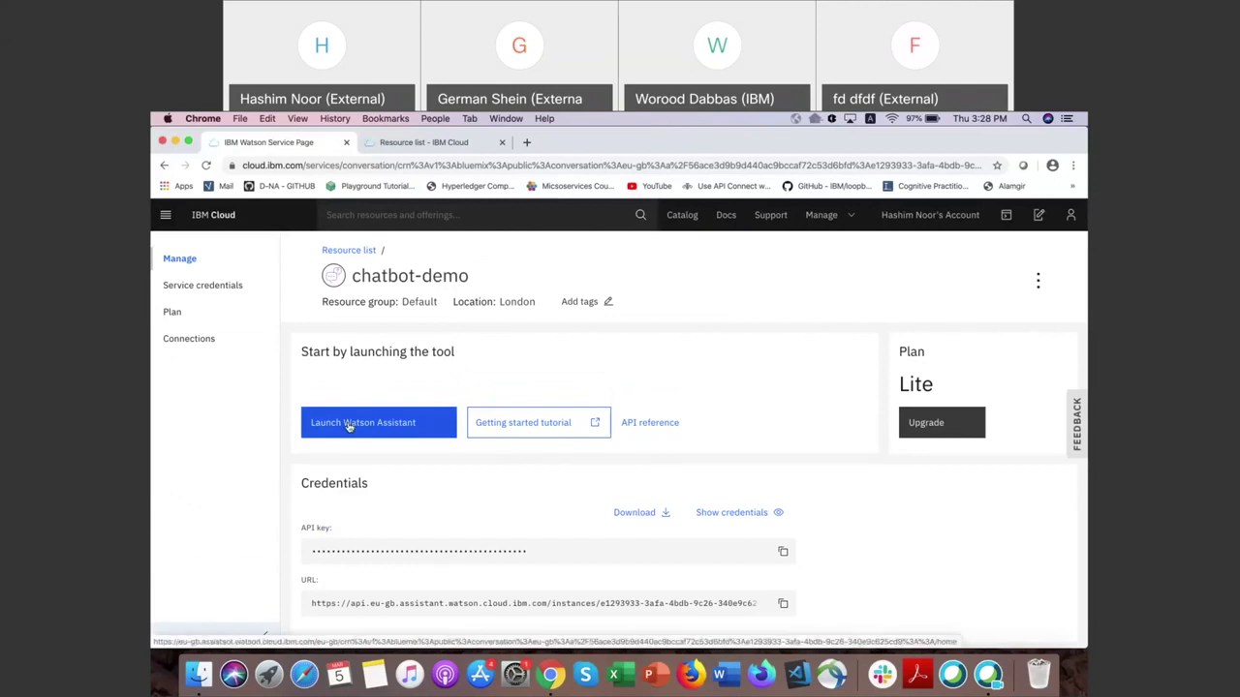
Step: Launch Watson Assistant from the chatbot-demo service and go to the list of all assistants
{"action": "left_click", "coordinate": [349, 427]}
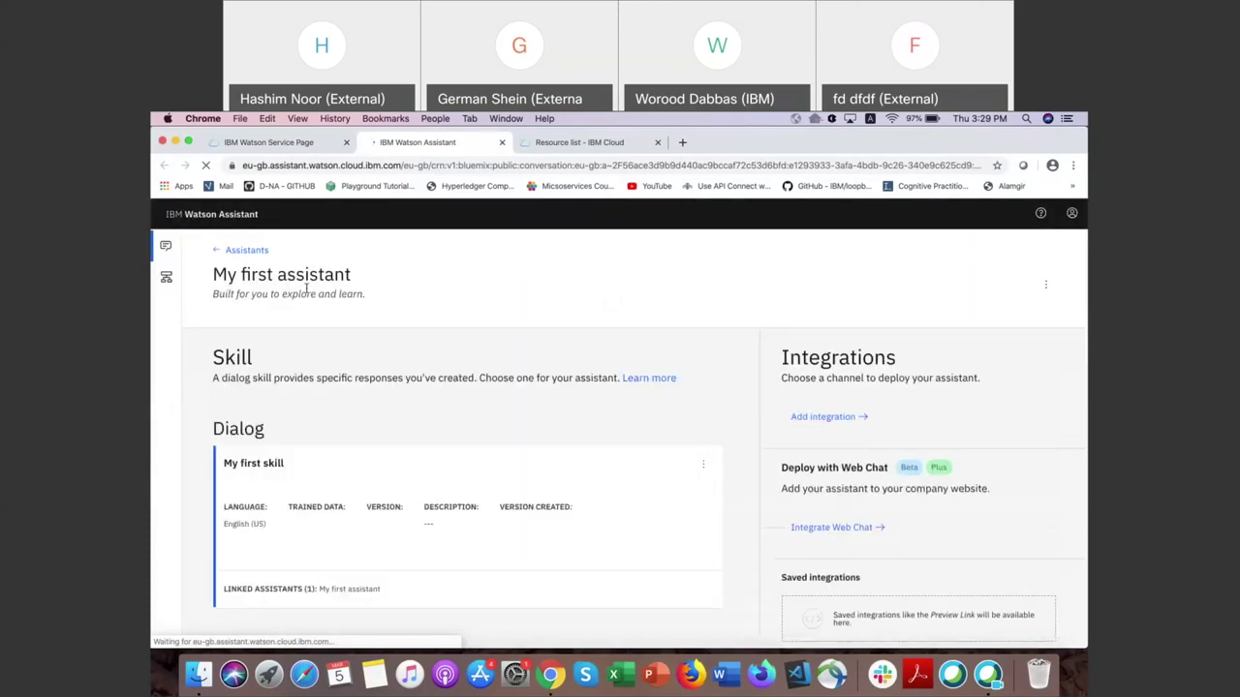
{"action": "scroll", "coordinate": [444, 357], "scroll_direction": "down", "scroll_amount": 1}
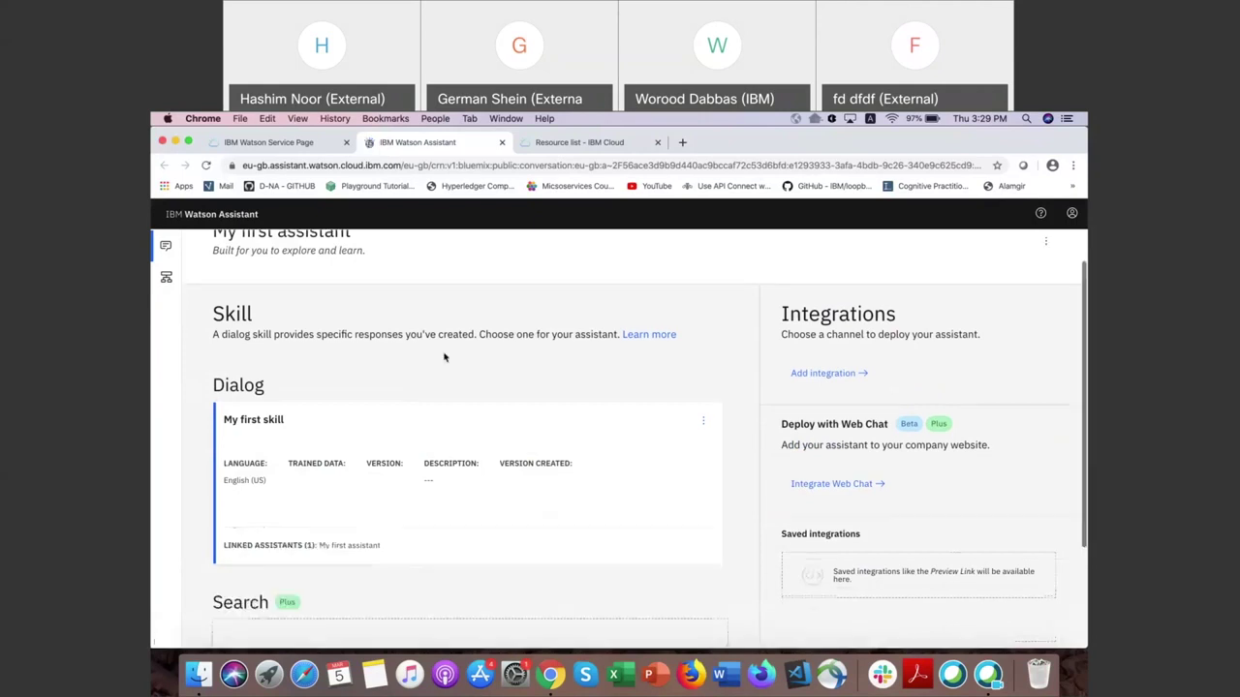
{"action": "scroll", "coordinate": [445, 358], "scroll_direction": "up", "scroll_amount": 1}
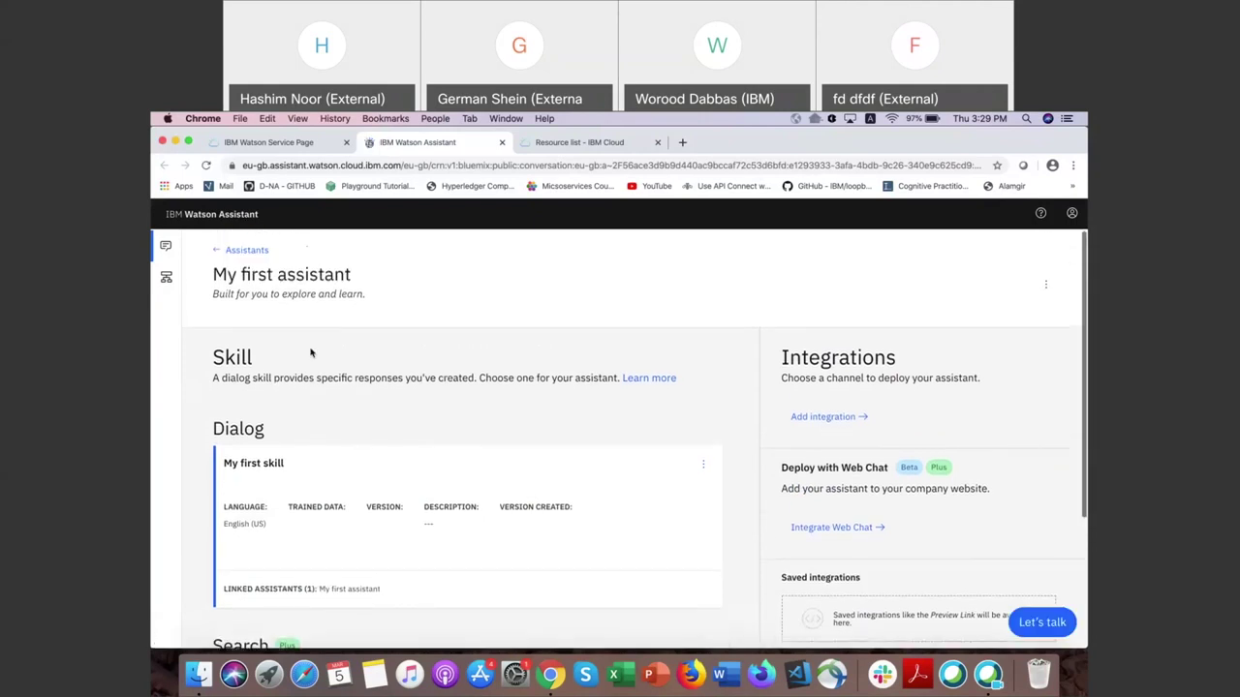
{"action": "left_click", "coordinate": [247, 251]}
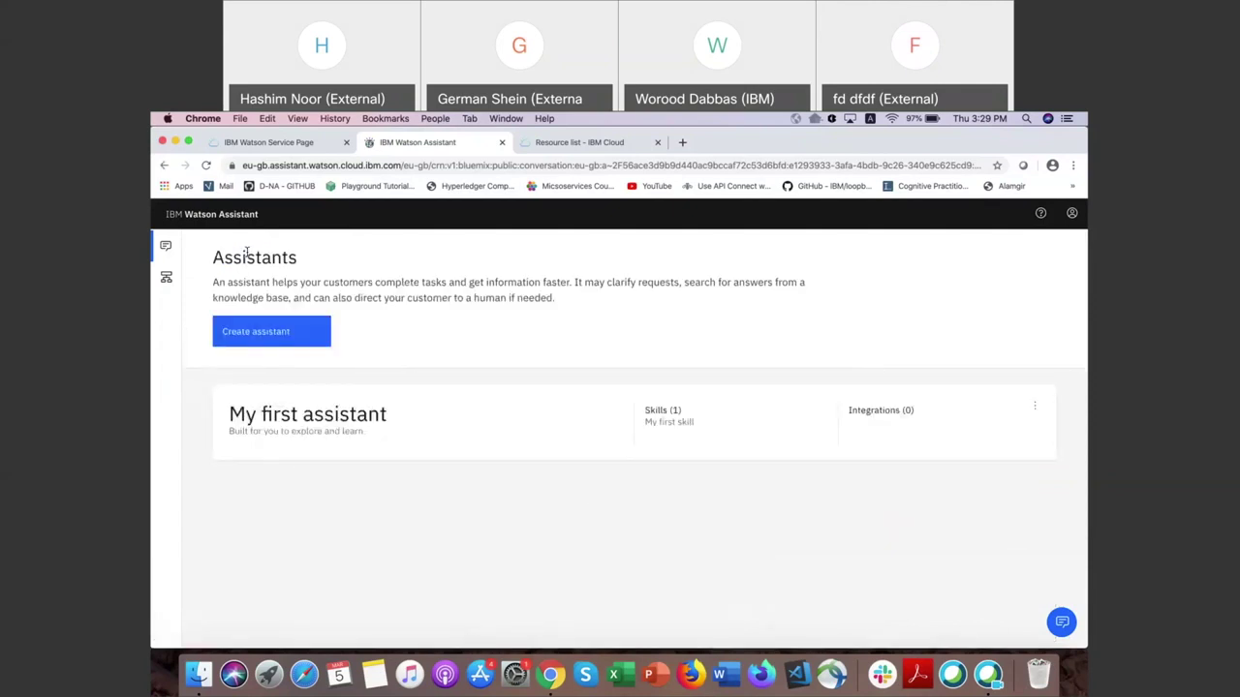
Step: Create an assistant named webinar-chatbot-demo with the preview link enabled
{"action": "left_click", "coordinate": [262, 332]}
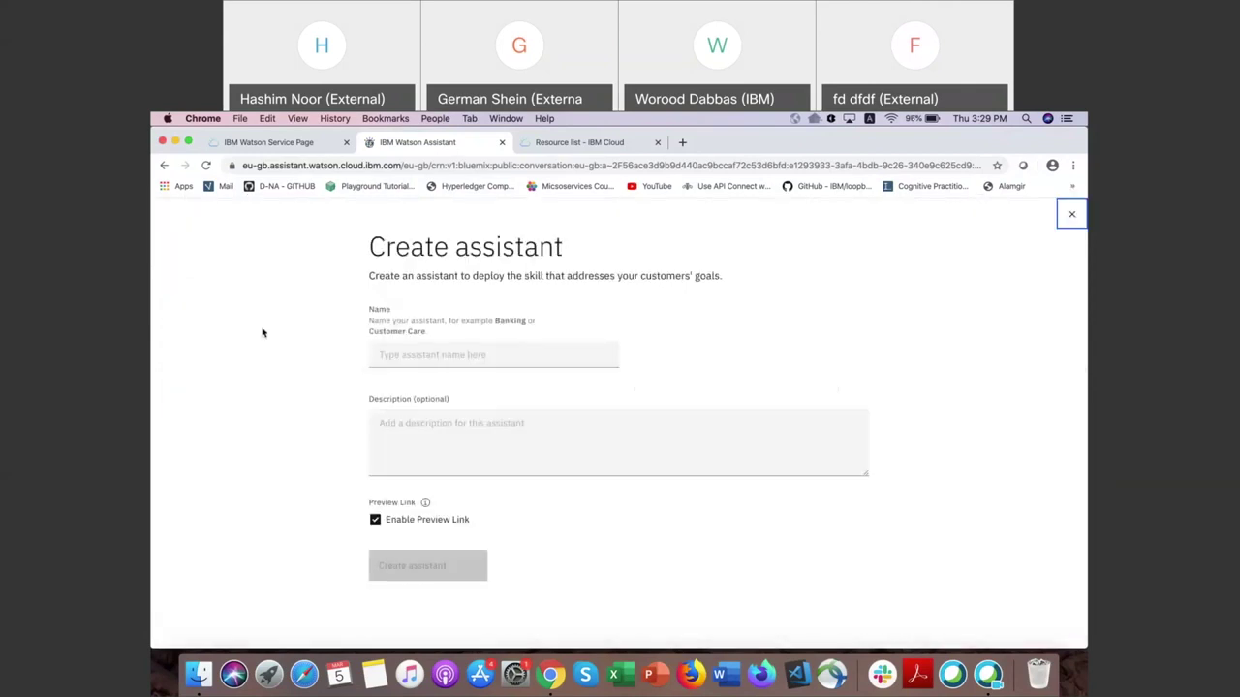
{"action": "left_click", "coordinate": [424, 350]}
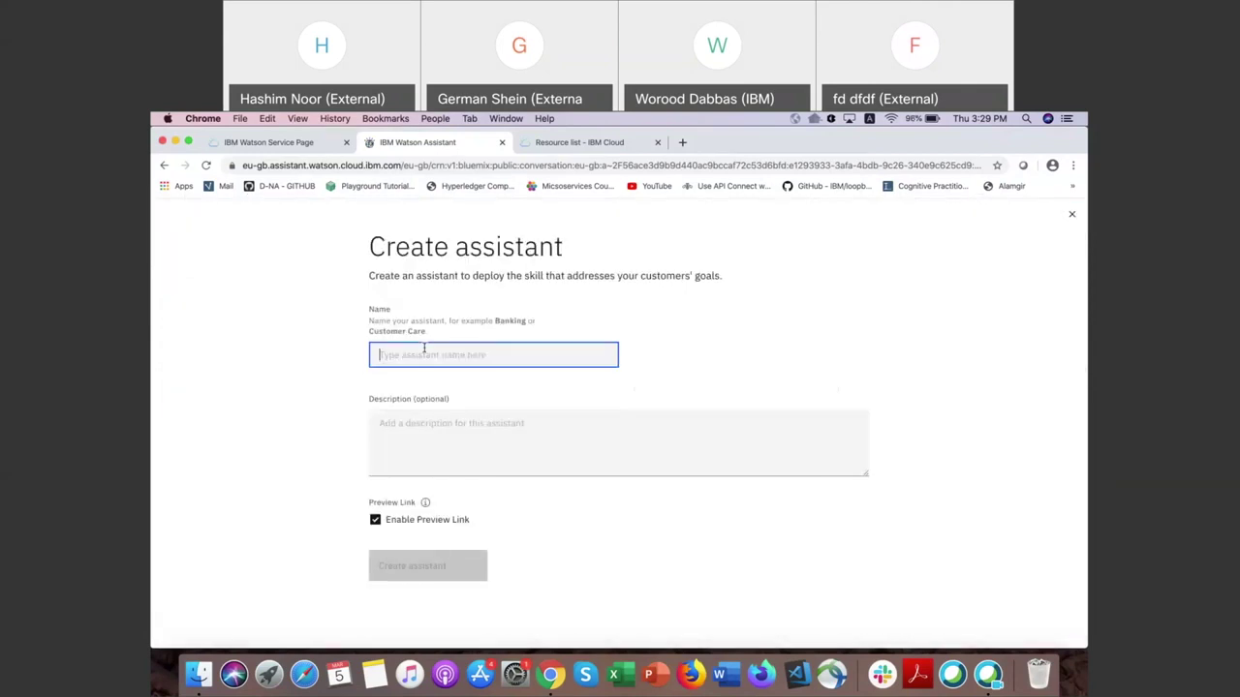
{"action": "type", "text": "webinar-a"}
{"action": "type", "text": "sd"}
{"action": "key", "text": "BackSpace"}
{"action": "key", "text": "BackSpace"}
{"action": "key", "text": "BackSpace"}
{"action": "type", "text": "dhta"}
{"action": "key", "text": "BackSpace"}
{"action": "key", "text": "BackSpace"}
{"action": "type", "text": "atbot"}
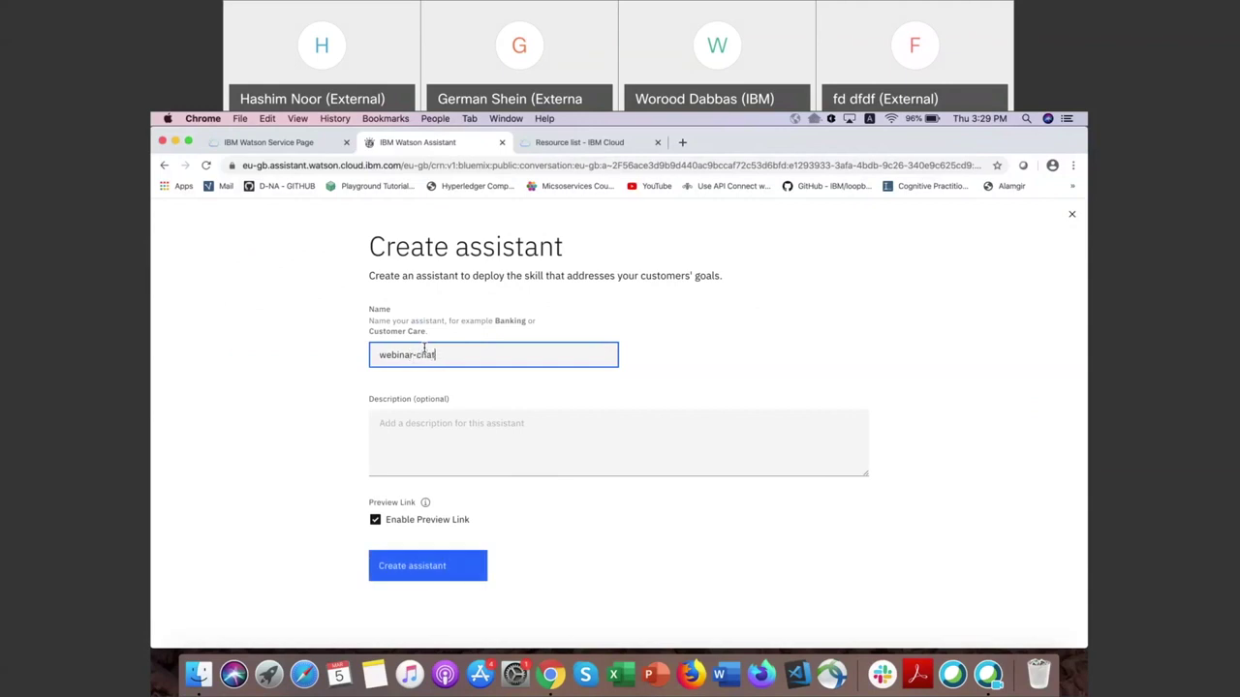
{"action": "type", "text": "-demo"}
{"action": "left_click", "coordinate": [437, 572]}
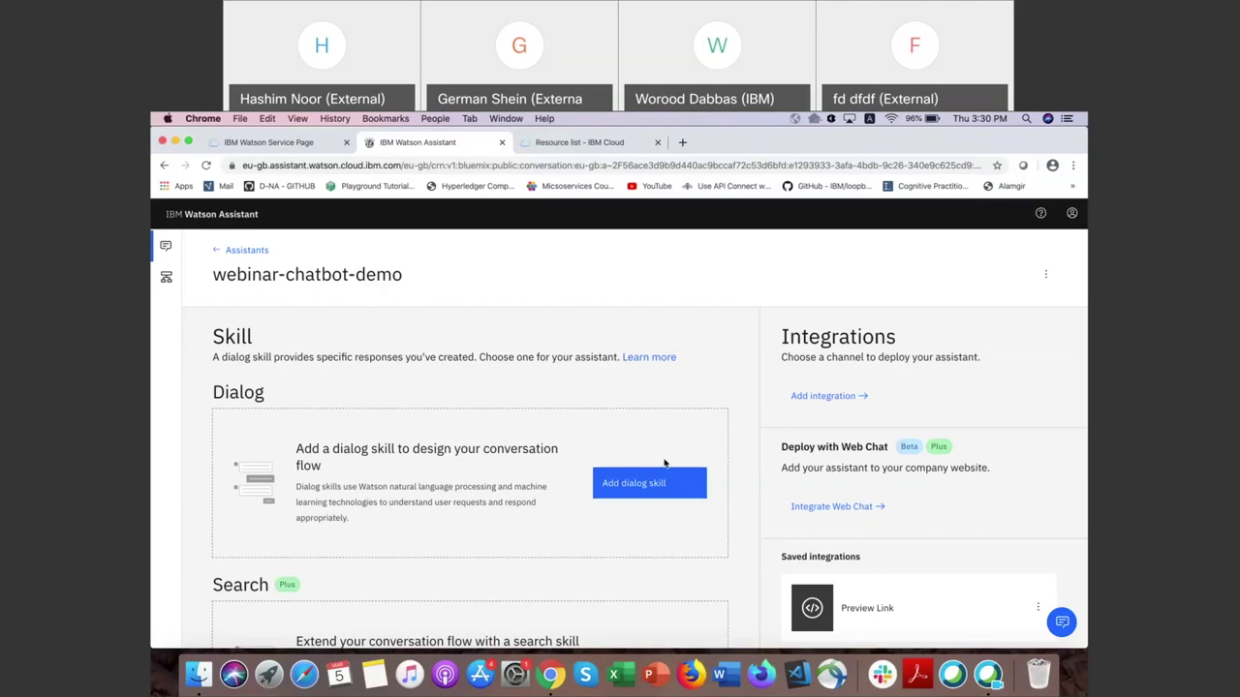
Step: Add a new English (US) dialog skill named resturant-chatbot to the webinar-chatbot-demo assistant
{"action": "left_click", "coordinate": [651, 488]}
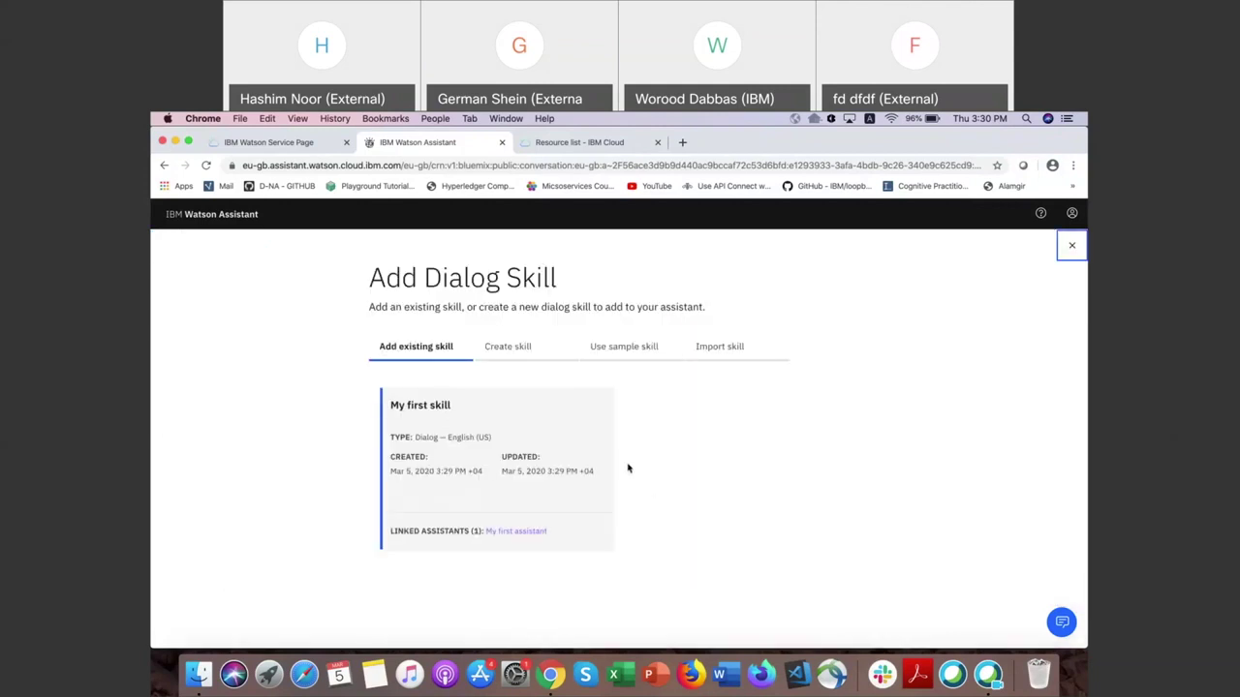
{"action": "left_click", "coordinate": [509, 349]}
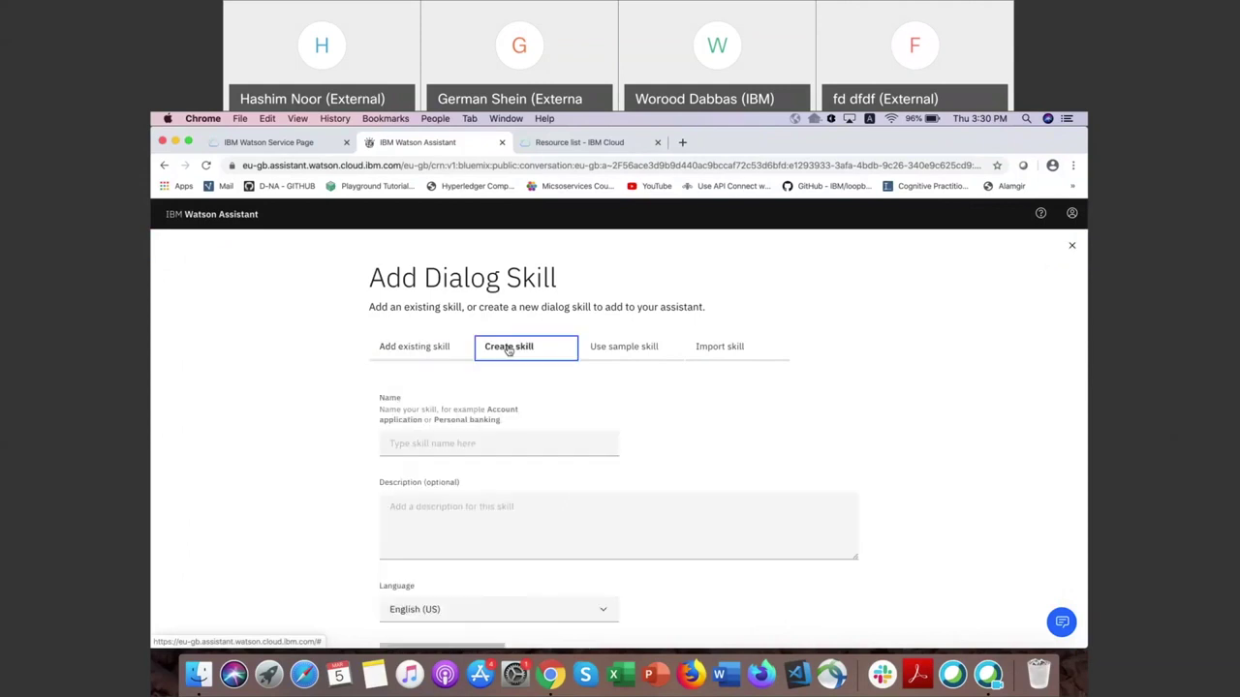
{"action": "left_click", "coordinate": [466, 437]}
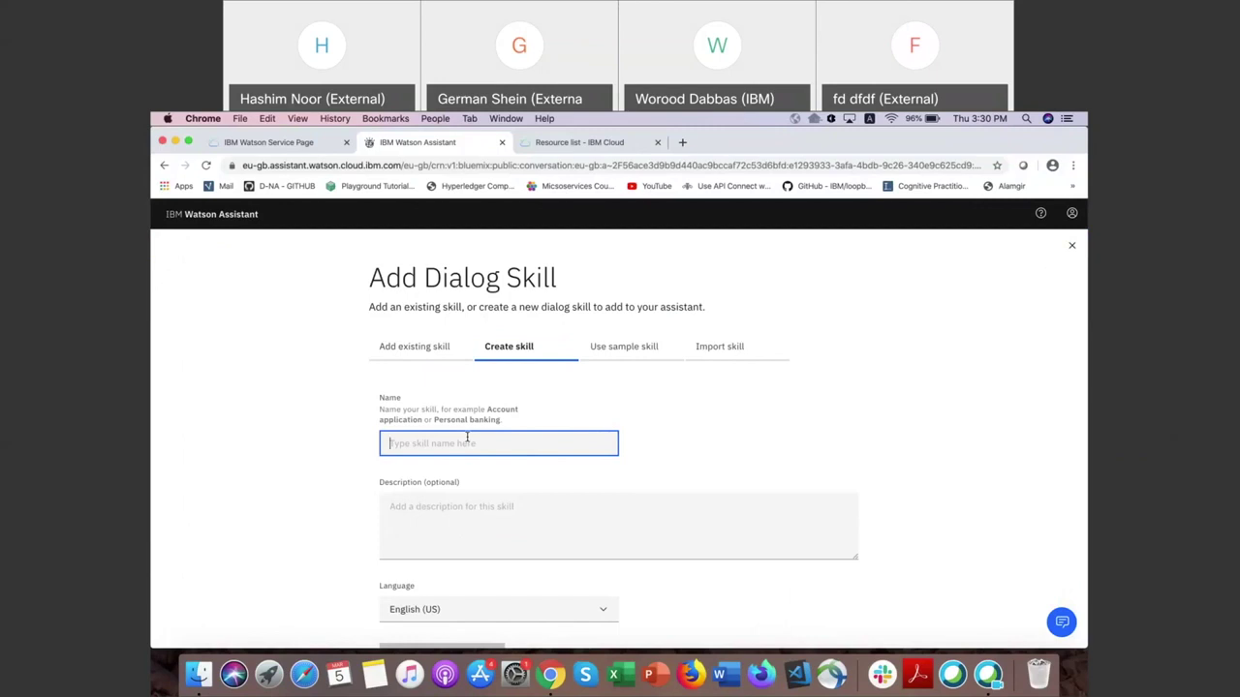
{"action": "type", "text": "r"}
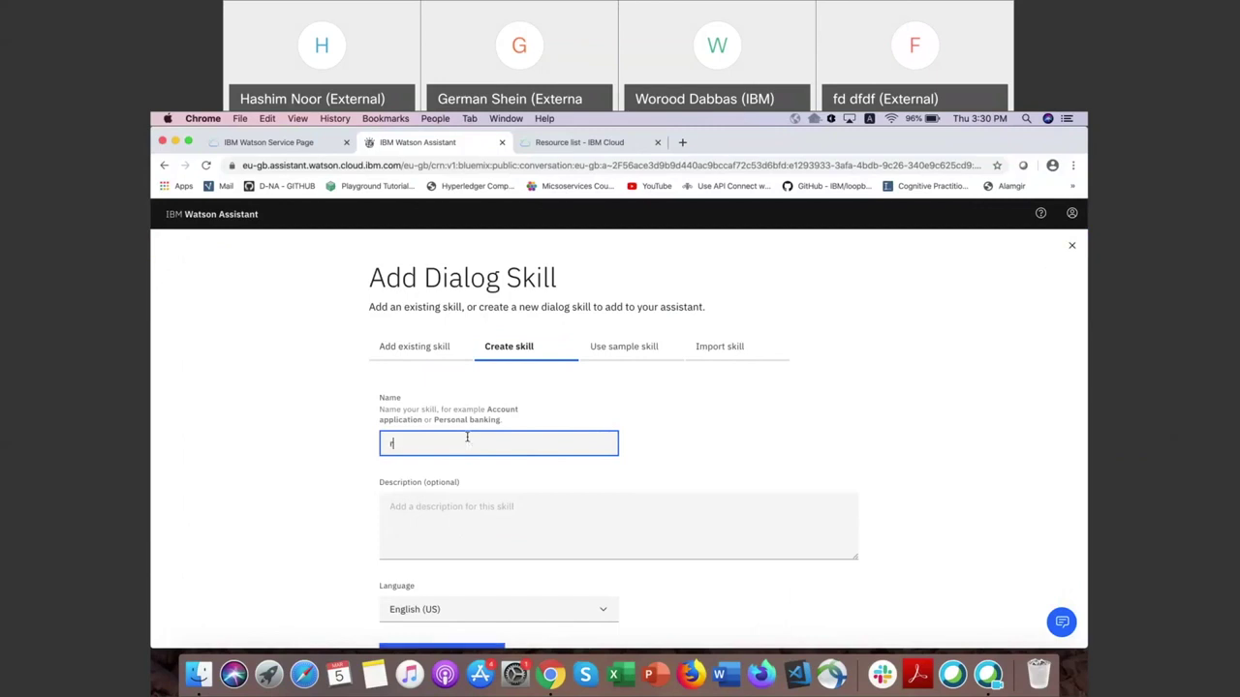
{"action": "type", "text": "esturant-chatbot"}
{"action": "scroll", "coordinate": [583, 437], "scroll_direction": "down", "scroll_amount": 2}
{"action": "left_click", "coordinate": [424, 599]}
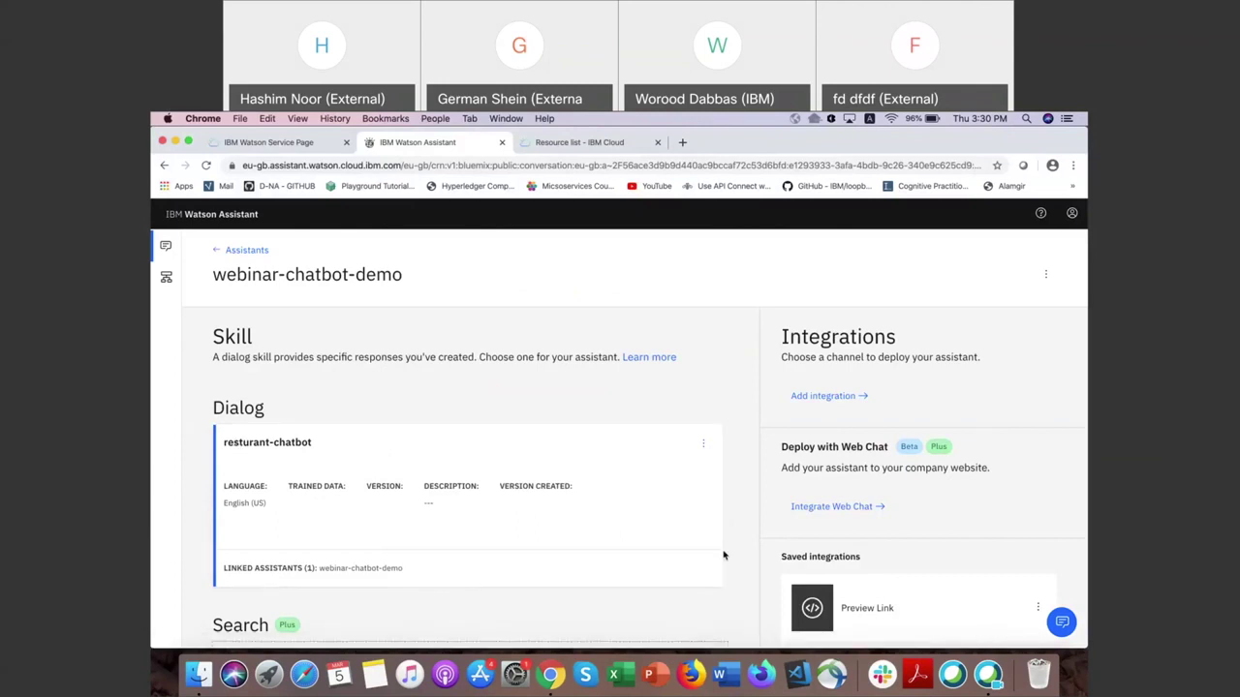
Step: Open the resturant-chatbot skill and create an intent named #branch
{"action": "left_click", "coordinate": [315, 459]}
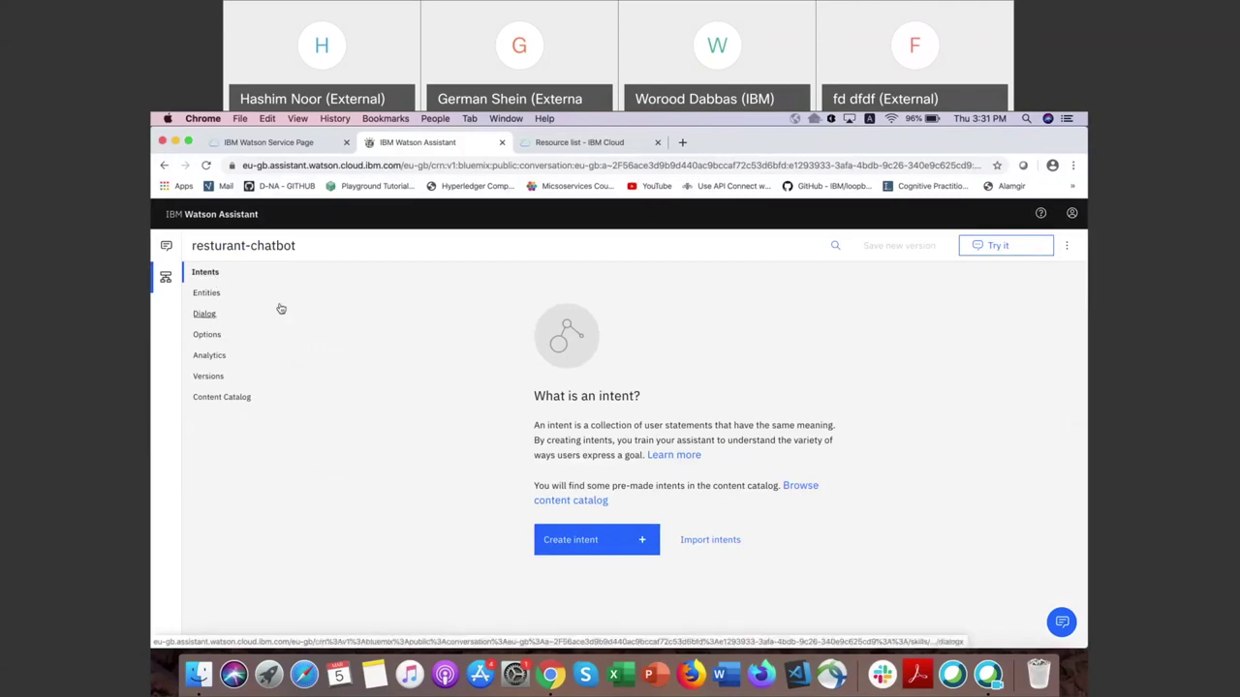
{"action": "left_click", "coordinate": [575, 544]}
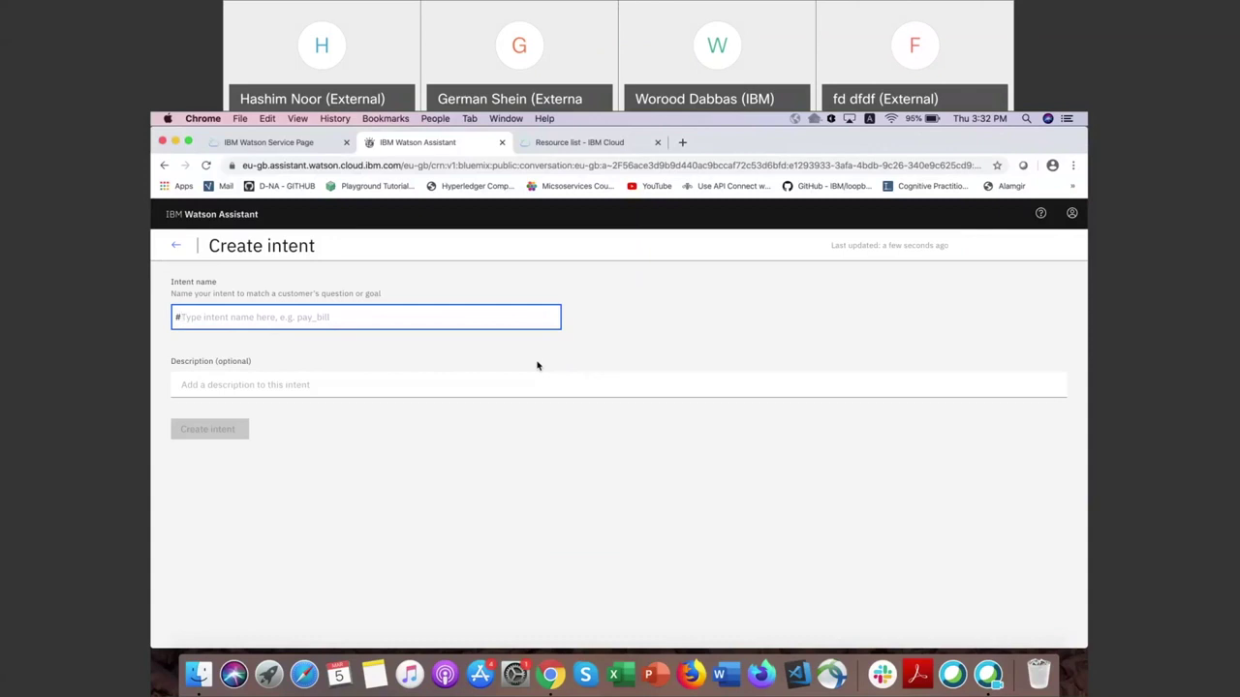
{"action": "type", "text": "branch"}
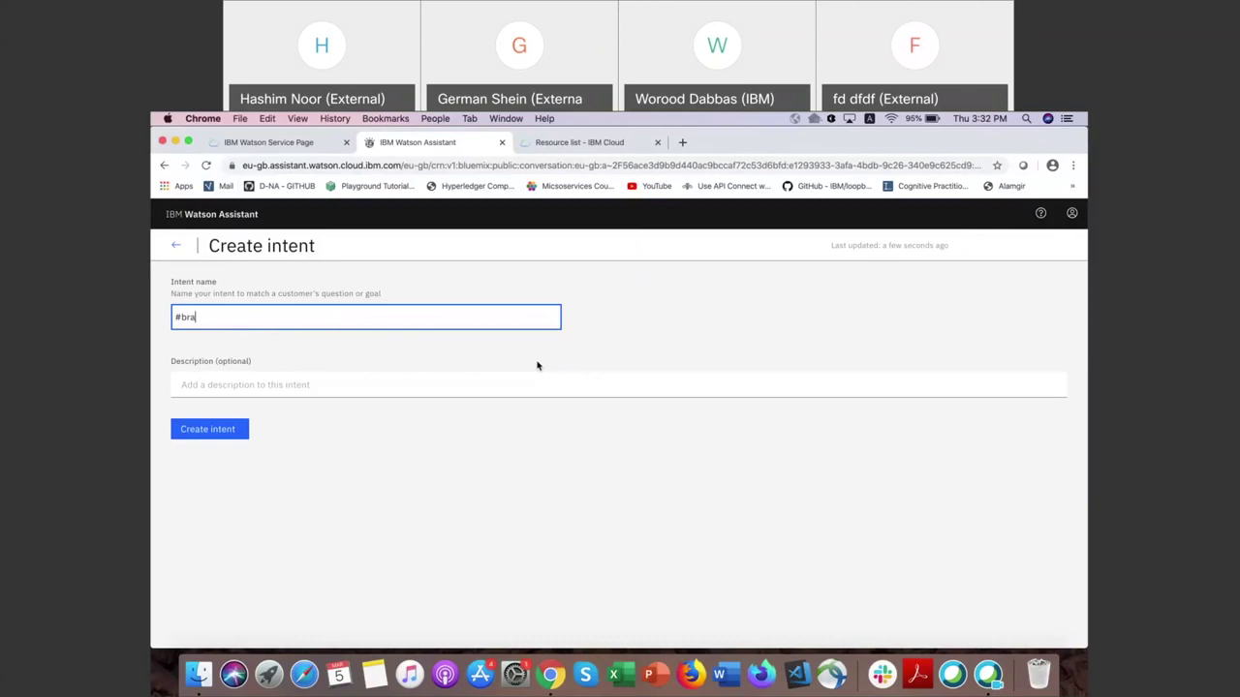
{"action": "left_click", "coordinate": [222, 430]}
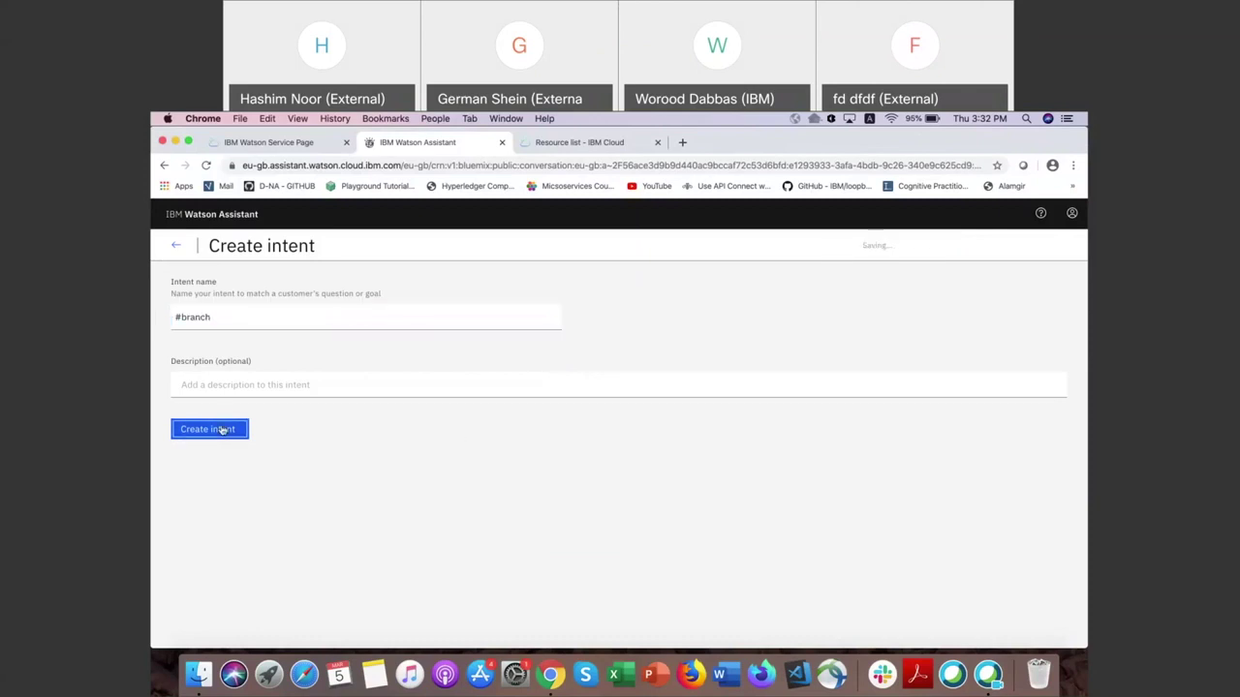
Step: Add the user examples "Downtown branch" and "First Street" to the #branch intent
{"action": "left_click", "coordinate": [245, 455]}
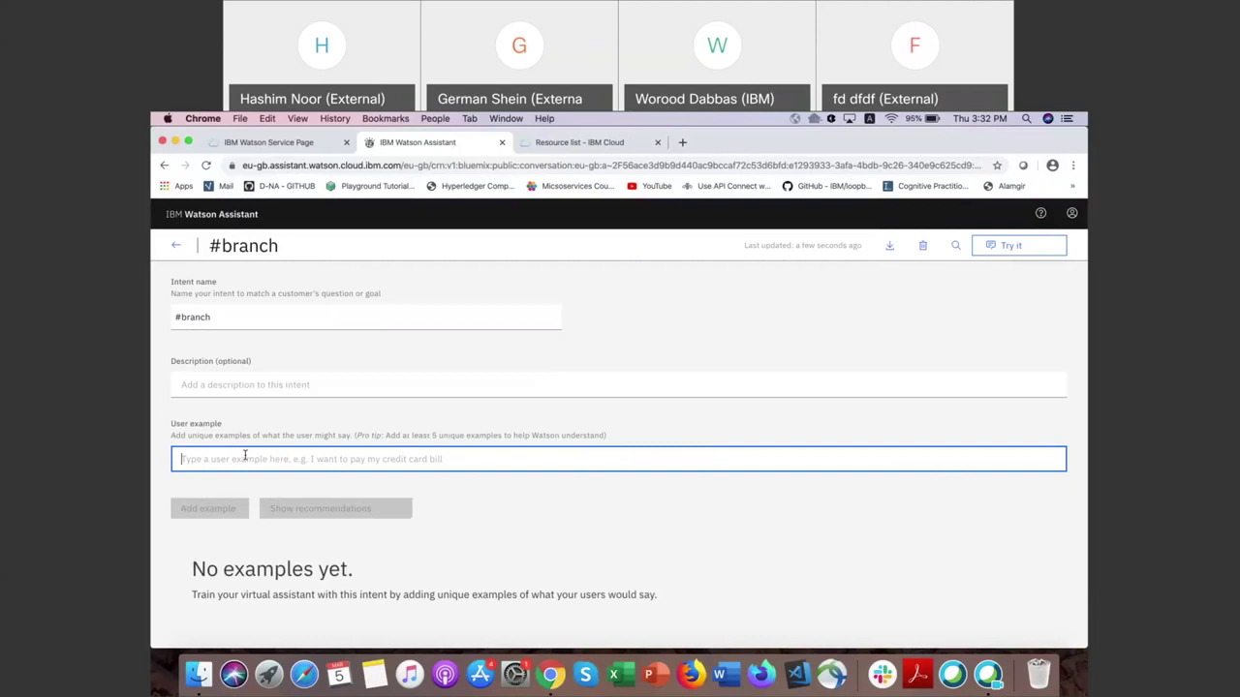
{"action": "type", "text": "Down"}
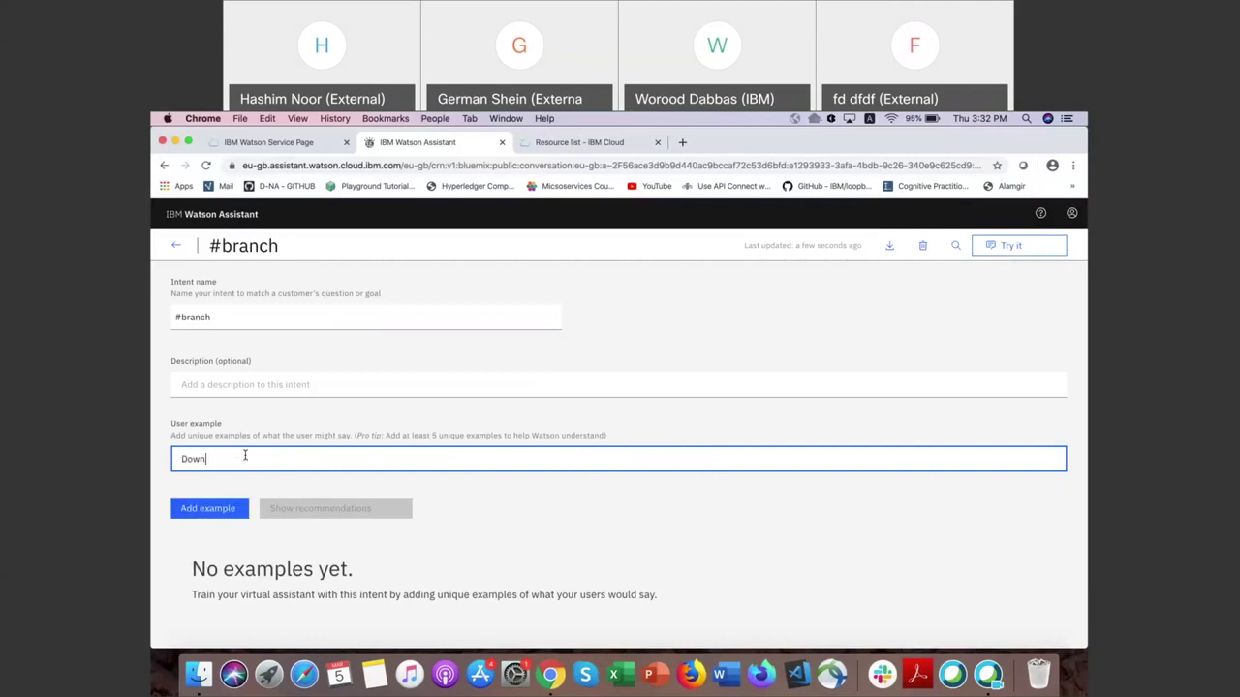
{"action": "type", "text": "town branch"}
{"action": "left_click", "coordinate": [206, 509]}
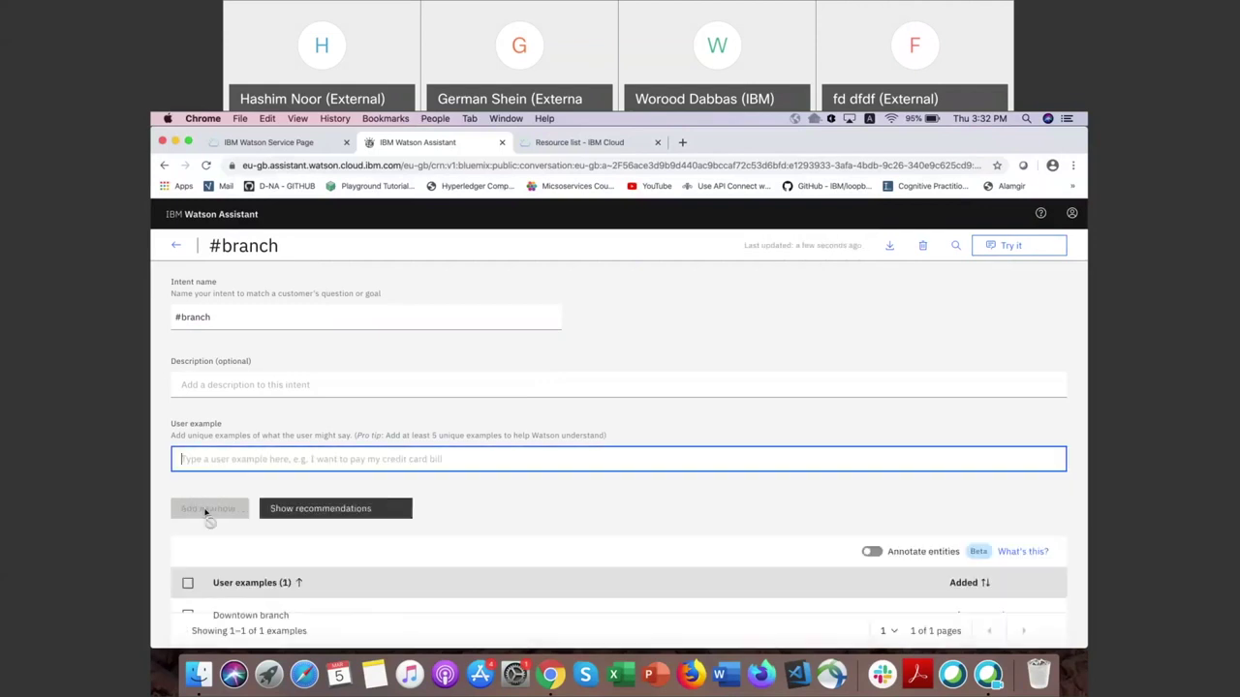
{"action": "scroll", "coordinate": [206, 513], "scroll_direction": "down", "scroll_amount": 1}
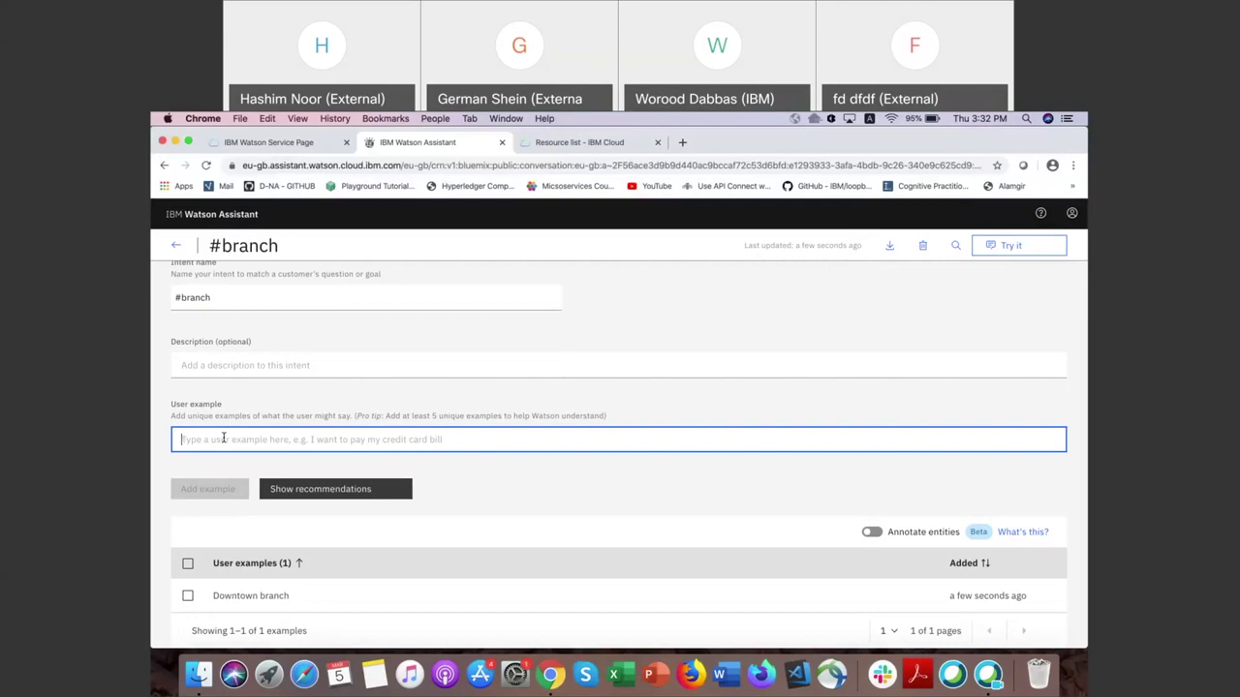
{"action": "type", "text": "Fir"}
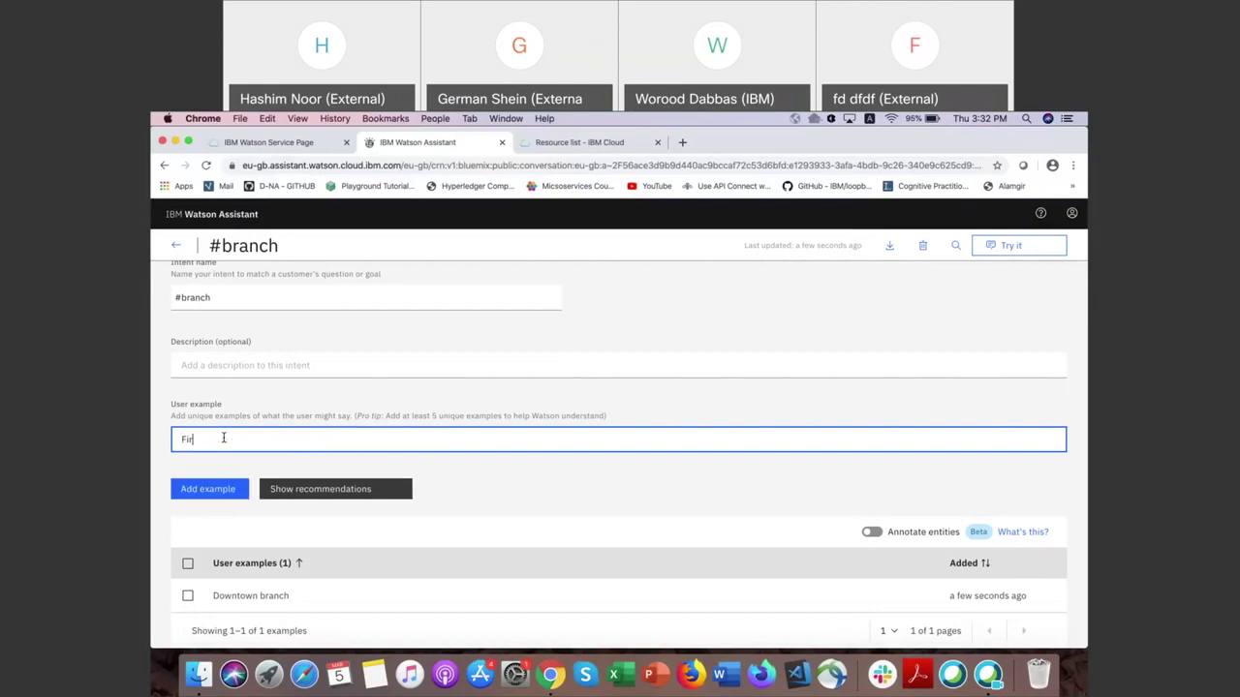
{"action": "type", "text": "st Street"}
{"action": "left_click", "coordinate": [208, 488]}
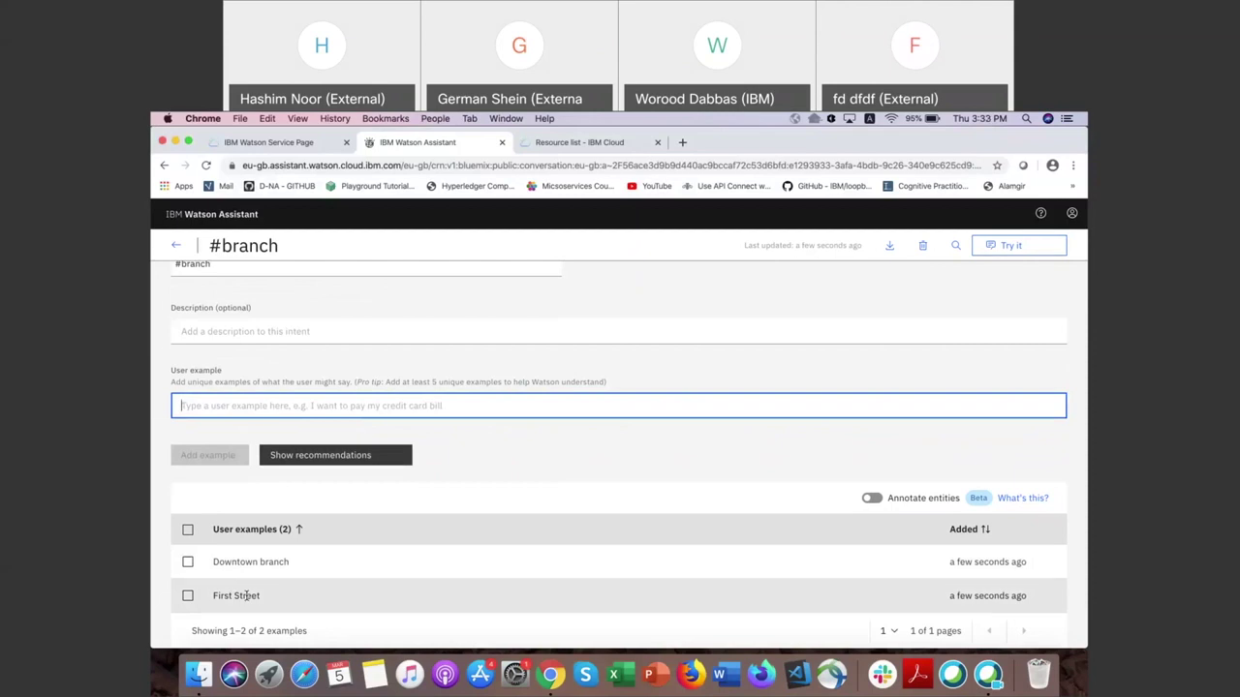
Step: Enlarge the page and review the user examples of the #branch intent
{"action": "left_click", "coordinate": [251, 564]}
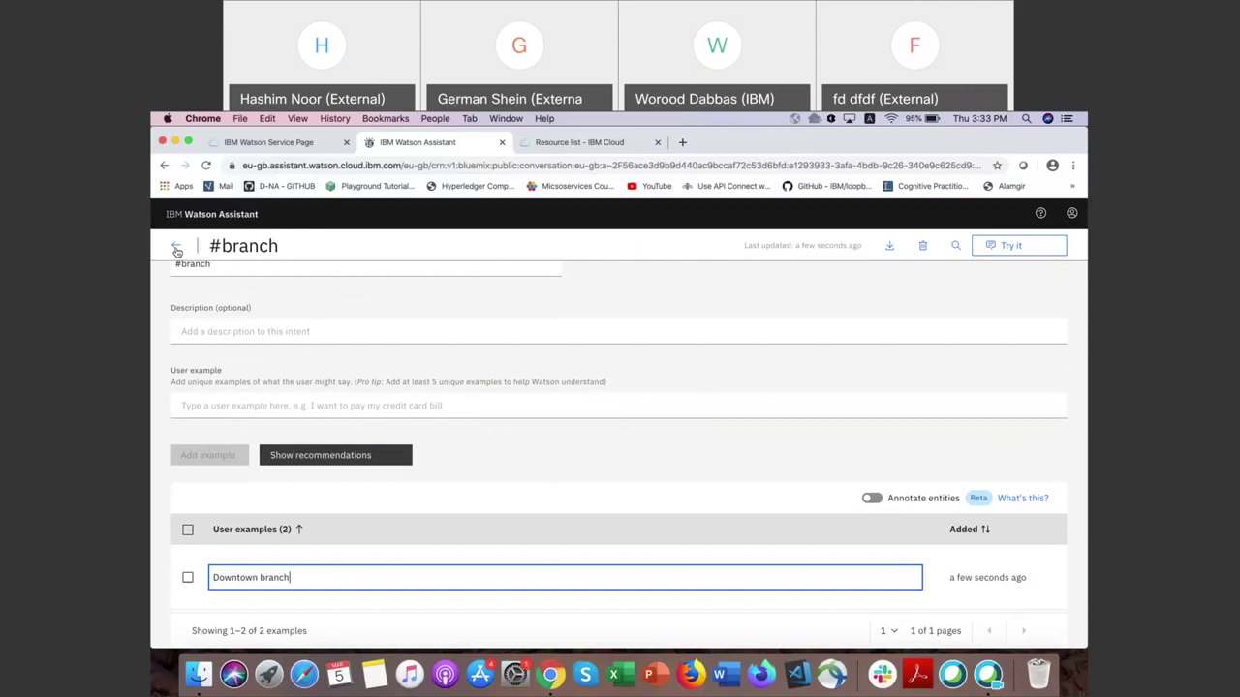
{"action": "left_click", "coordinate": [460, 332]}
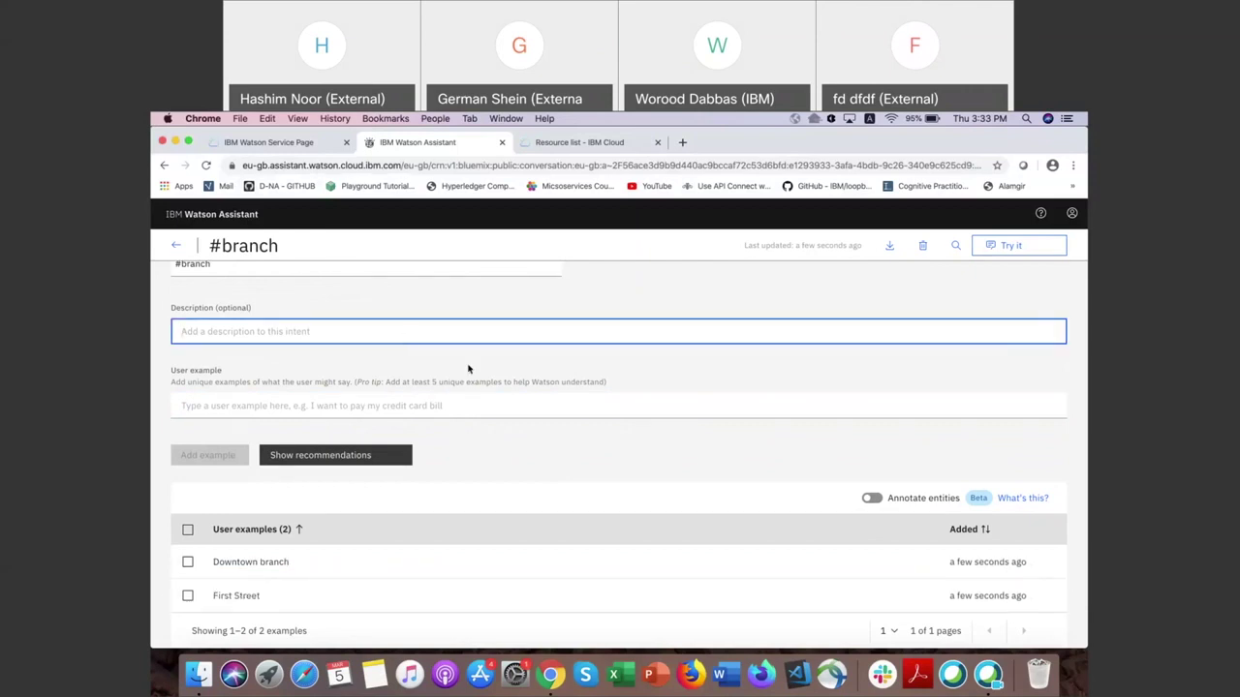
{"action": "key", "text": "super+plus"}
{"action": "key", "text": "super+plus"}
{"action": "key", "text": "super+plus"}
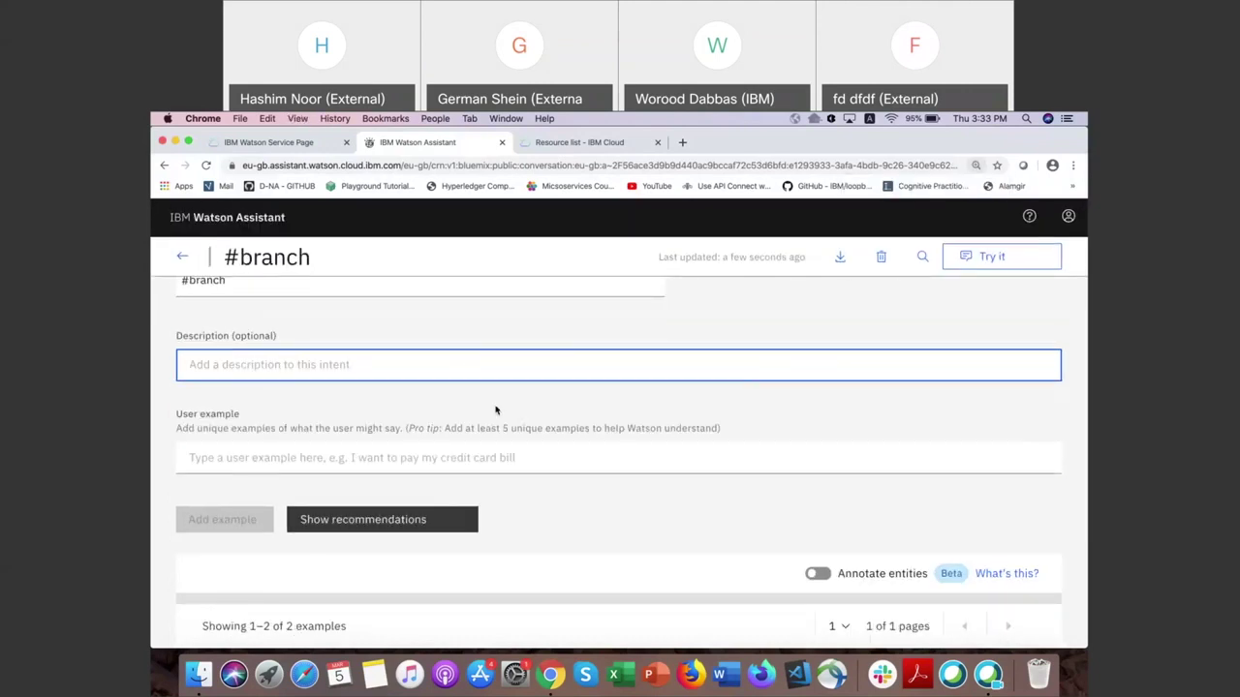
{"action": "scroll", "coordinate": [495, 409], "scroll_direction": "down", "scroll_amount": 1}
{"action": "scroll", "coordinate": [495, 409], "scroll_direction": "down", "scroll_amount": 2}
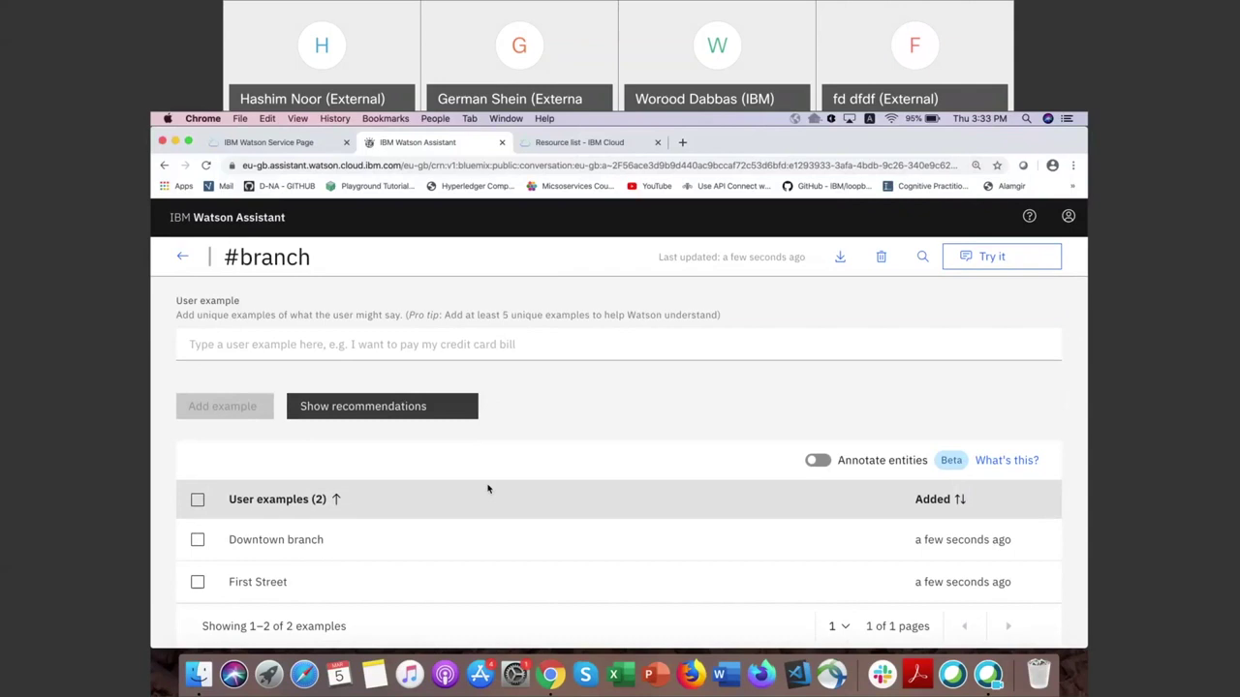
Step: Return to the skill's intents and create another intent named #booking
{"action": "left_click", "coordinate": [186, 257]}
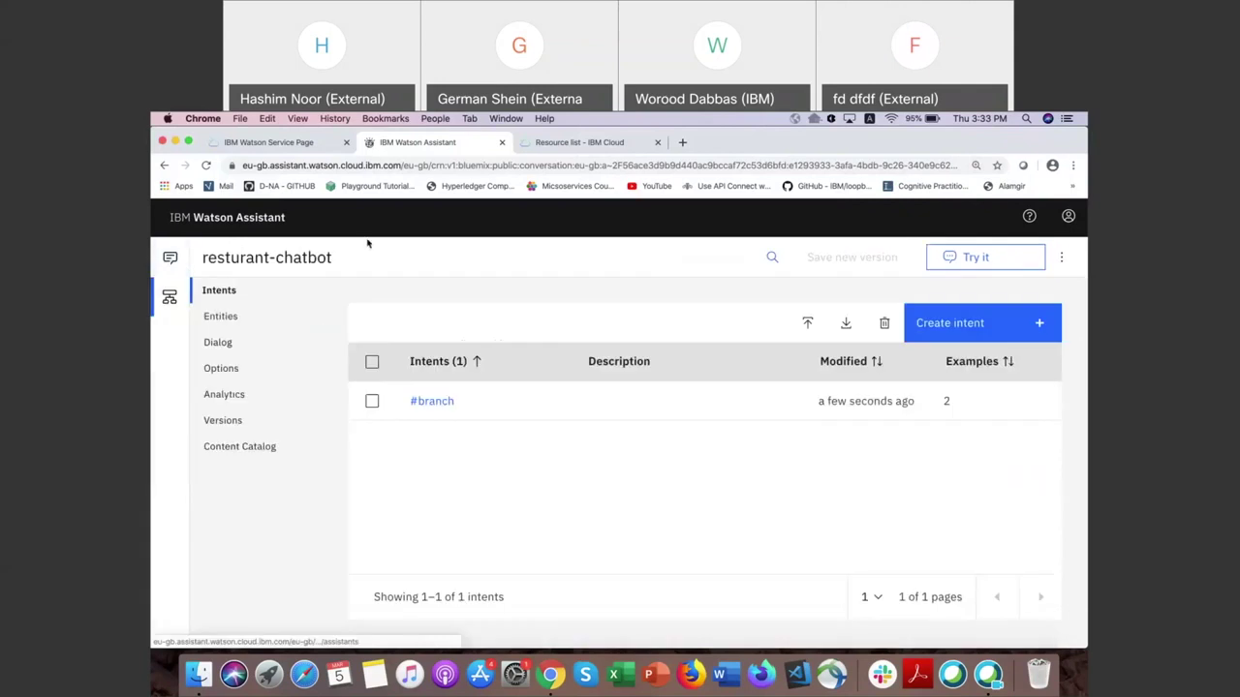
{"action": "left_click", "coordinate": [937, 325]}
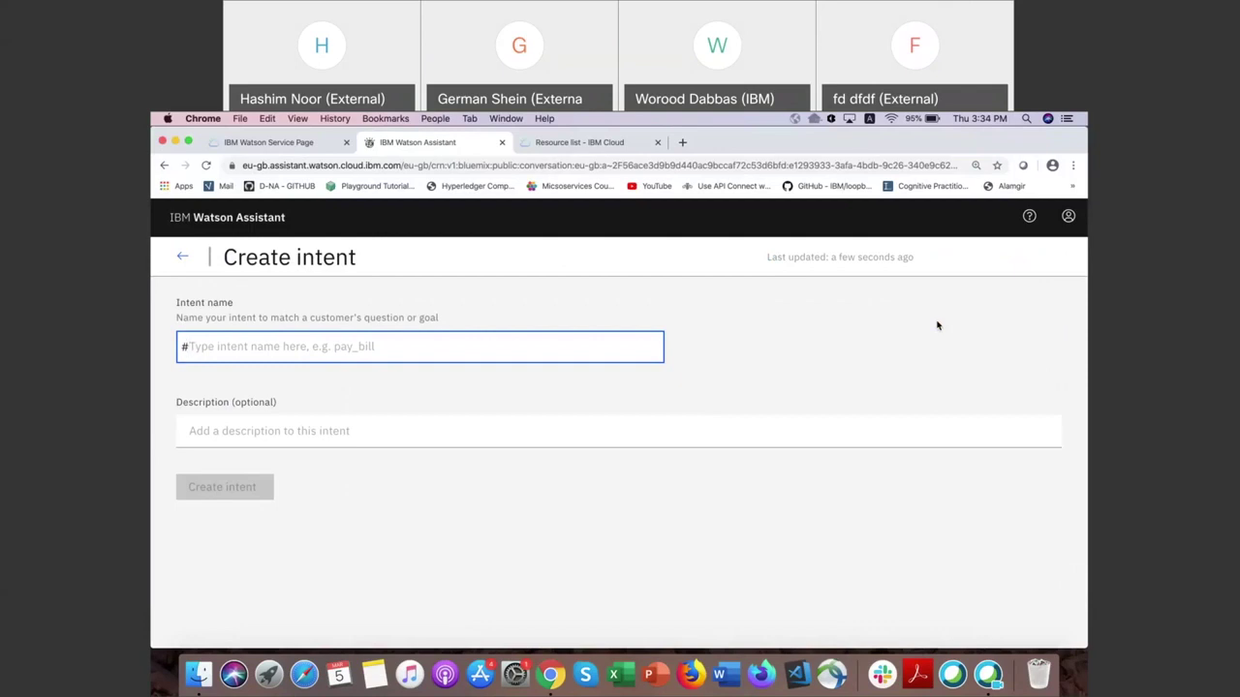
{"action": "type", "text": "booking"}
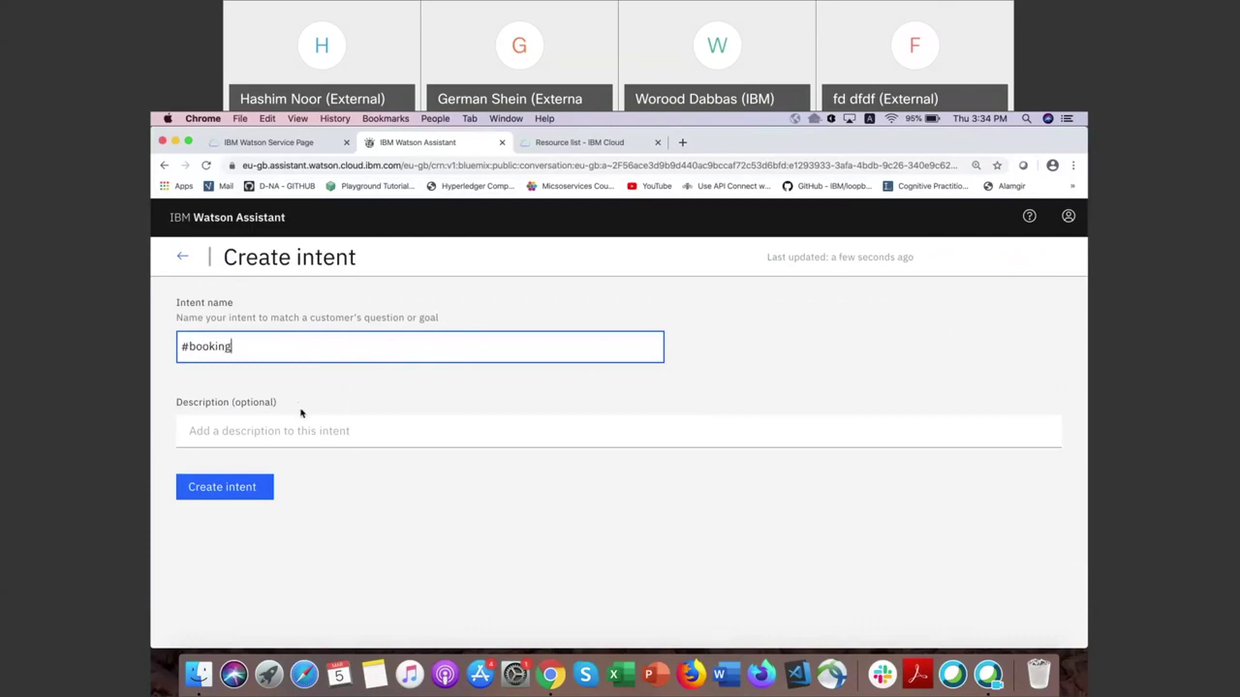
{"action": "left_click", "coordinate": [222, 488]}
Step: Add the user examples "I want to make a booking" and "I want to make a reservation" to the #booking intent
{"action": "left_click", "coordinate": [223, 526]}
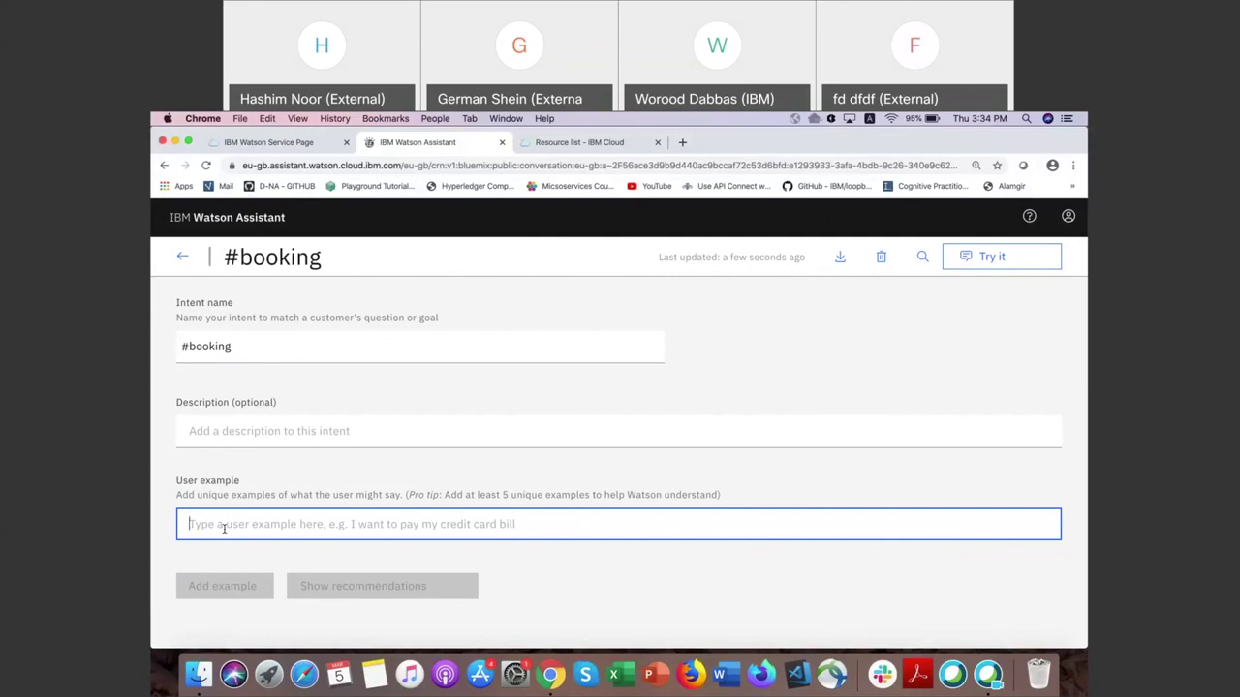
{"action": "type", "text": "I wan"}
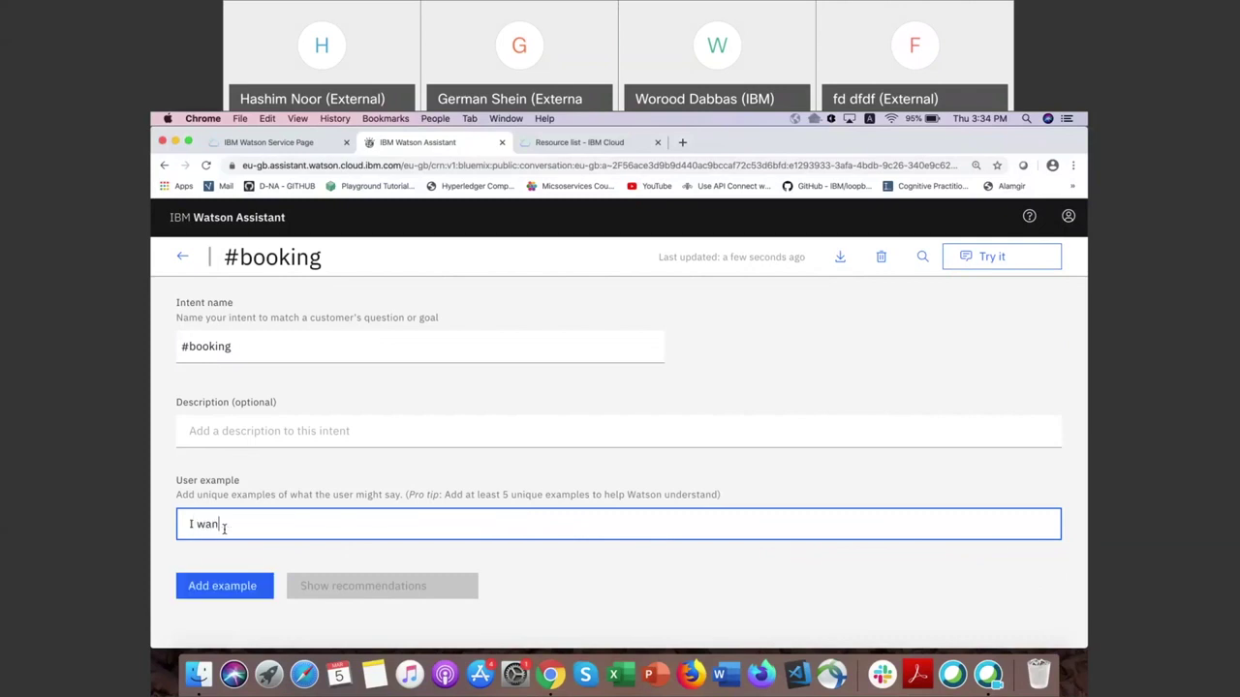
{"action": "type", "text": "t to make a booking"}
{"action": "left_click", "coordinate": [200, 592]}
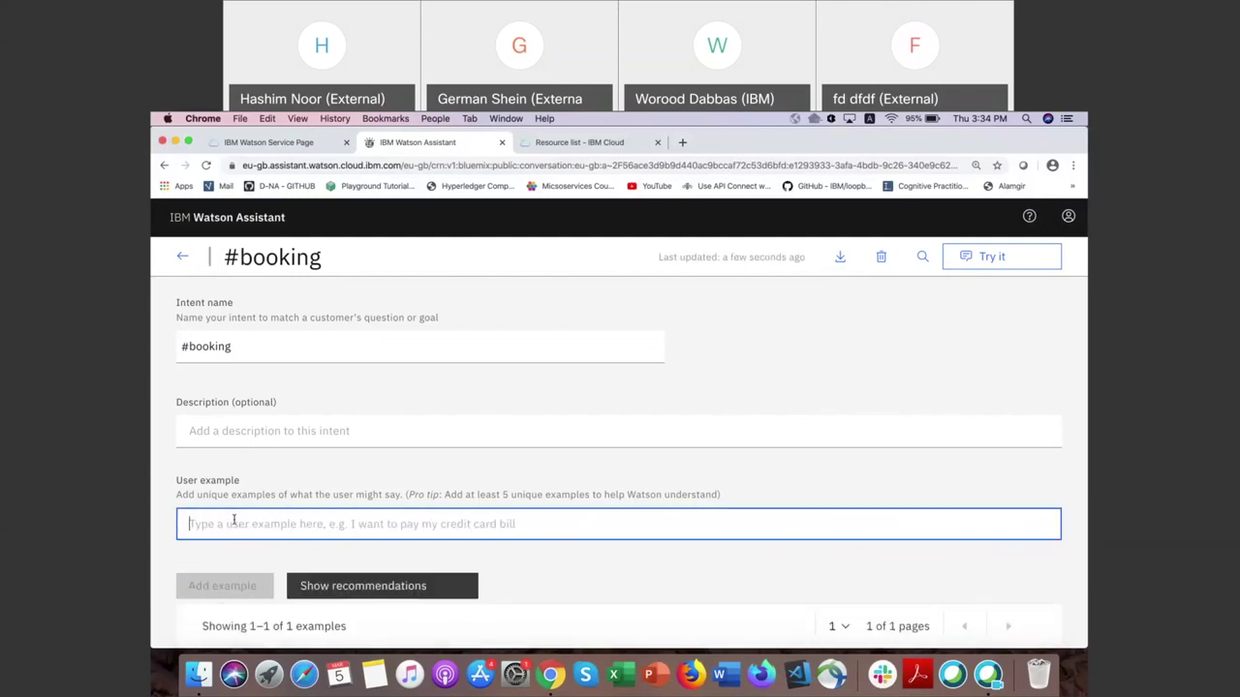
{"action": "type", "text": "I want to make a reservation"}
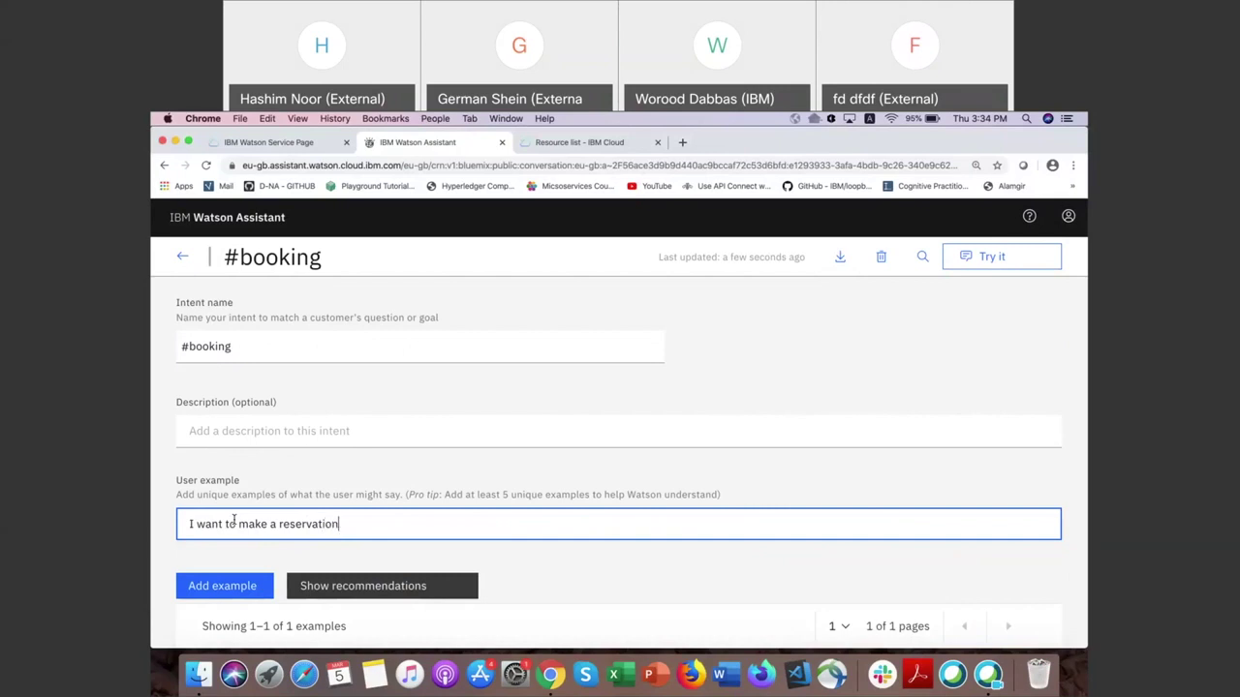
{"action": "scroll", "coordinate": [234, 521], "scroll_direction": "down", "scroll_amount": 3}
{"action": "left_click", "coordinate": [228, 454]}
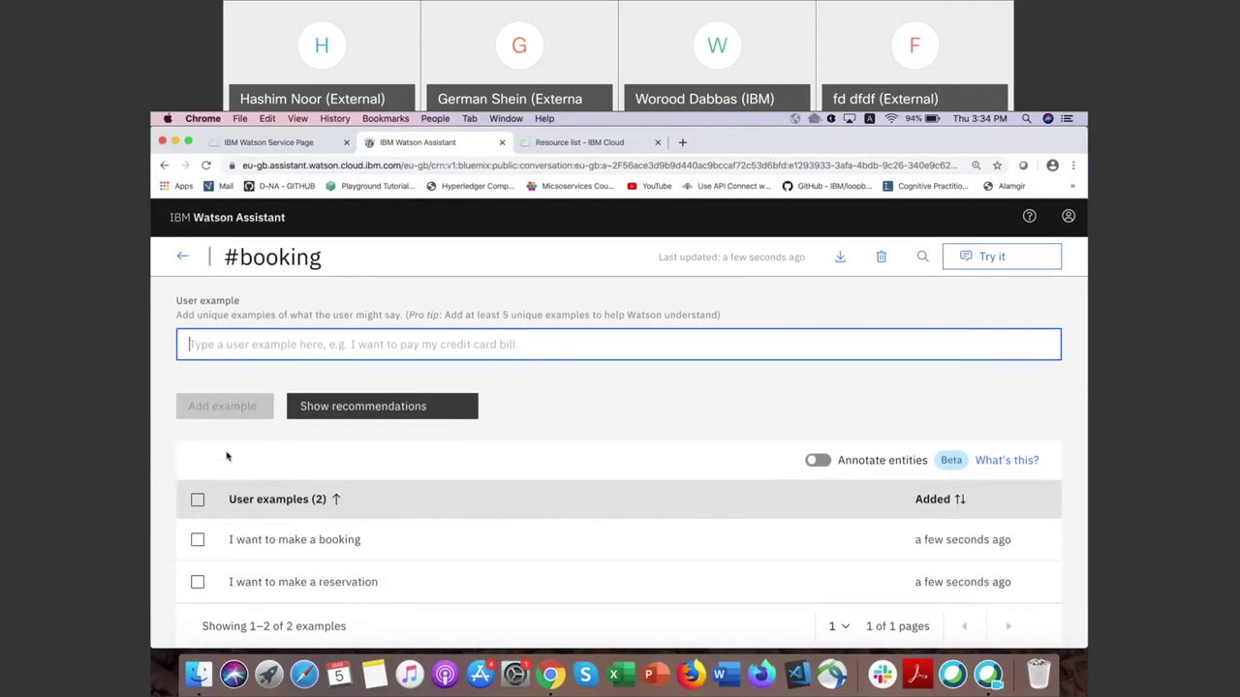
Step: Add the user examples "I want to reserve a table" and "I want to book a table" to the #booking intent
{"action": "type", "text": "I want to re"}
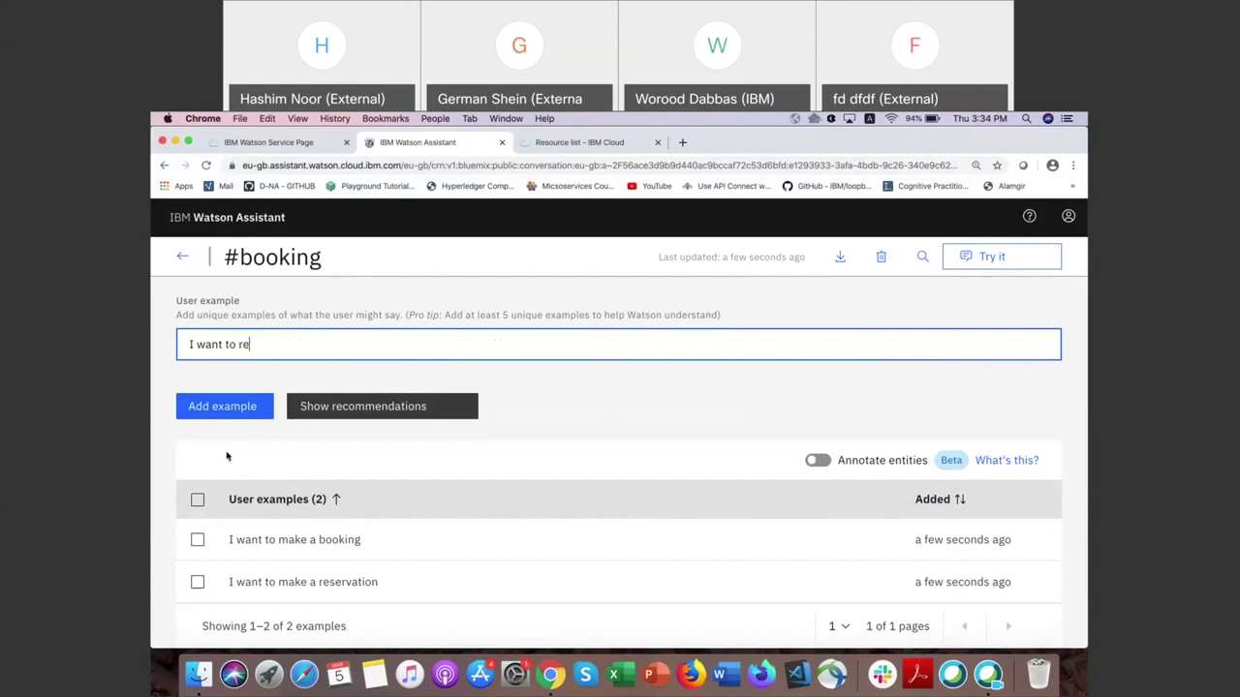
{"action": "type", "text": "serve a table"}
{"action": "left_click", "coordinate": [231, 408]}
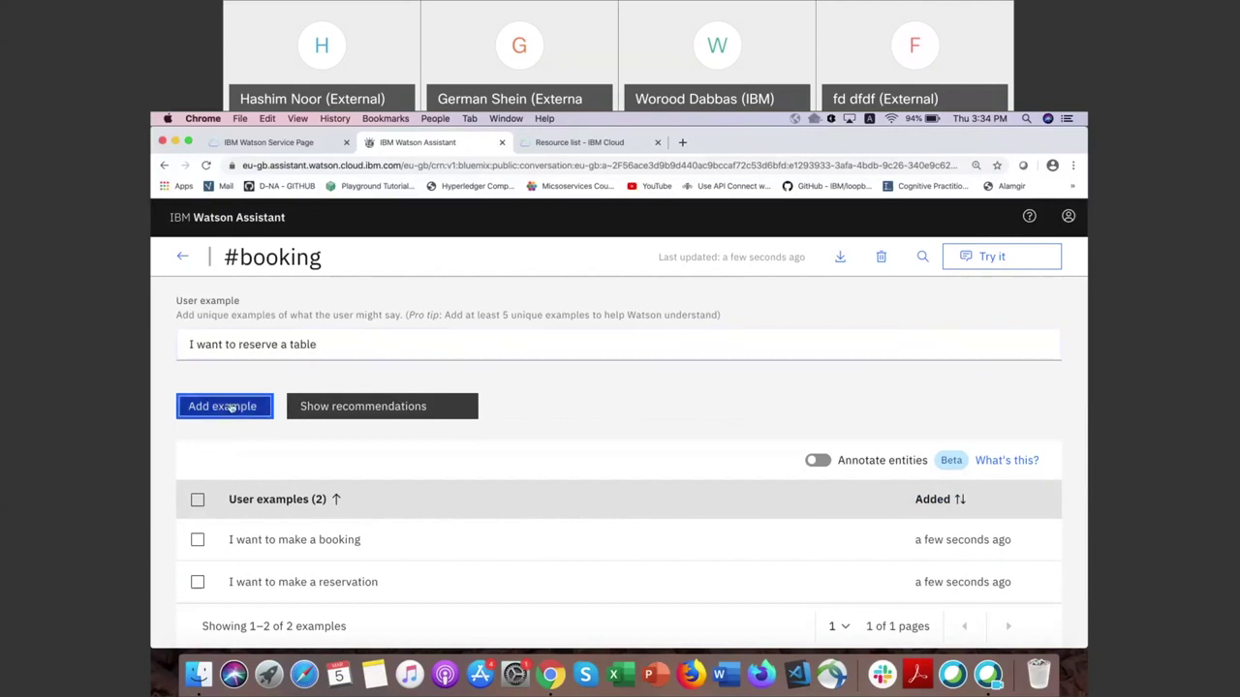
{"action": "type", "text": "I want to bo"}
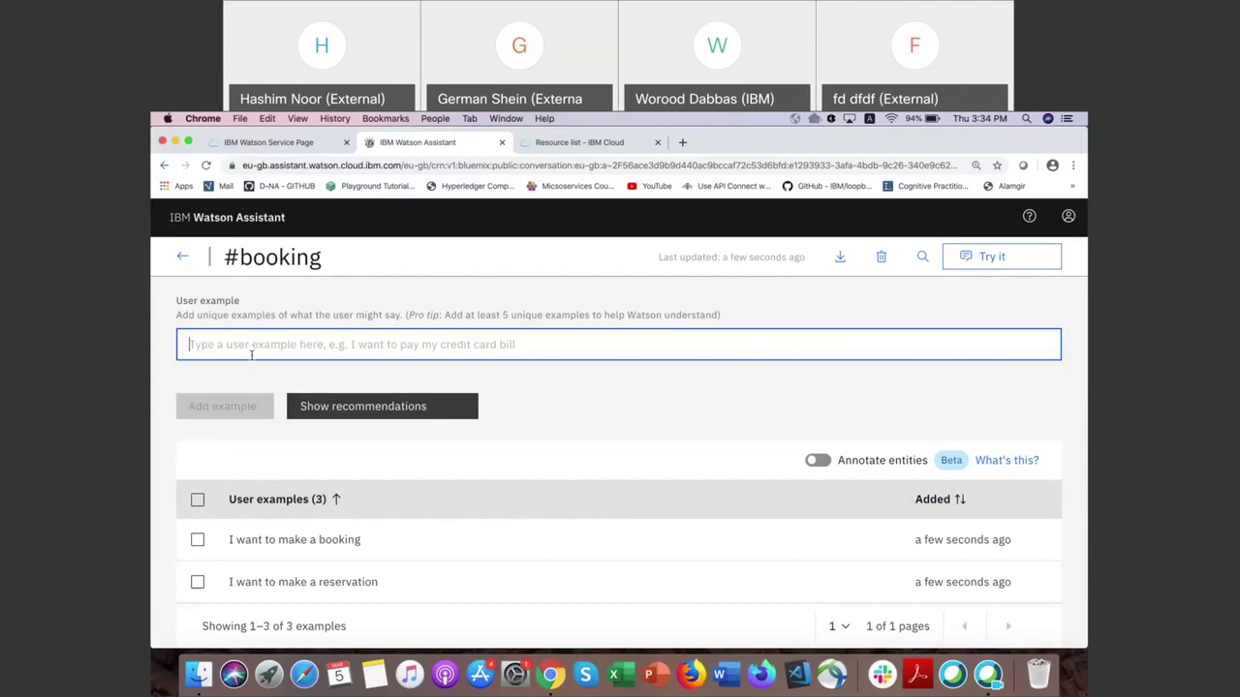
{"action": "type", "text": "ok a tbale"}
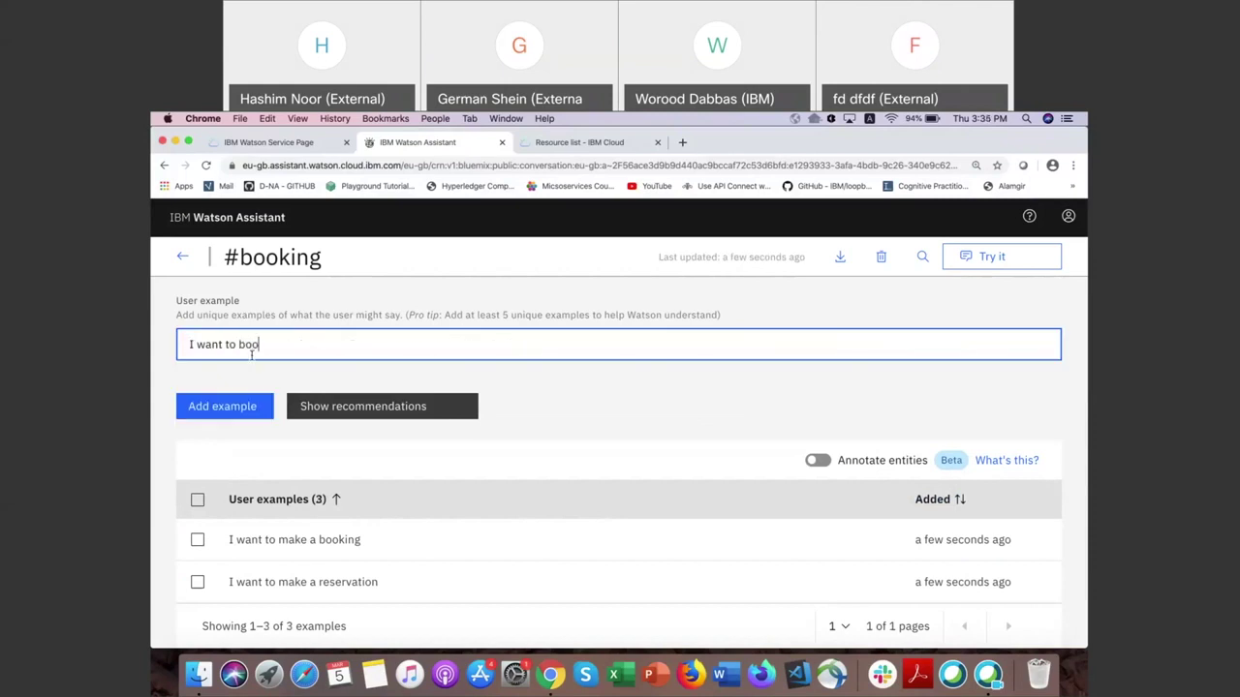
{"action": "key", "text": "BackSpace"}
{"action": "key", "text": "BackSpace"}
{"action": "key", "text": "BackSpace"}
{"action": "key", "text": "BackSpace"}
{"action": "type", "text": "able"}
{"action": "left_click", "coordinate": [197, 415]}
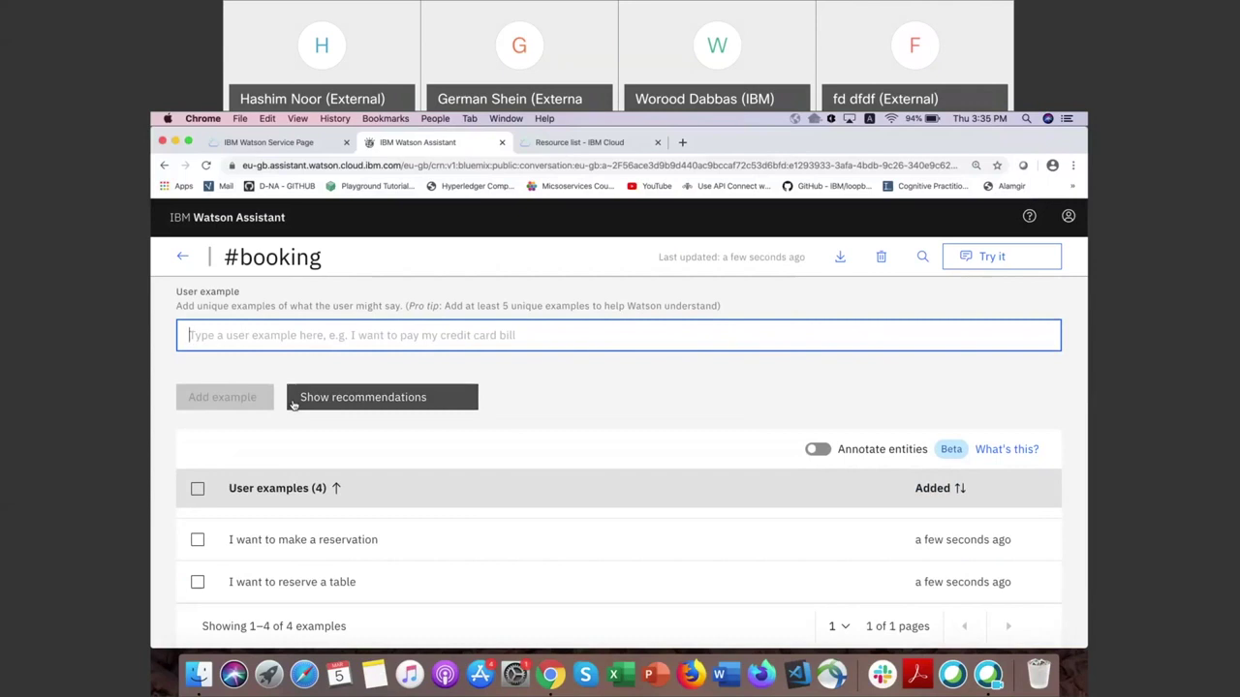
{"action": "left_click", "coordinate": [179, 260]}
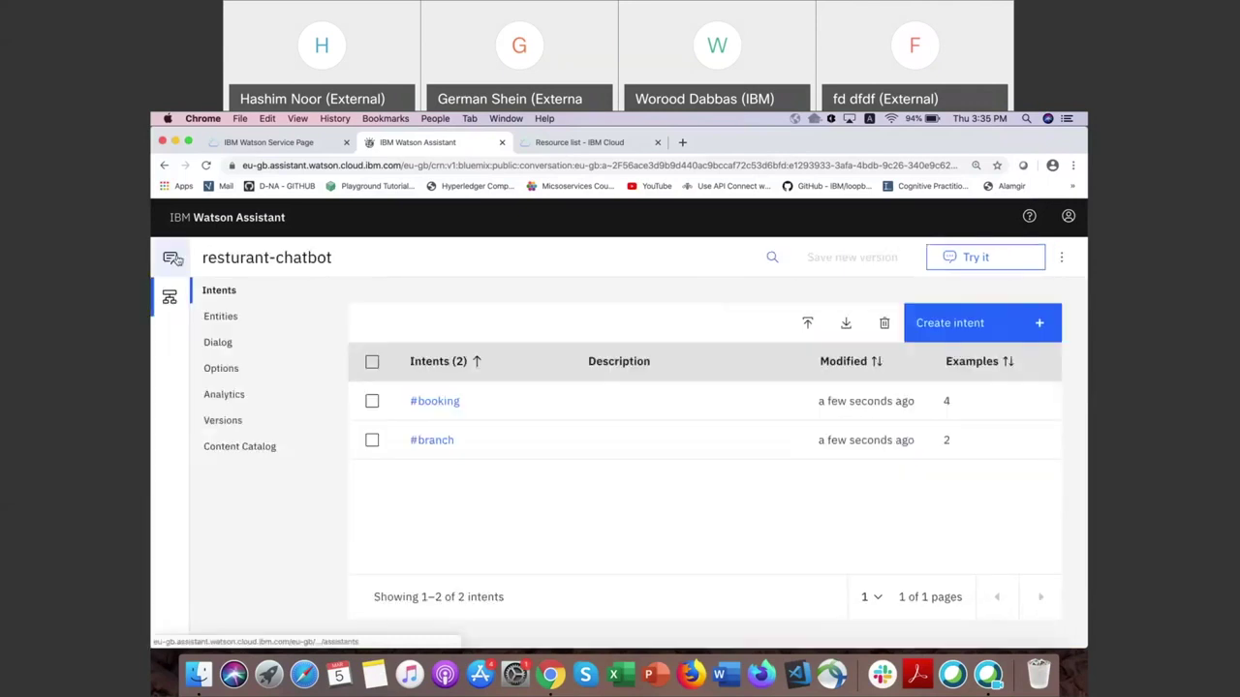
{"action": "left_click", "coordinate": [235, 320]}
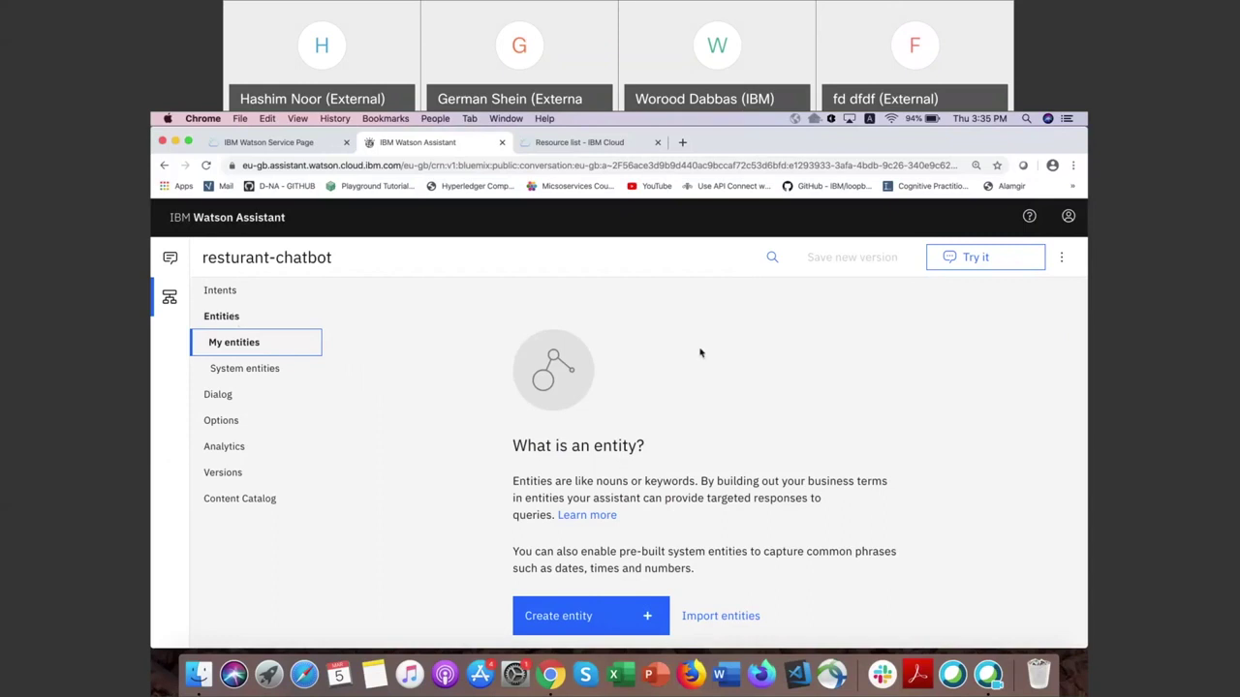
{"action": "left_click", "coordinate": [550, 618]}
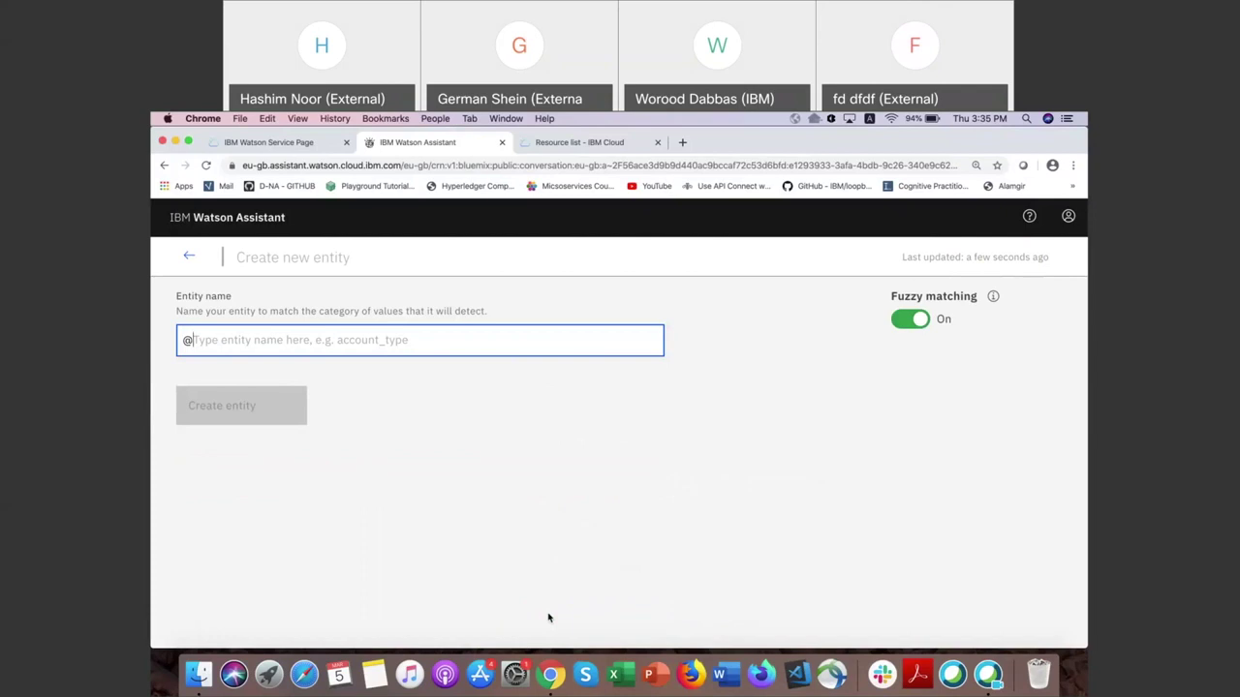
{"action": "type", "text": "branch"}
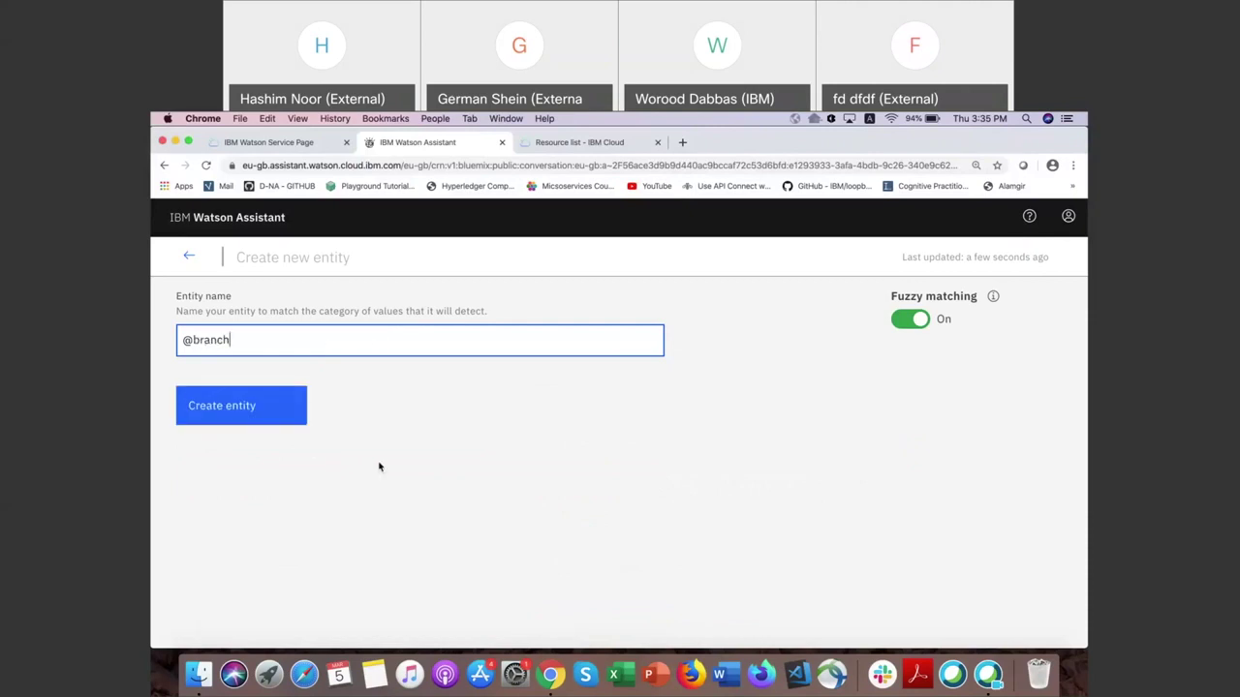
{"action": "left_click", "coordinate": [251, 408]}
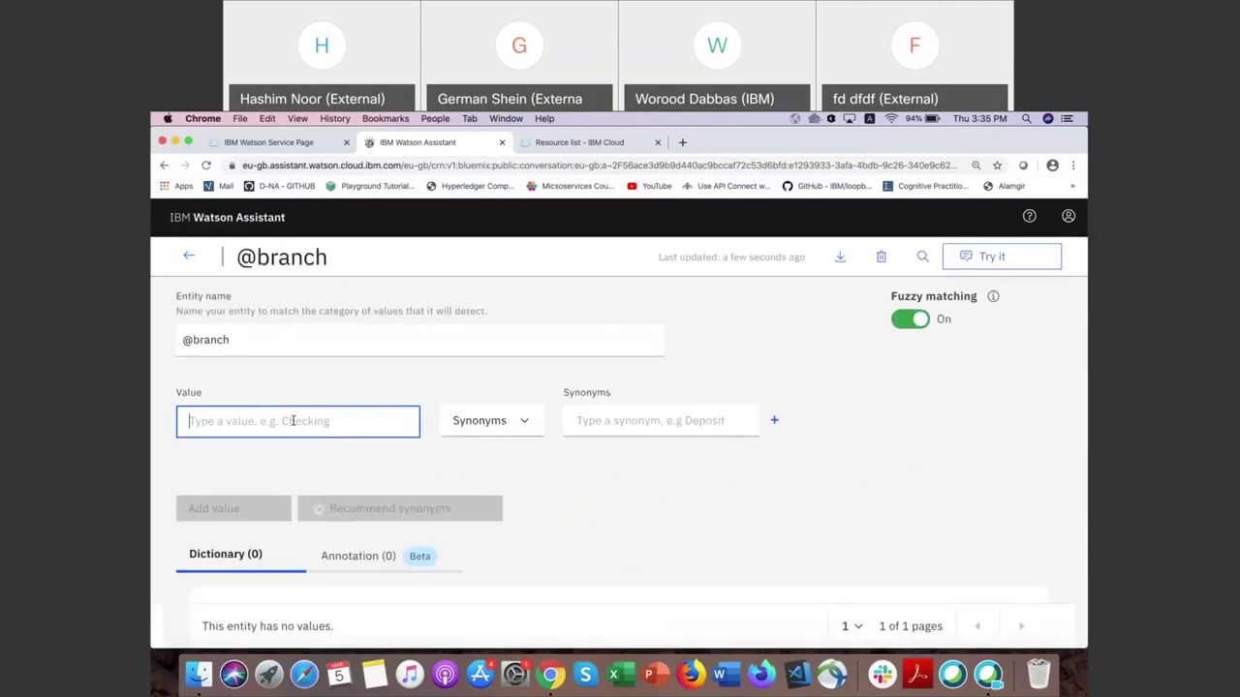
{"action": "type", "text": "D"}
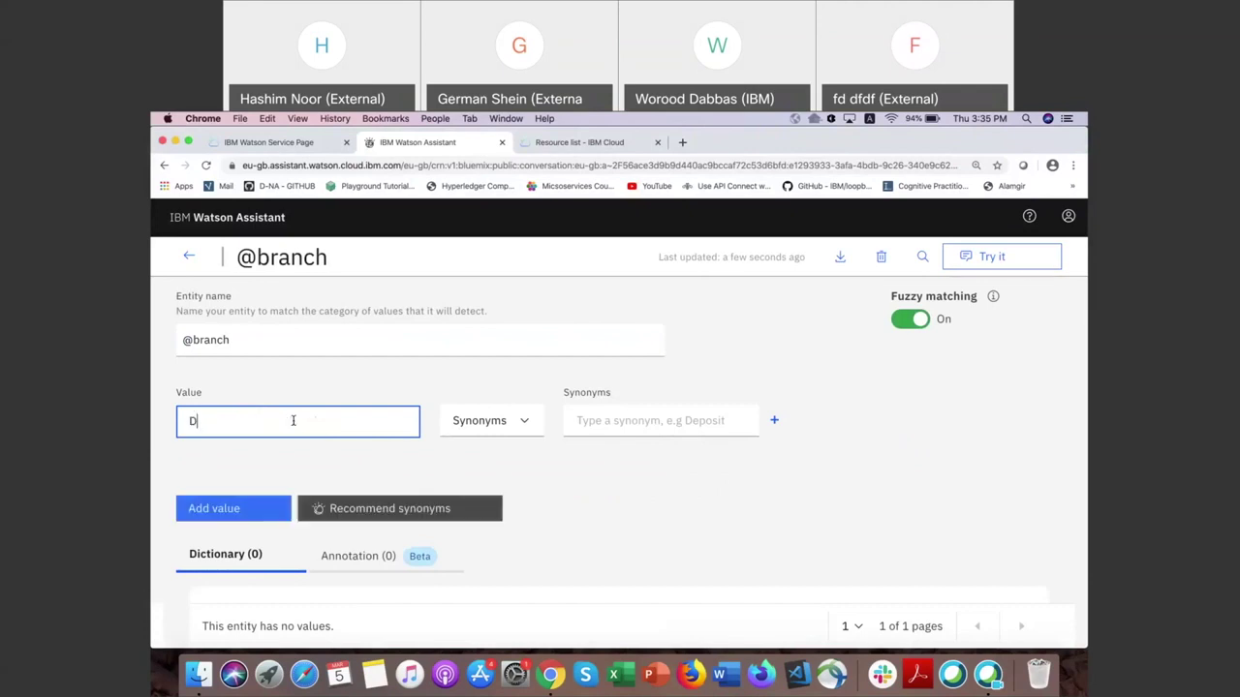
{"action": "type", "text": "owntown "}
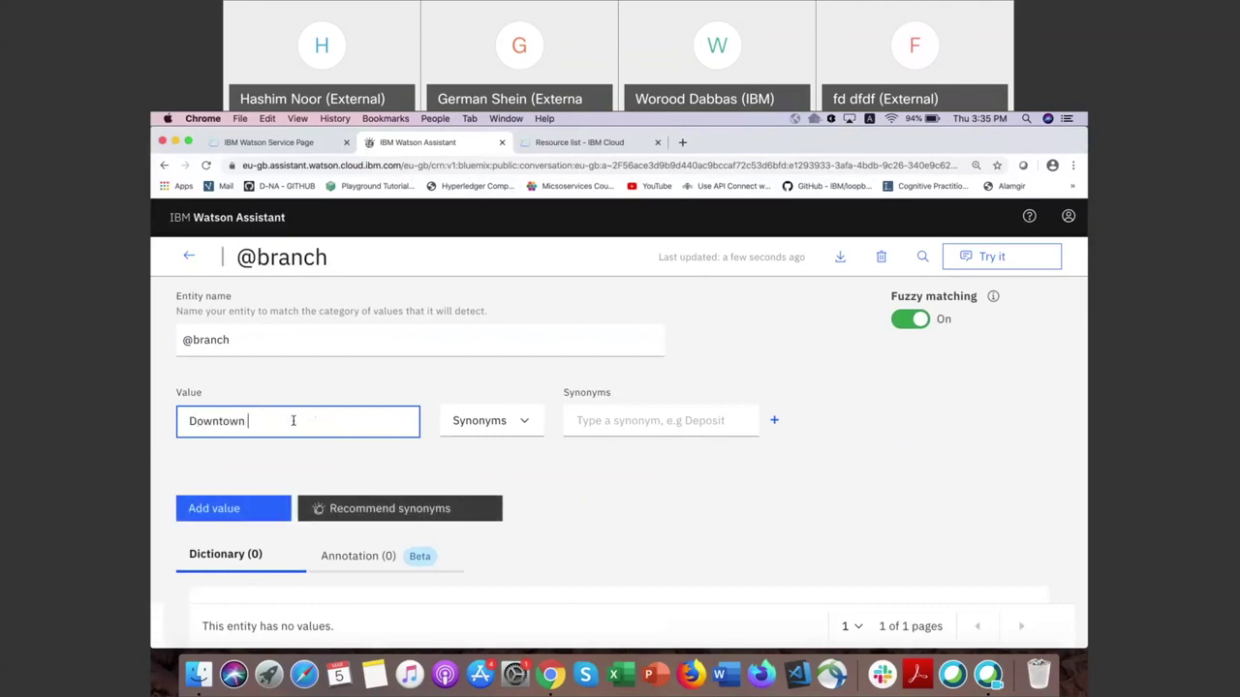
{"action": "type", "text": "branch"}
{"action": "left_click", "coordinate": [667, 421]}
{"action": "type", "text": "downtown"}
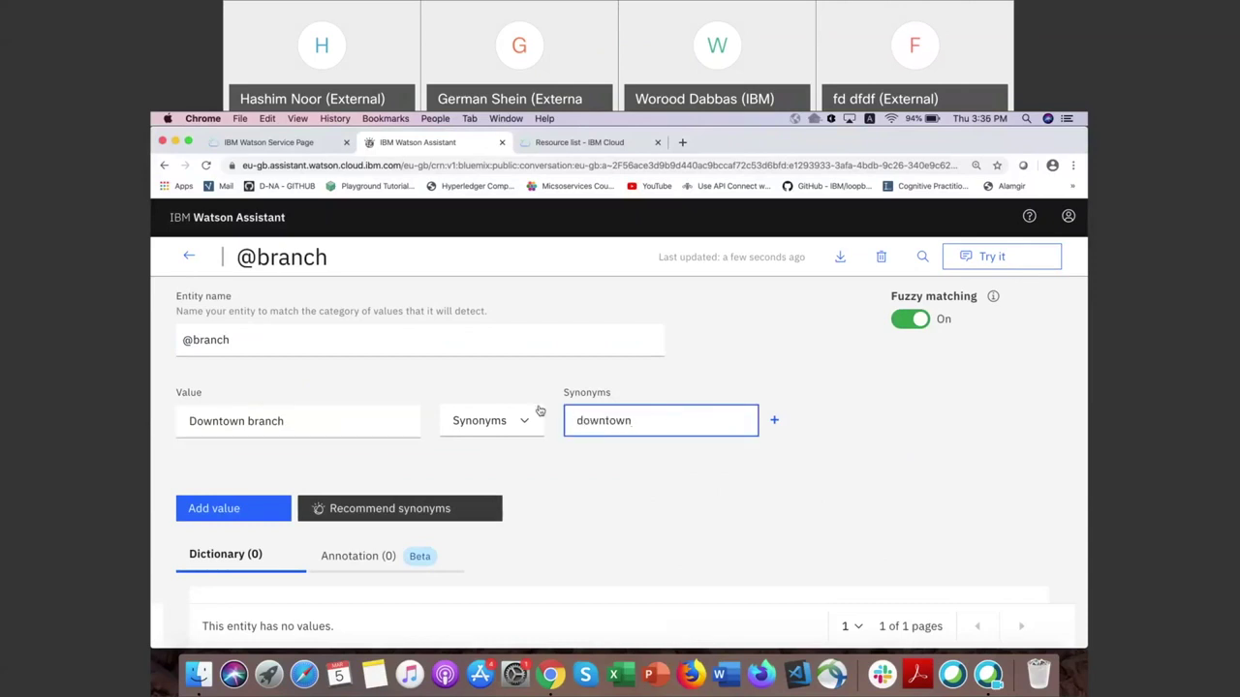
{"action": "left_click", "coordinate": [246, 509]}
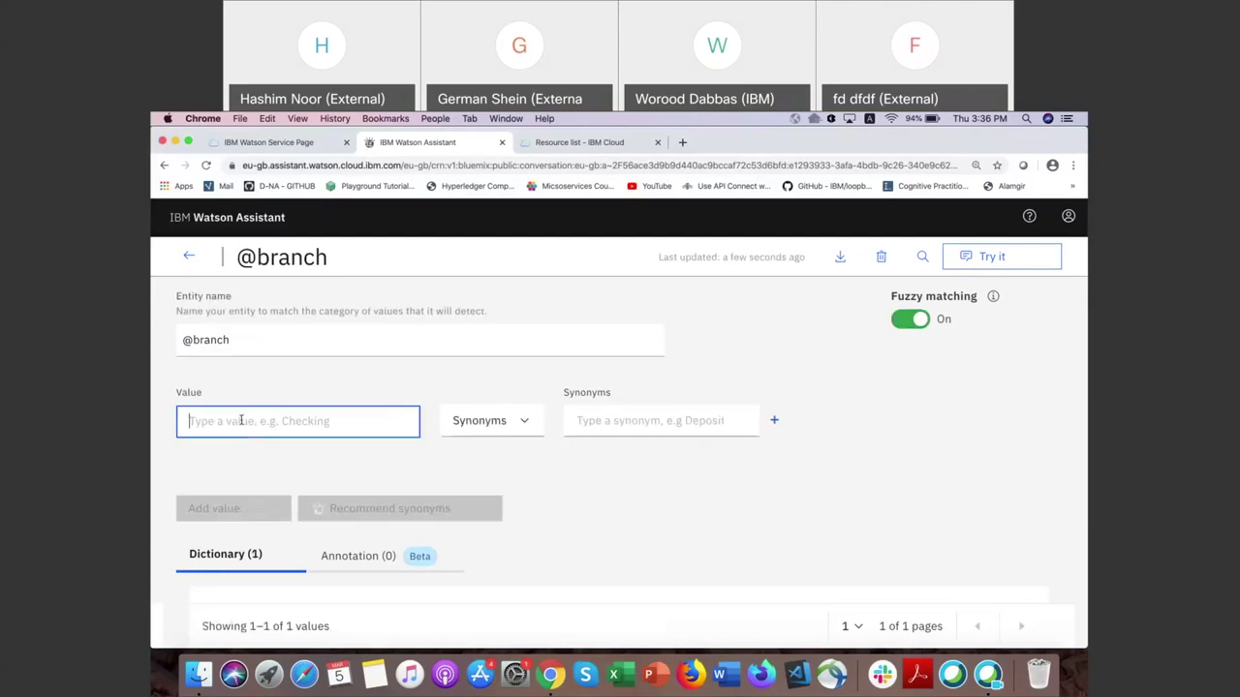
{"action": "type", "text": "Firs"}
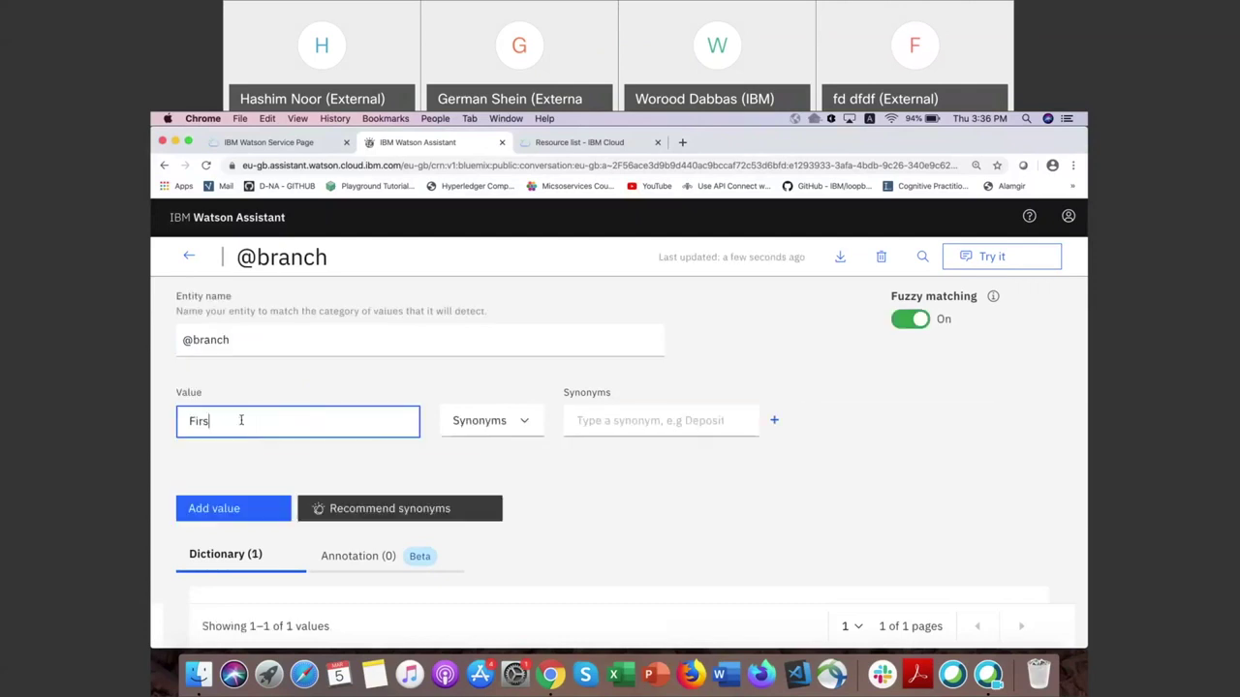
{"action": "type", "text": "t street"}
{"action": "left_click", "coordinate": [643, 423]}
{"action": "type", "text": "first "}
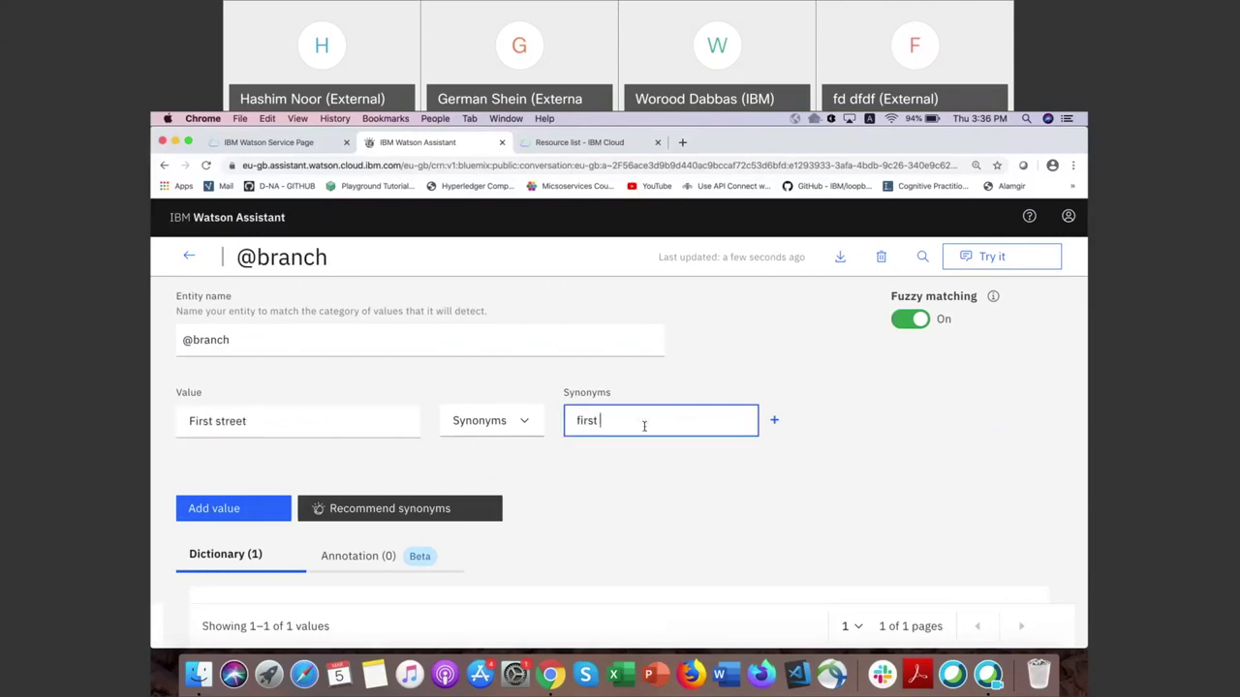
{"action": "type", "text": "street branch"}
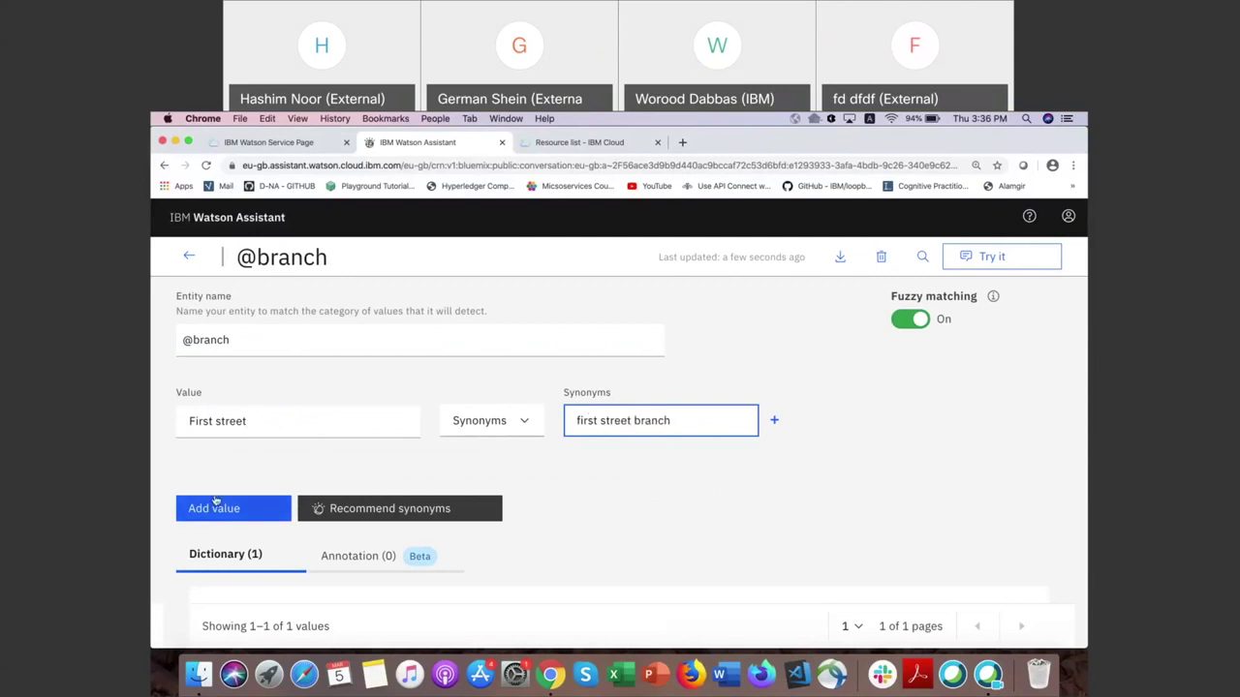
{"action": "left_click", "coordinate": [216, 499]}
{"action": "scroll", "coordinate": [556, 456], "scroll_direction": "down", "scroll_amount": 3}
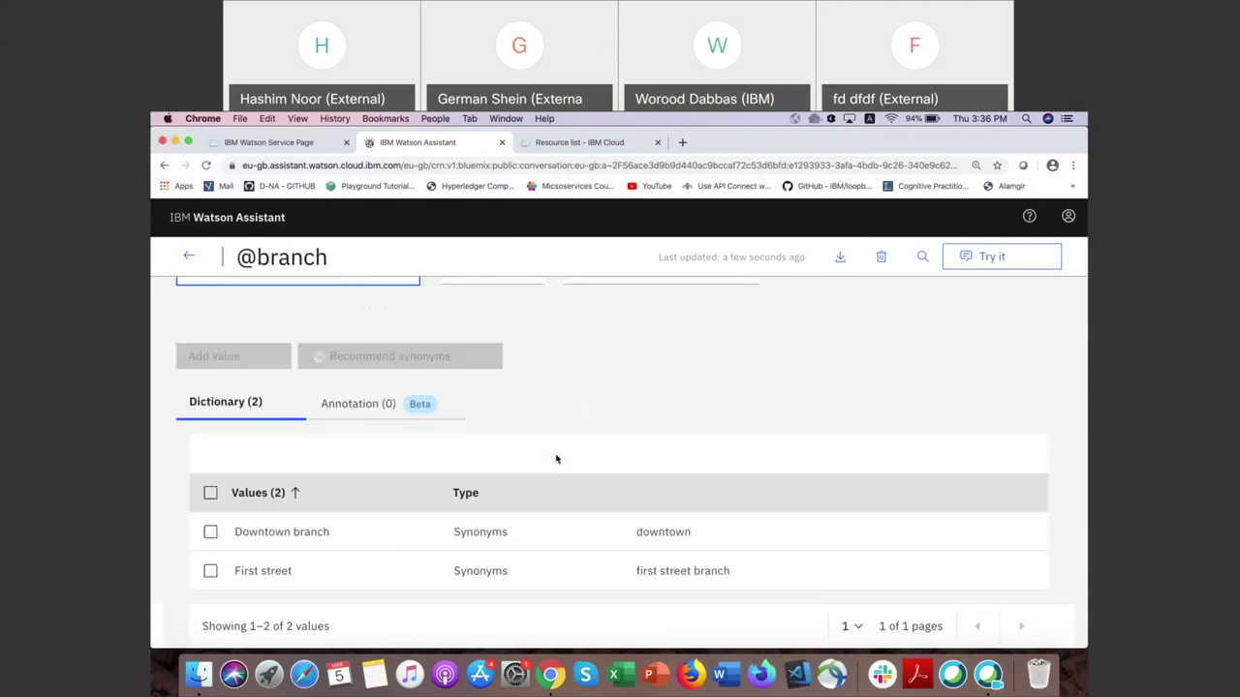
{"action": "scroll", "coordinate": [556, 458], "scroll_direction": "up", "scroll_amount": 3}
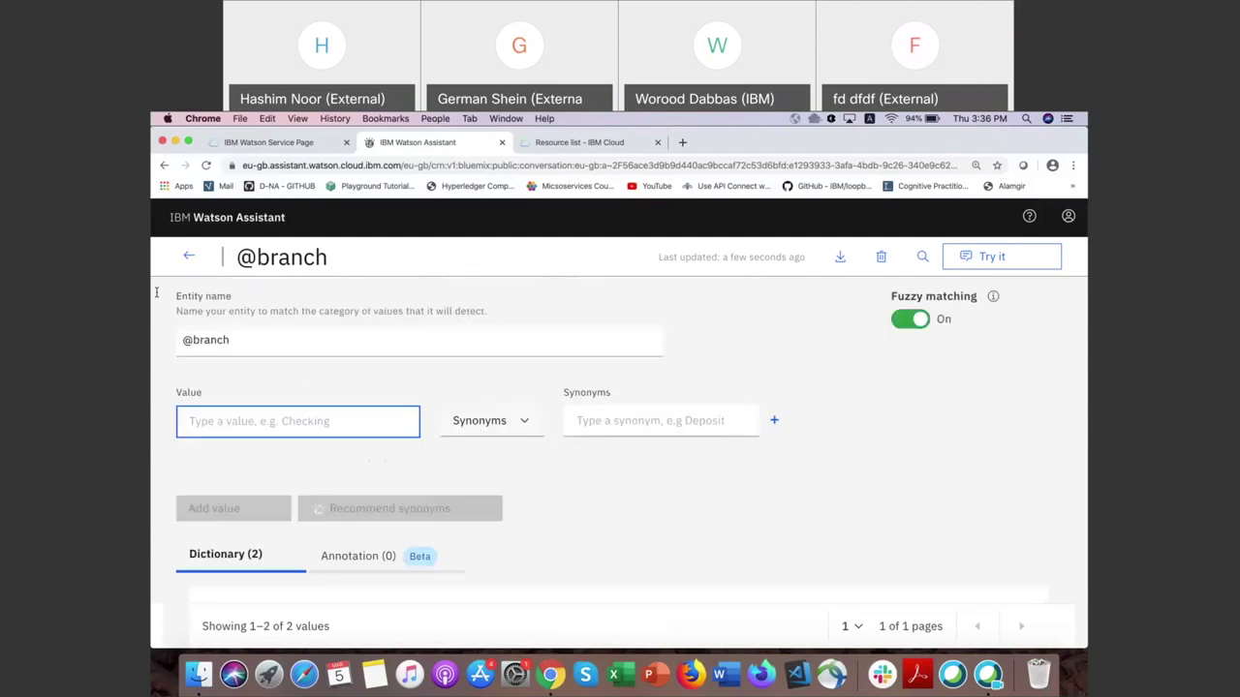
{"action": "left_click", "coordinate": [188, 253]}
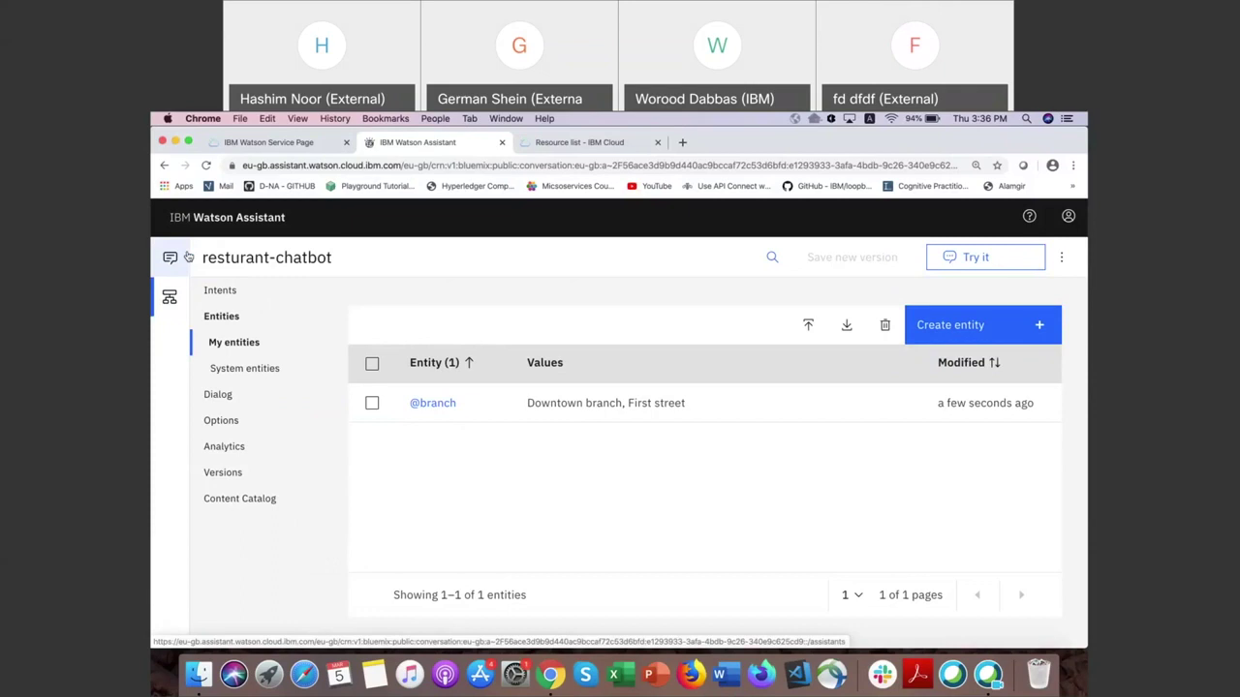
{"action": "left_click", "coordinate": [245, 369]}
{"action": "scroll", "coordinate": [545, 454], "scroll_direction": "down", "scroll_amount": 3}
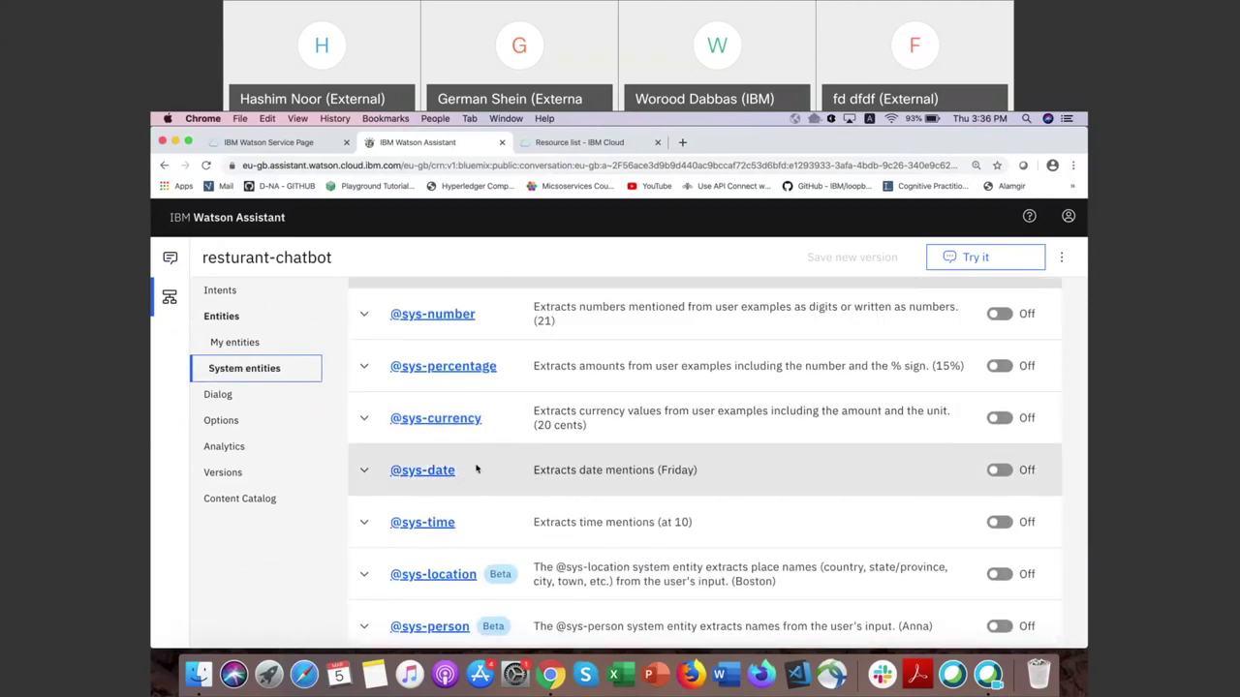
{"action": "left_click", "coordinate": [999, 471]}
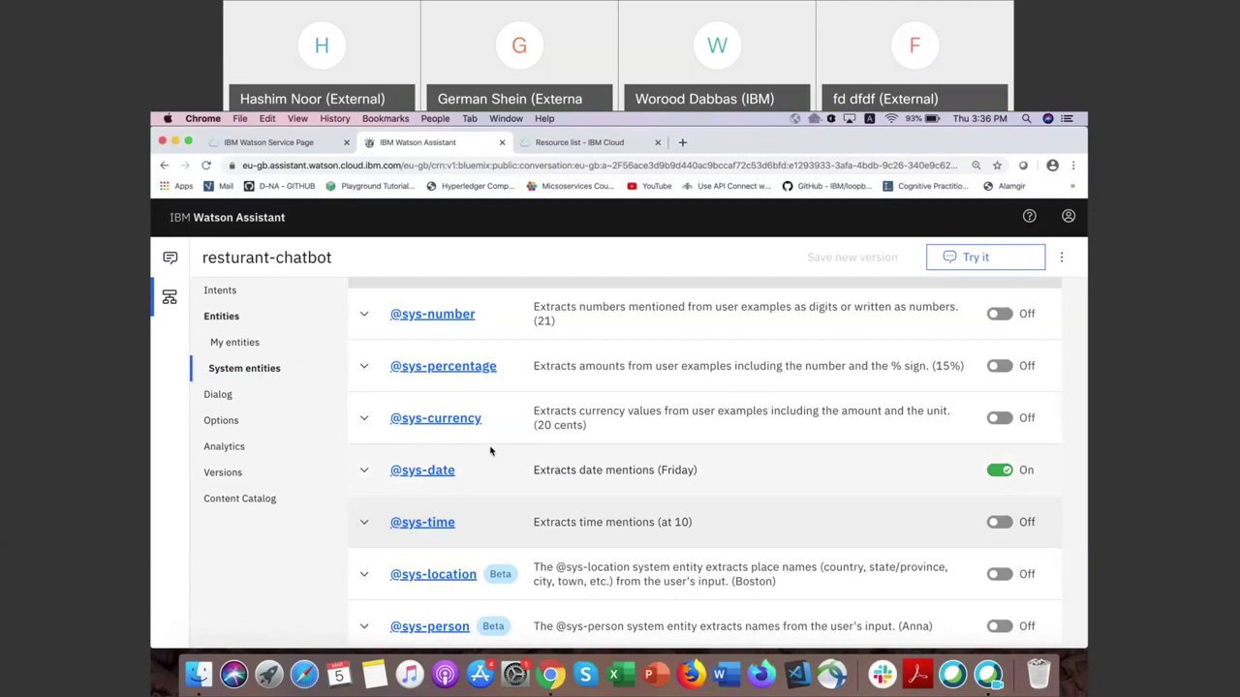
{"action": "left_click", "coordinate": [1001, 523]}
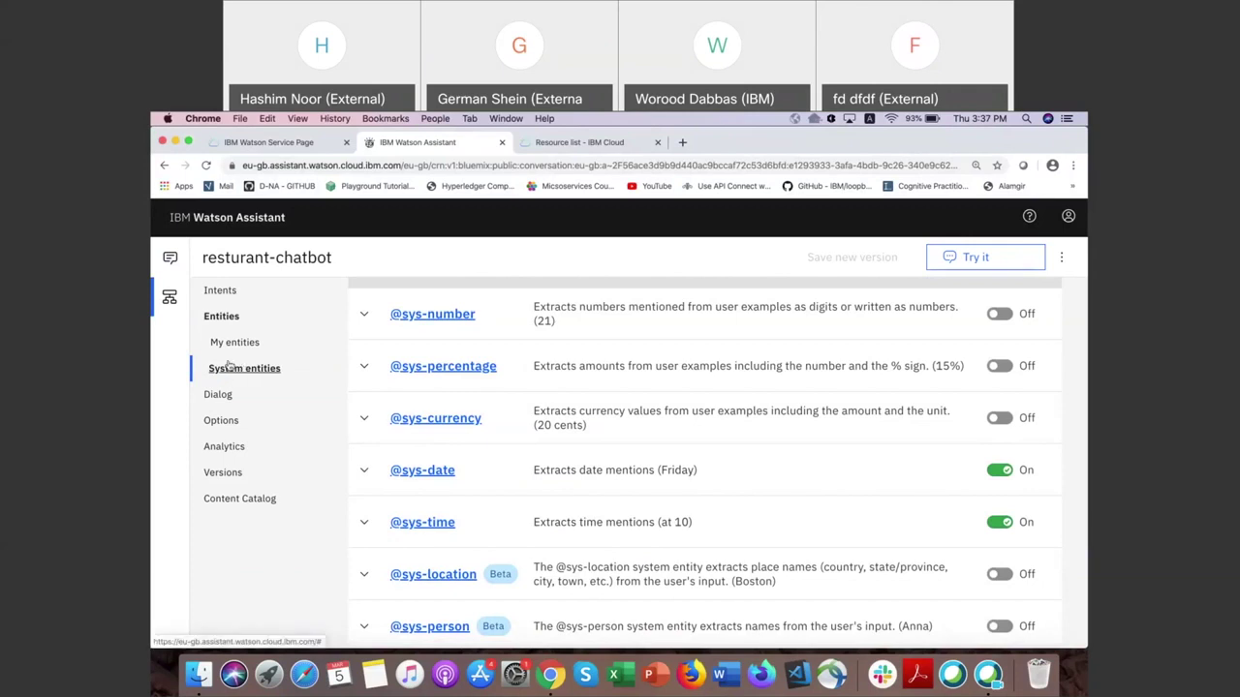
Step: Open the skill's dialog and review the Welcome node's condition and text response, then close the node
{"action": "left_click", "coordinate": [221, 396]}
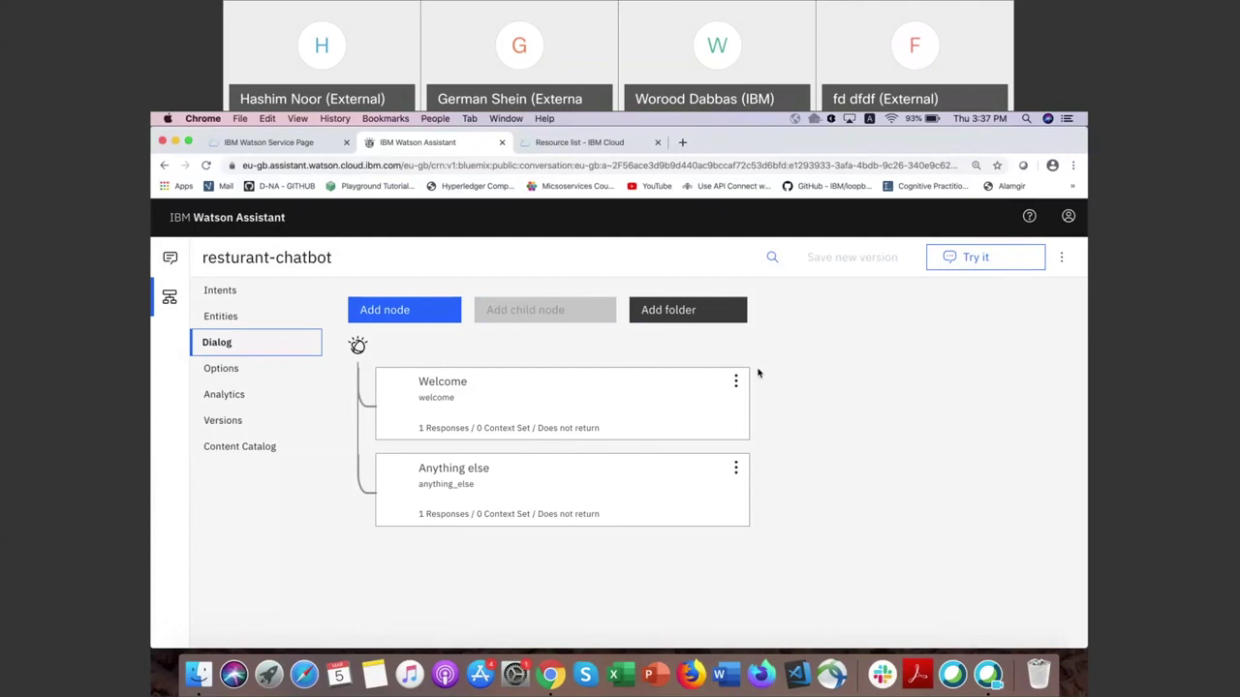
{"action": "left_click", "coordinate": [514, 418]}
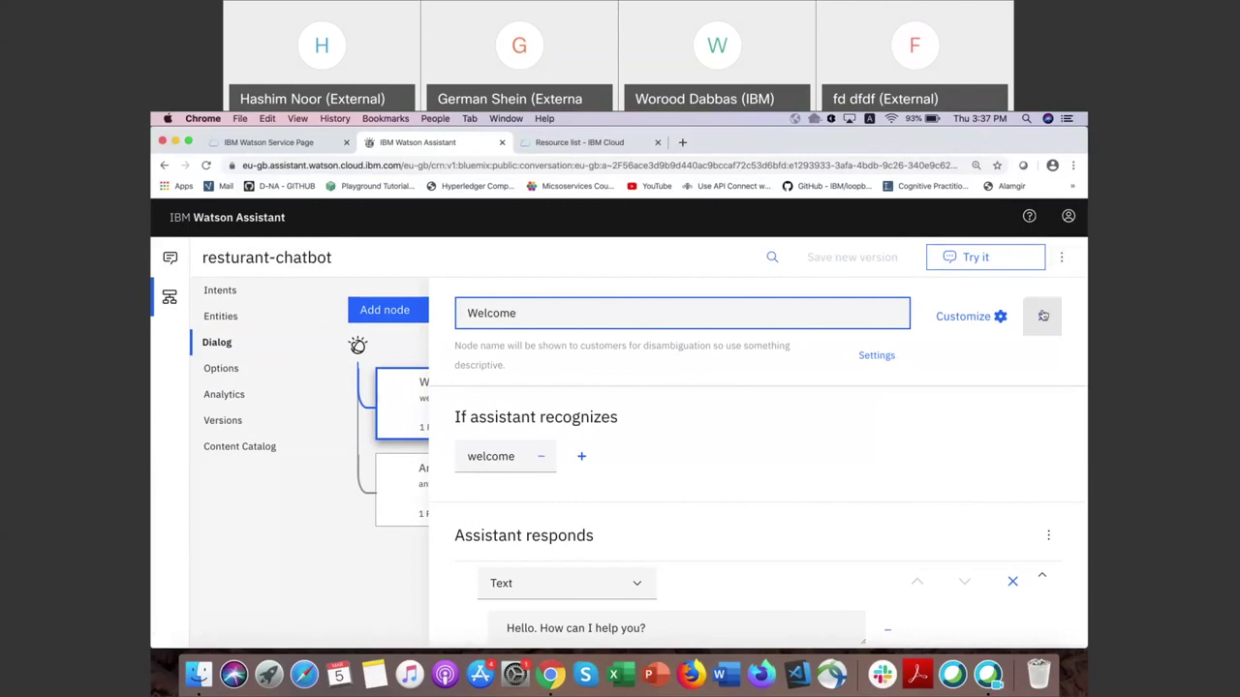
{"action": "left_click", "coordinate": [1044, 316]}
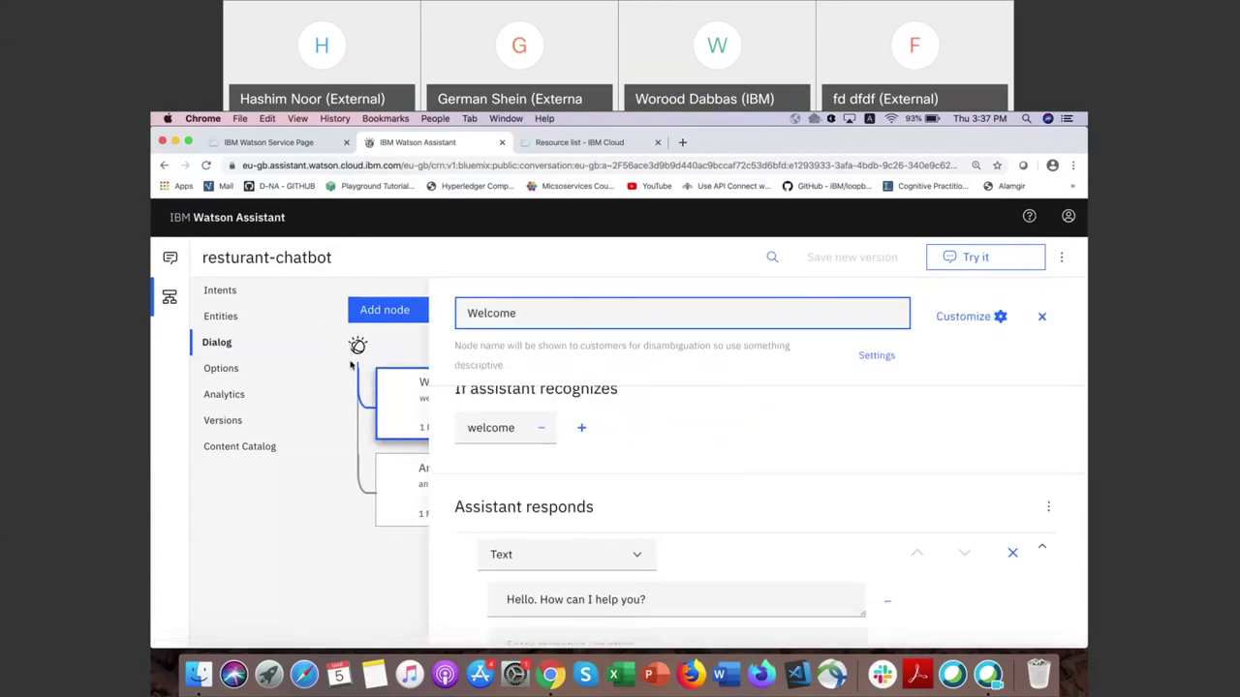
{"action": "scroll", "coordinate": [584, 487], "scroll_direction": "down", "scroll_amount": 3}
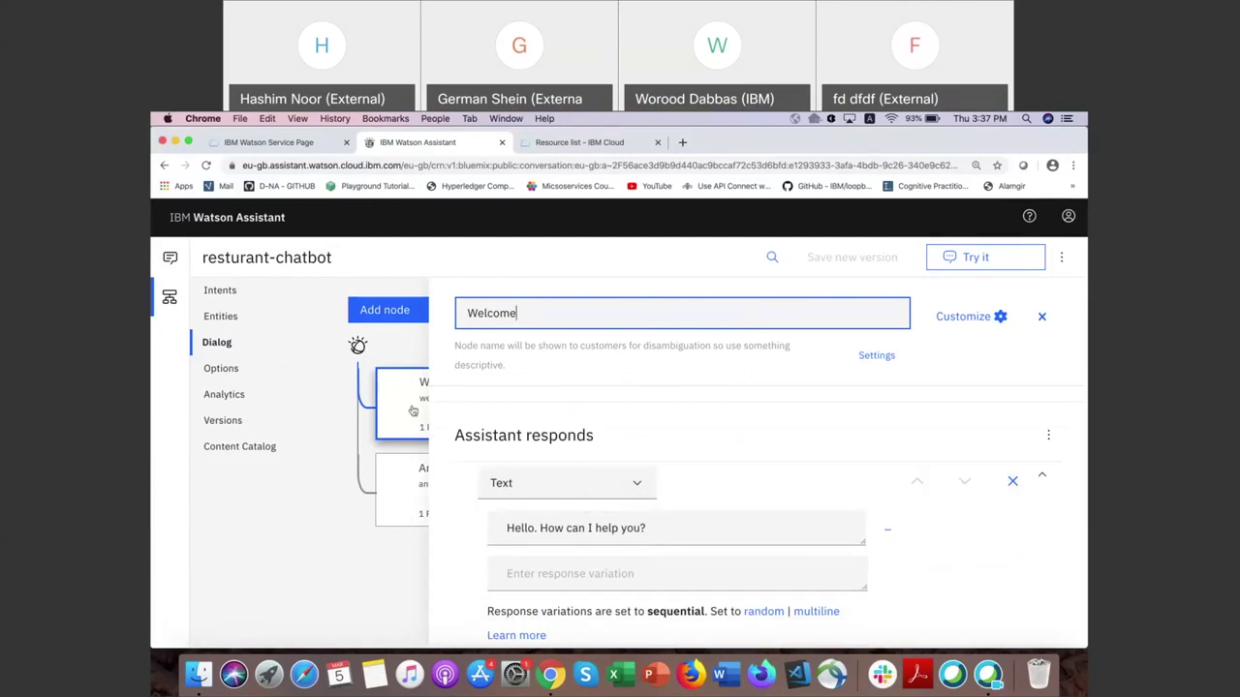
{"action": "left_click", "coordinate": [1040, 318]}
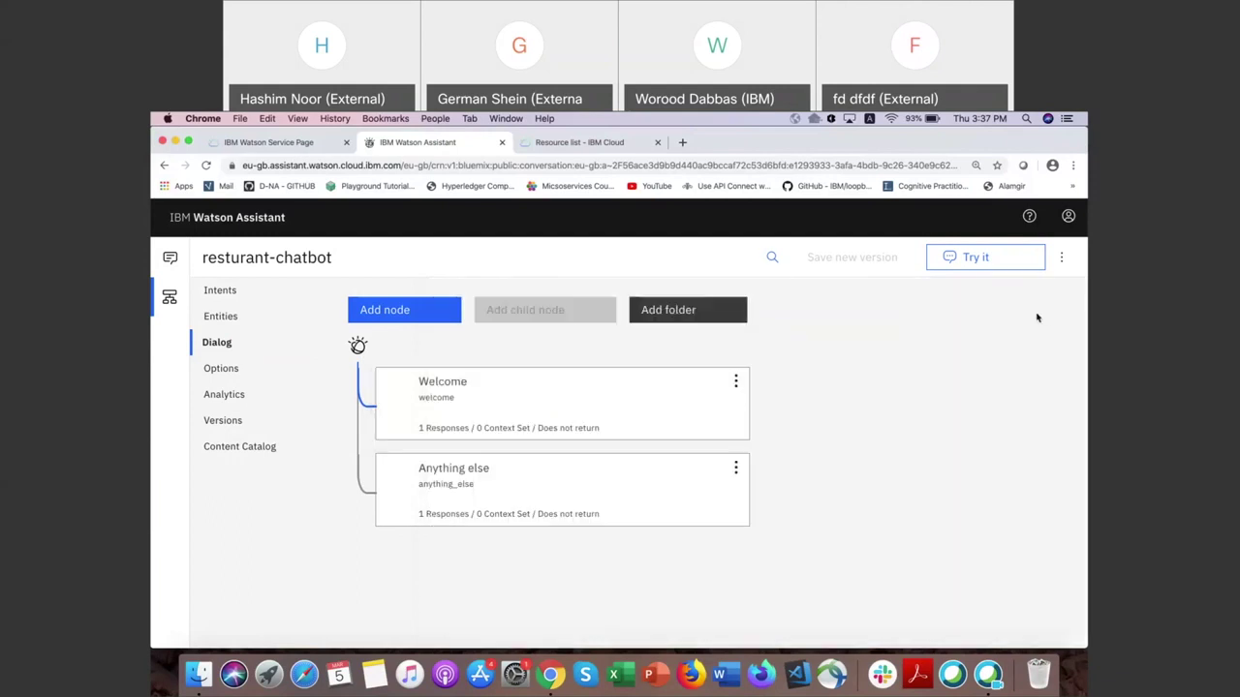
Step: Add a dialog node named book_a_table below the Welcome node and set its condition to the #booking intent
{"action": "left_click", "coordinate": [736, 381]}
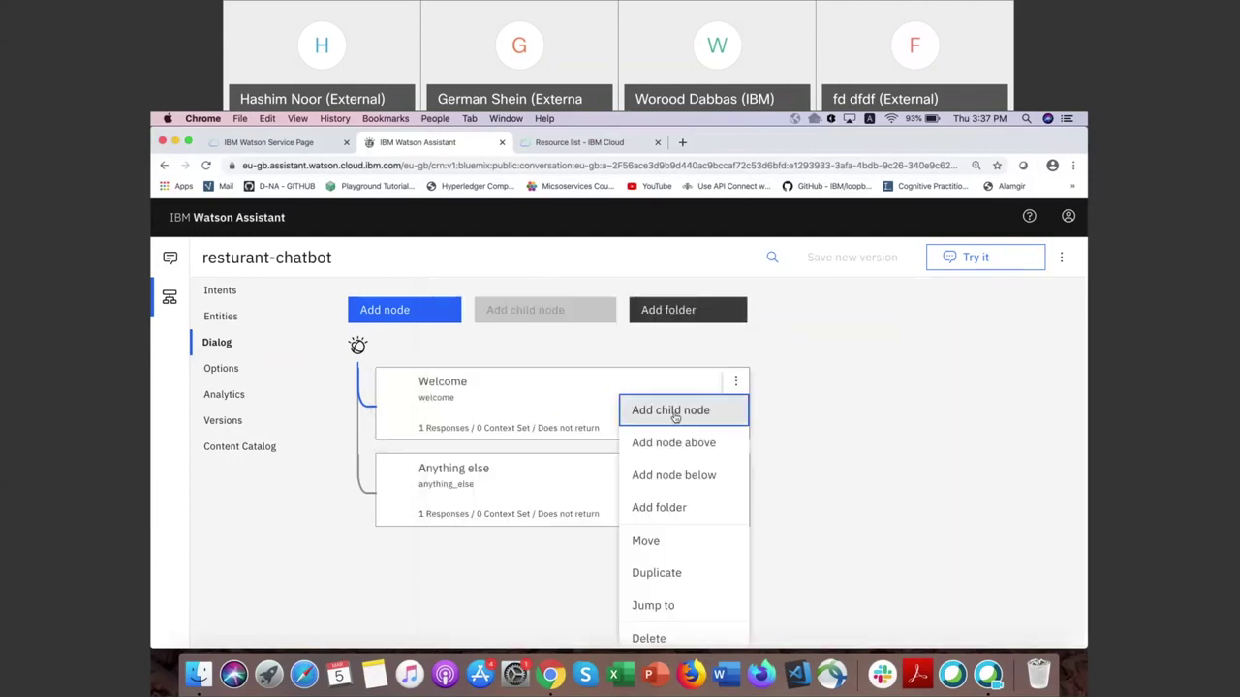
{"action": "left_click", "coordinate": [663, 476]}
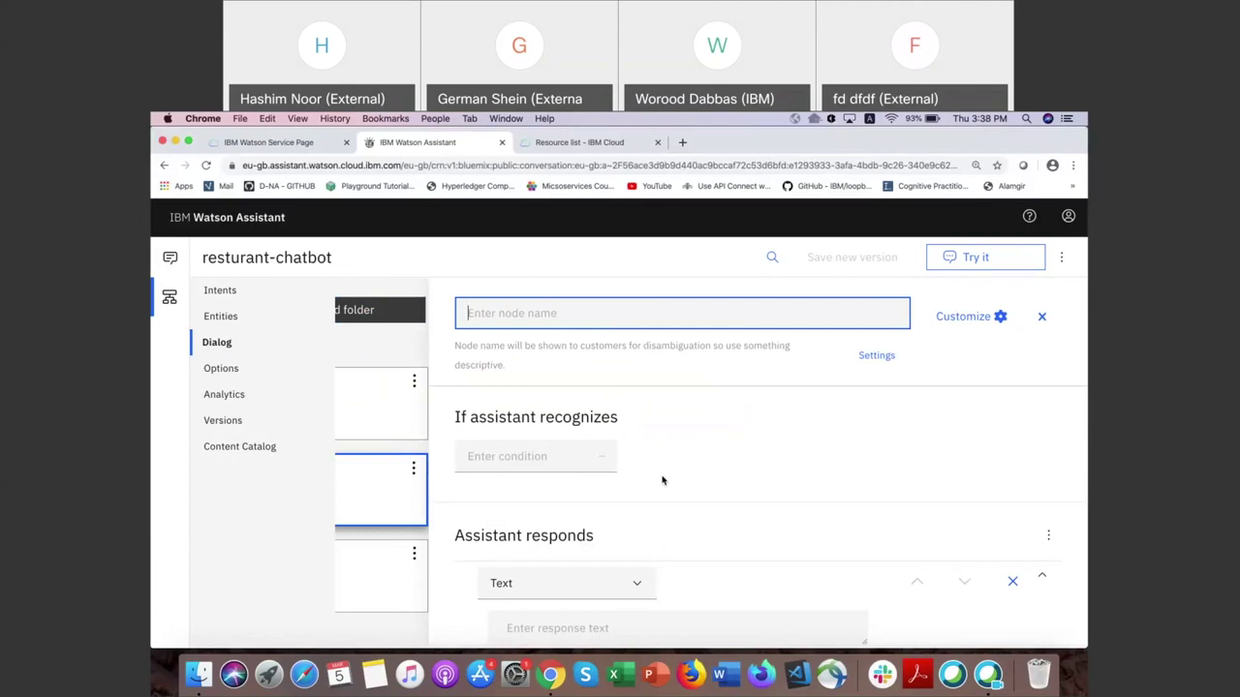
{"action": "type", "text": "book_a_table"}
{"action": "left_click", "coordinate": [501, 469]}
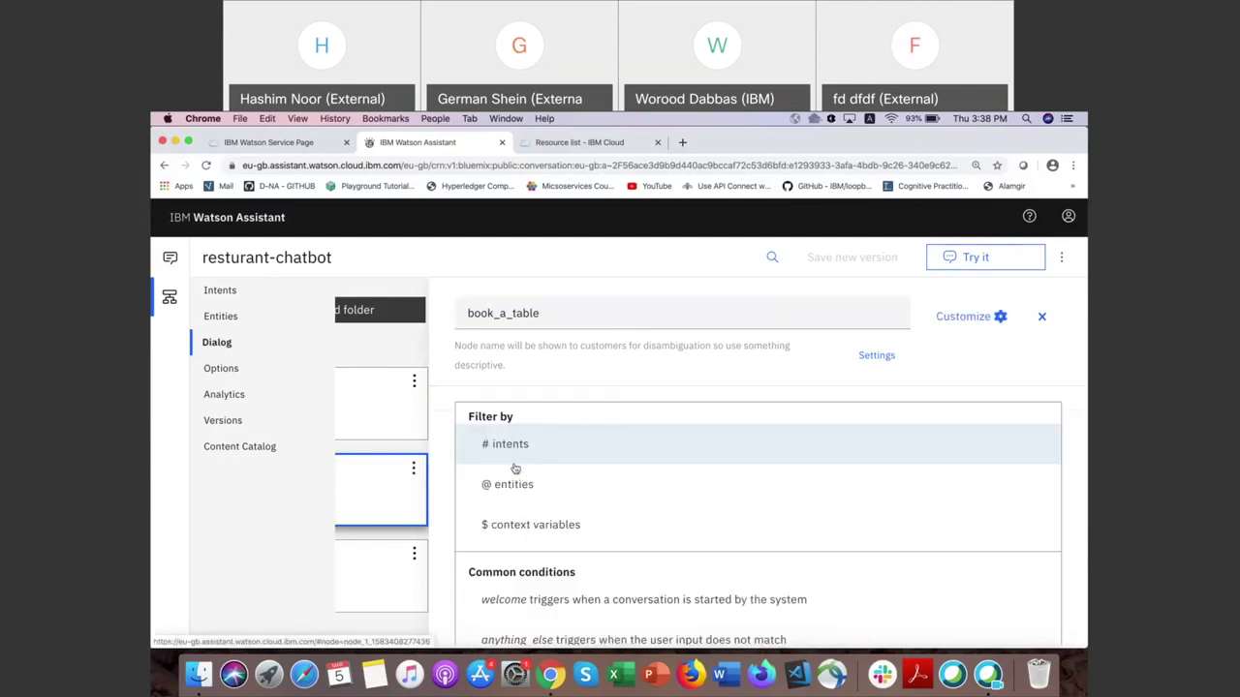
{"action": "left_click", "coordinate": [514, 457]}
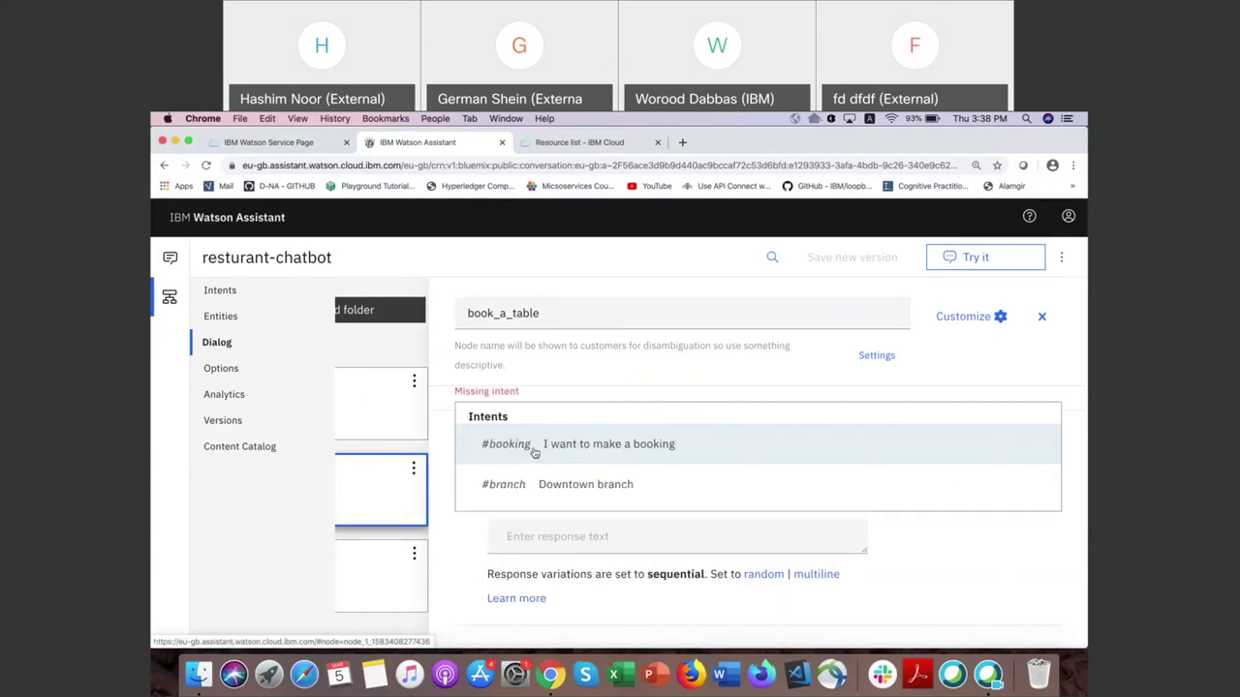
{"action": "left_click", "coordinate": [588, 441]}
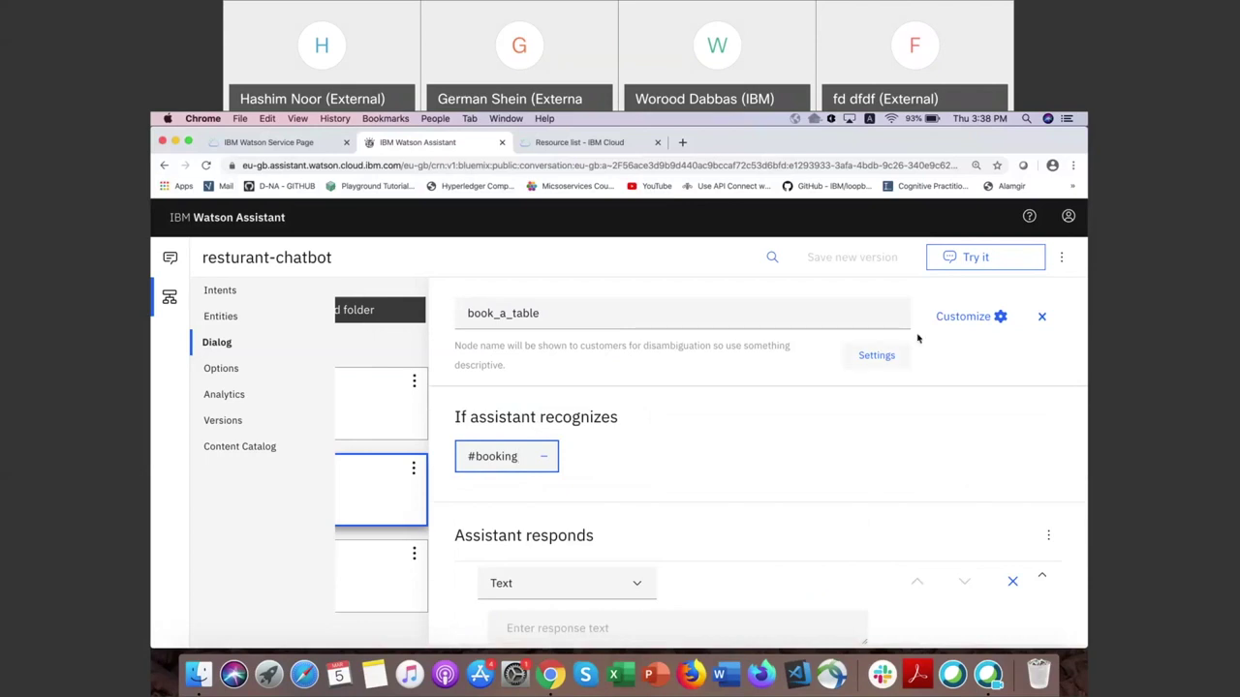
Step: Customize the book_a_table node by turning on Slots and apply the change
{"action": "left_click", "coordinate": [981, 316]}
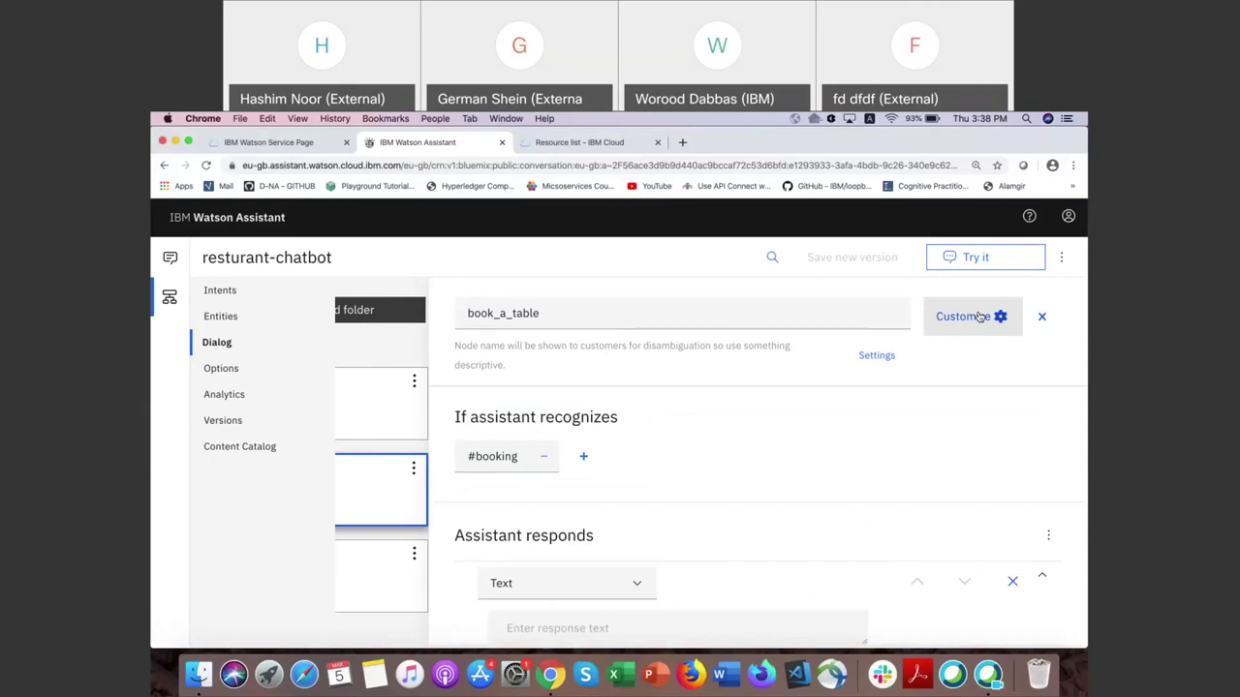
{"action": "left_click", "coordinate": [989, 321]}
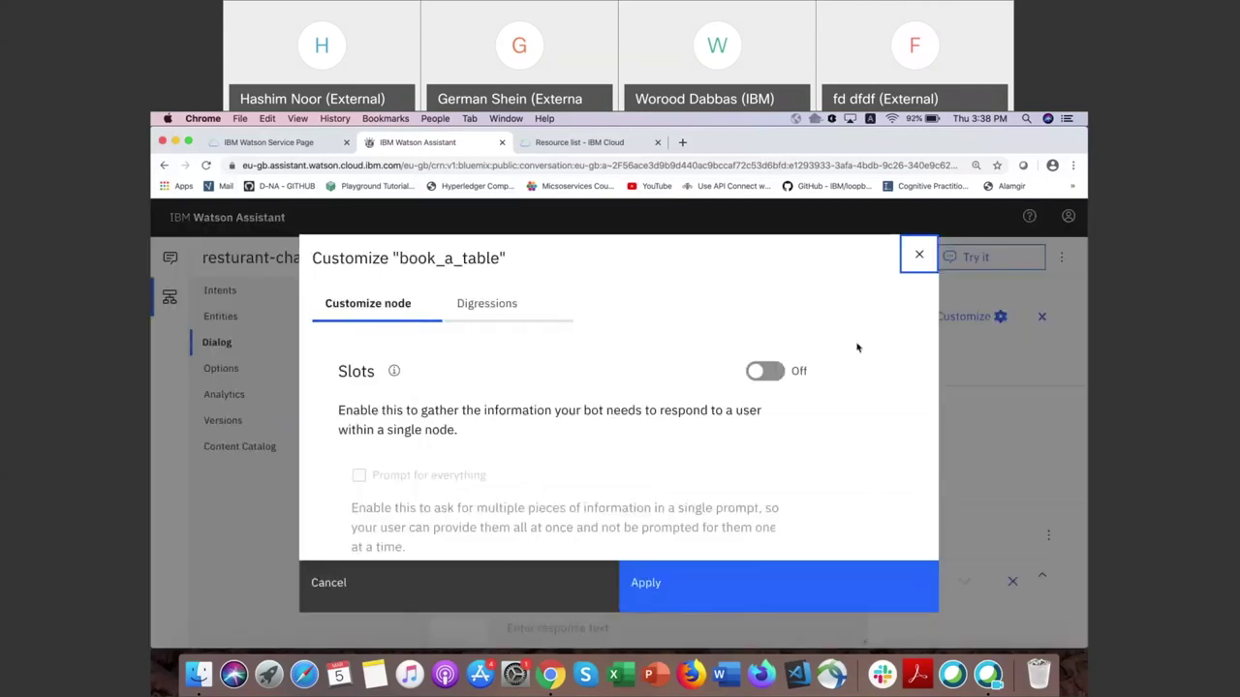
{"action": "left_click", "coordinate": [756, 374]}
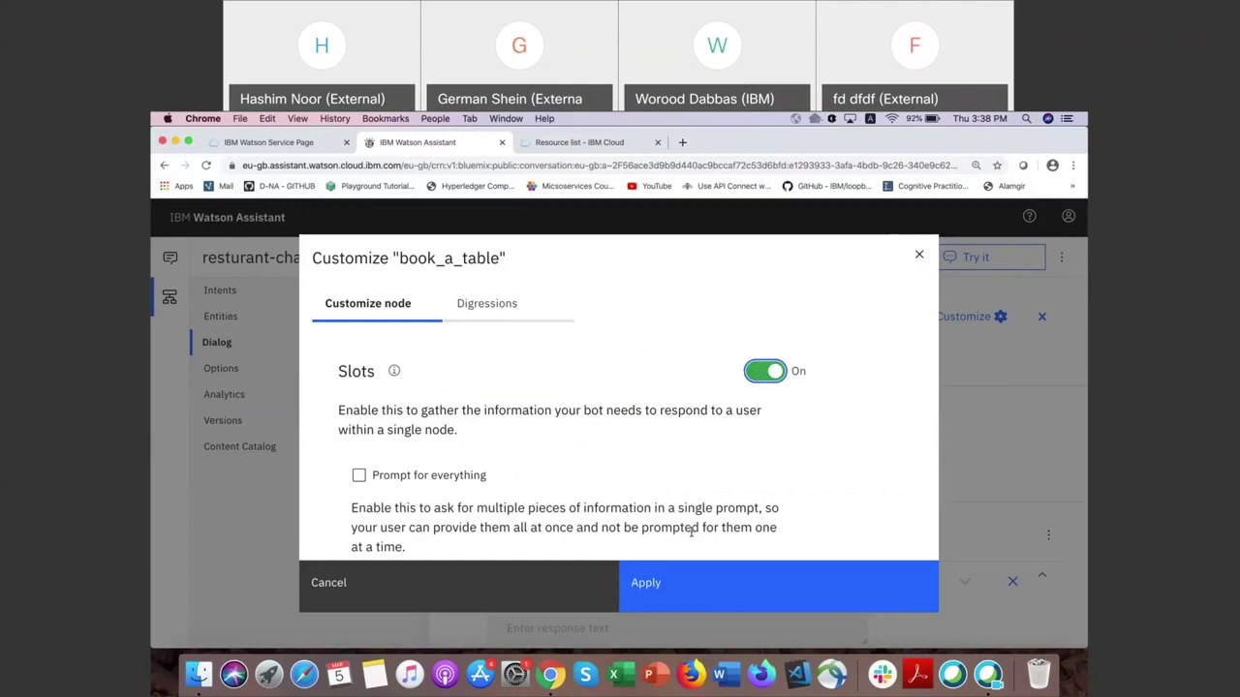
{"action": "left_click", "coordinate": [678, 587]}
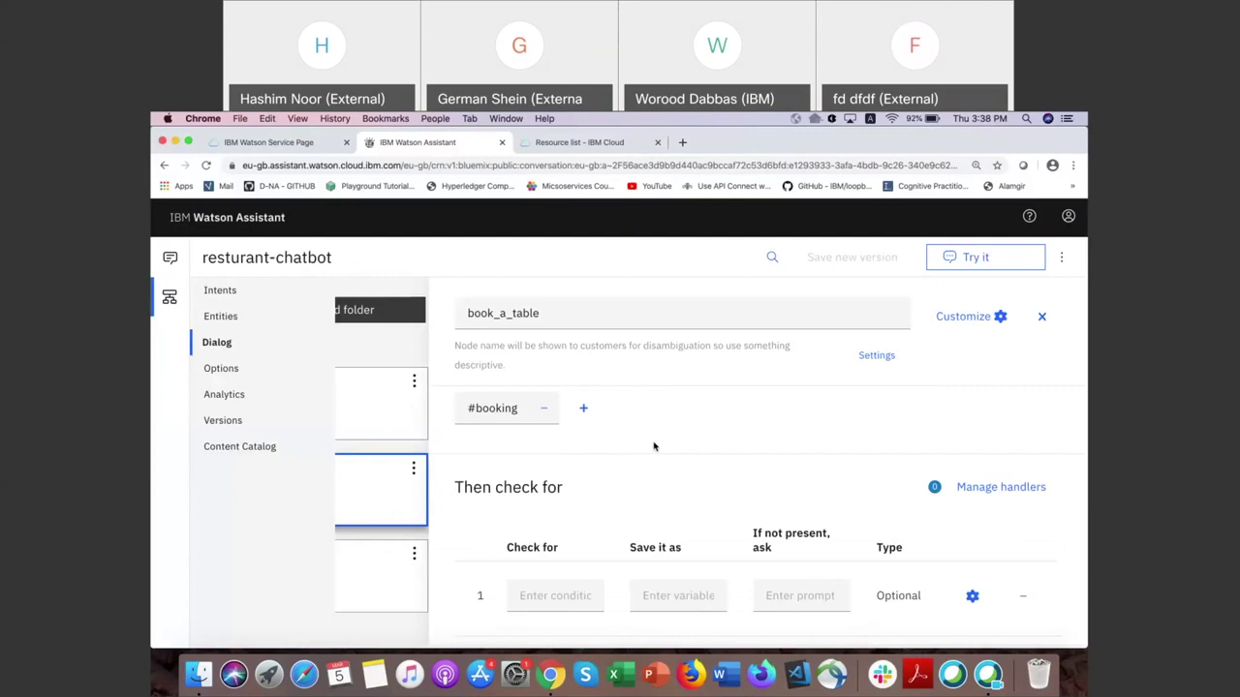
{"action": "key", "text": "super+minus"}
{"action": "key", "text": "super+minus"}
{"action": "scroll", "coordinate": [653, 475], "scroll_direction": "down", "scroll_amount": 1}
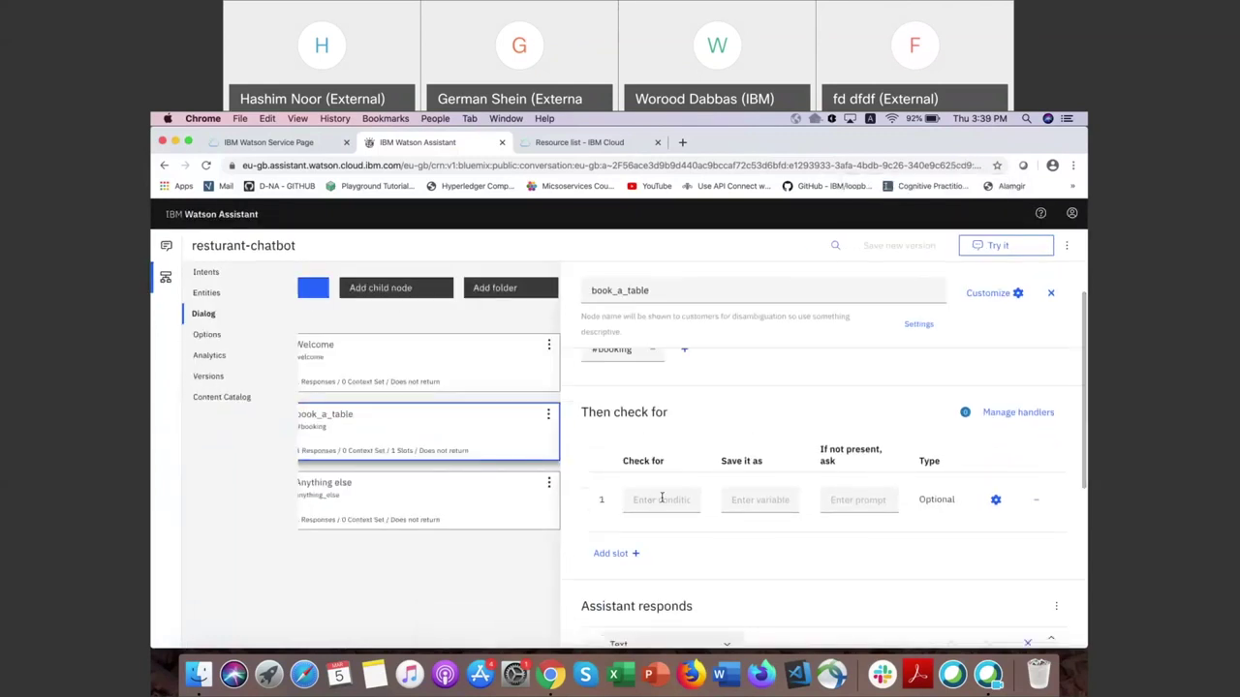
{"action": "scroll", "coordinate": [659, 496], "scroll_direction": "down", "scroll_amount": 1}
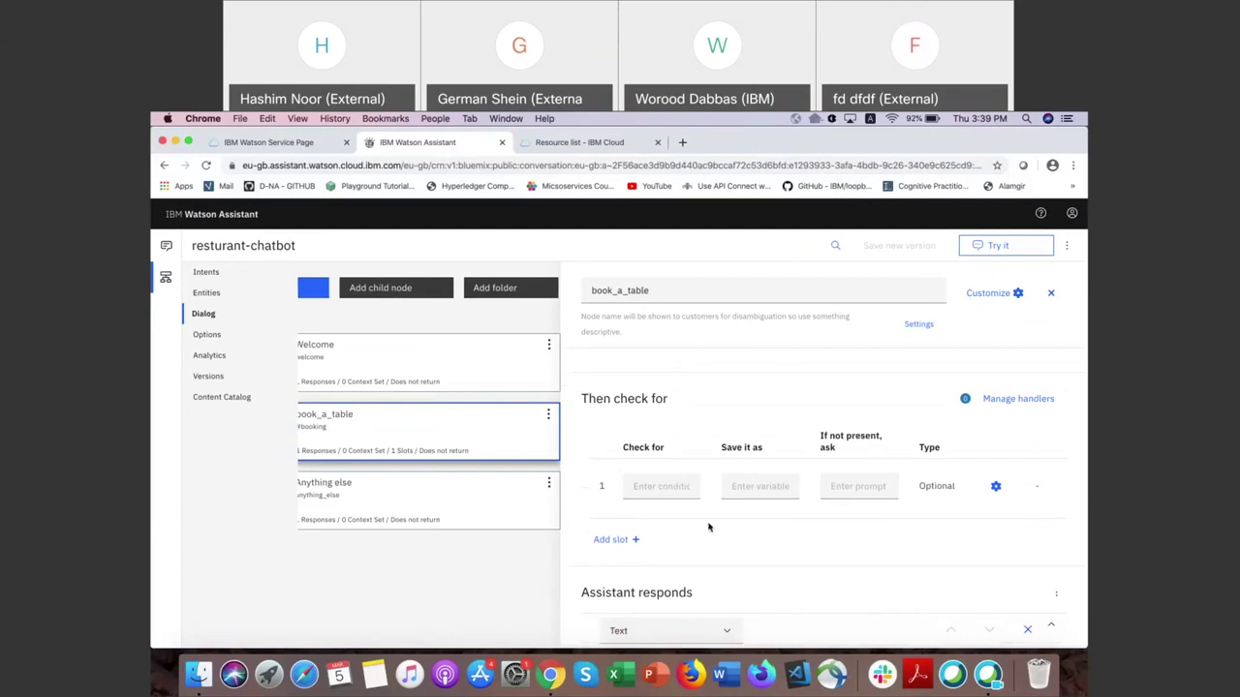
{"action": "left_click", "coordinate": [646, 487]}
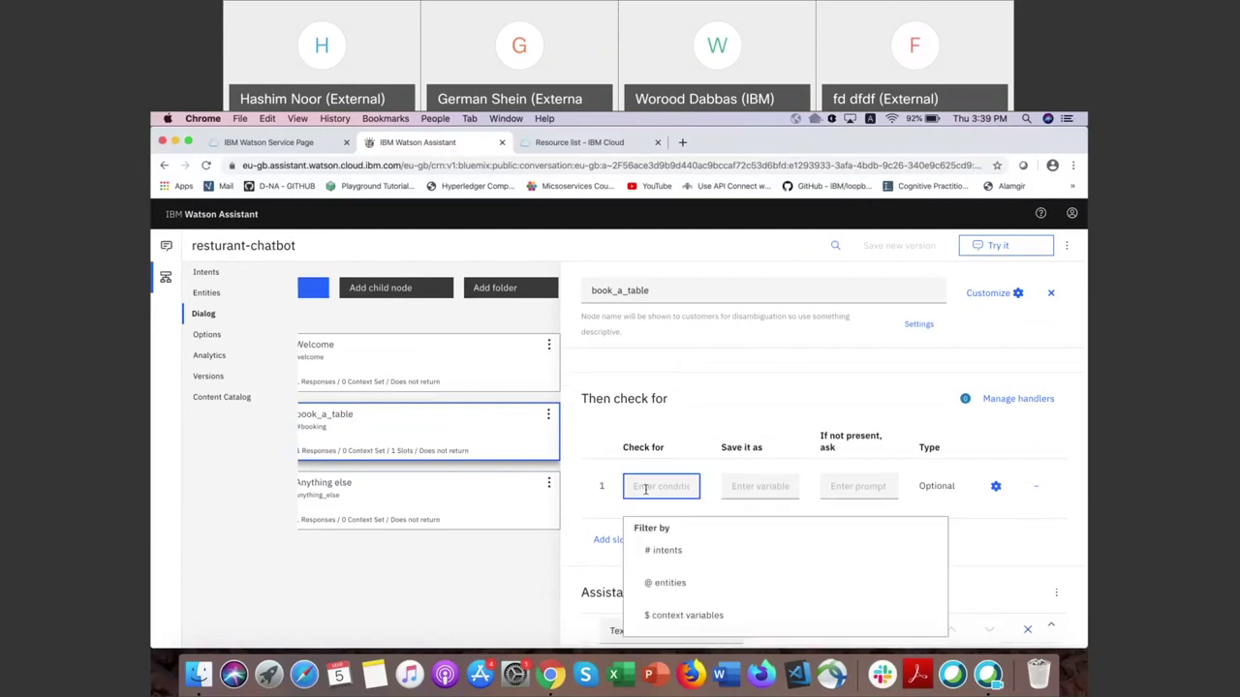
{"action": "left_click", "coordinate": [662, 583]}
{"action": "scroll", "coordinate": [688, 549], "scroll_direction": "down", "scroll_amount": 2}
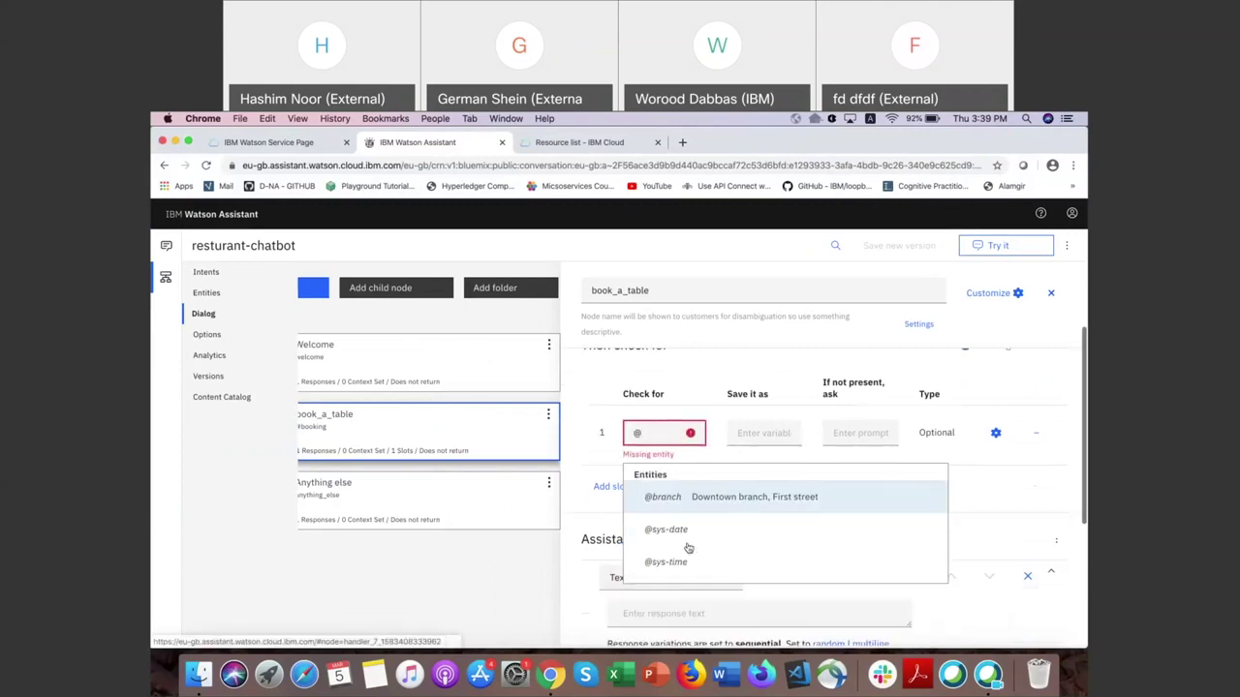
{"action": "left_click", "coordinate": [678, 492]}
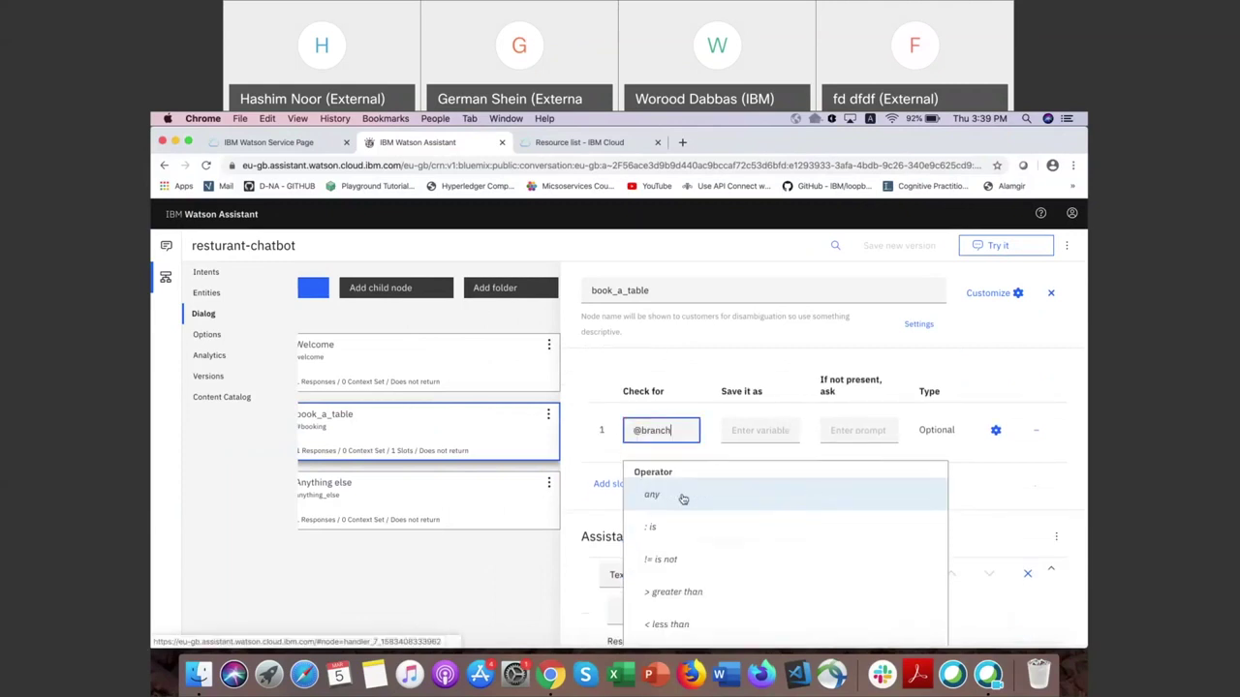
{"action": "left_click", "coordinate": [761, 430]}
{"action": "left_click", "coordinate": [850, 432]}
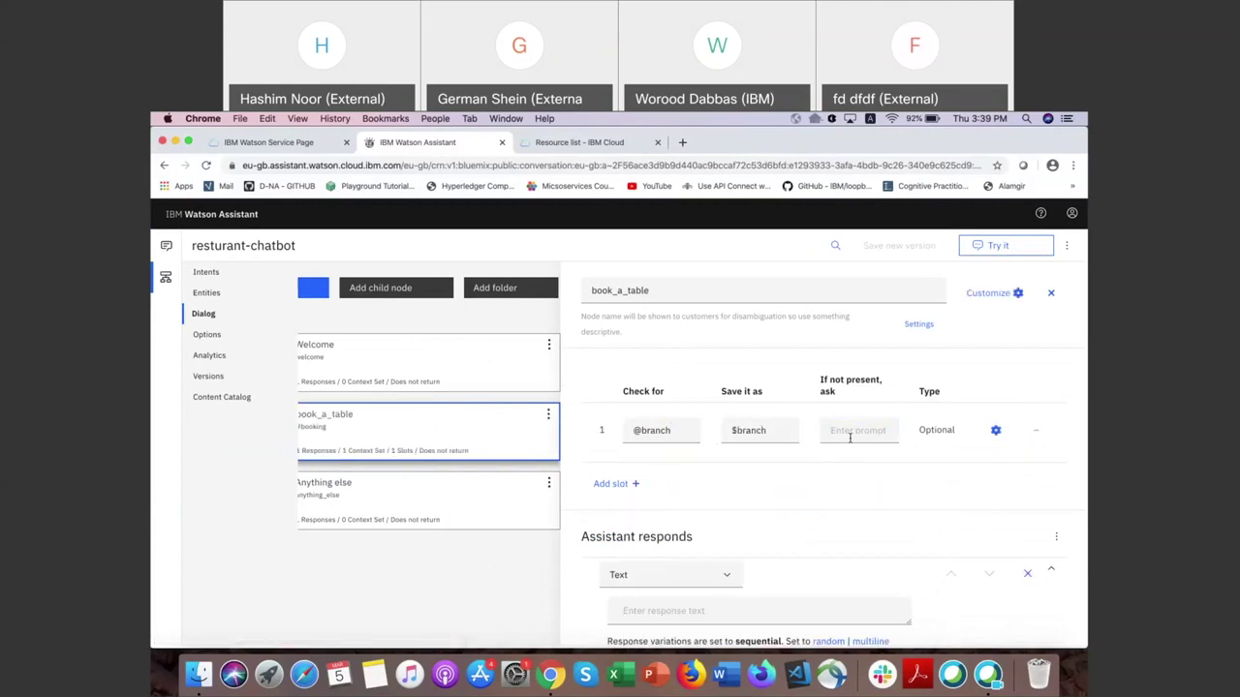
{"action": "left_click", "coordinate": [850, 433]}
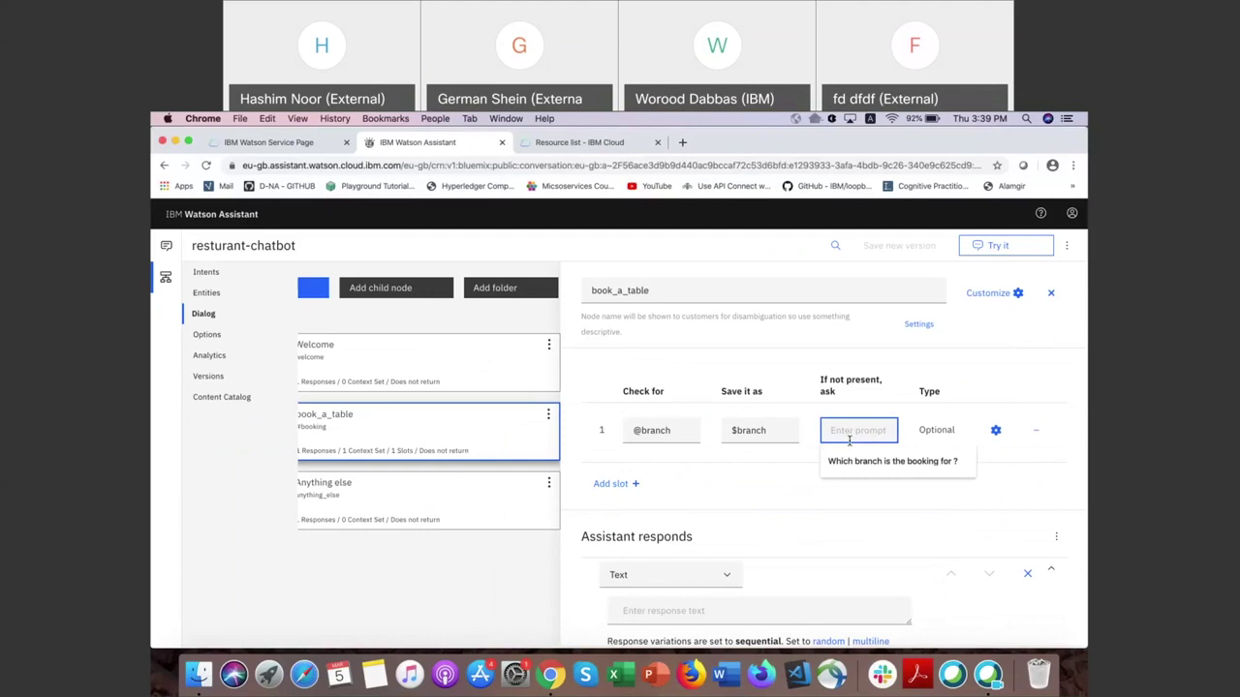
{"action": "left_click", "coordinate": [852, 462]}
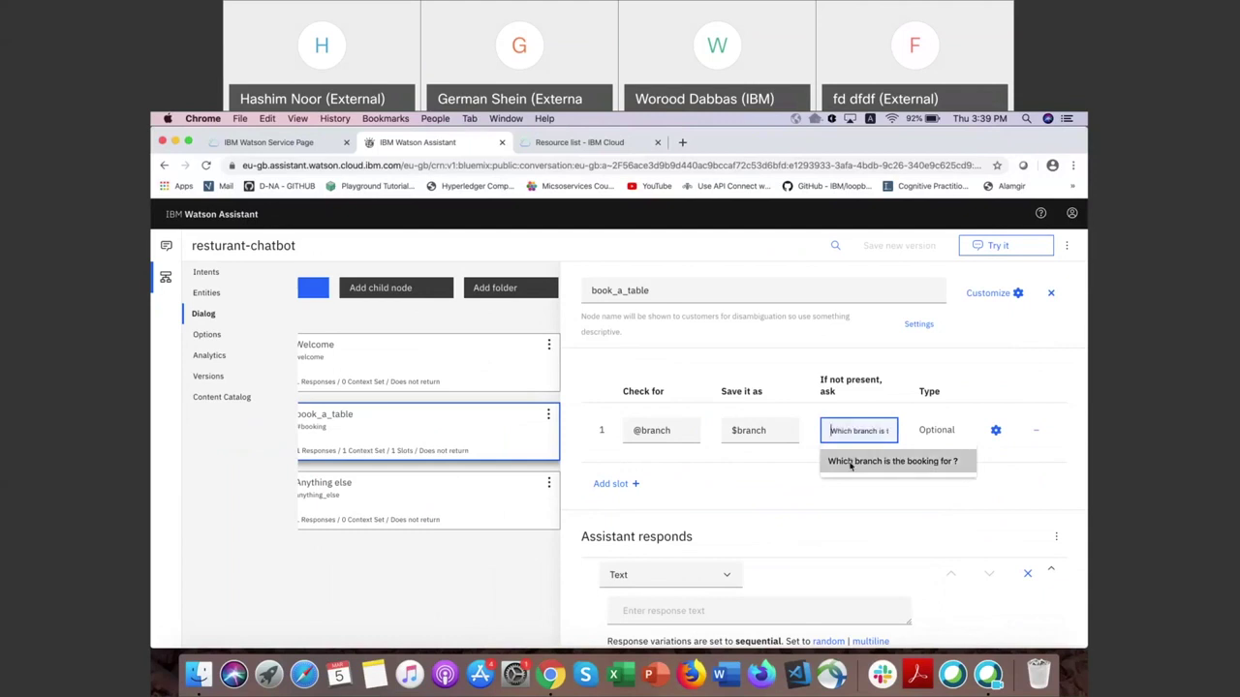
{"action": "left_click", "coordinate": [850, 466]}
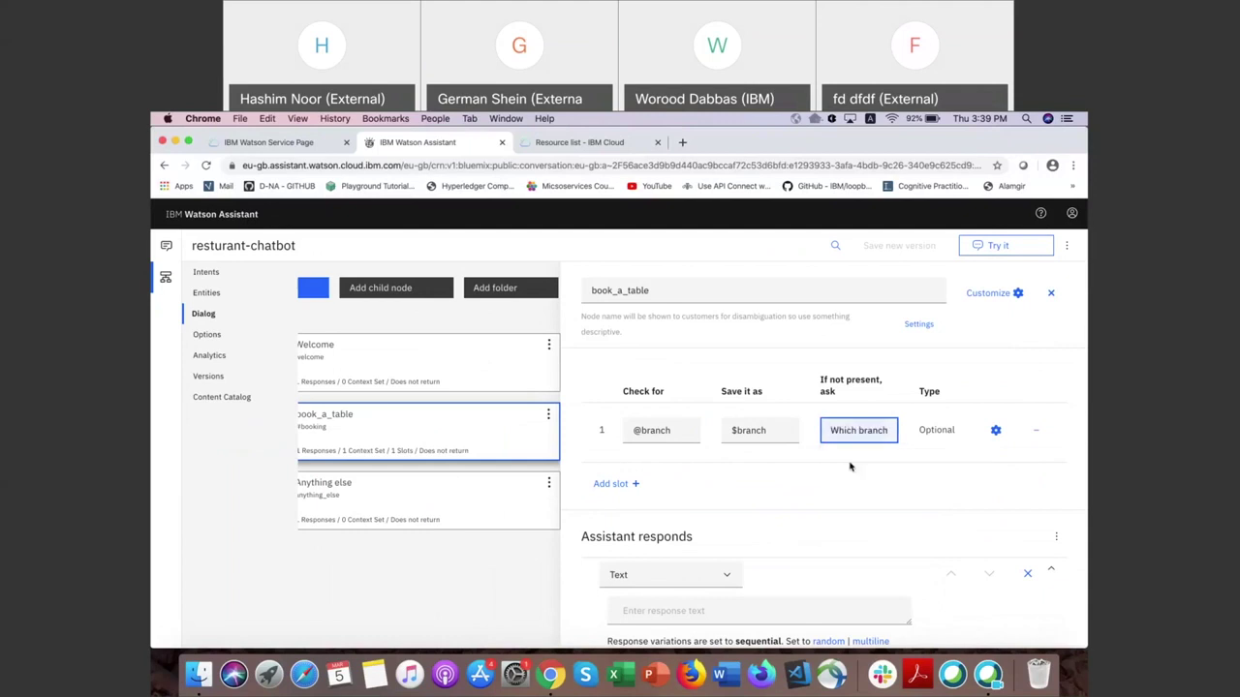
{"action": "left_click", "coordinate": [611, 483]}
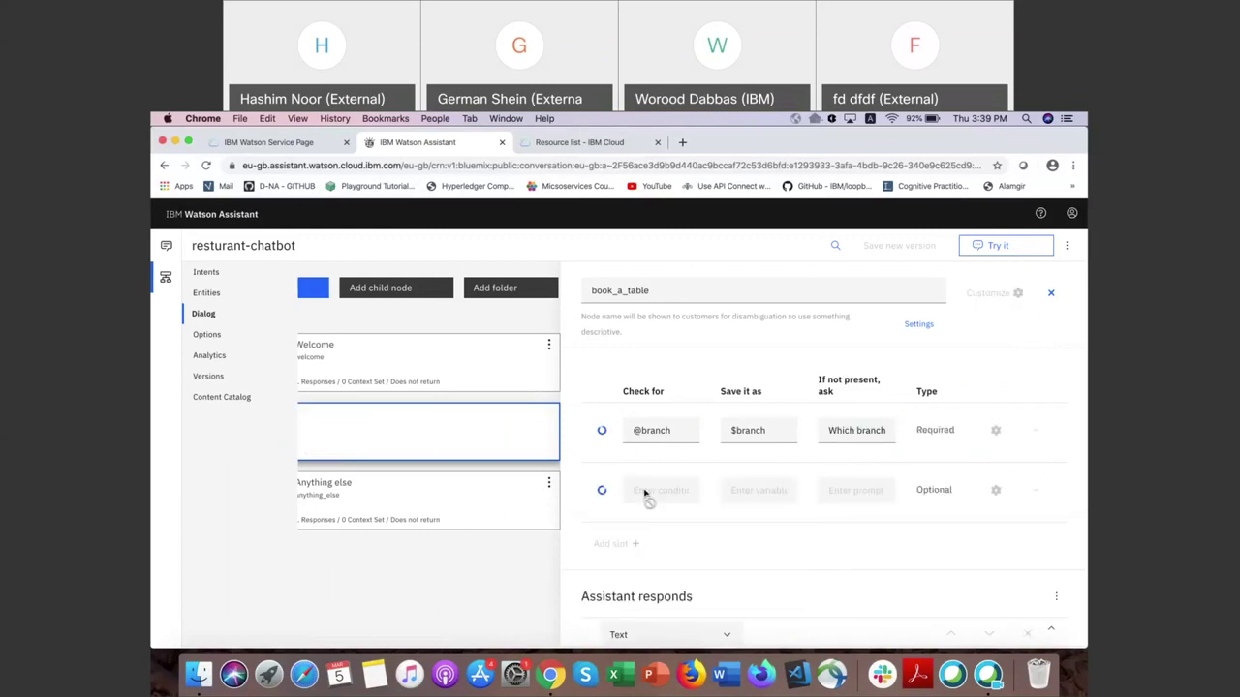
{"action": "left_click", "coordinate": [646, 491]}
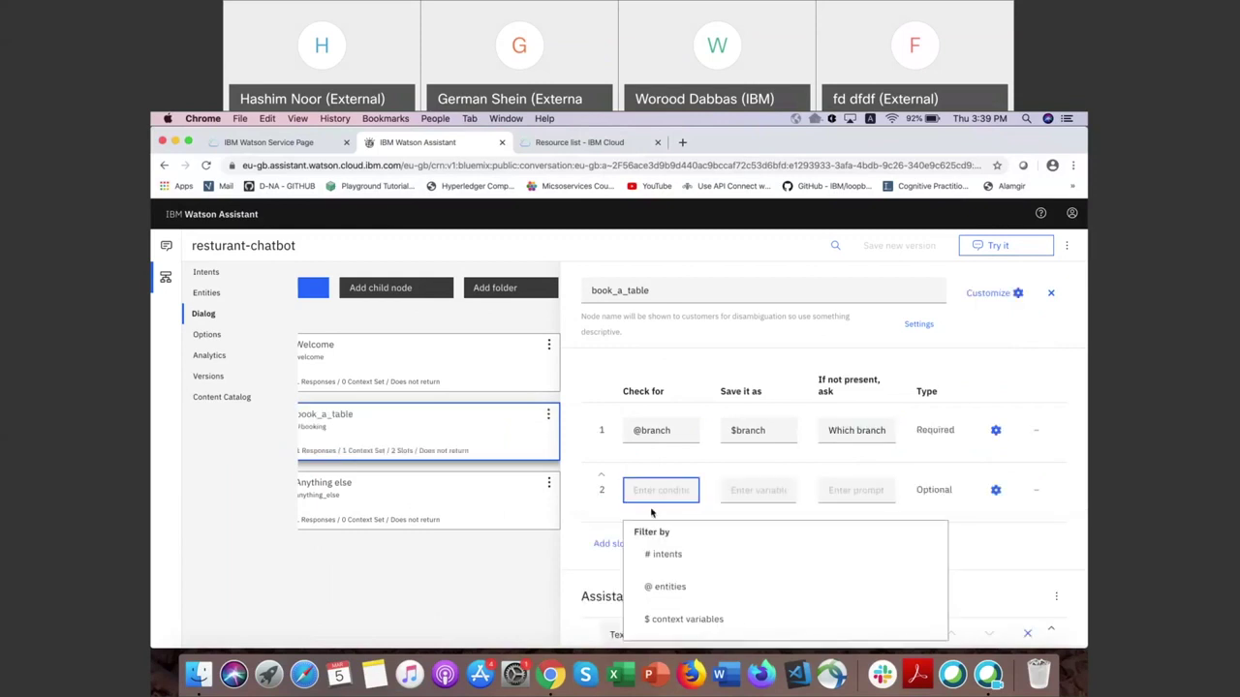
{"action": "left_click", "coordinate": [656, 586]}
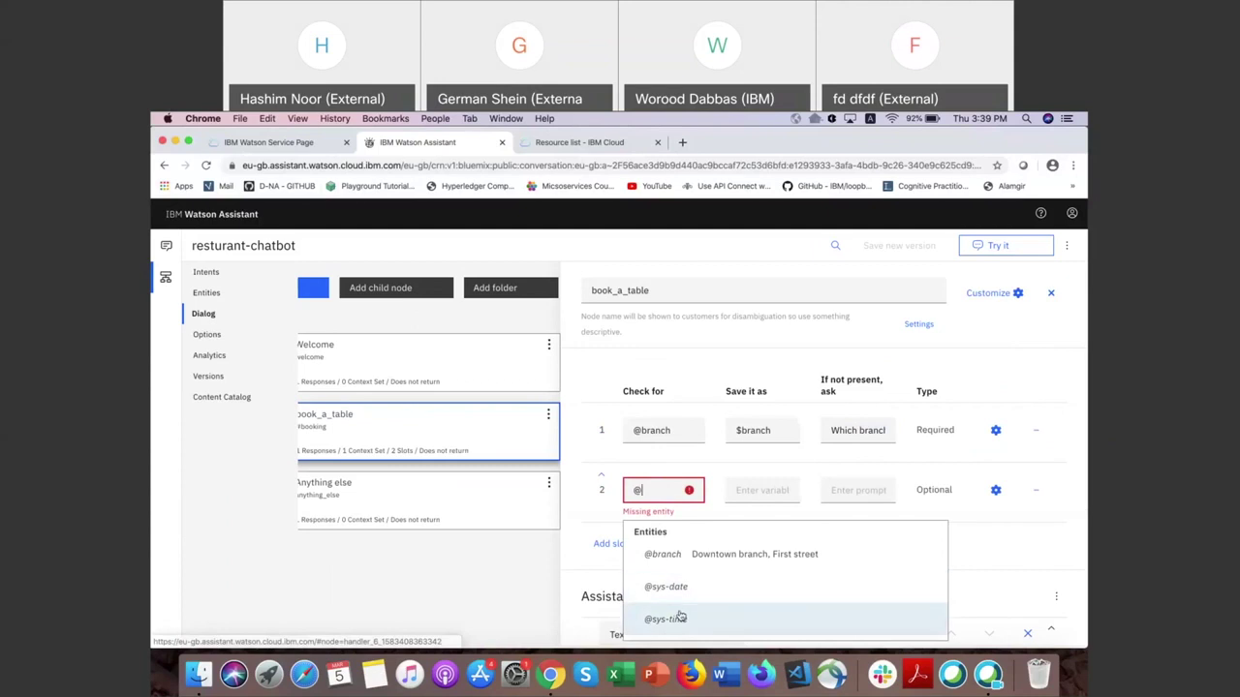
{"action": "left_click", "coordinate": [688, 587]}
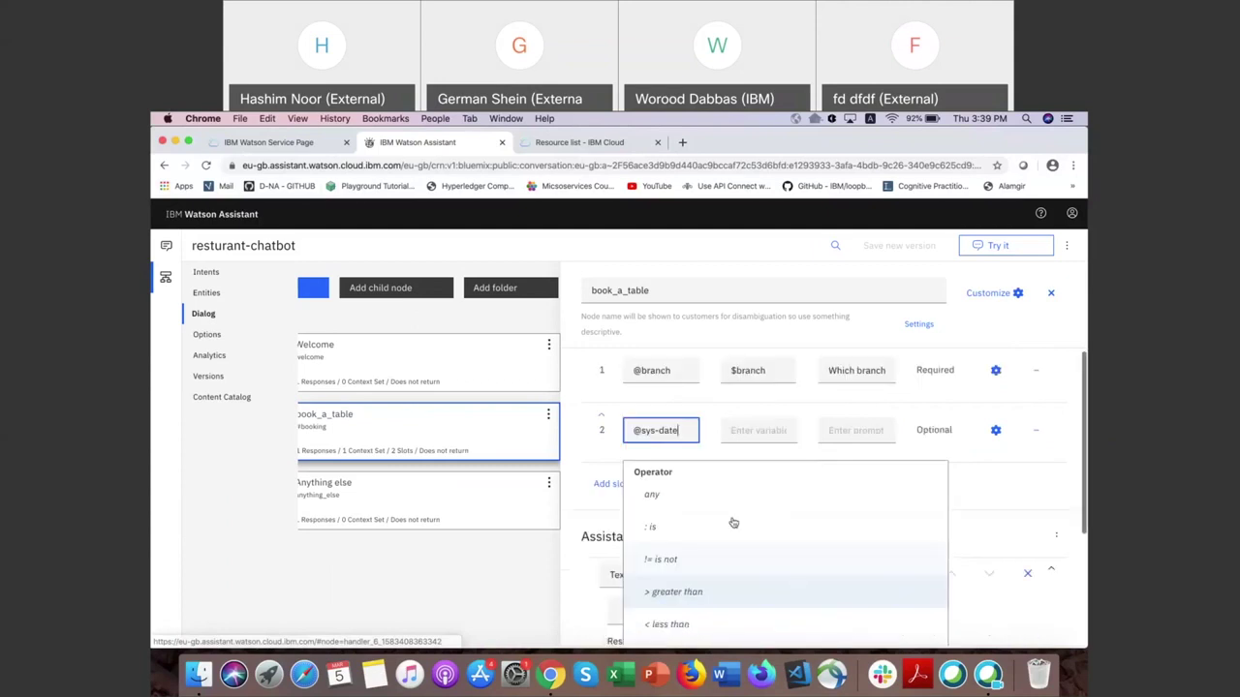
{"action": "left_click", "coordinate": [855, 430]}
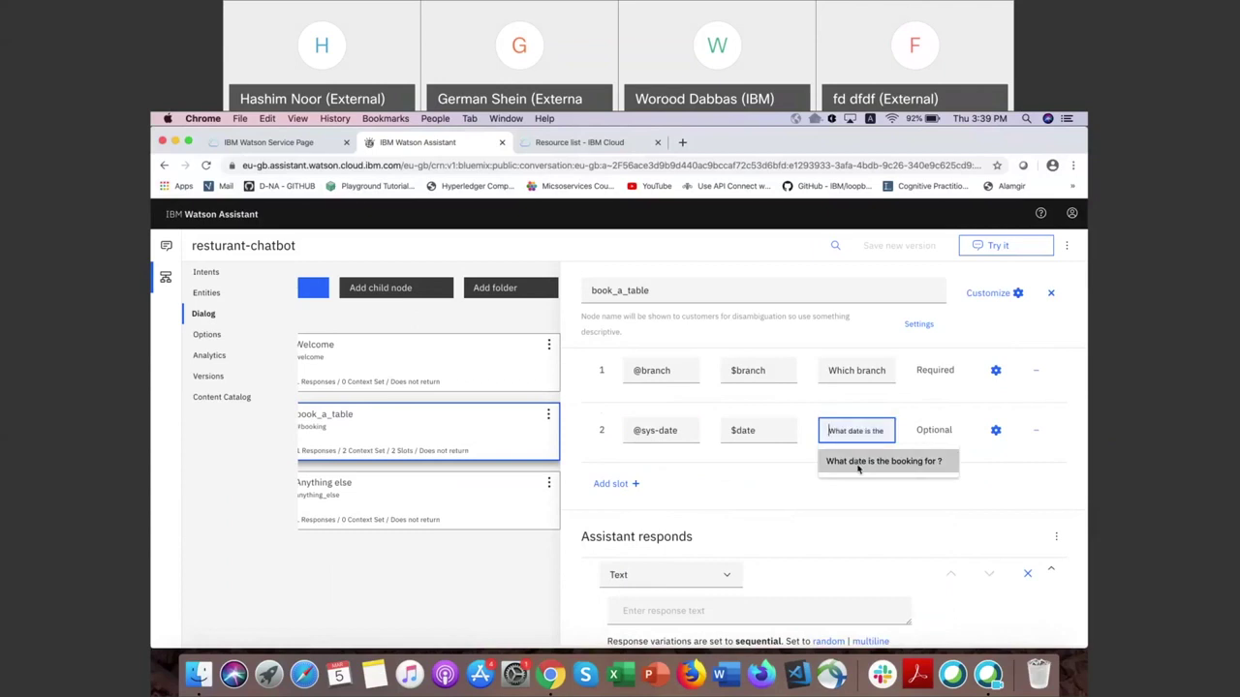
{"action": "left_click", "coordinate": [857, 463]}
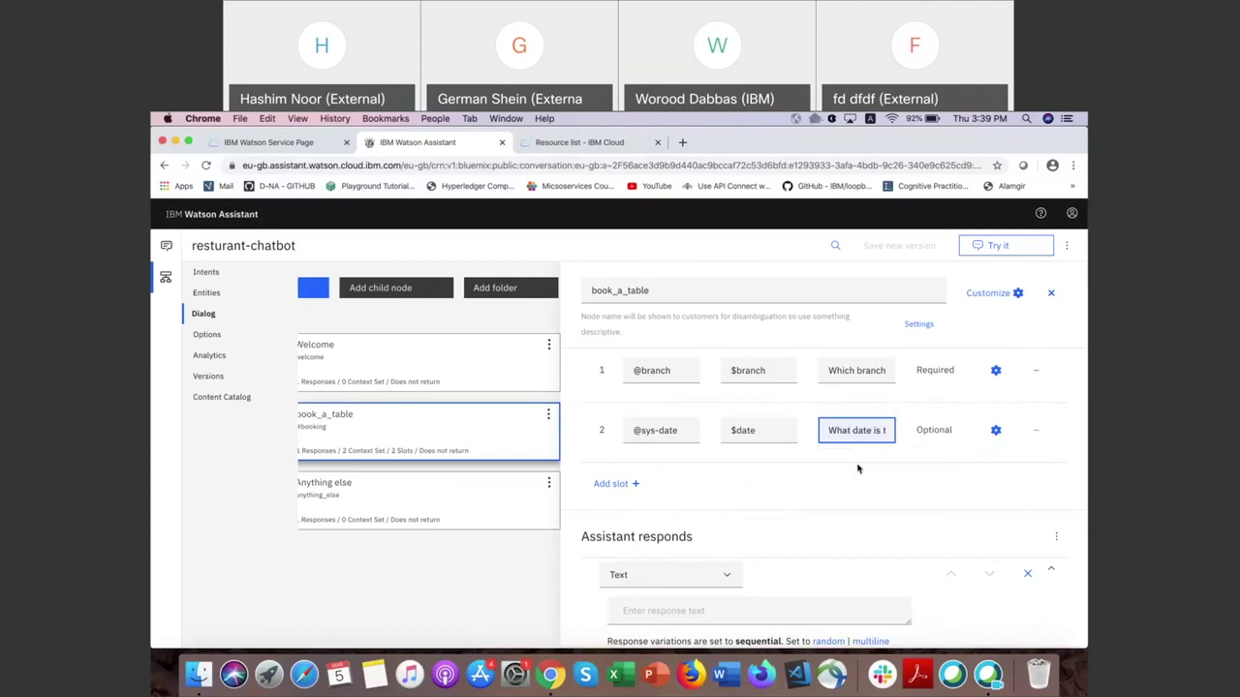
{"action": "left_click", "coordinate": [616, 482]}
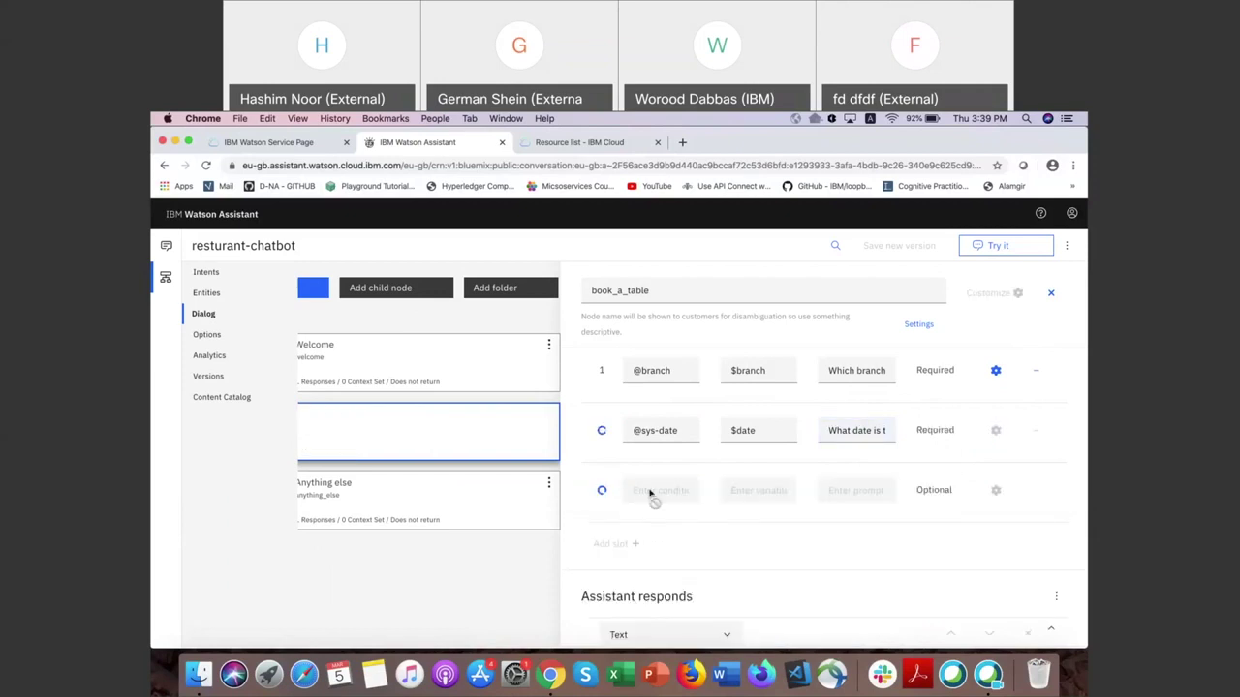
{"action": "left_click", "coordinate": [651, 492]}
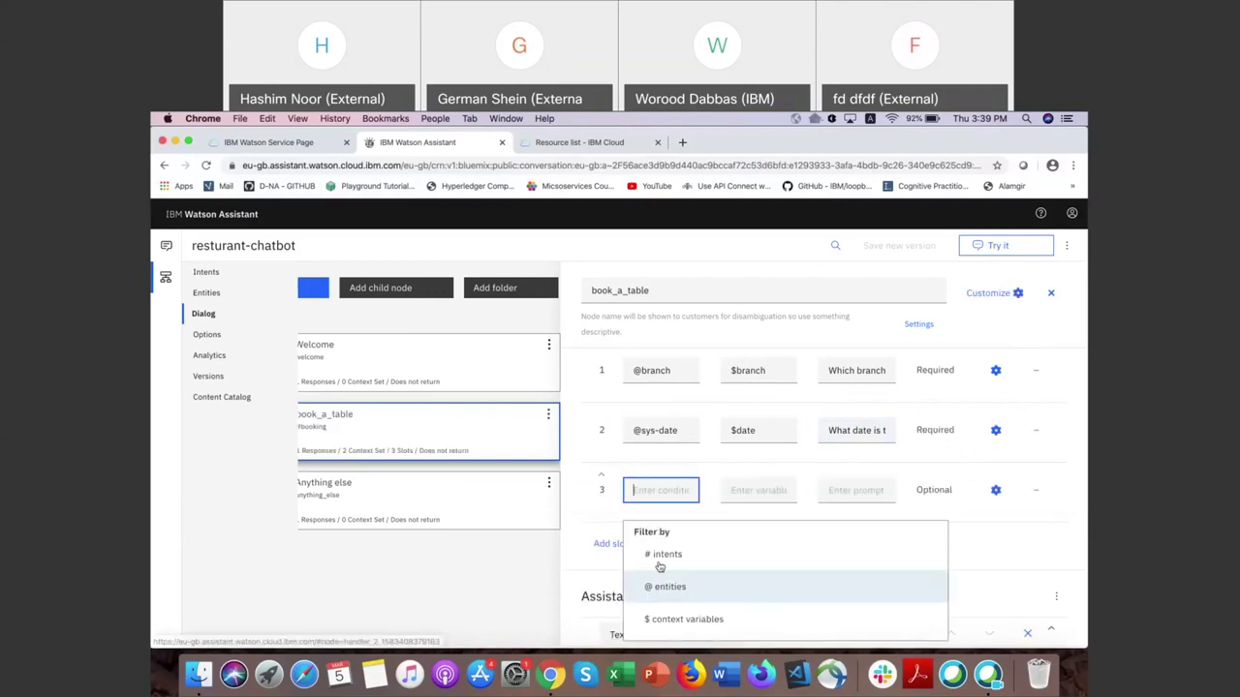
{"action": "left_click", "coordinate": [664, 552]}
{"action": "left_click", "coordinate": [742, 457]}
{"action": "left_click", "coordinate": [652, 455]}
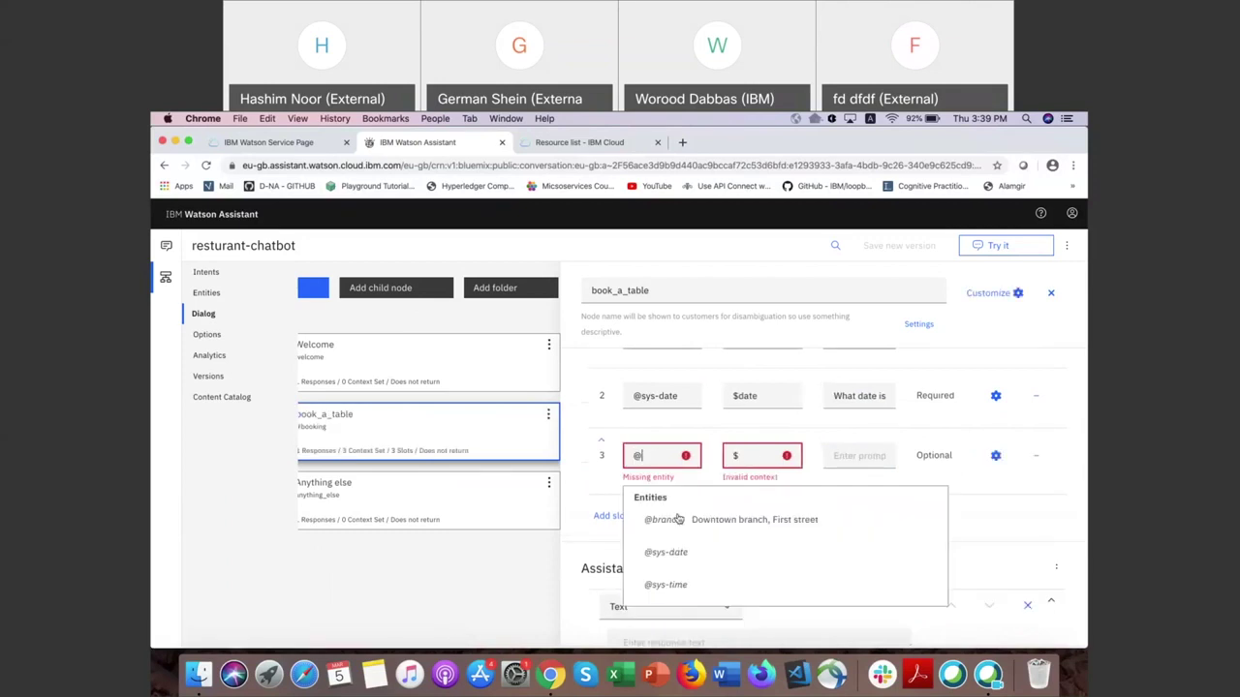
{"action": "left_click", "coordinate": [666, 584]}
{"action": "left_click", "coordinate": [857, 432]}
{"action": "left_click", "coordinate": [748, 429]}
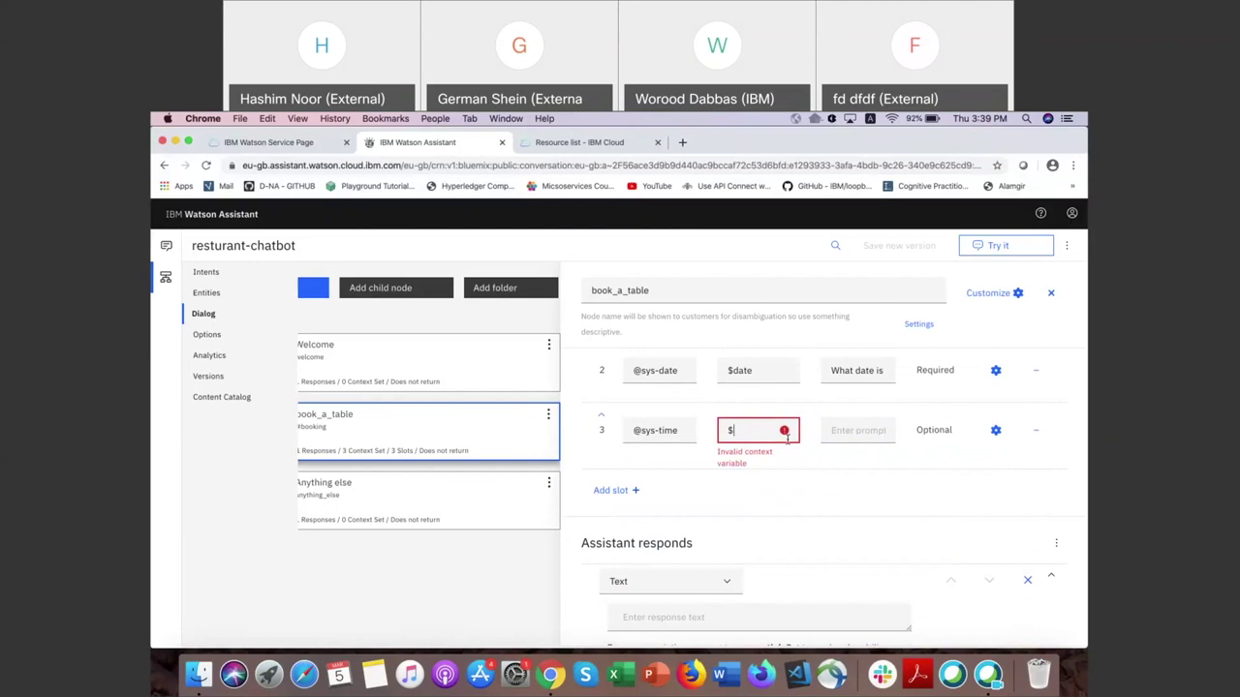
{"action": "key", "text": "Tab"}
{"action": "left_click", "coordinate": [738, 431]}
{"action": "key", "text": "BackSpace"}
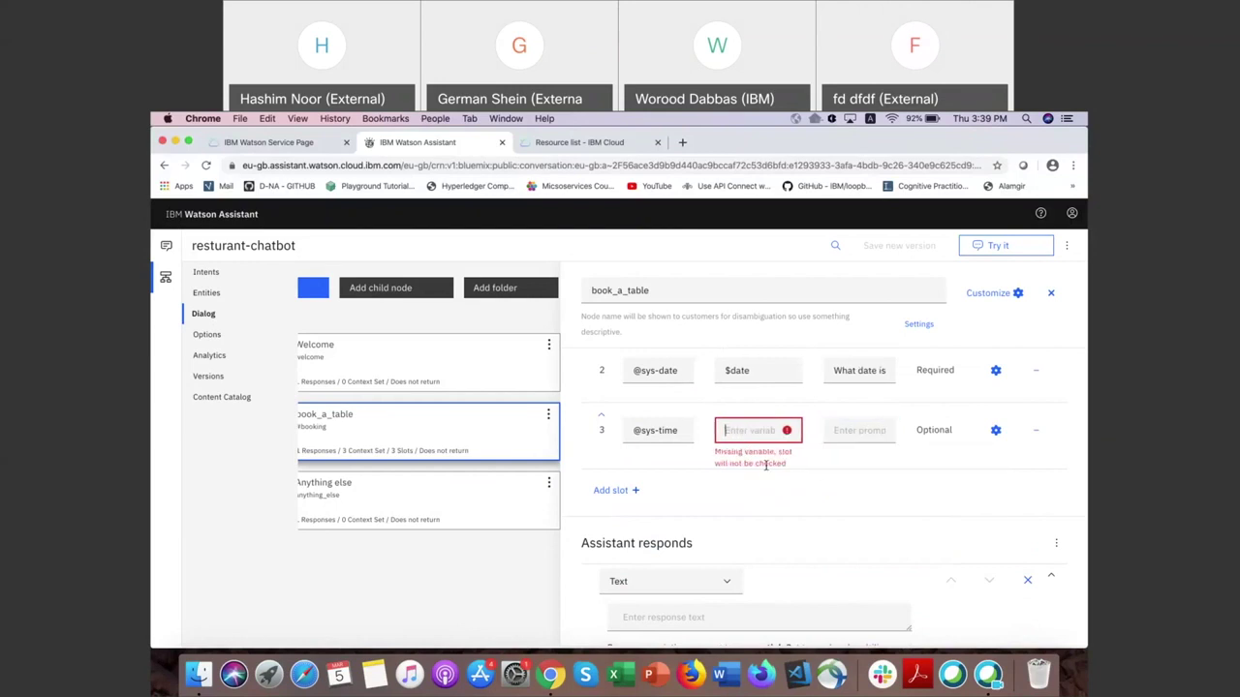
{"action": "left_click", "coordinate": [766, 465]}
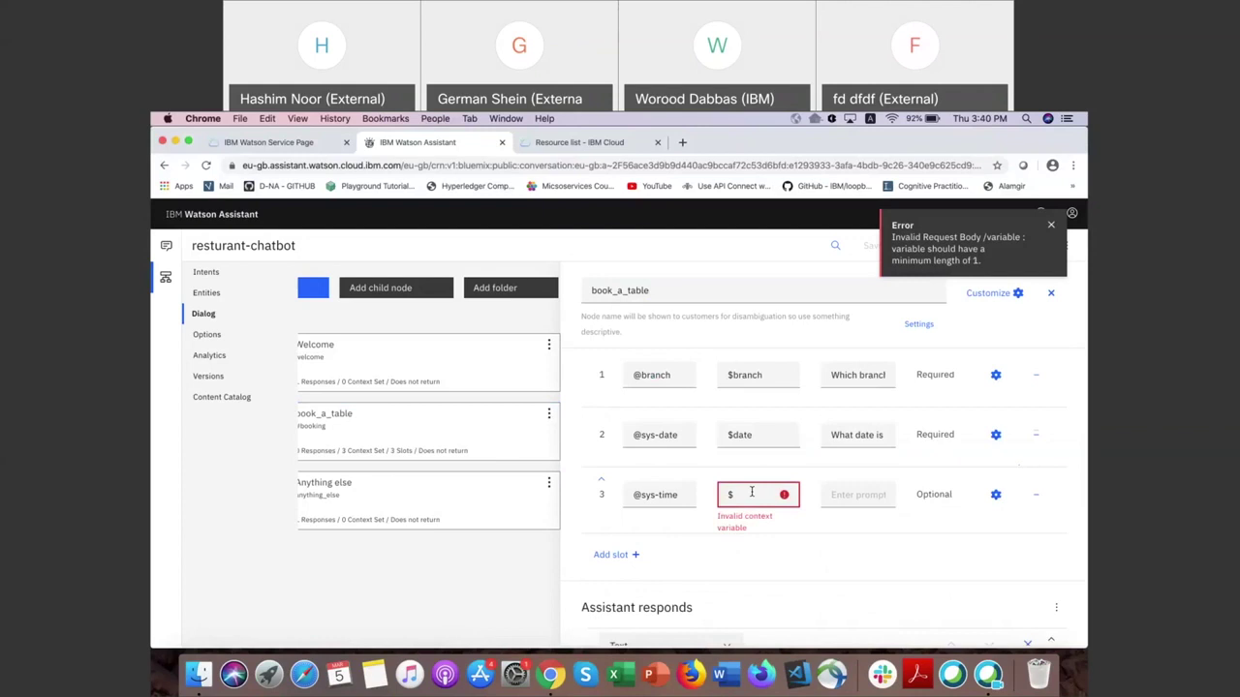
{"action": "type", "text": "time"}
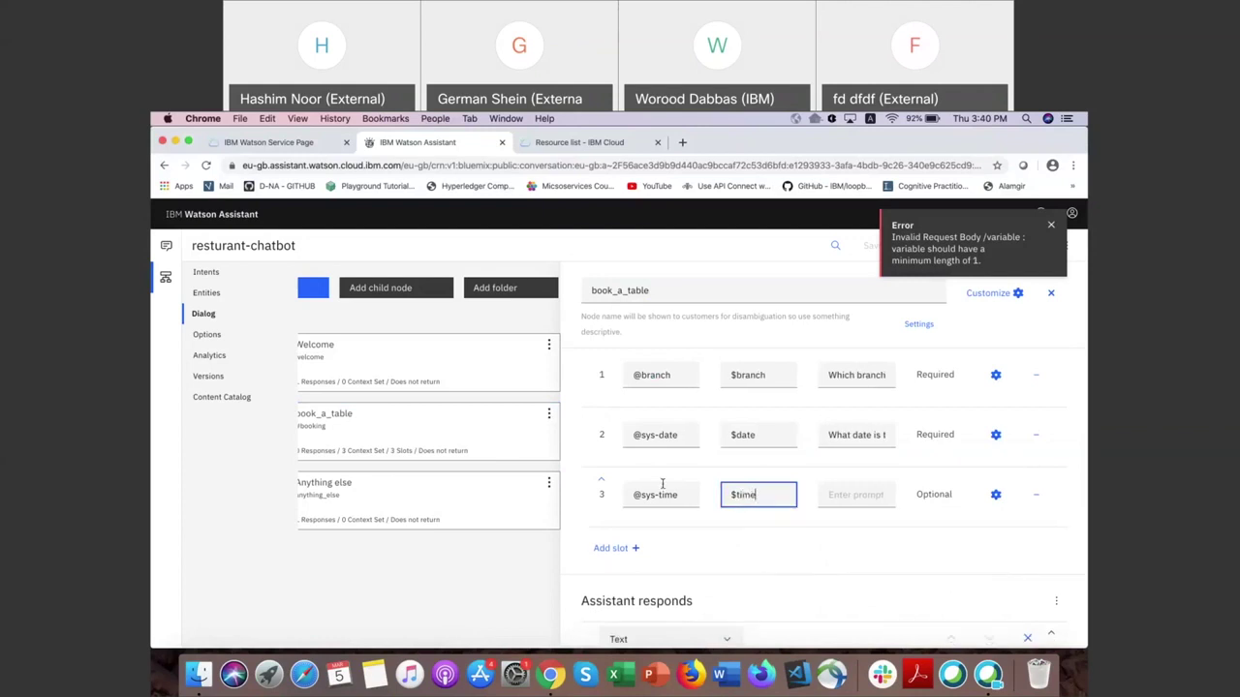
{"action": "left_click", "coordinate": [866, 501]}
{"action": "left_click", "coordinate": [845, 494]}
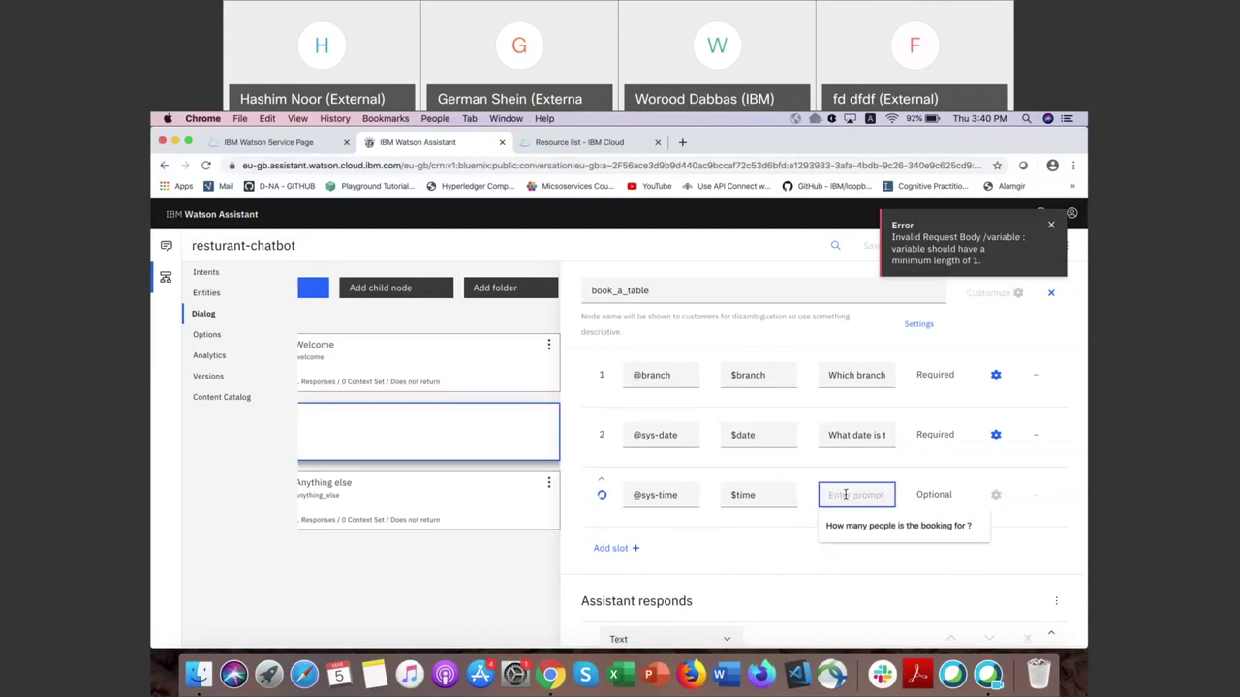
{"action": "left_click", "coordinate": [845, 494]}
{"action": "type", "text": "What time"}
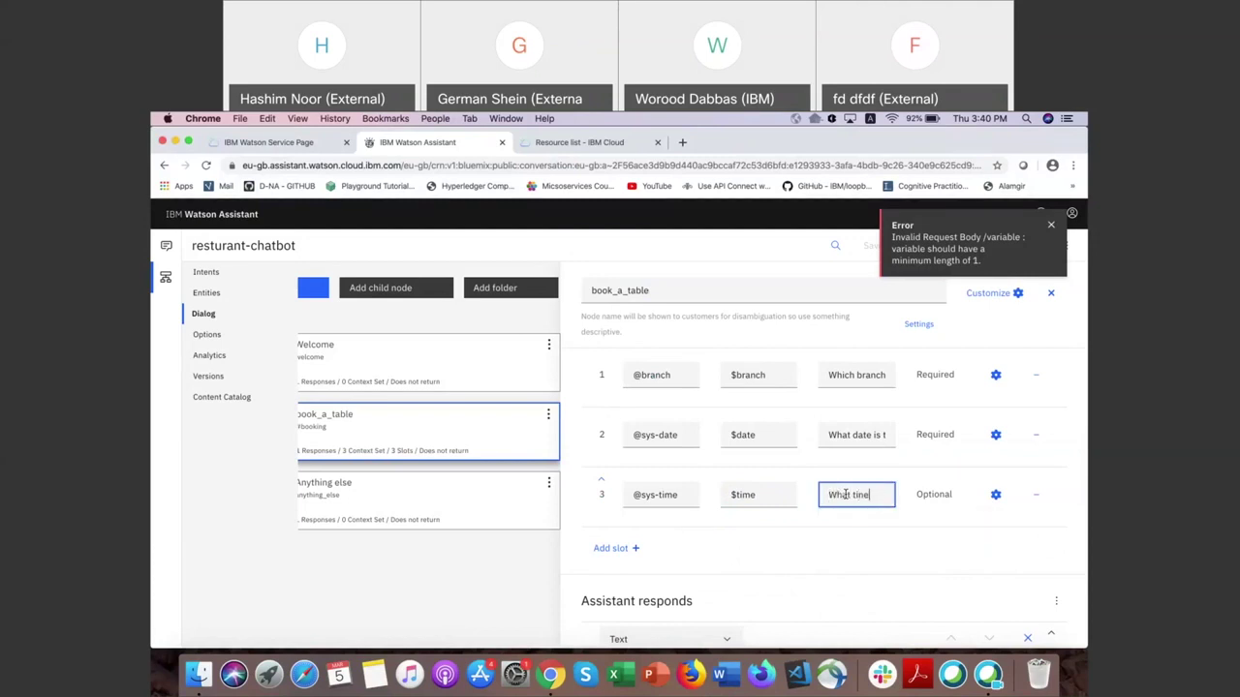
{"action": "type", "text": " is the booking for?"}
{"action": "left_click", "coordinate": [1051, 224]}
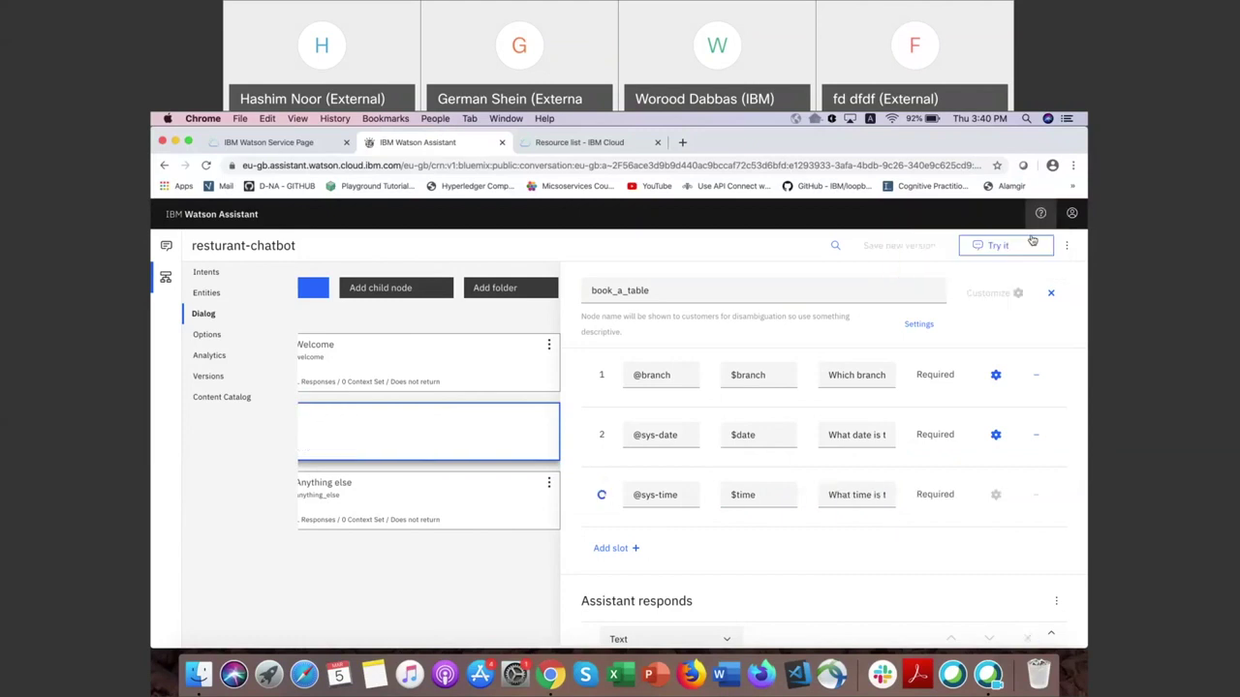
Step: Set the node's text response to "Great, your reservation is confirmed at the $branch, on $date at $time!" and close the node editor
{"action": "scroll", "coordinate": [746, 428], "scroll_direction": "down", "scroll_amount": 3}
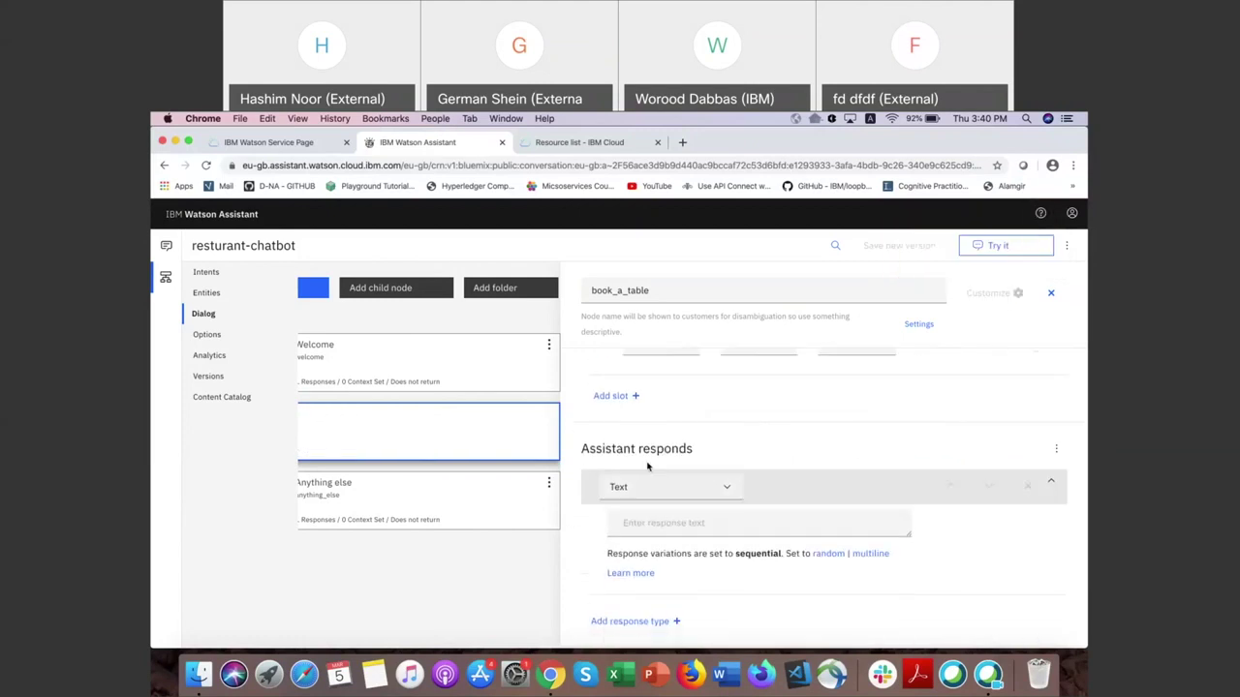
{"action": "left_click", "coordinate": [661, 523]}
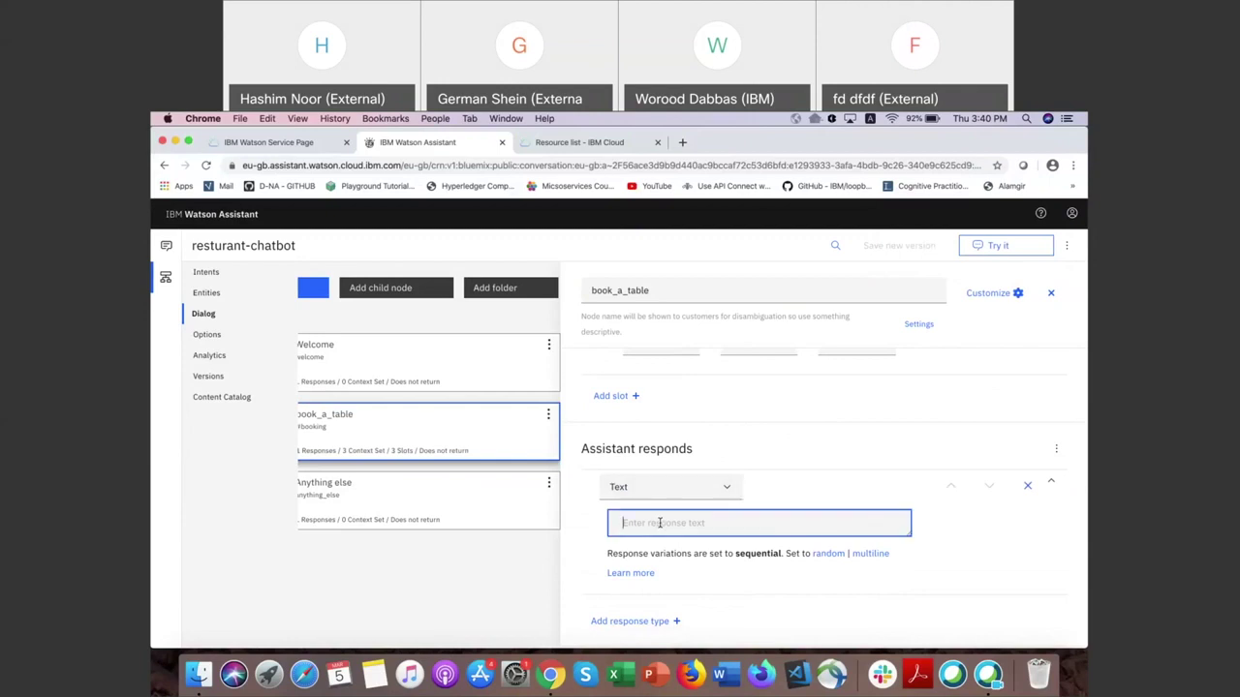
{"action": "type", "text": "Great, your reservation is confirmet"}
{"action": "key", "text": "BackSpace"}
{"action": "type", "text": "d at the "}
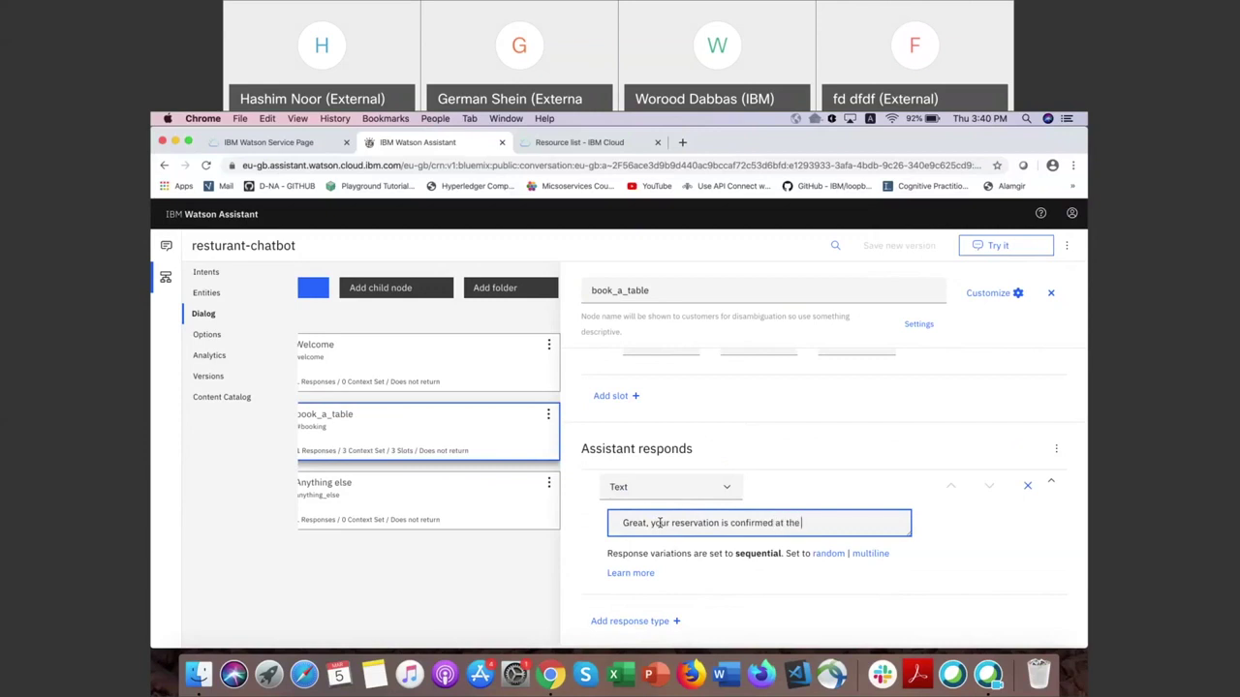
{"action": "type", "text": "$branch"}
{"action": "scroll", "coordinate": [760, 427], "scroll_direction": "up", "scroll_amount": 3}
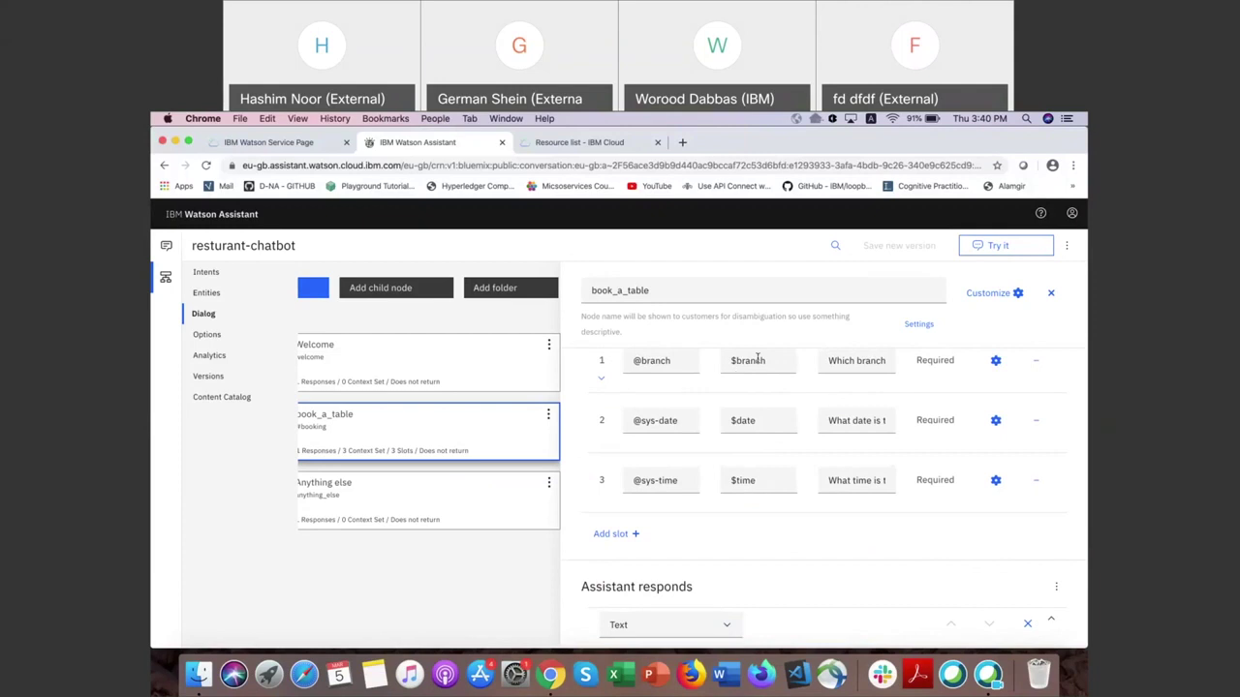
{"action": "scroll", "coordinate": [814, 436], "scroll_direction": "down", "scroll_amount": 3}
{"action": "type", "text": ", on"}
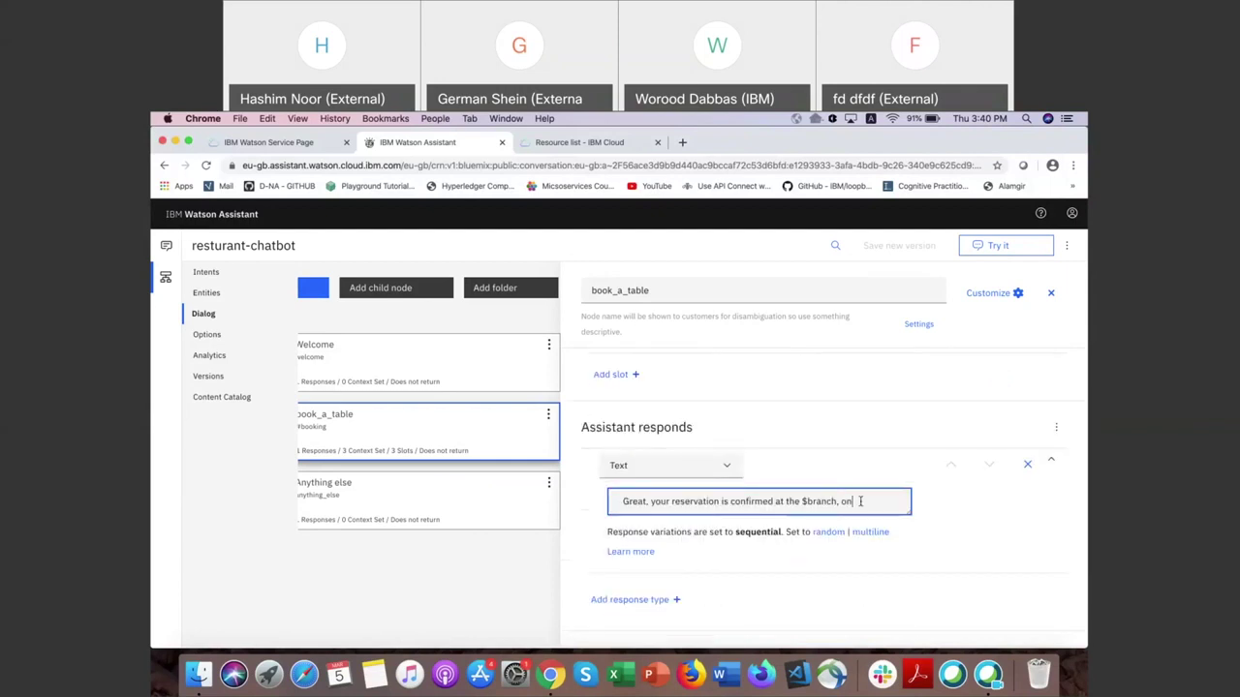
{"action": "type", "text": " $date at"}
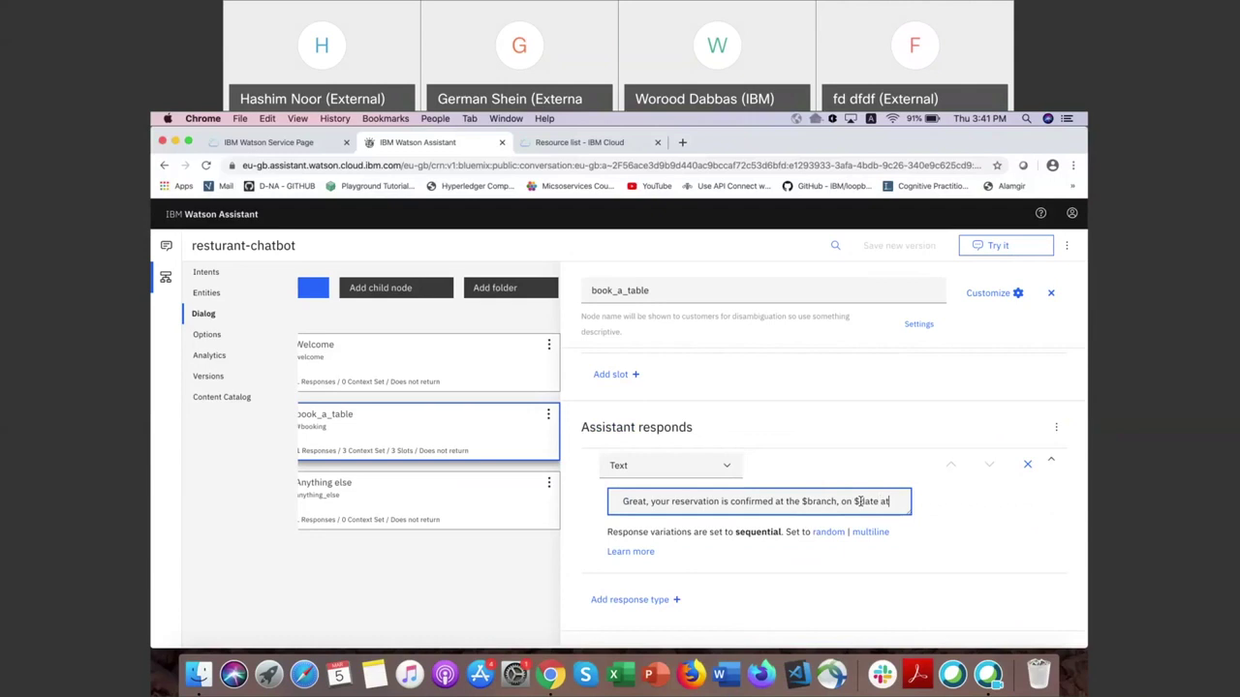
{"action": "type", "text": " $time!"}
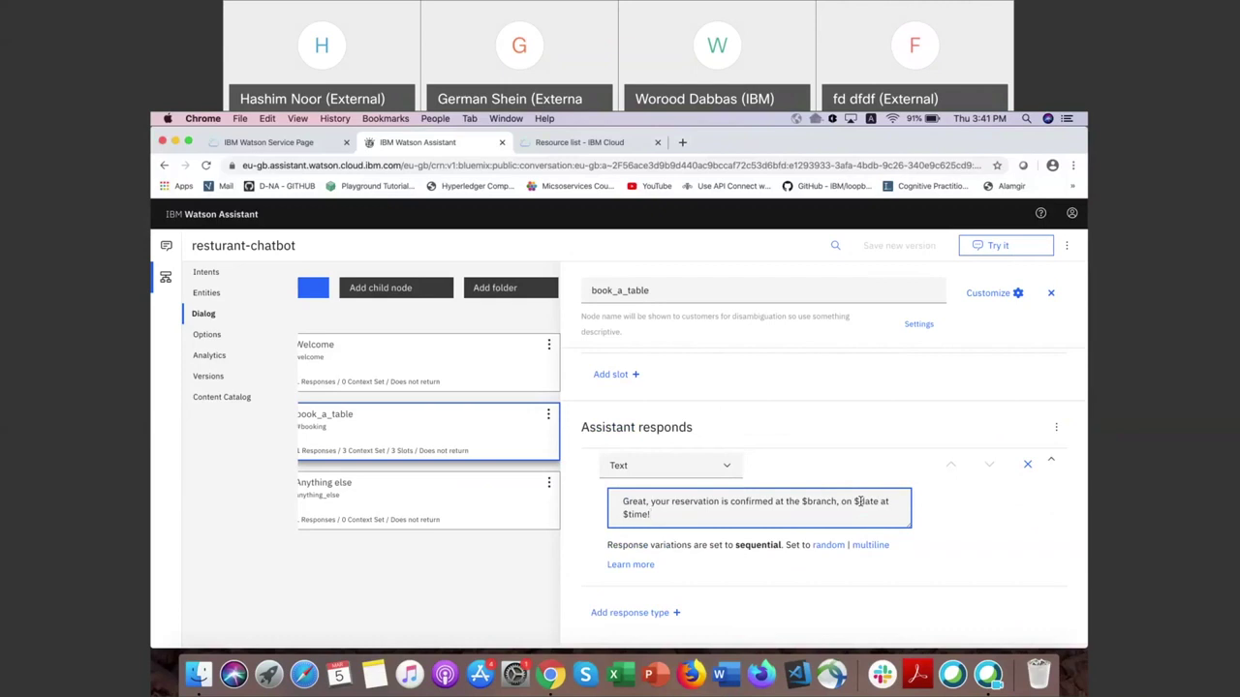
{"action": "scroll", "coordinate": [952, 393], "scroll_direction": "down", "scroll_amount": 3}
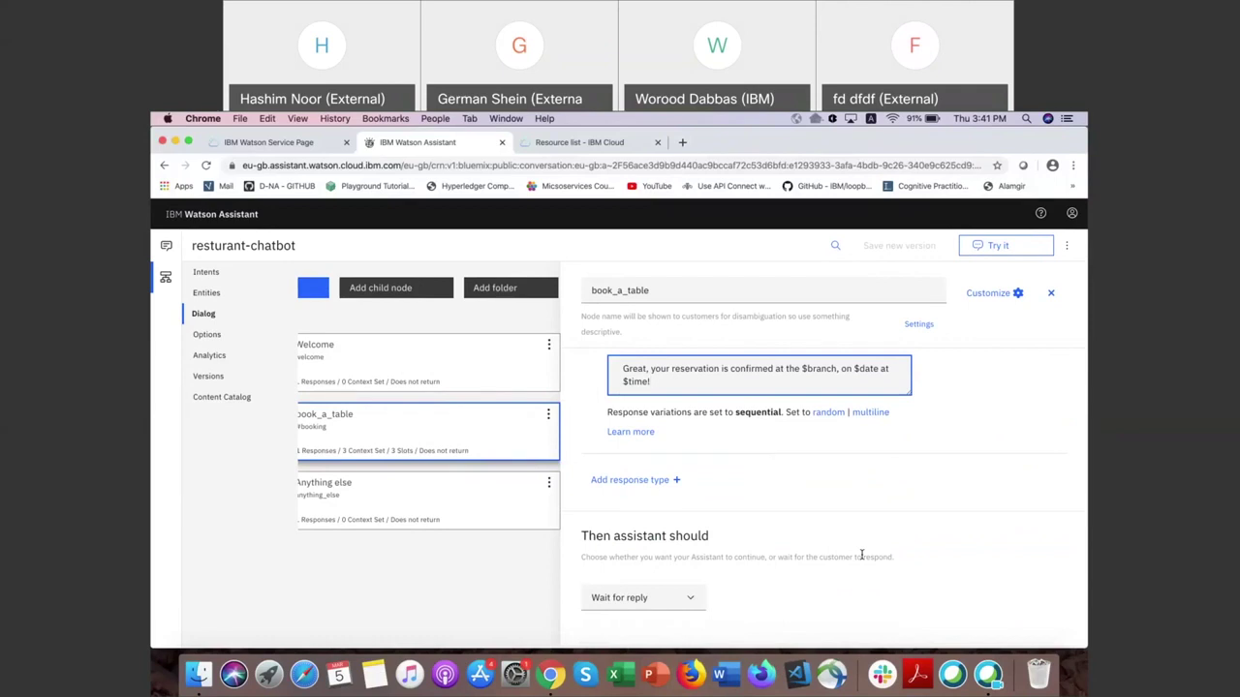
{"action": "left_click", "coordinate": [1053, 295]}
Step: Open the assistant's test chat and send "I want to book a table"
{"action": "left_click", "coordinate": [992, 246]}
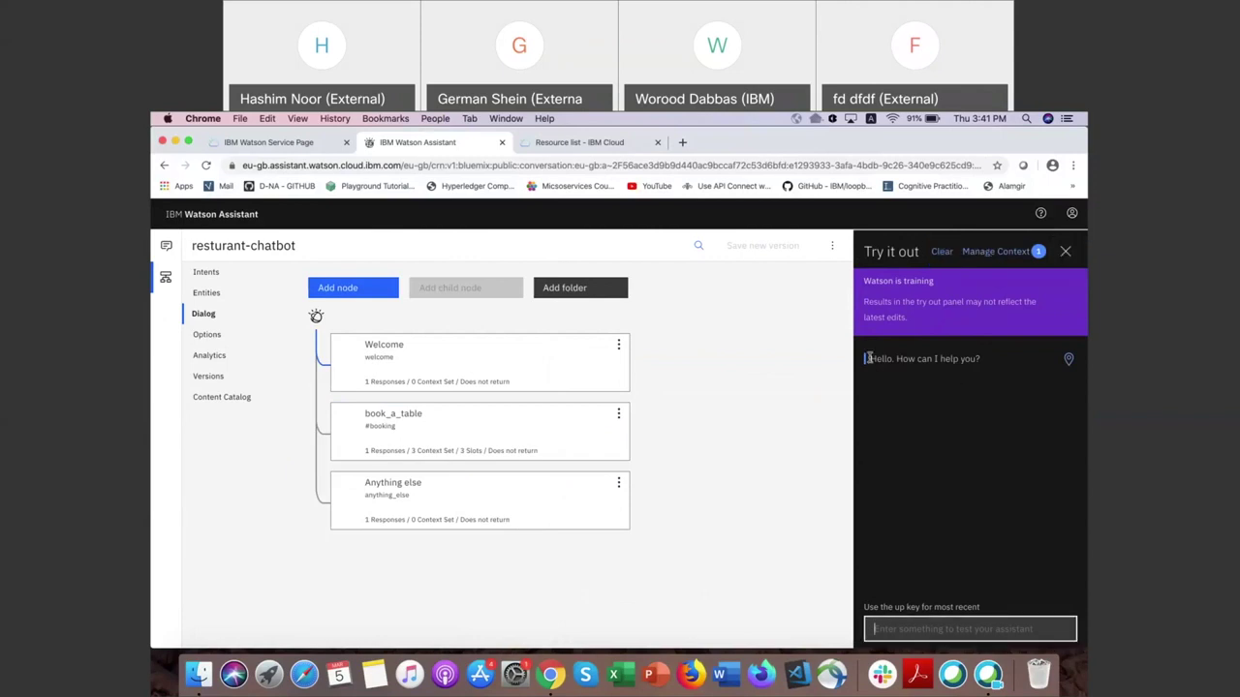
{"action": "left_click_drag", "start_coordinate": [870, 359], "coordinate": [980, 359]}
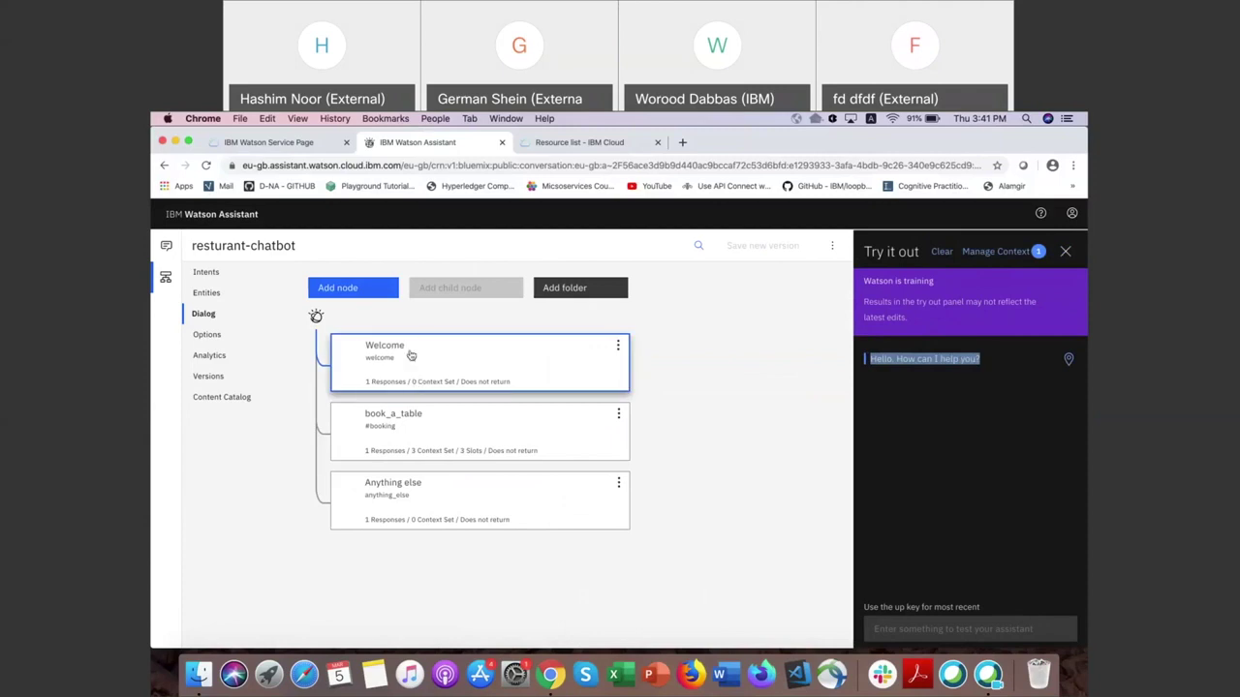
{"action": "left_click", "coordinate": [892, 359]}
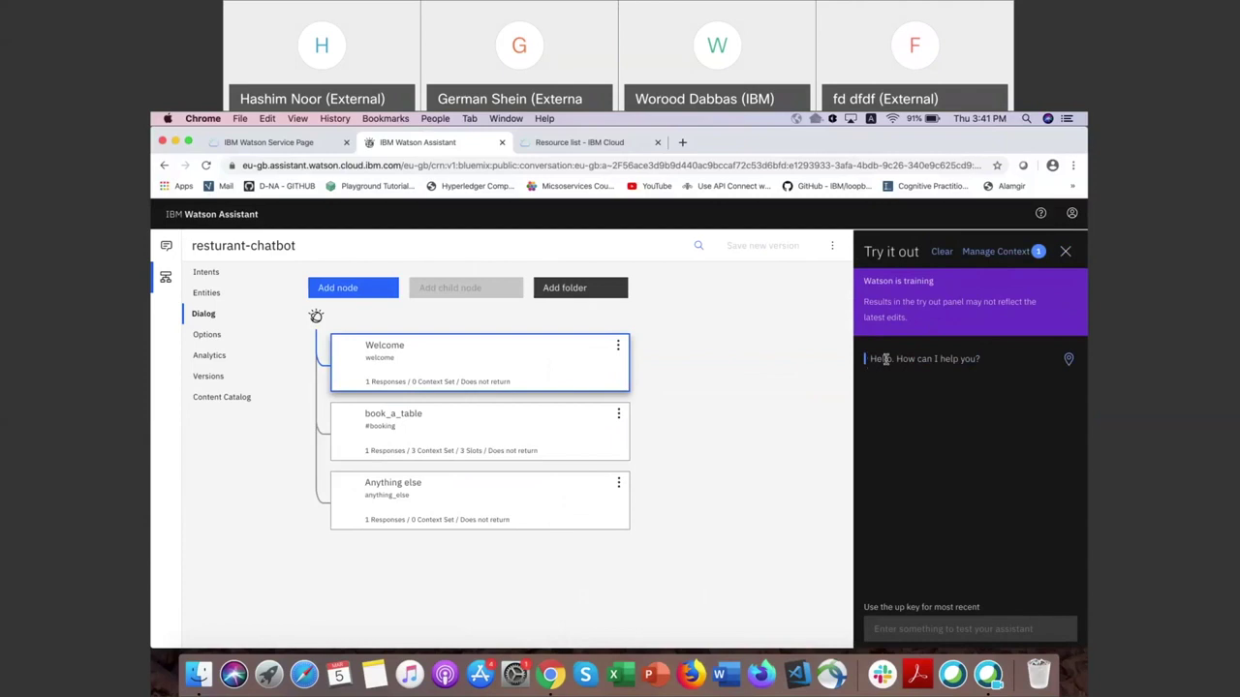
{"action": "left_click", "coordinate": [908, 631]}
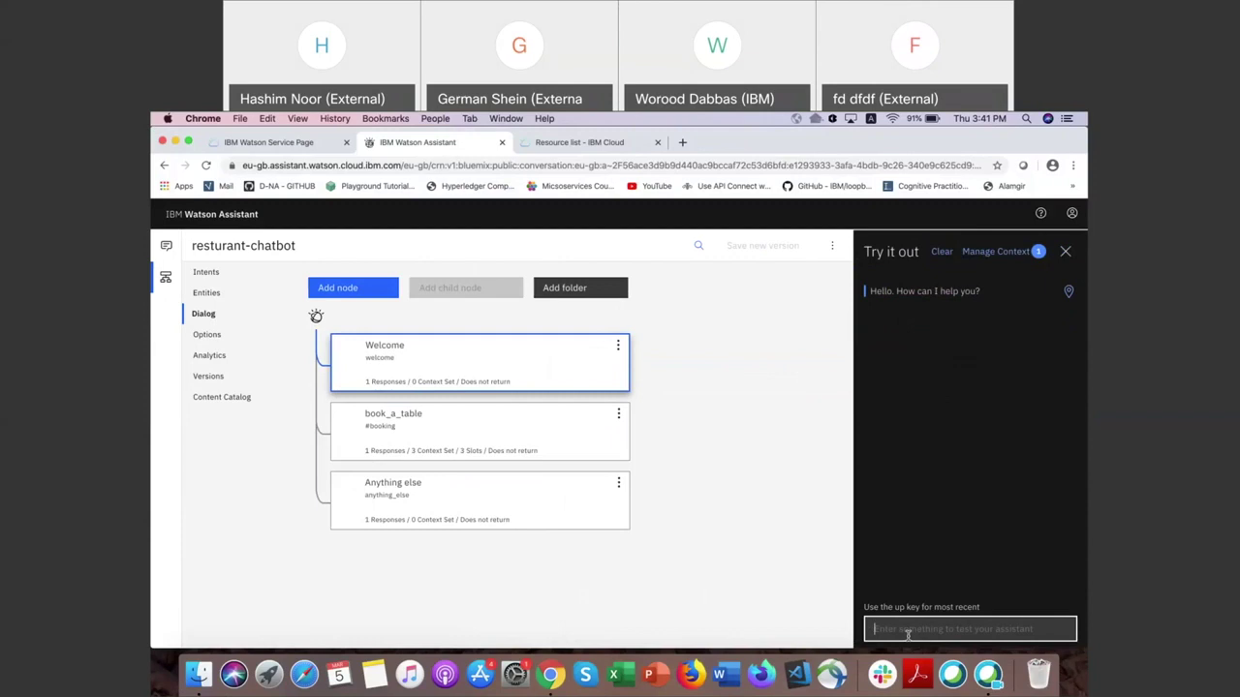
{"action": "type", "text": "I want to book "}
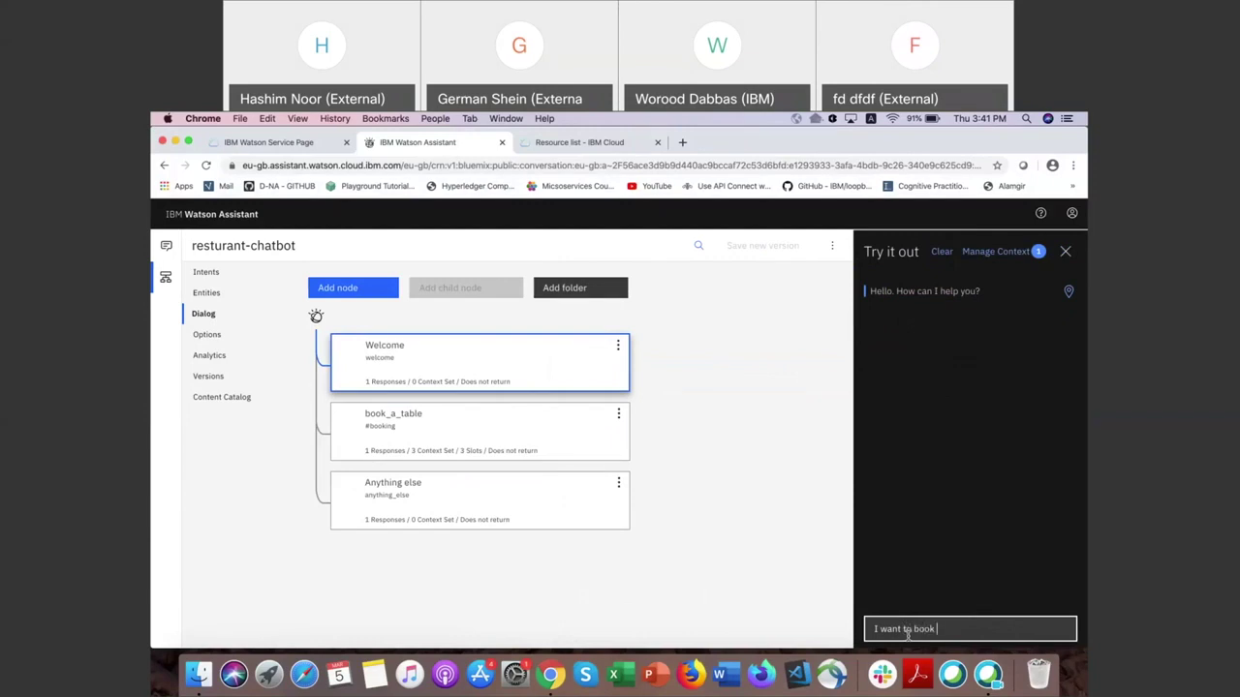
{"action": "type", "text": "a table"}
{"action": "key", "text": "Return"}
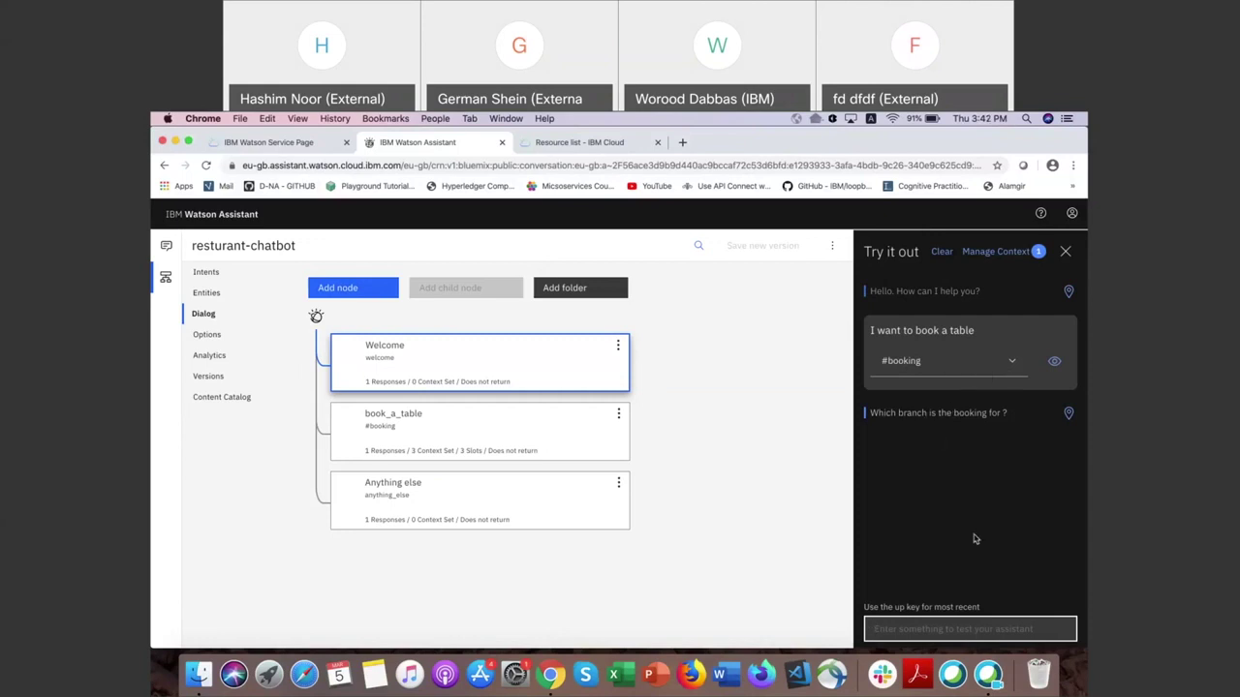
Step: Answer the branch question in the test chat with "Downtown"
{"action": "type", "text": "Ma"}
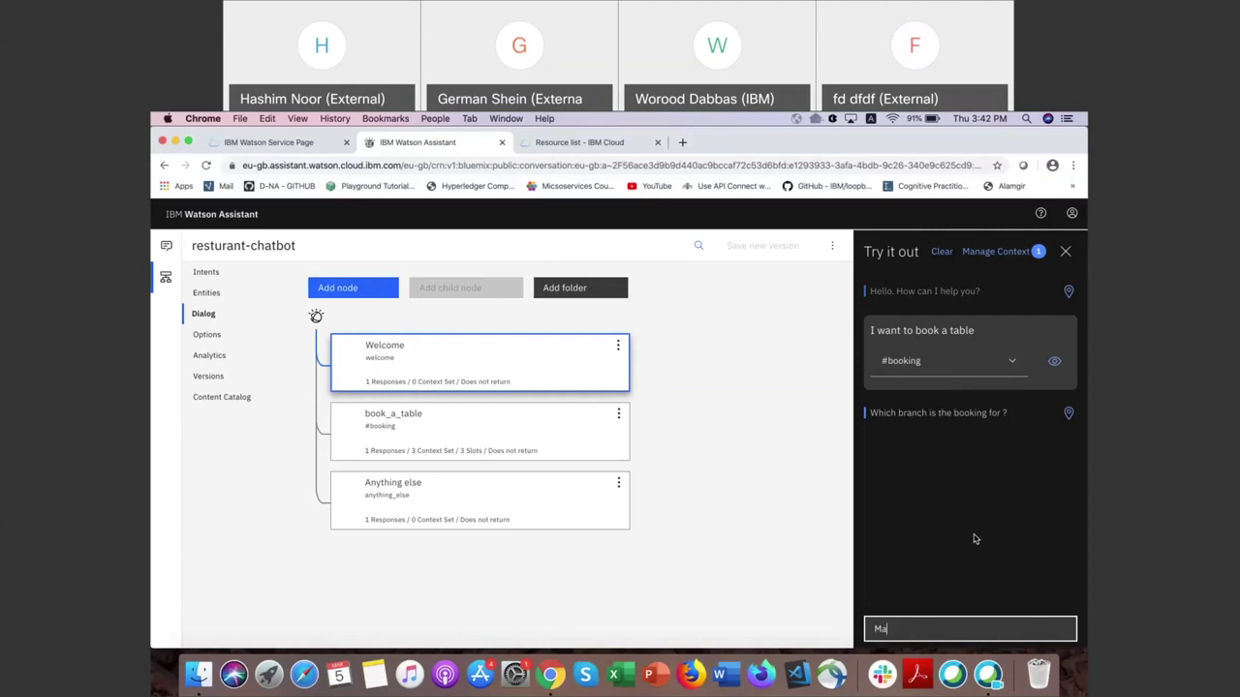
{"action": "type", "text": "in stre"}
{"action": "key", "text": "BackSpace"}
{"action": "key", "text": "BackSpace"}
{"action": "key", "text": "BackSpace"}
{"action": "key", "text": "BackSpace"}
{"action": "key", "text": "BackSpace"}
{"action": "key", "text": "BackSpace"}
{"action": "key", "text": "BackSpace"}
{"action": "key", "text": "BackSpace"}
{"action": "key", "text": "BackSpace"}
{"action": "type", "text": "Downtown"}
{"action": "key", "text": "Return"}
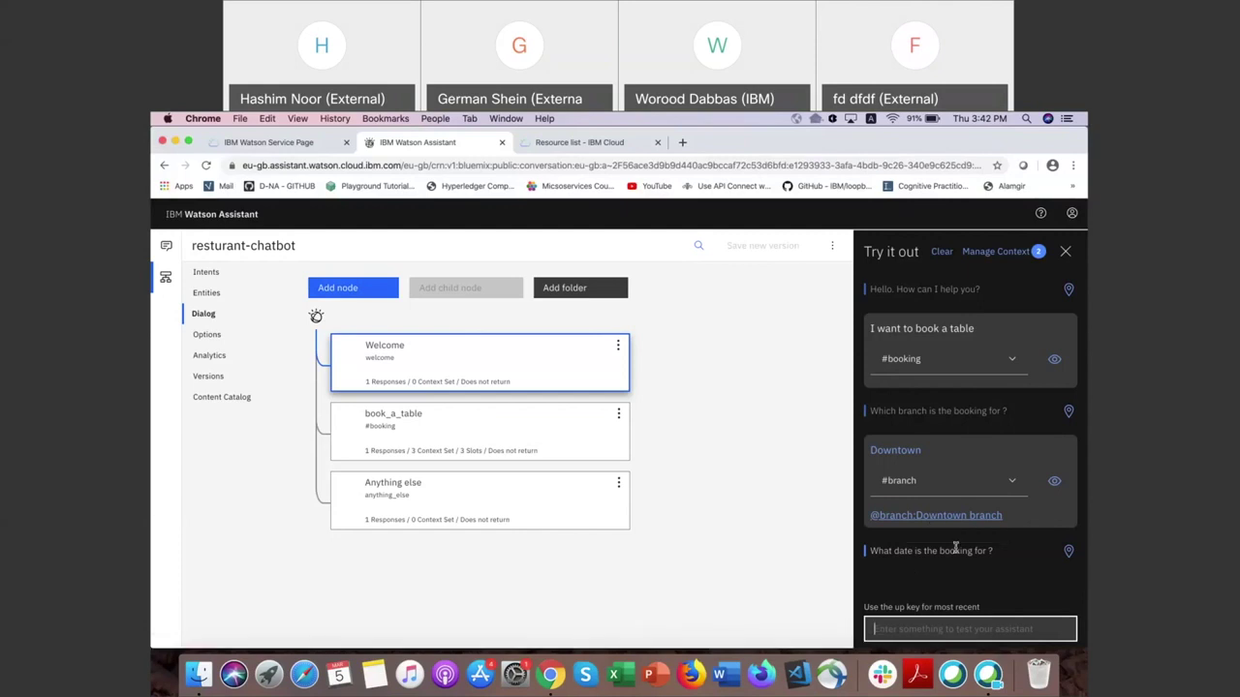
Step: Answer the date question with "12 March 2020" and the time question with "12 pm", and review the test conversation
{"action": "type", "text": "12 M"}
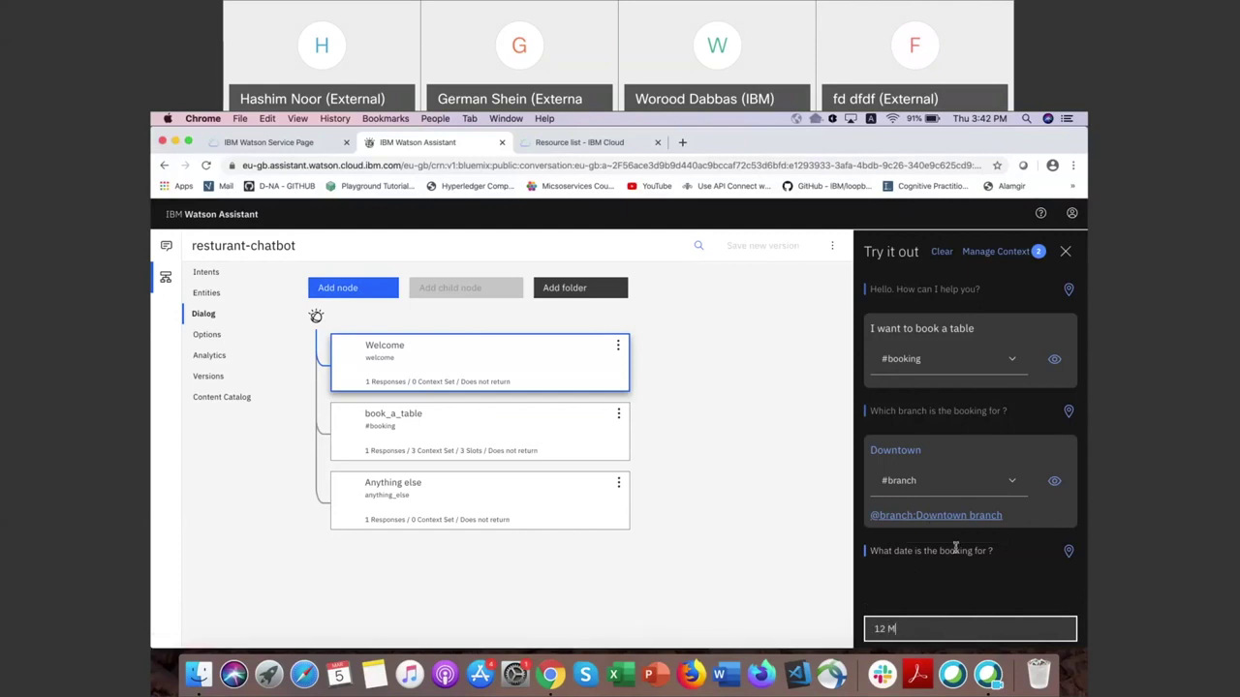
{"action": "type", "text": "arch 2020"}
{"action": "key", "text": "Return"}
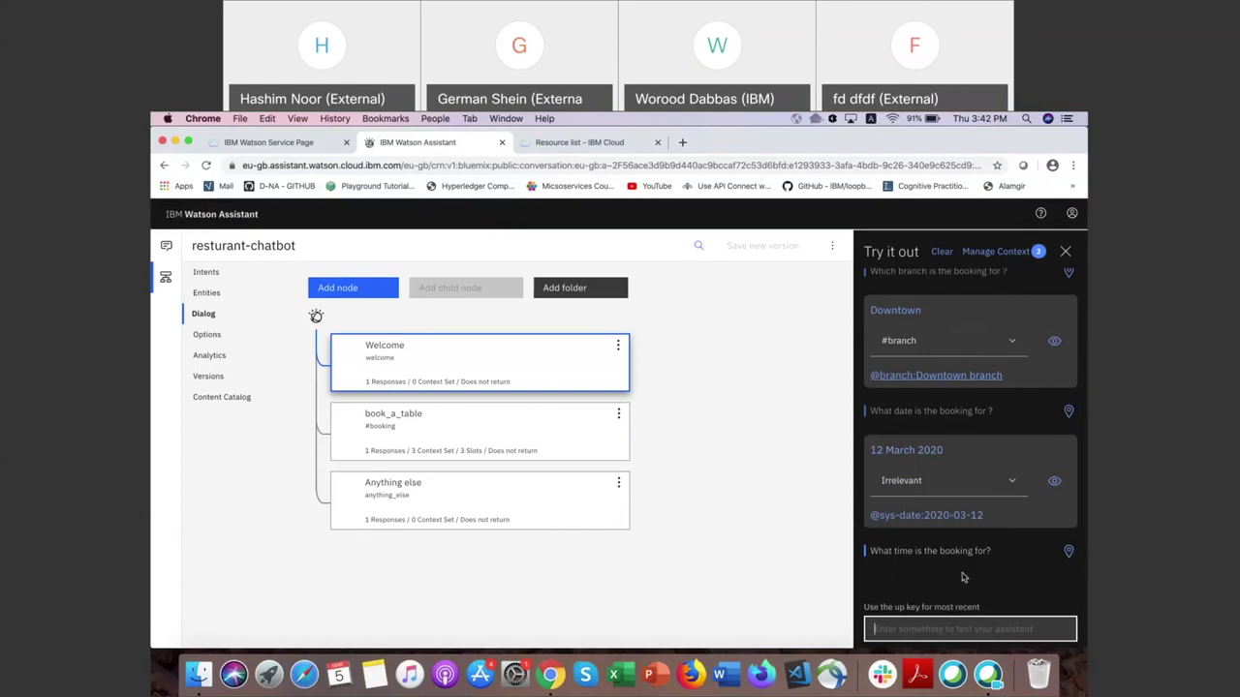
{"action": "type", "text": "12 pm"}
{"action": "key", "text": "BackSpace"}
{"action": "type", "text": "m"}
{"action": "key", "text": "Return"}
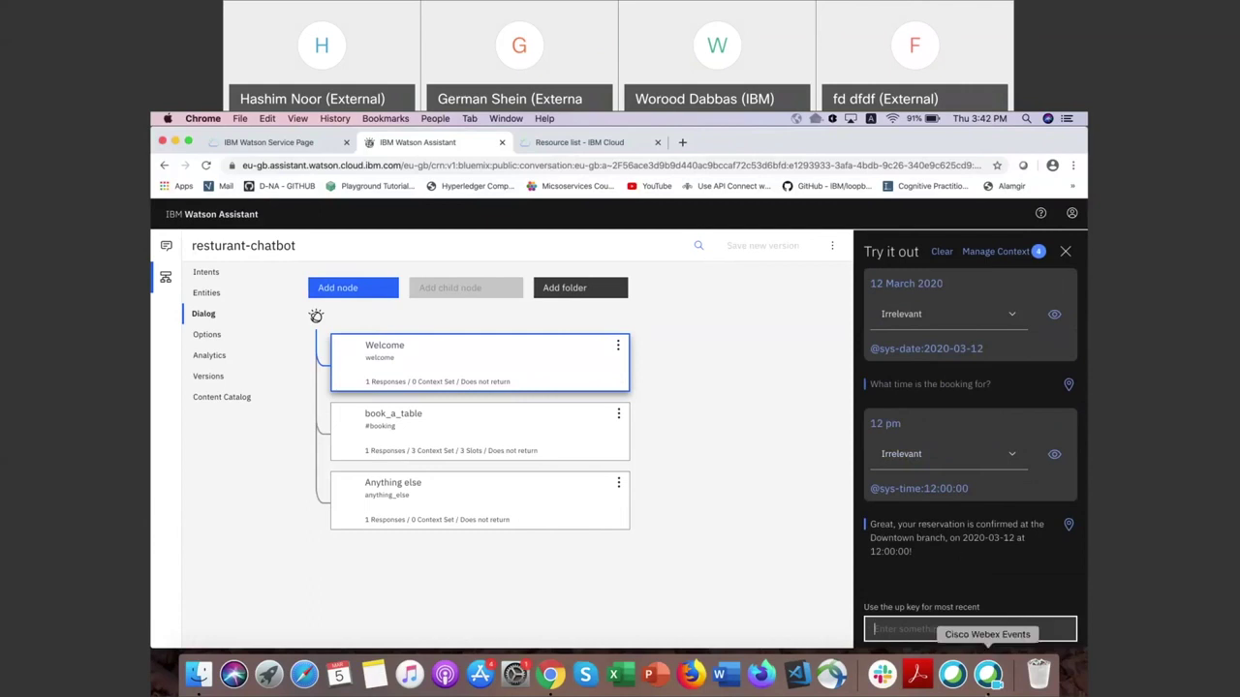
{"action": "scroll", "coordinate": [946, 359], "scroll_direction": "up", "scroll_amount": 3}
{"action": "scroll", "coordinate": [947, 359], "scroll_direction": "up", "scroll_amount": 2}
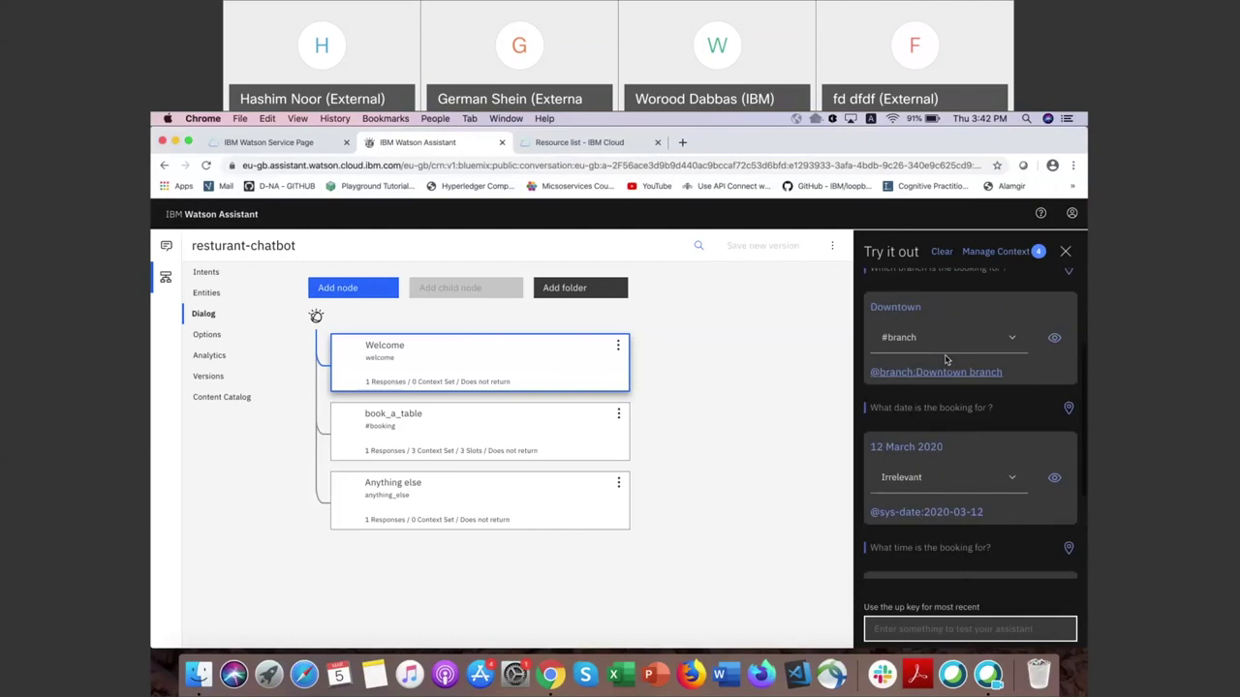
{"action": "scroll", "coordinate": [946, 359], "scroll_direction": "up", "scroll_amount": 3}
{"action": "scroll", "coordinate": [946, 360], "scroll_direction": "down", "scroll_amount": 3}
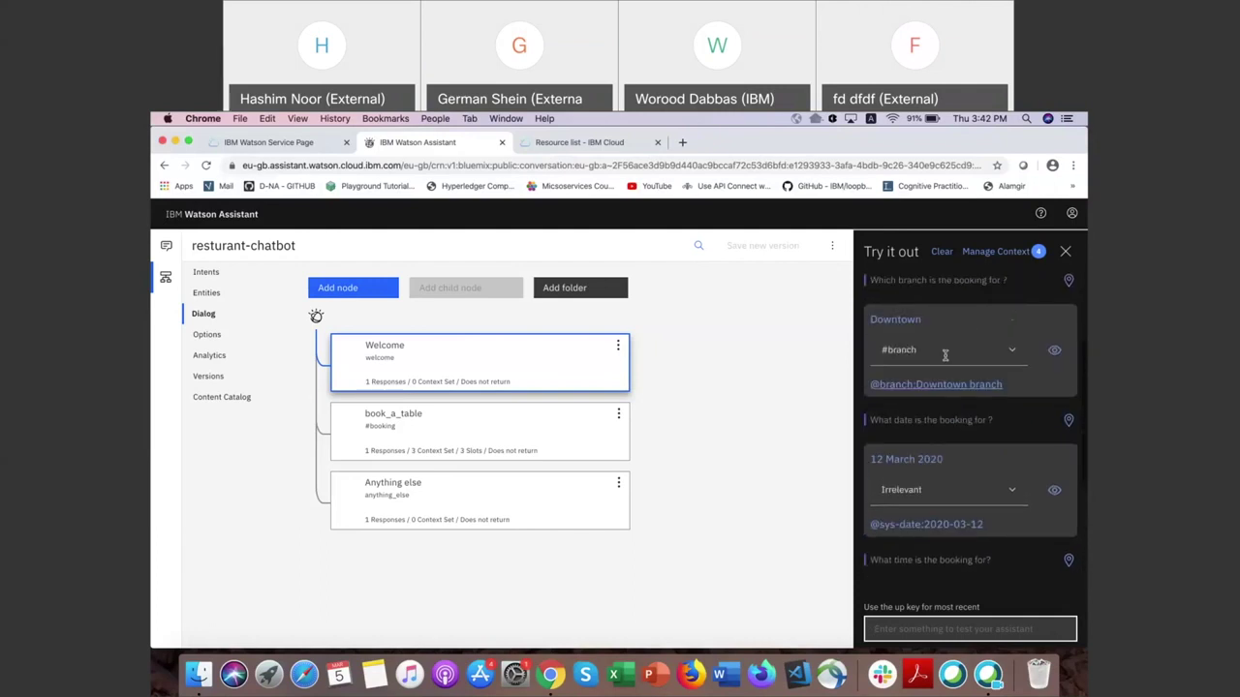
{"action": "scroll", "coordinate": [946, 359], "scroll_direction": "down", "scroll_amount": 5}
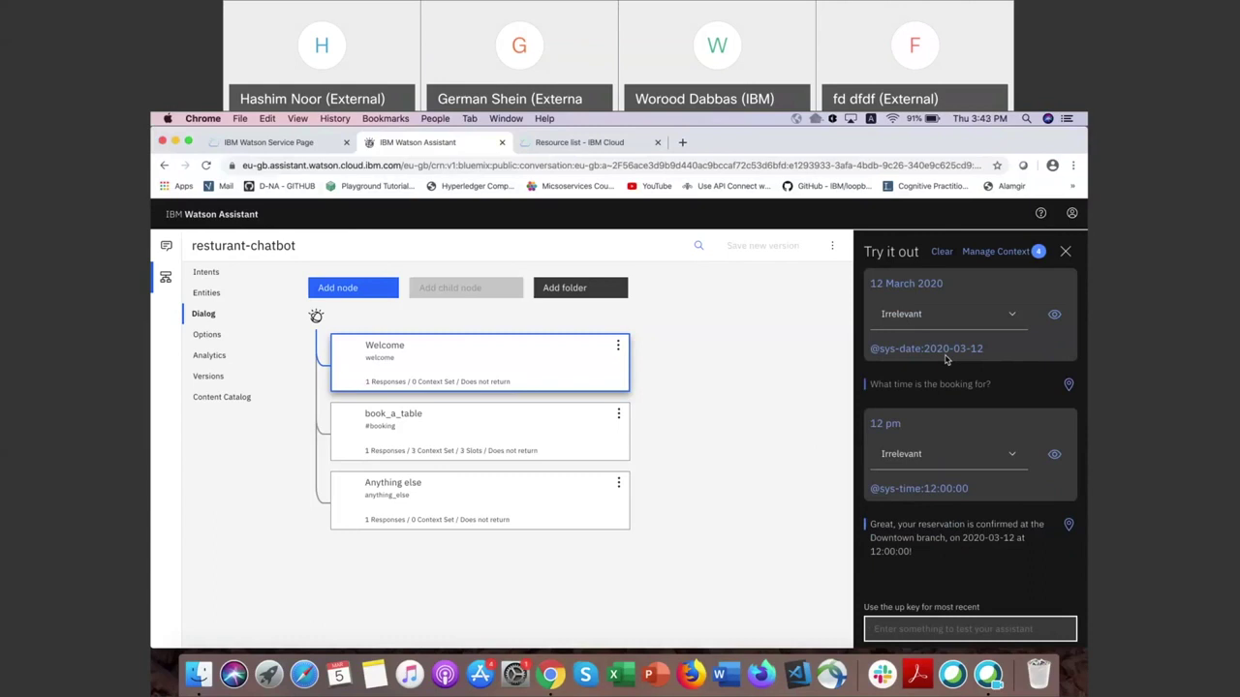
Step: Clear the test chat and send "I want to book a table, in the Downtown branch on 12th March 2020 at 1 pm"
{"action": "left_click", "coordinate": [939, 255]}
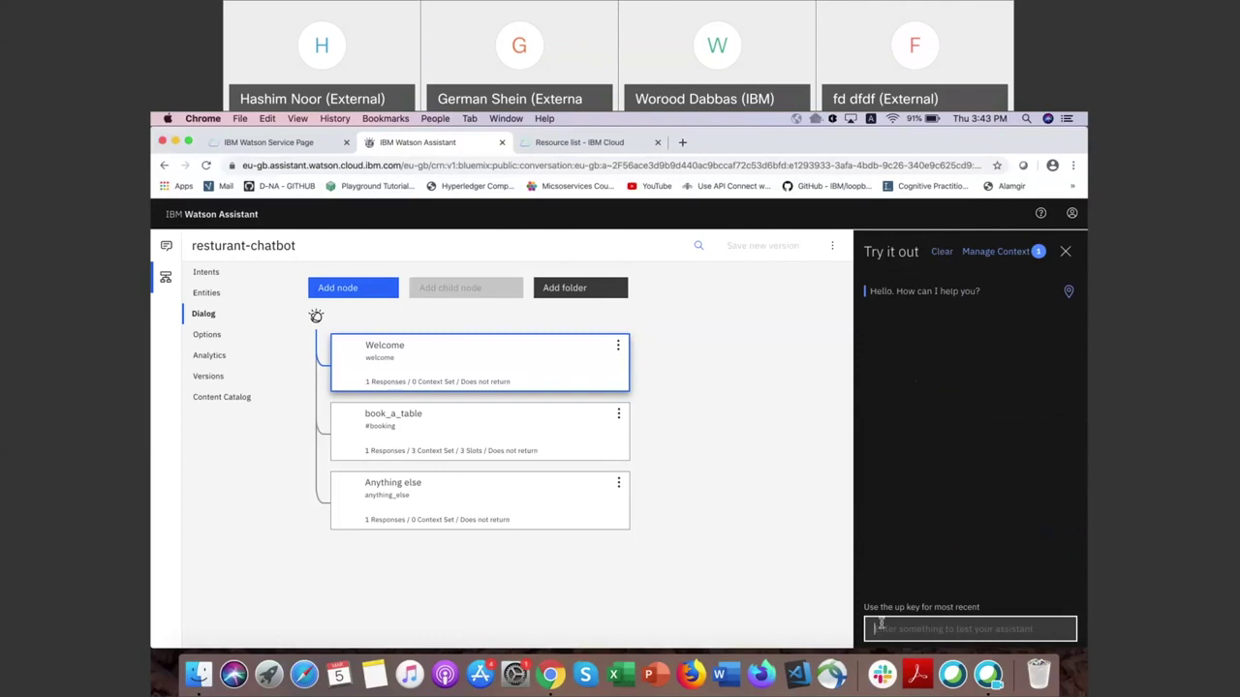
{"action": "type", "text": "I want tp"}
{"action": "key", "text": "BackSpace"}
{"action": "key", "text": "BackSpace"}
{"action": "type", "text": "o boo"}
{"action": "type", "text": "k a tab"}
{"action": "type", "text": "le, in the"}
{"action": "type", "text": " Down"}
{"action": "type", "text": "town "}
{"action": "type", "text": "branch"}
{"action": "type", "text": " on 12th Marc"}
{"action": "type", "text": "h 2020"}
{"action": "type", "text": " at"}
{"action": "type", "text": " 1"}
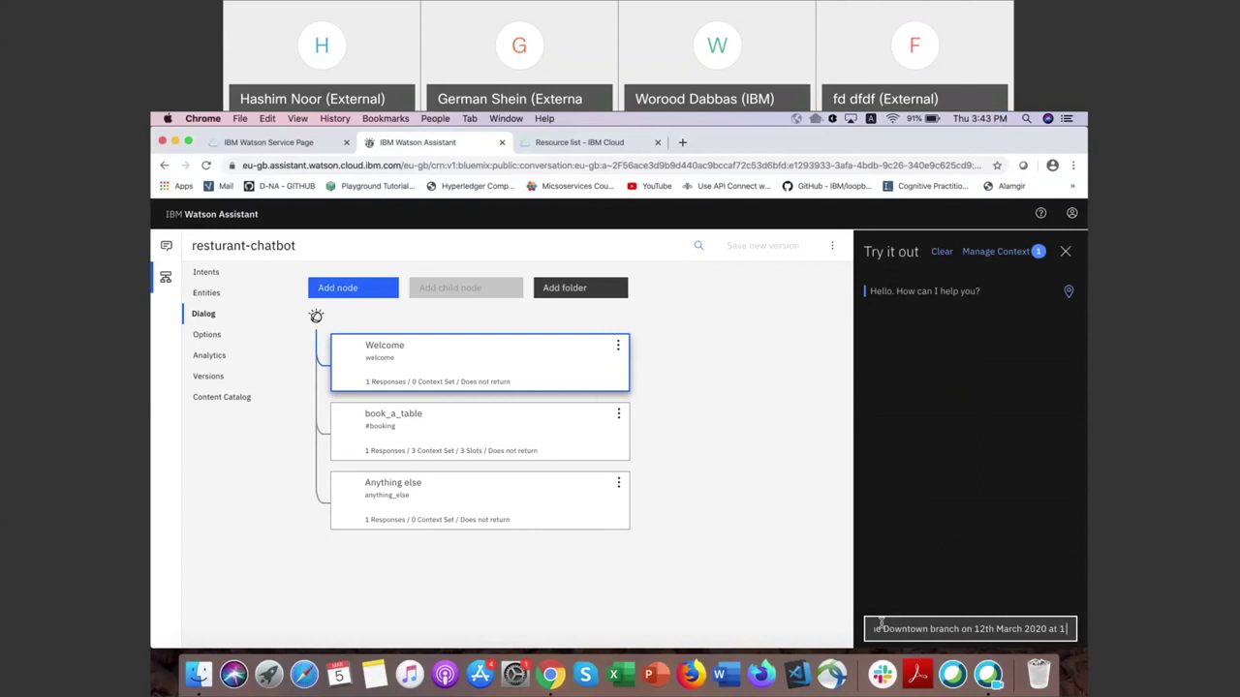
{"action": "type", "text": " pm"}
{"action": "key", "text": "Return"}
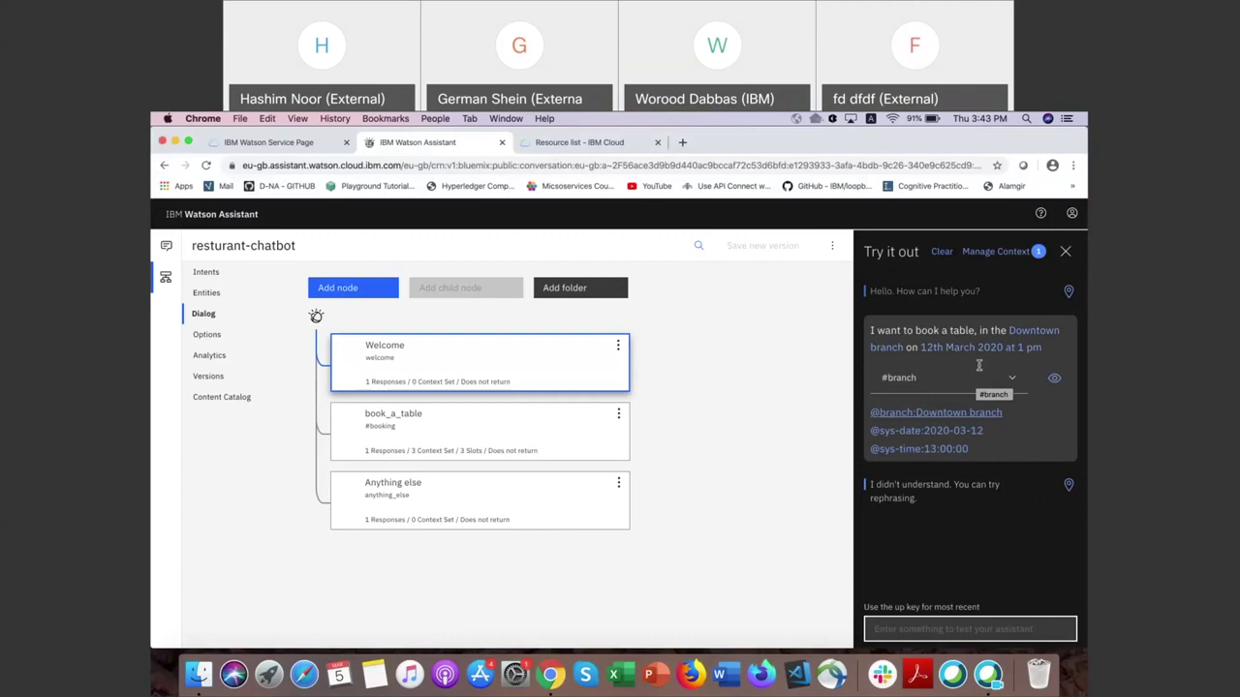
Step: Reuse the previous message without its time and send "I want to book a table, in the Downtown branch on 12th March 2020"
{"action": "left_click", "coordinate": [1027, 347]}
{"action": "double_click", "coordinate": [1028, 347]}
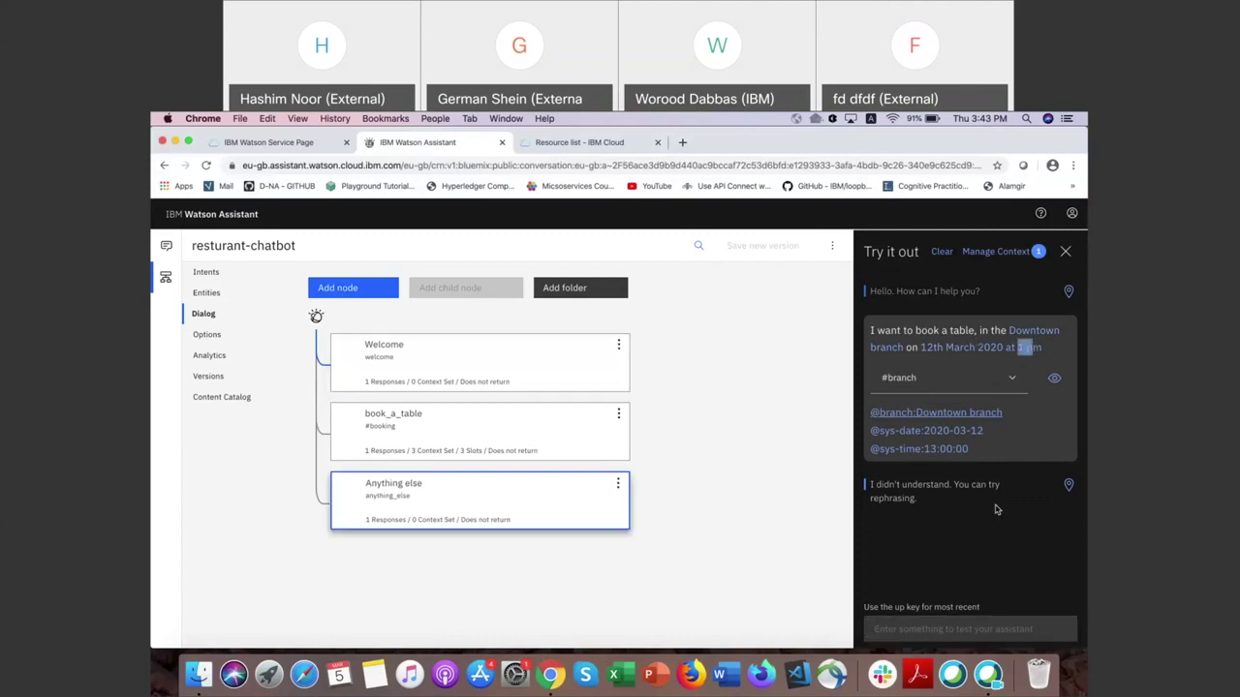
{"action": "left_click", "coordinate": [1025, 369]}
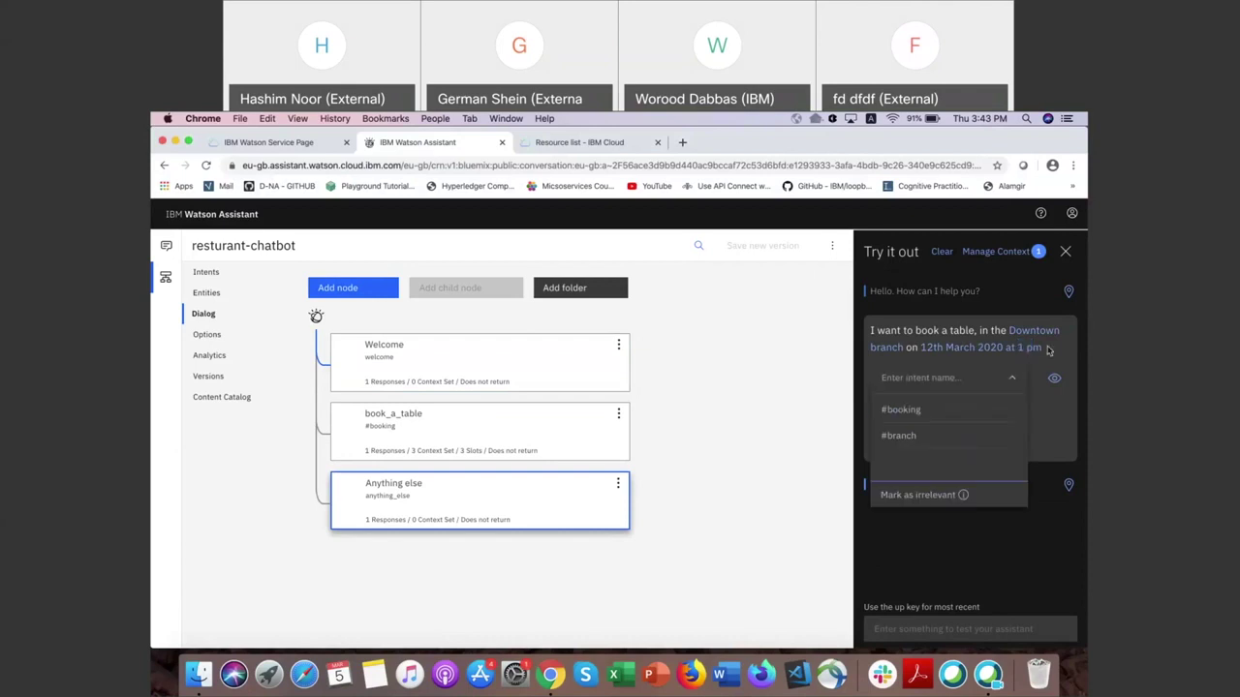
{"action": "triple_click", "coordinate": [983, 347]}
{"action": "key", "text": "cmd+c"}
{"action": "left_click", "coordinate": [898, 434]}
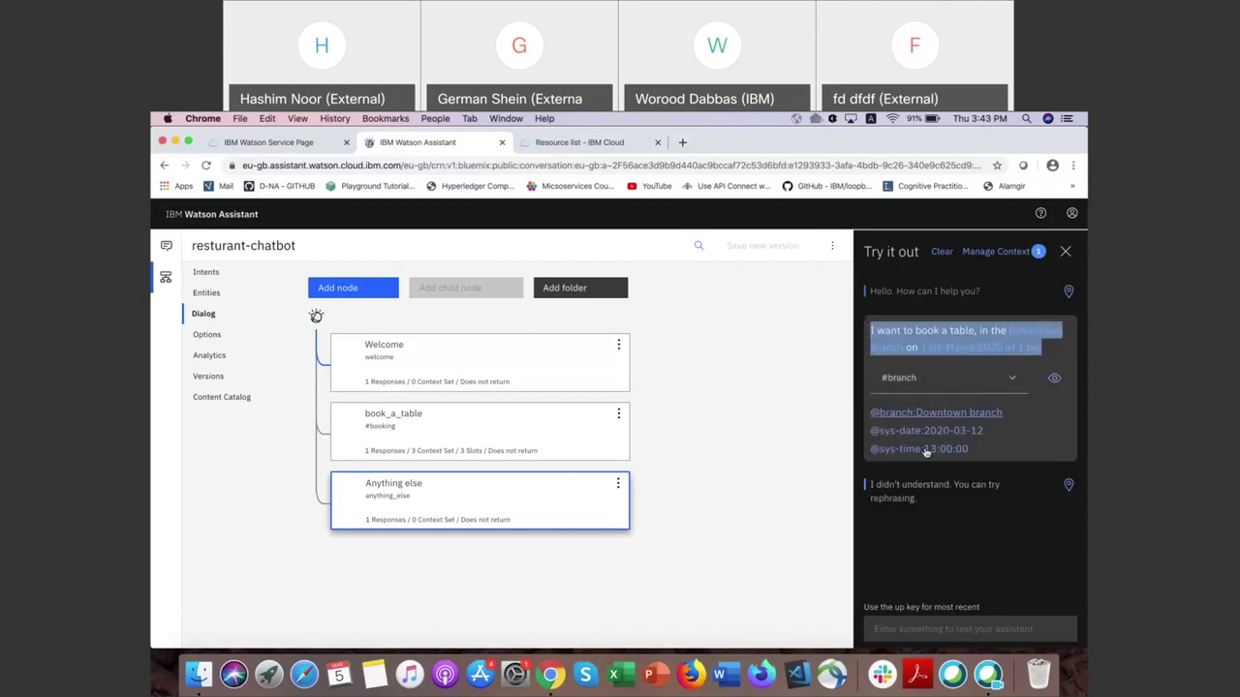
{"action": "left_click", "coordinate": [906, 625]}
{"action": "key", "text": "cmd+v"}
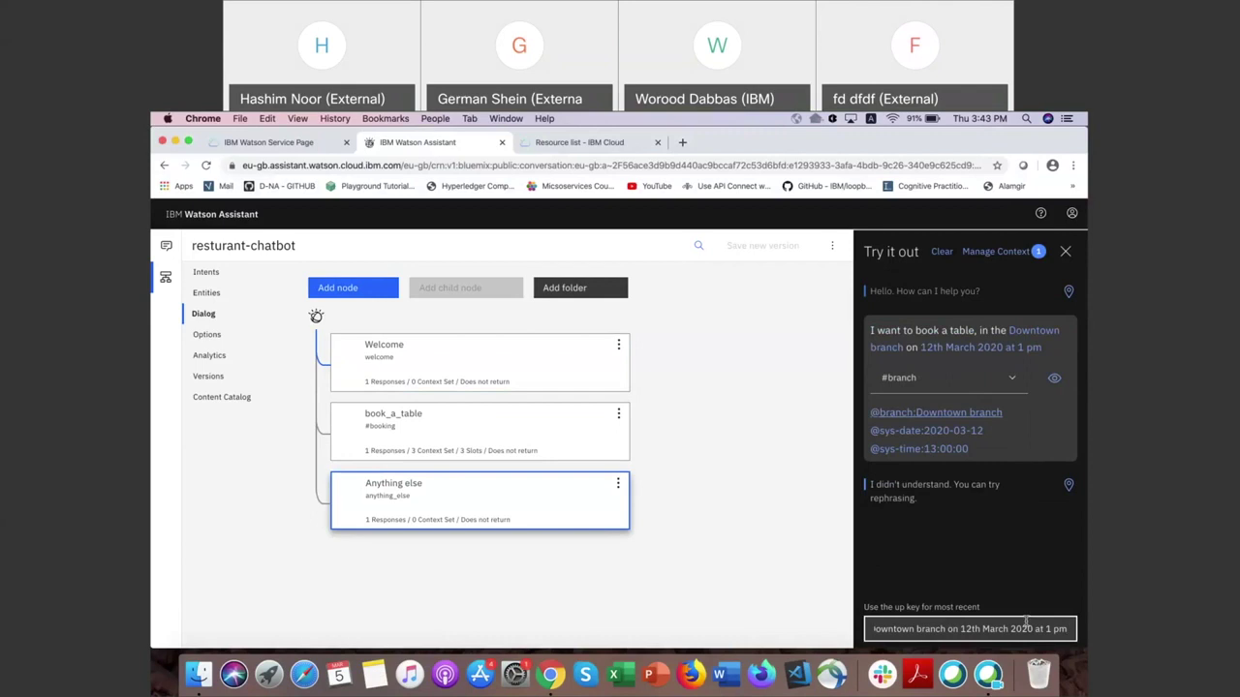
{"action": "key", "text": "BackSpace"}
{"action": "key", "text": "BackSpace"}
{"action": "key", "text": "BackSpace"}
{"action": "key", "text": "BackSpace"}
{"action": "key", "text": "BackSpace"}
{"action": "key", "text": "BackSpace"}
{"action": "key", "text": "BackSpace"}
{"action": "key", "text": "BackSpace"}
{"action": "key", "text": "Return"}
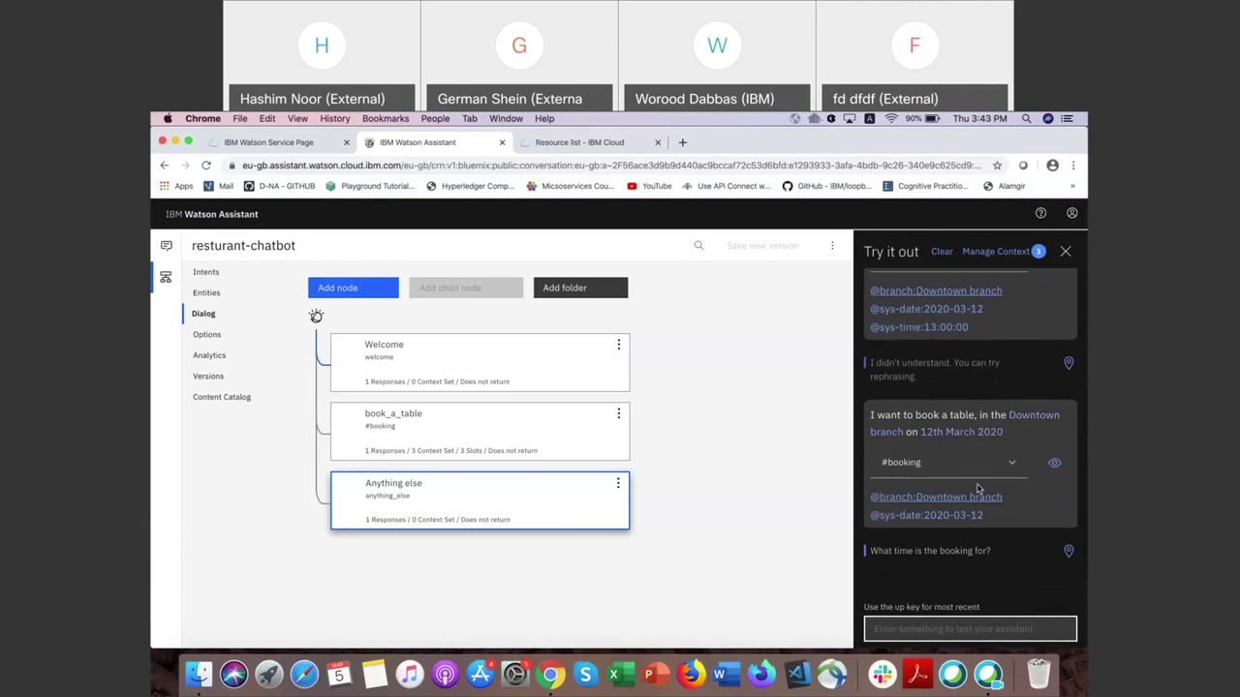
Step: Answer the time question with "12 pm" and close the test chat
{"action": "left_click_drag", "start_coordinate": [891, 550], "coordinate": [913, 550]}
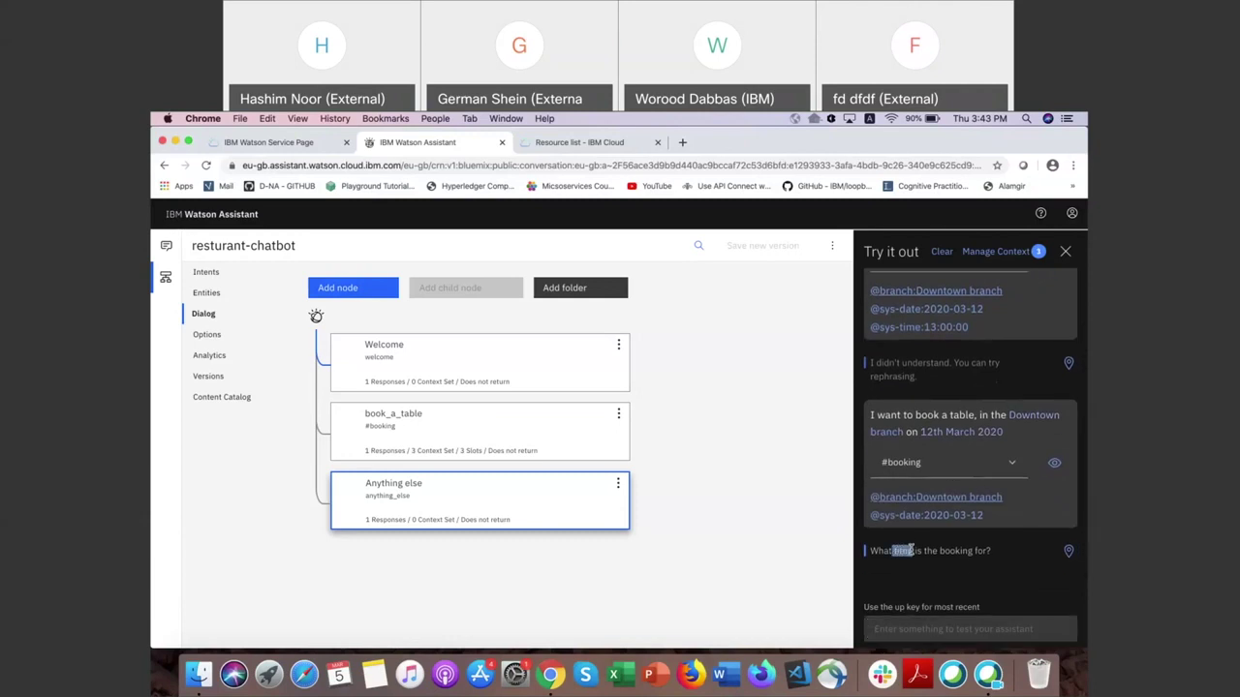
{"action": "left_click", "coordinate": [901, 630]}
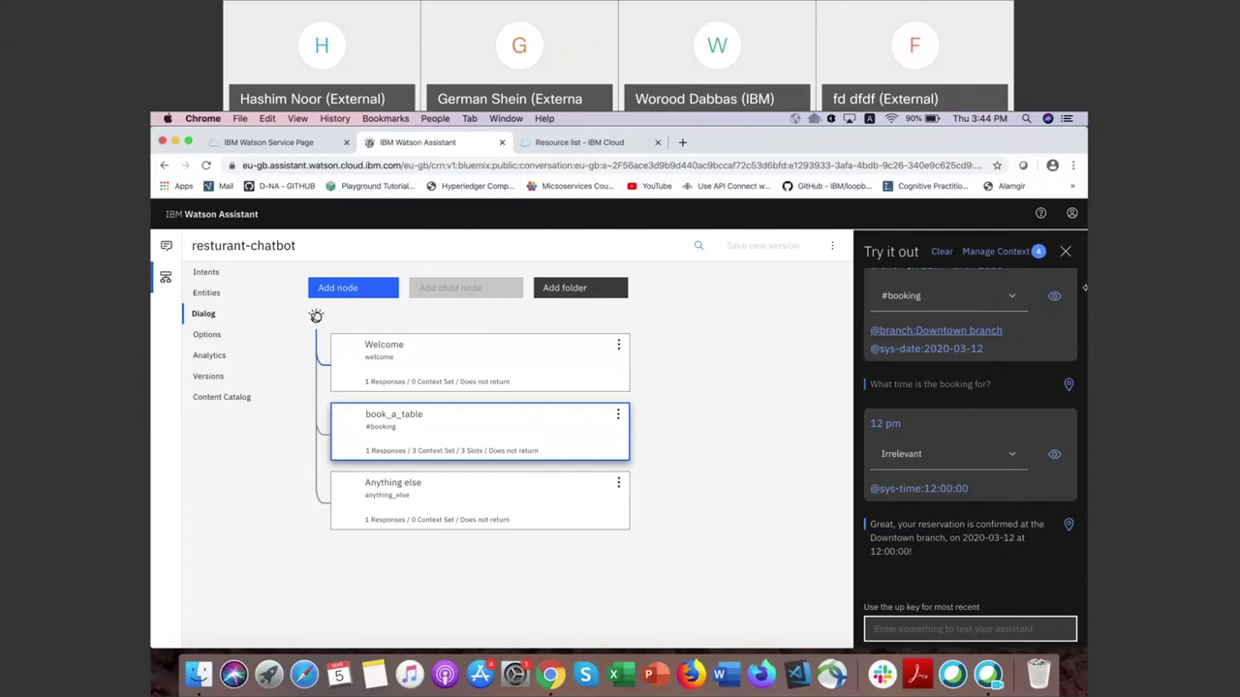
{"action": "left_click", "coordinate": [1066, 251]}
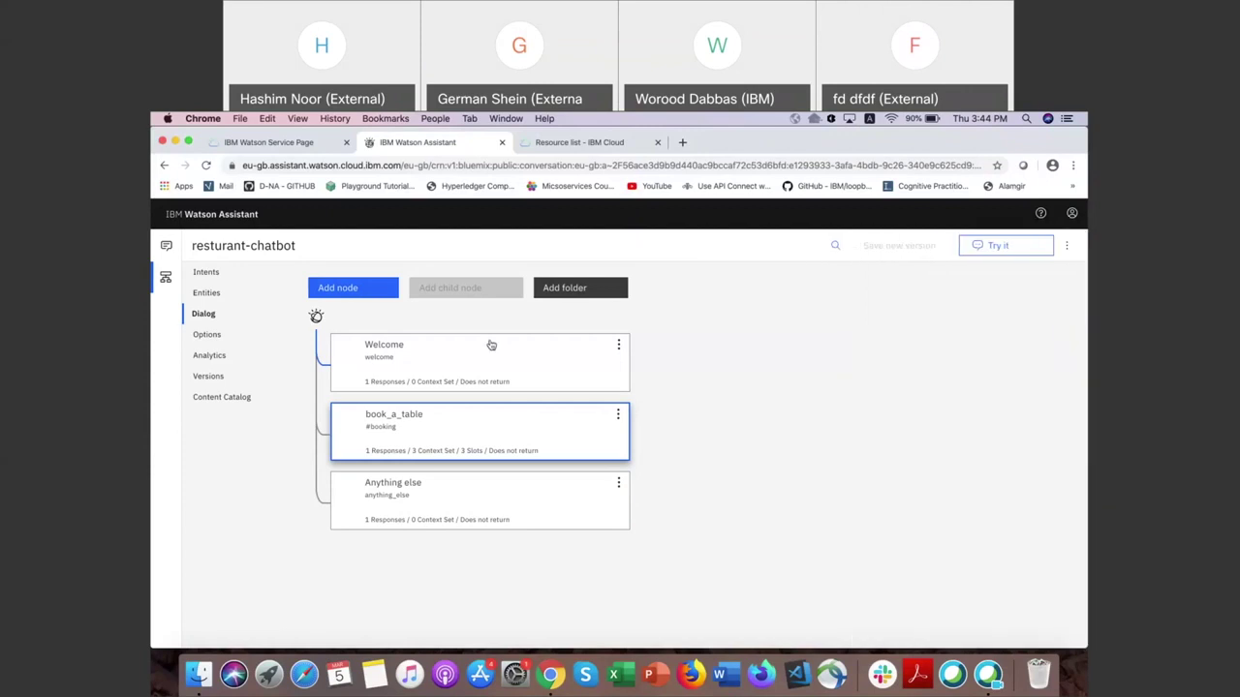
Step: Switch to IBM Cloud, find the Text to Speech service and create an instance on the Lite plan in London
{"action": "left_click", "coordinate": [280, 143]}
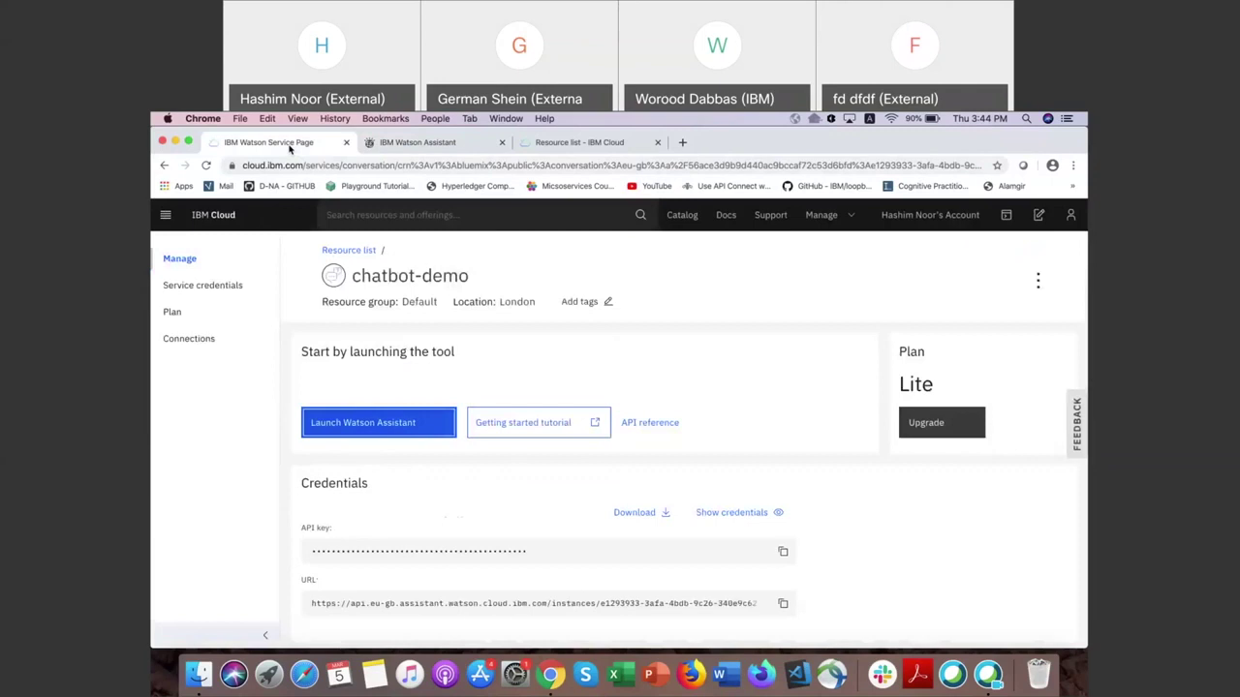
{"action": "left_click", "coordinate": [353, 215]}
{"action": "type", "text": "te"}
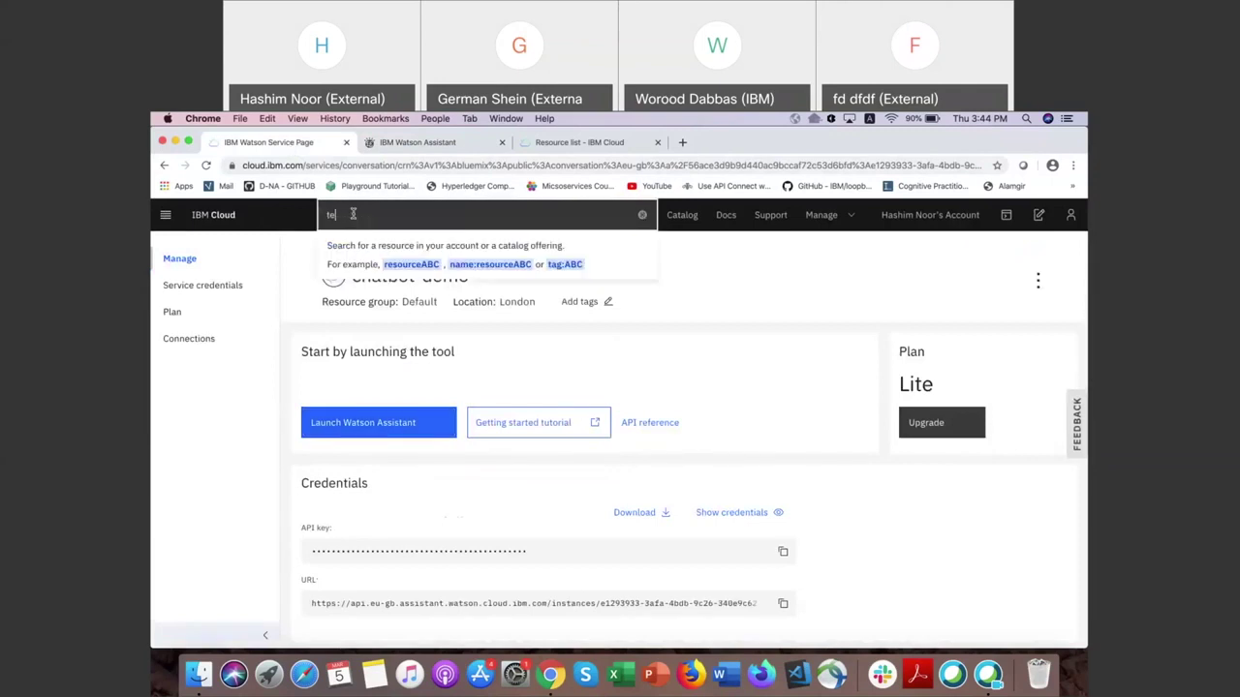
{"action": "type", "text": "xt to"}
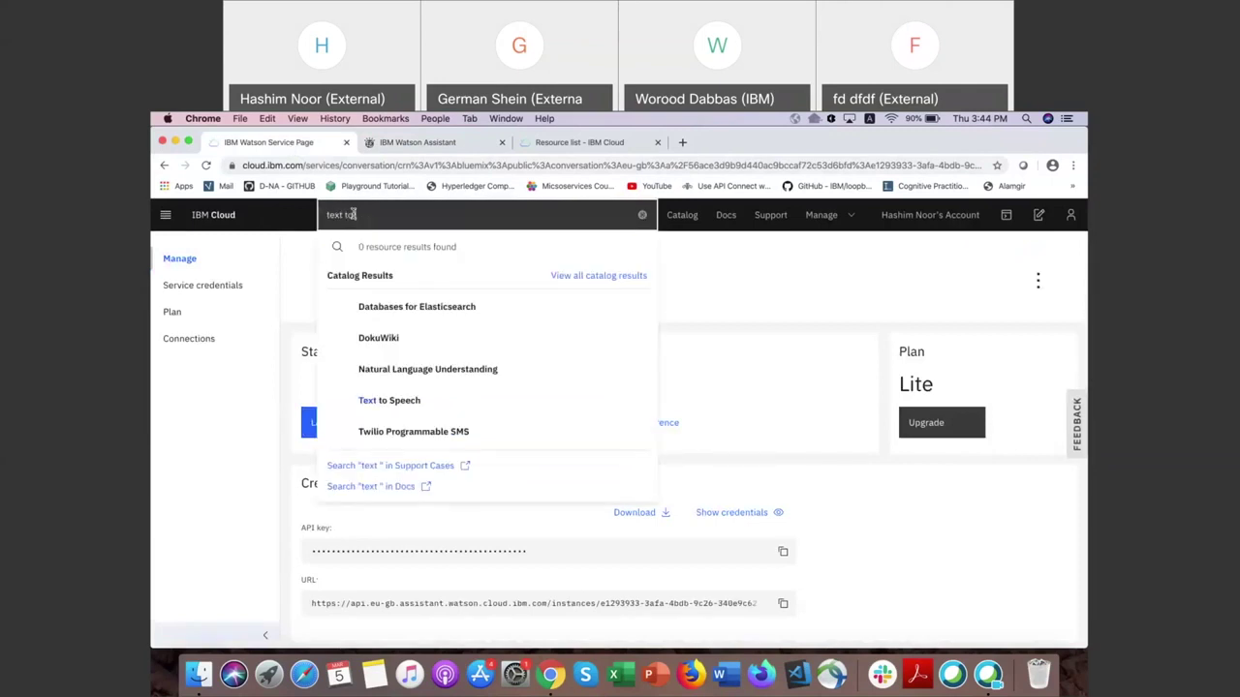
{"action": "type", "text": " spp"}
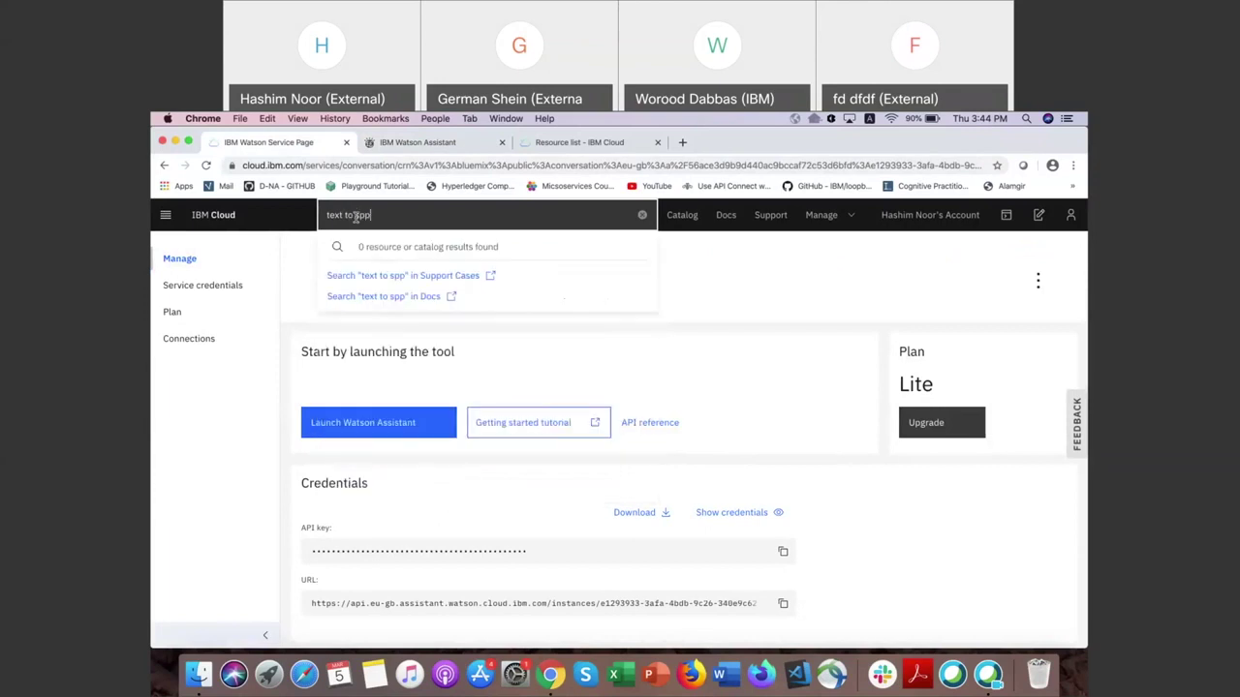
{"action": "key", "text": "BackSpace"}
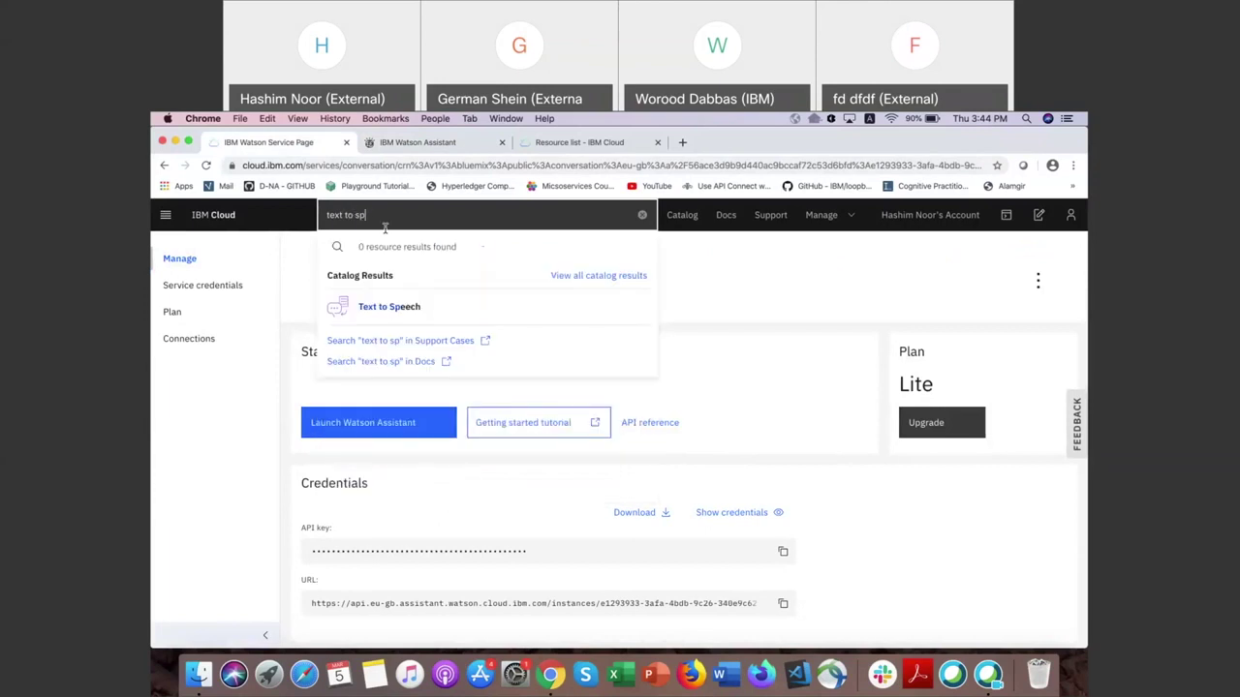
{"action": "left_click", "coordinate": [383, 305]}
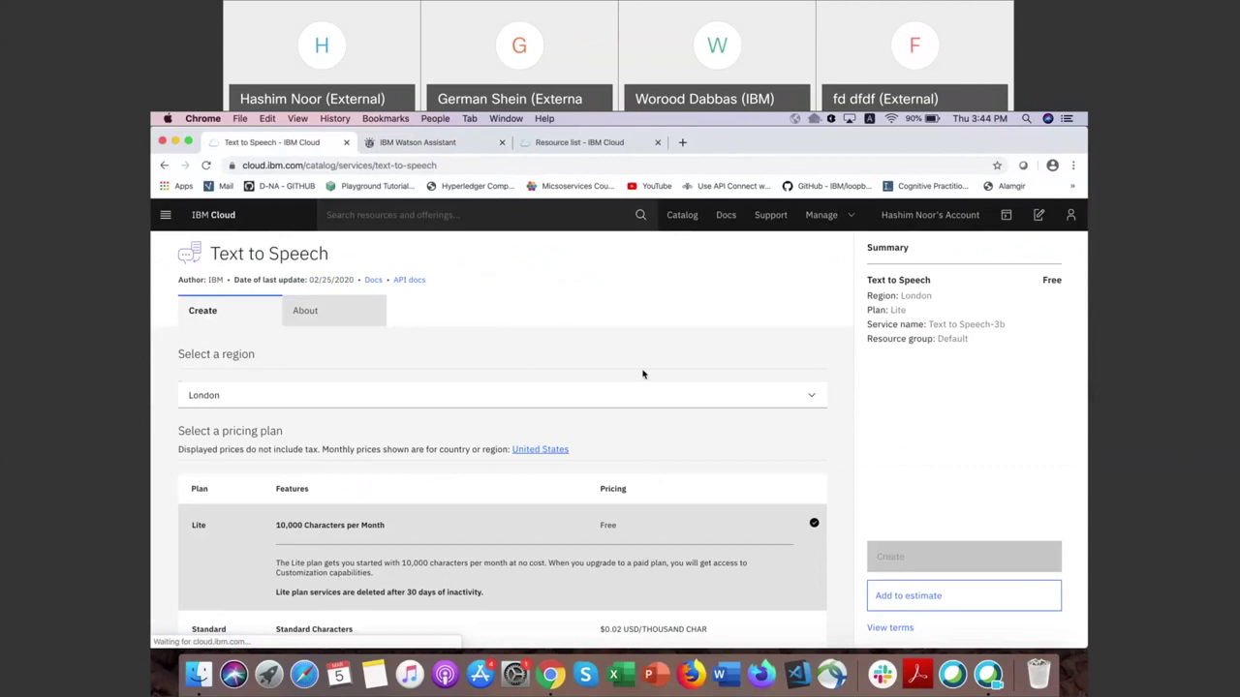
{"action": "scroll", "coordinate": [642, 373], "scroll_direction": "down", "scroll_amount": 5}
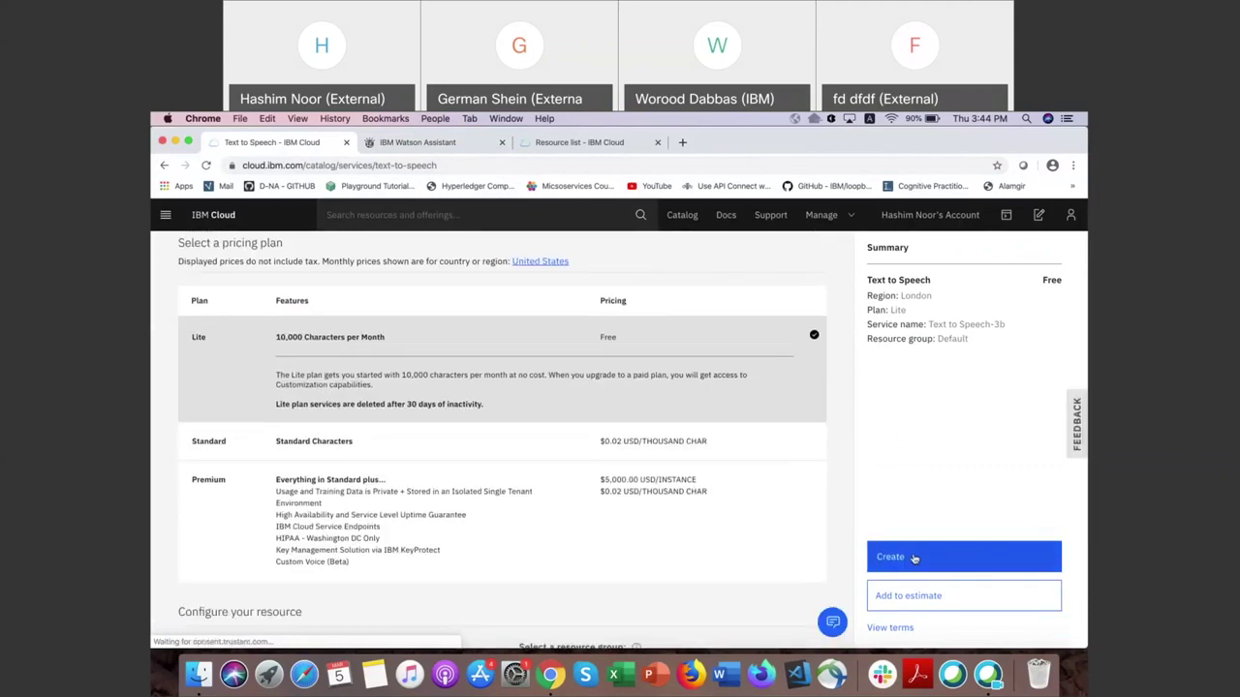
{"action": "left_click", "coordinate": [913, 557]}
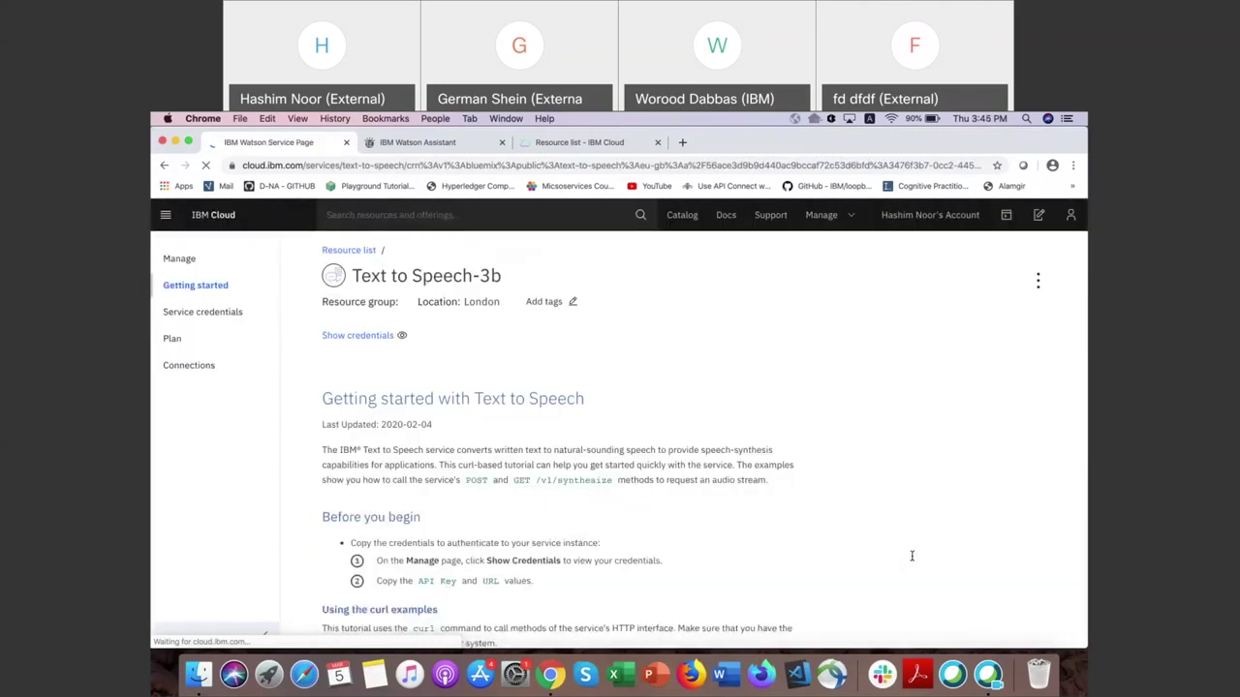
Step: Find the Speech to Text service and create an instance on the Lite plan in the London region
{"action": "left_click", "coordinate": [384, 213]}
{"action": "type", "text": "speech"}
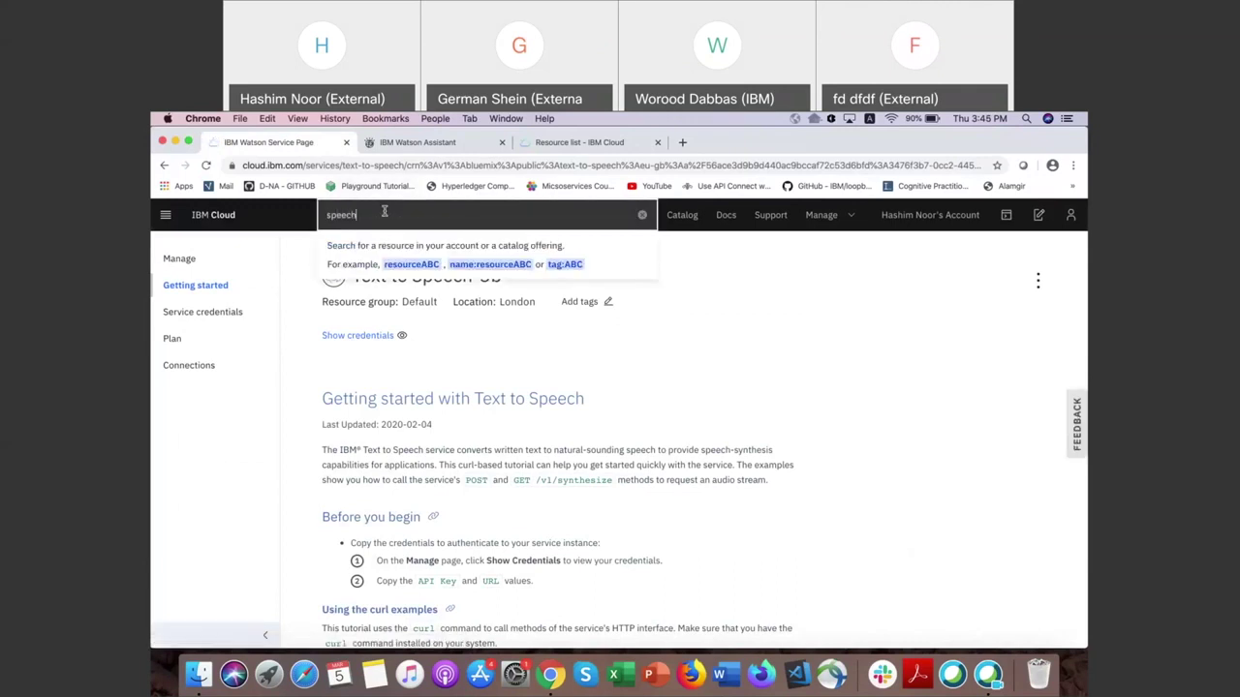
{"action": "type", "text": " to"}
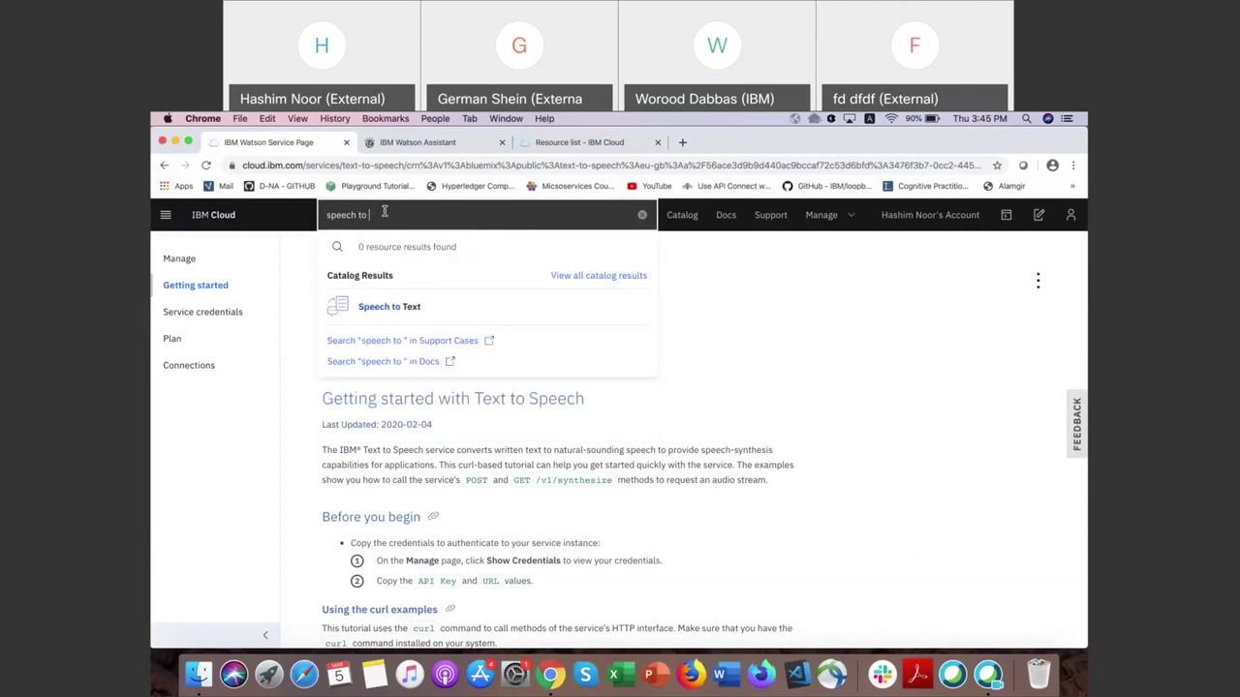
{"action": "left_click", "coordinate": [380, 309]}
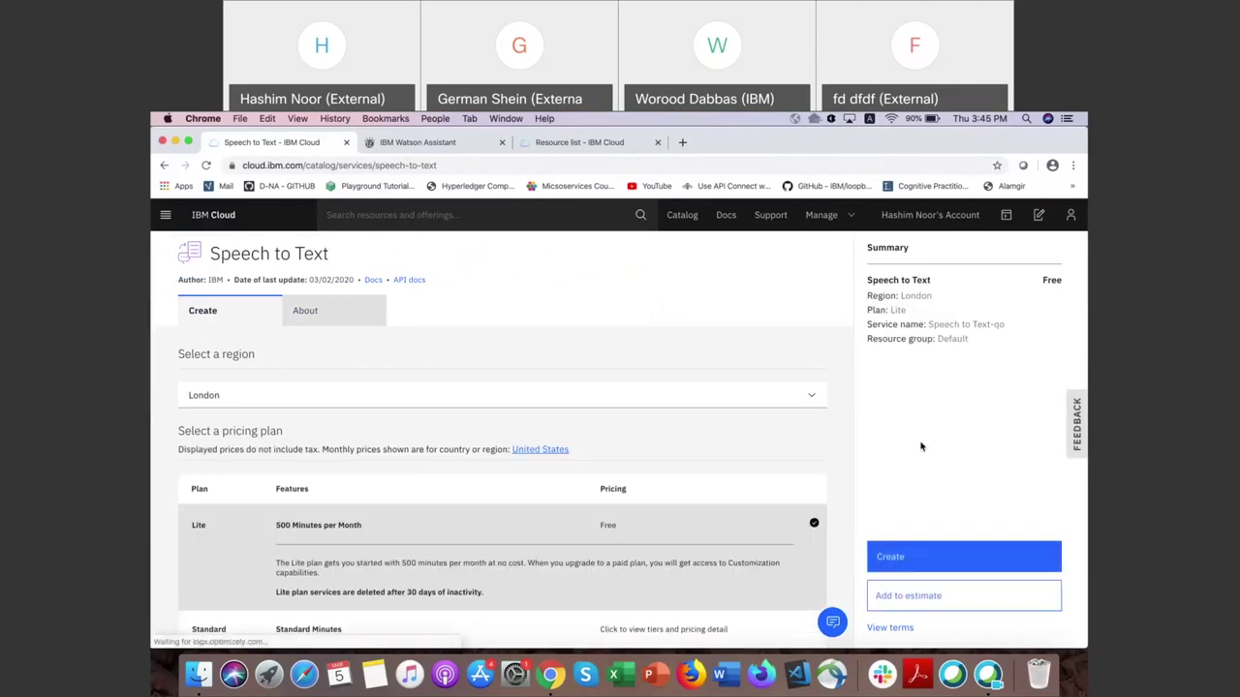
{"action": "left_click", "coordinate": [909, 570]}
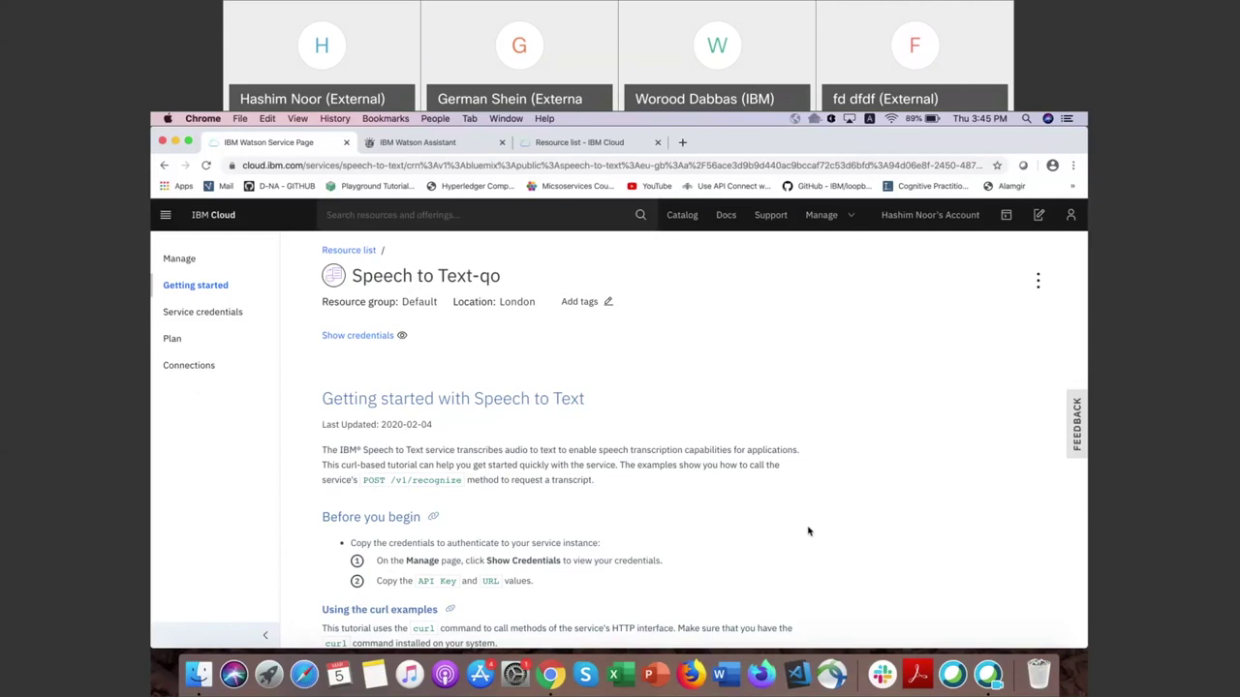
Step: Open the Node-RED starter kit from the Web and Application category of the catalog's software offerings
{"action": "key", "text": "super+equal"}
{"action": "key", "text": "super+equal"}
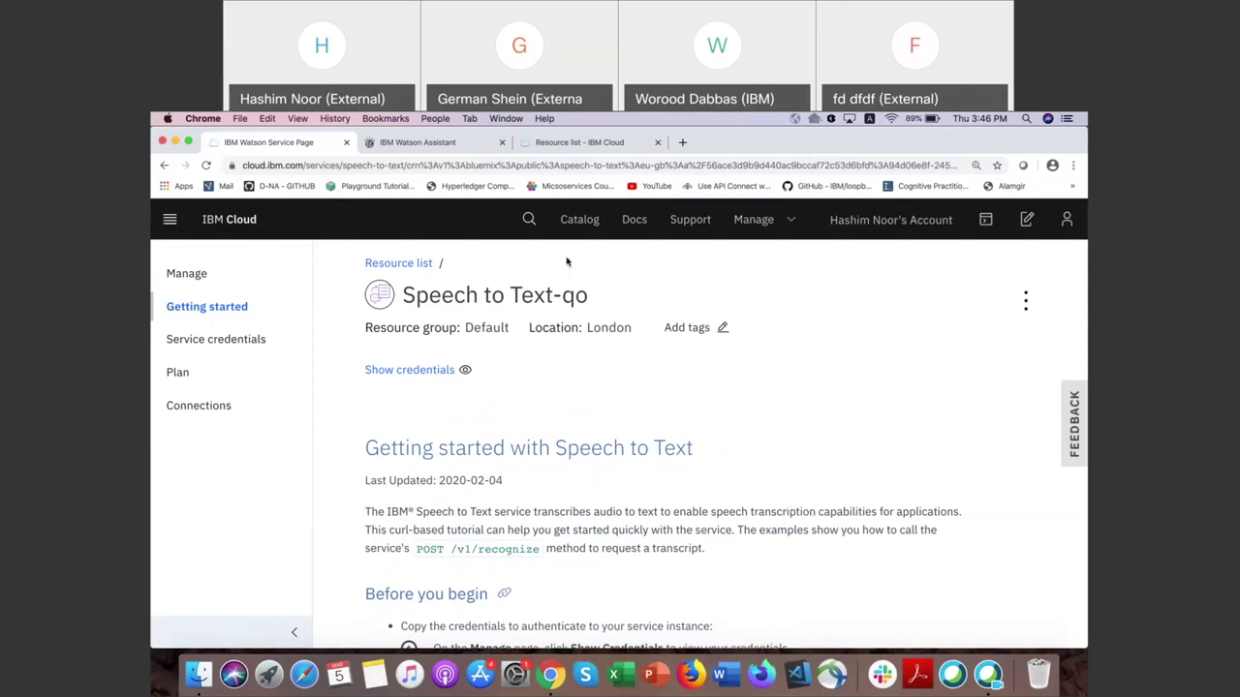
{"action": "left_click", "coordinate": [578, 222]}
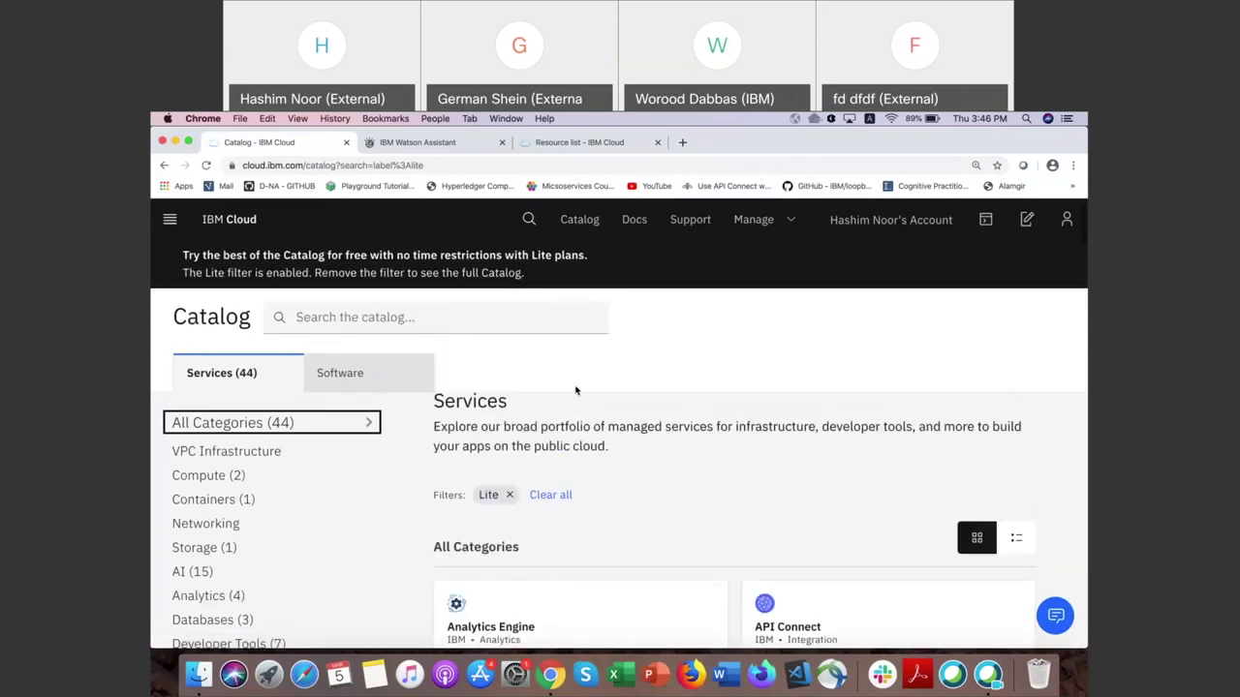
{"action": "left_click", "coordinate": [343, 380]}
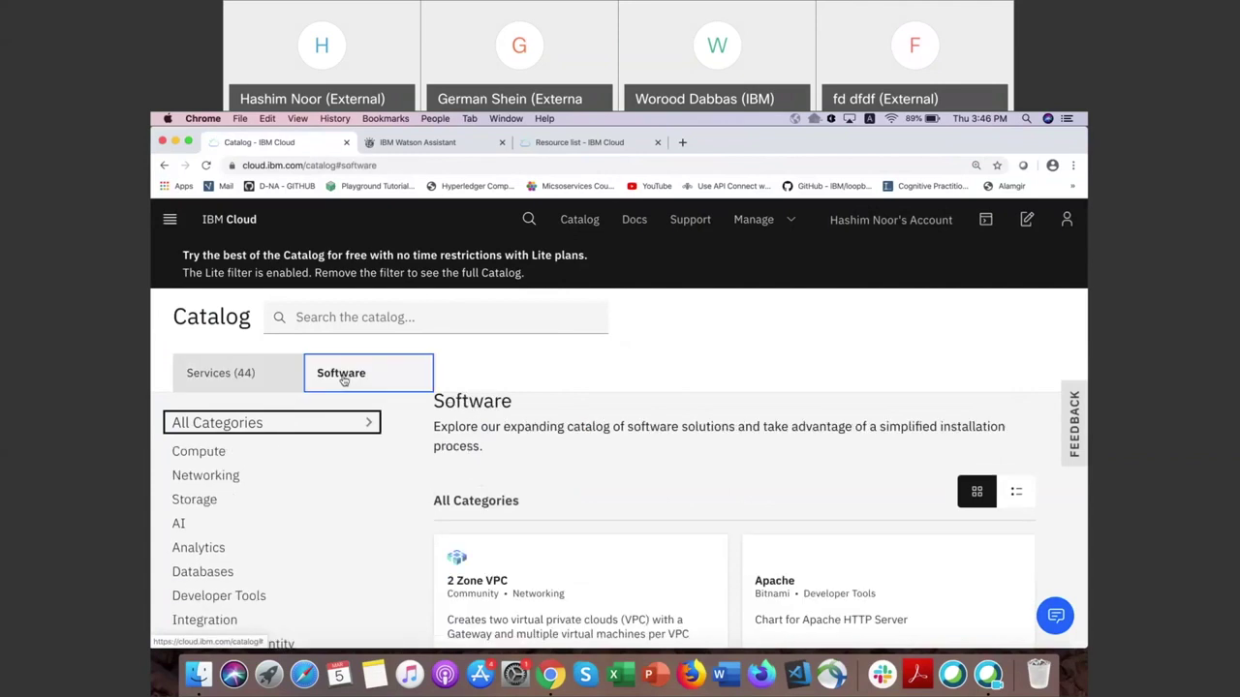
{"action": "scroll", "coordinate": [255, 486], "scroll_direction": "down", "scroll_amount": 4}
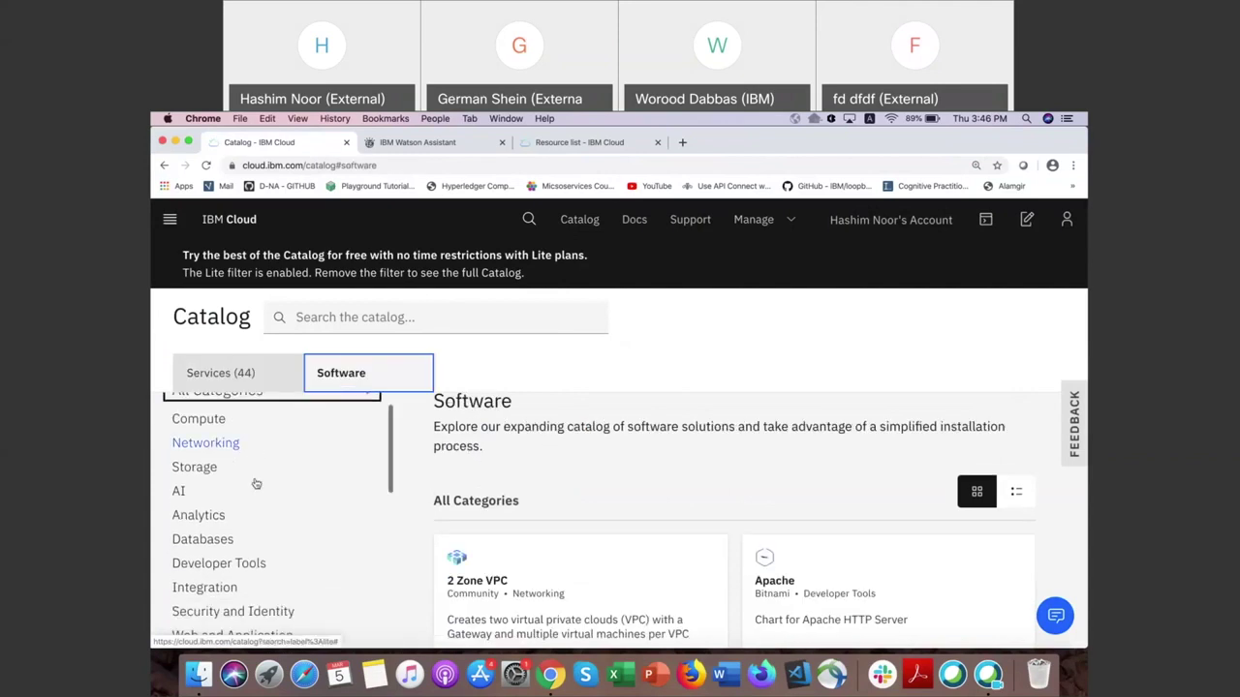
{"action": "left_click", "coordinate": [249, 508]}
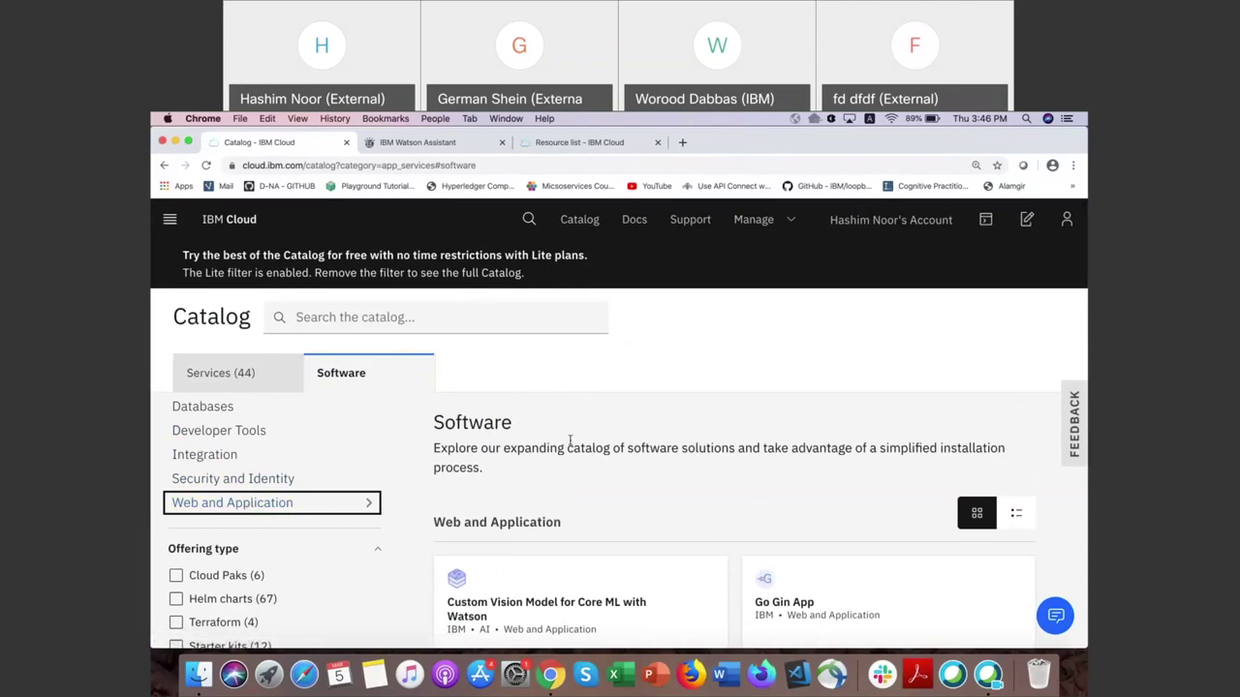
{"action": "scroll", "coordinate": [570, 445], "scroll_direction": "down", "scroll_amount": 2}
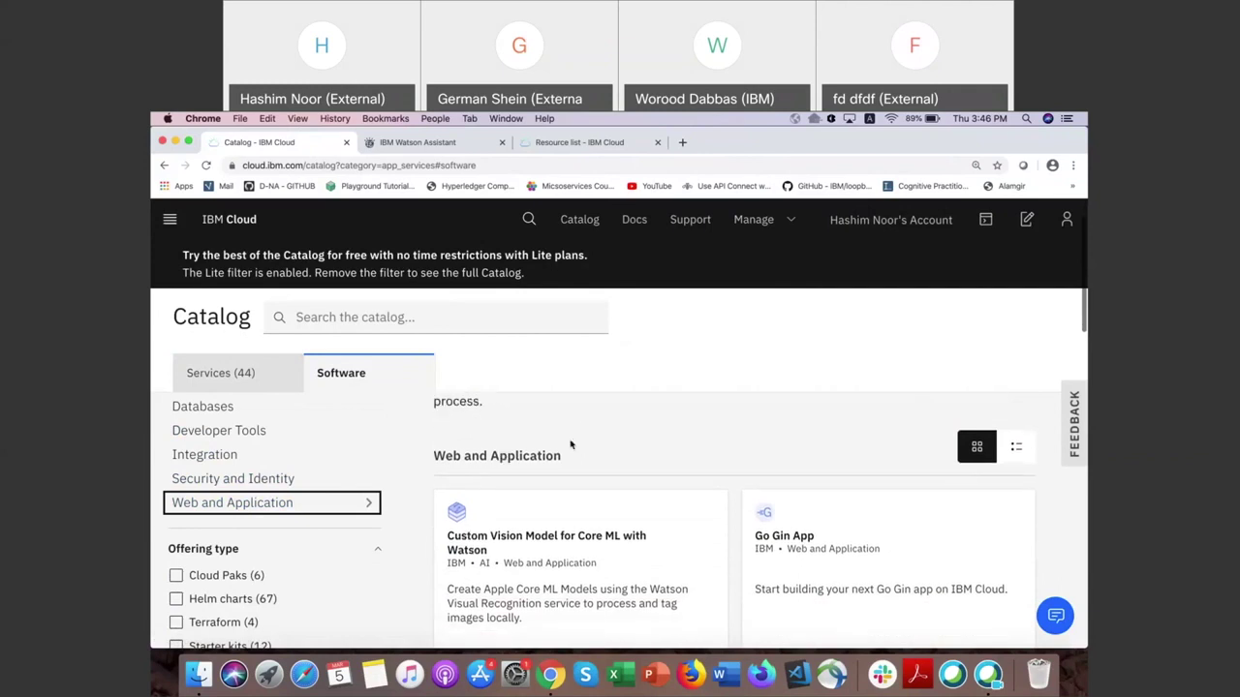
{"action": "scroll", "coordinate": [570, 444], "scroll_direction": "down", "scroll_amount": 10}
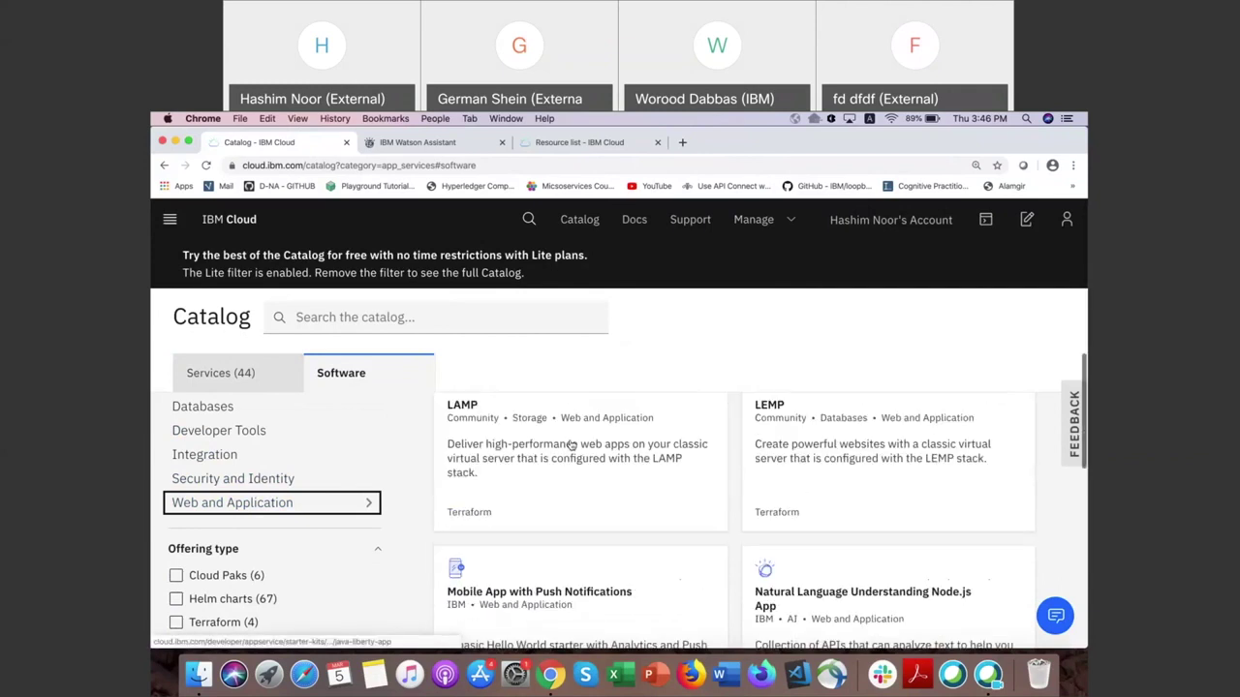
{"action": "scroll", "coordinate": [571, 445], "scroll_direction": "down", "scroll_amount": 5}
{"action": "left_click", "coordinate": [553, 467]}
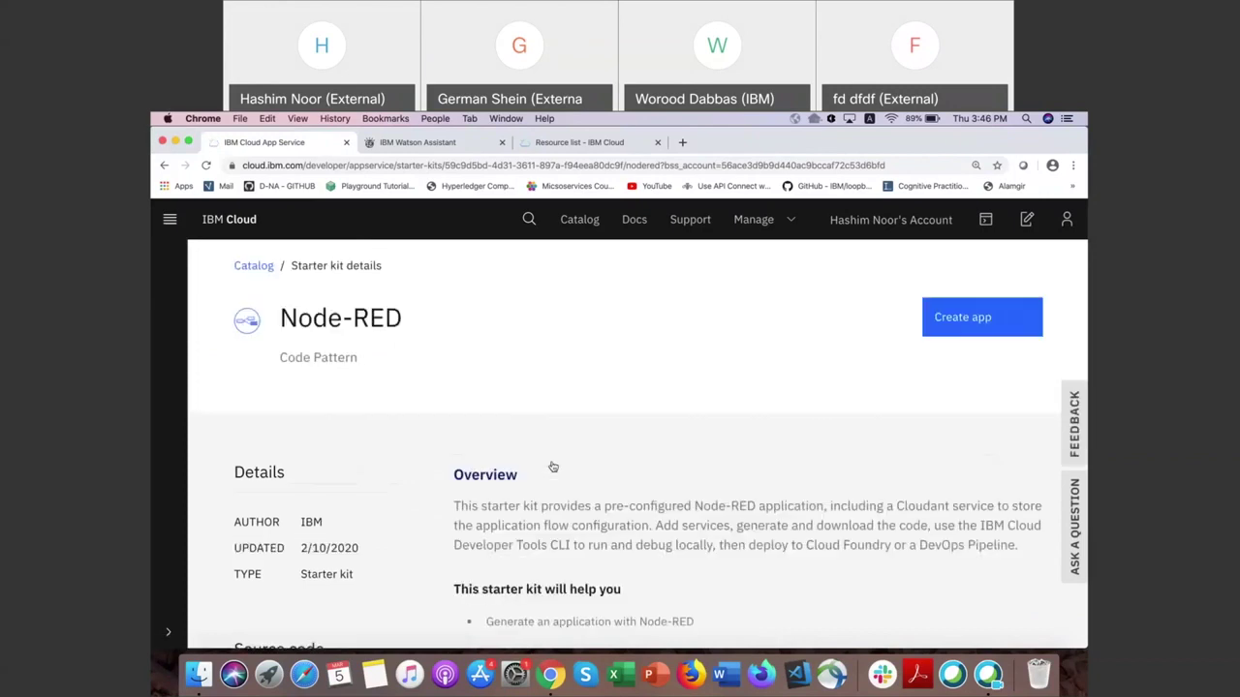
Step: Review the Node-RED starter kit's overview and included services, and start creating an app from it
{"action": "scroll", "coordinate": [570, 406], "scroll_direction": "down", "scroll_amount": 2}
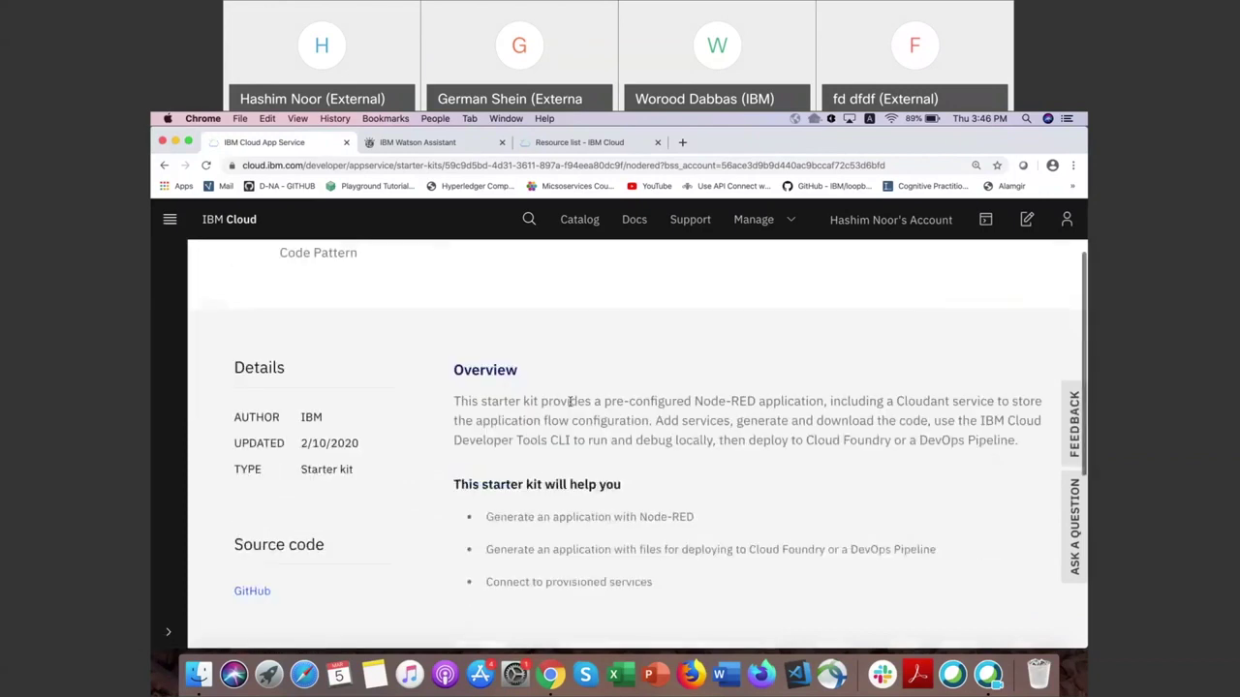
{"action": "scroll", "coordinate": [571, 406], "scroll_direction": "down", "scroll_amount": 3}
{"action": "scroll", "coordinate": [571, 405], "scroll_direction": "up", "scroll_amount": 3}
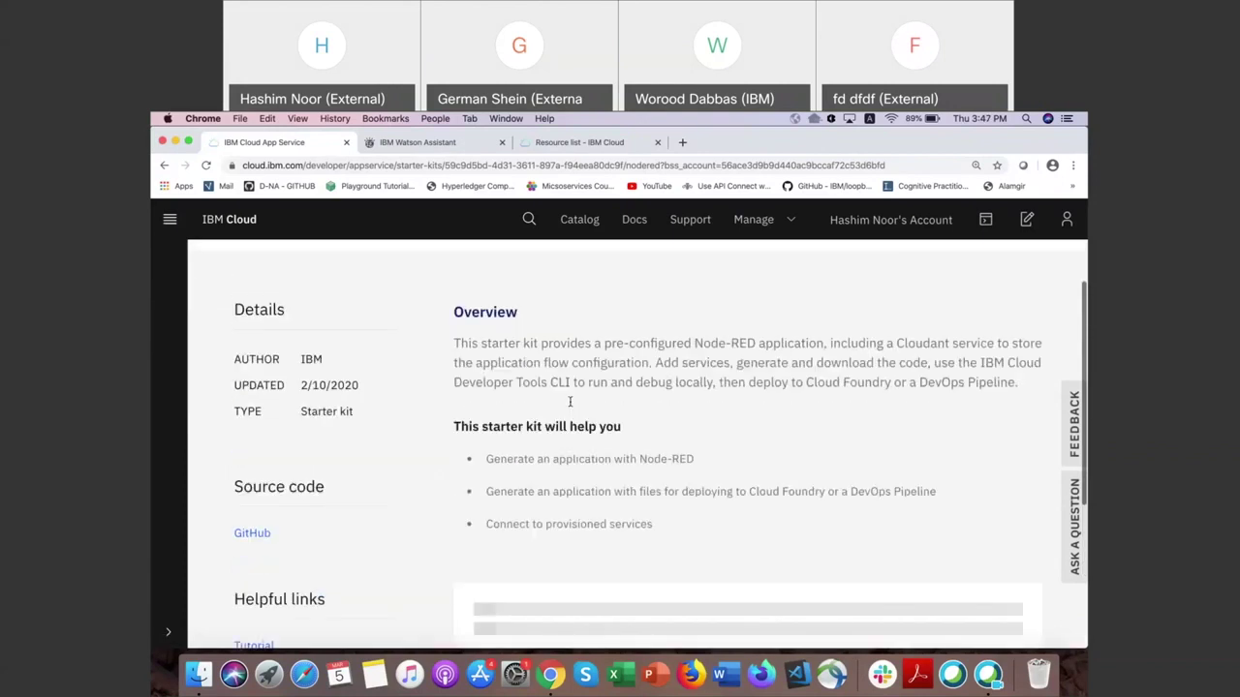
{"action": "scroll", "coordinate": [571, 402], "scroll_direction": "up", "scroll_amount": 2}
{"action": "scroll", "coordinate": [570, 405], "scroll_direction": "down", "scroll_amount": 5}
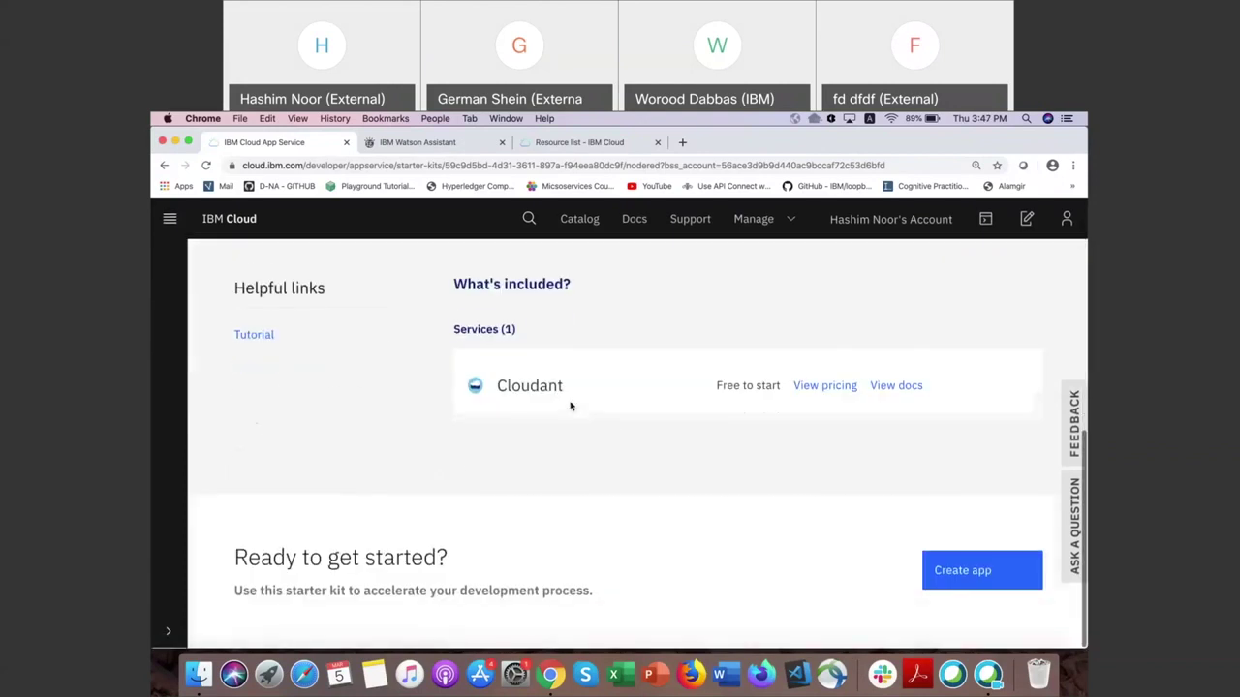
{"action": "scroll", "coordinate": [570, 407], "scroll_direction": "up", "scroll_amount": 4}
{"action": "scroll", "coordinate": [571, 405], "scroll_direction": "up", "scroll_amount": 2}
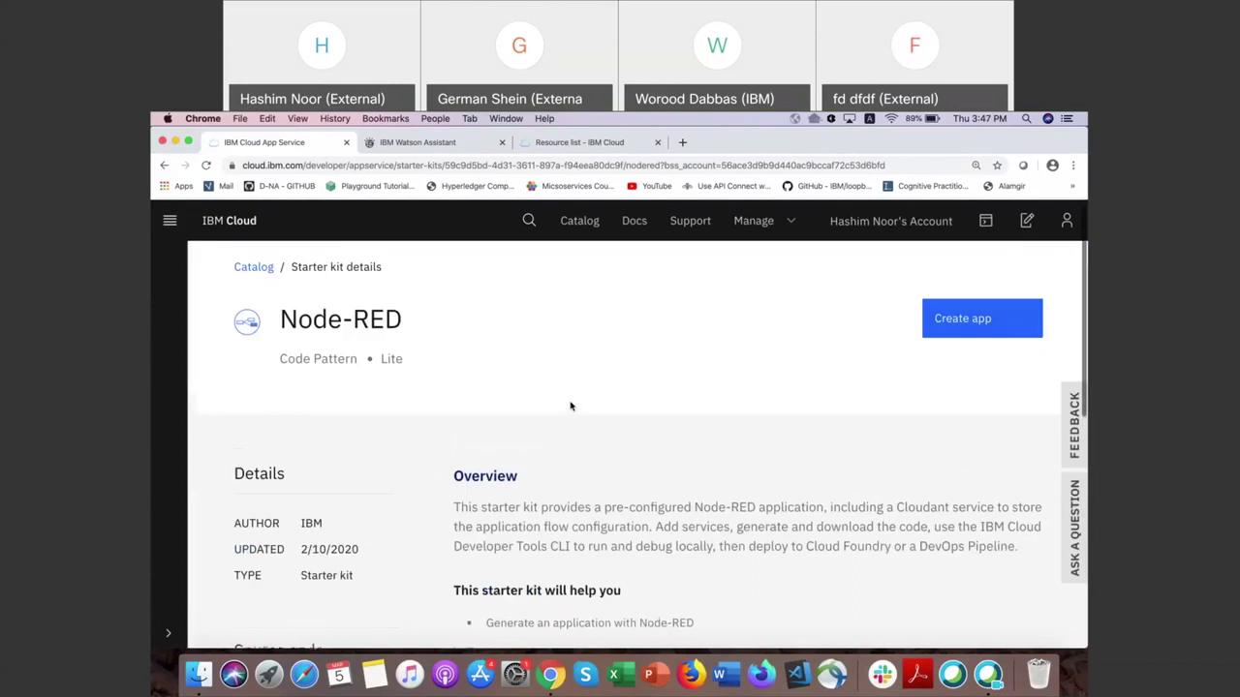
{"action": "left_click", "coordinate": [1000, 315]}
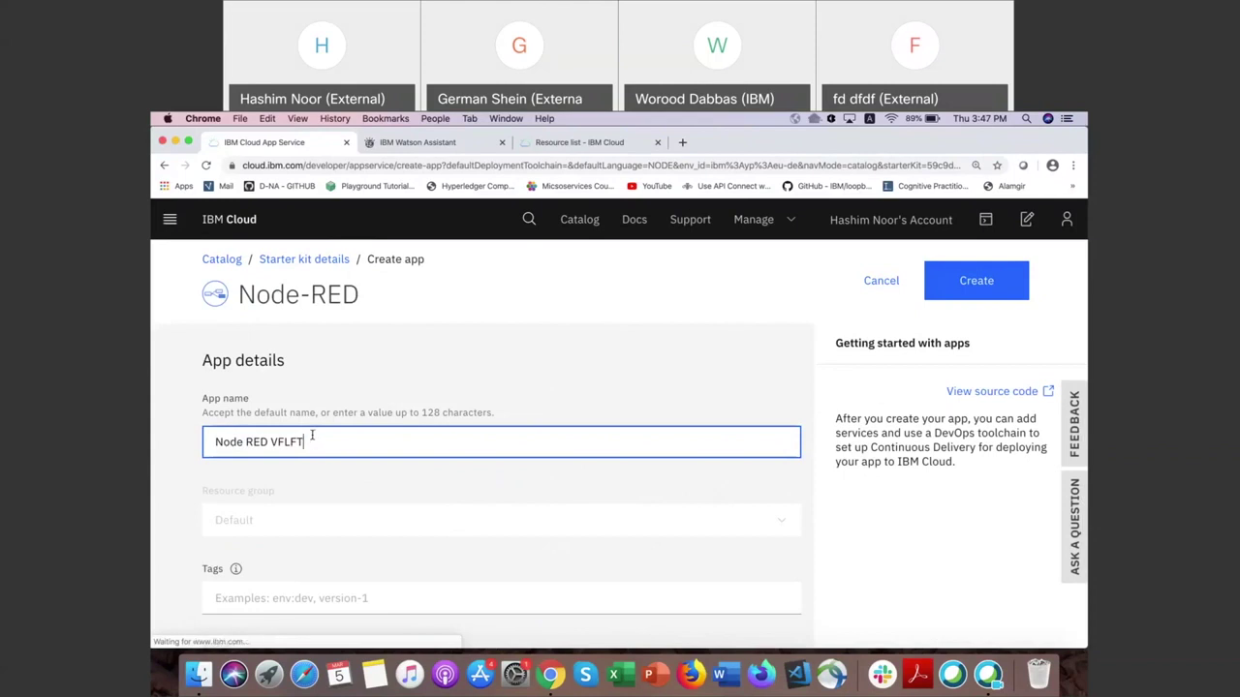
Step: Set the Cloudant service's region to London and create the Node-RED app with the default name and Lite plan
{"action": "scroll", "coordinate": [314, 451], "scroll_direction": "down", "scroll_amount": 3}
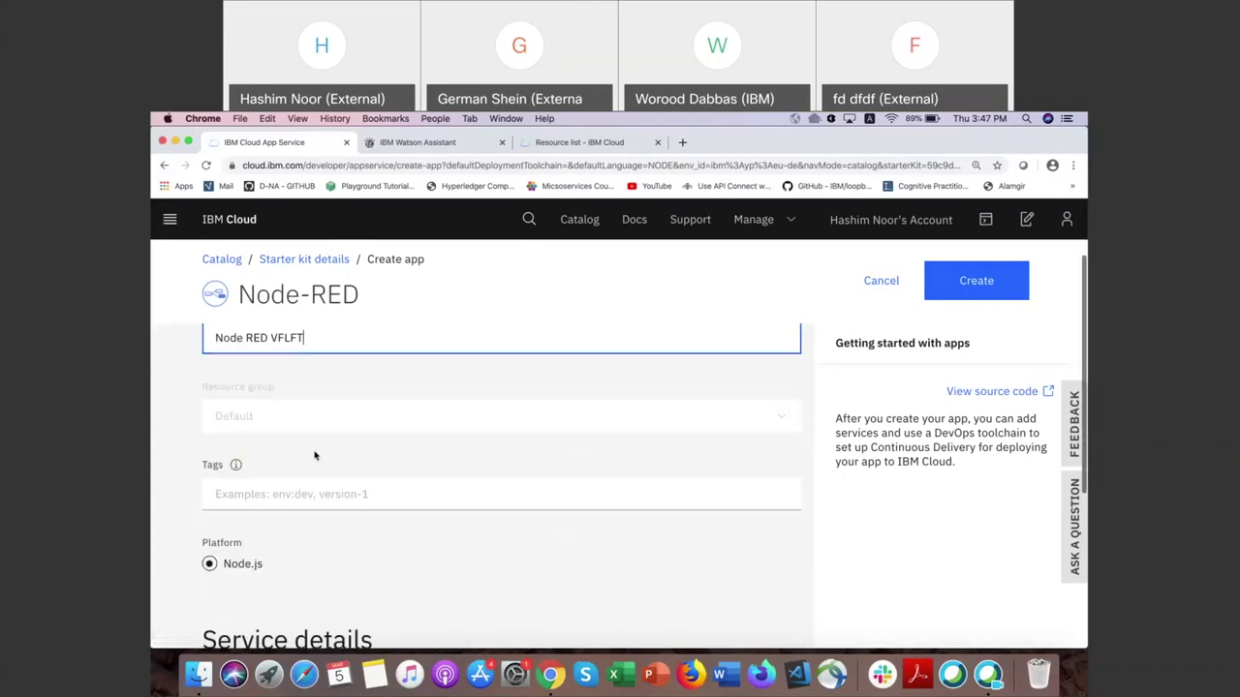
{"action": "scroll", "coordinate": [314, 456], "scroll_direction": "down", "scroll_amount": 4}
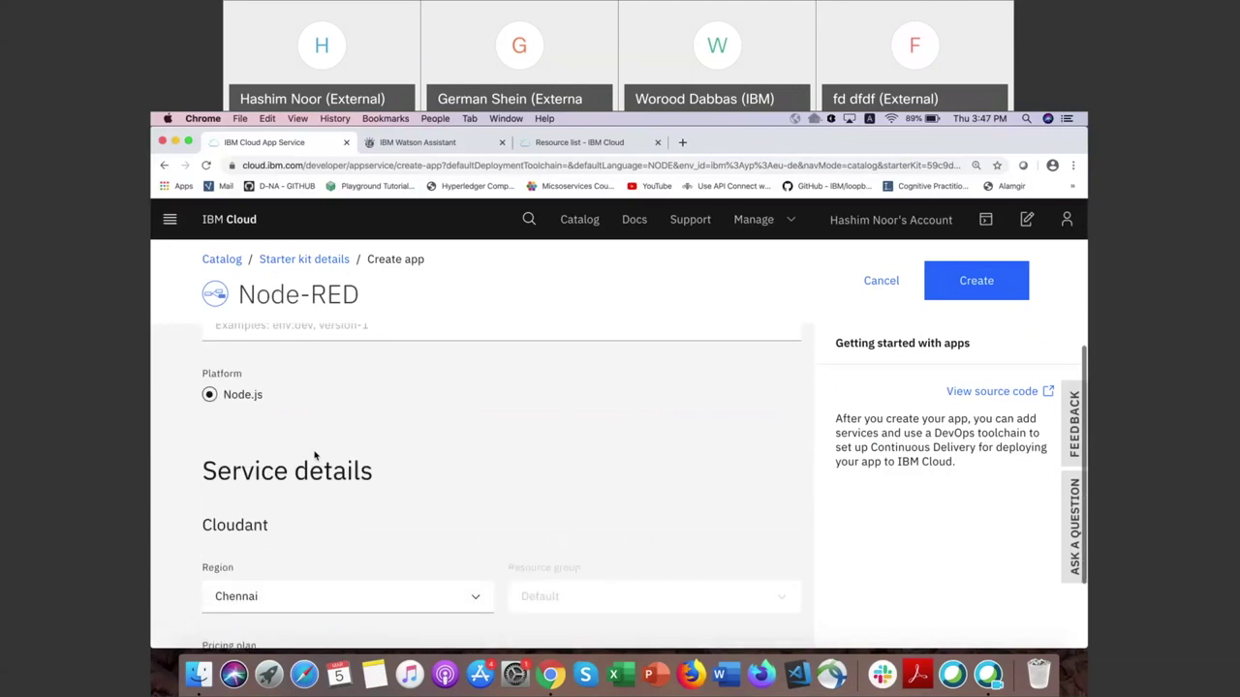
{"action": "scroll", "coordinate": [314, 456], "scroll_direction": "down", "scroll_amount": 2}
{"action": "scroll", "coordinate": [313, 456], "scroll_direction": "down", "scroll_amount": 1}
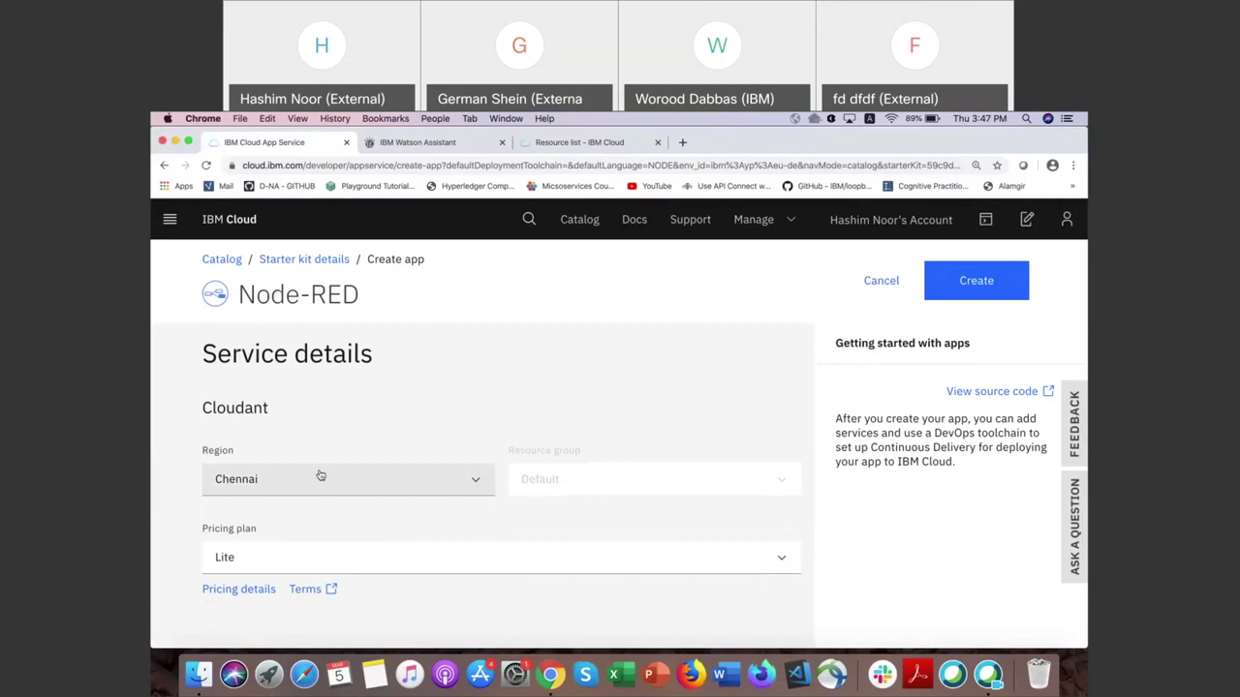
{"action": "left_click", "coordinate": [320, 475]}
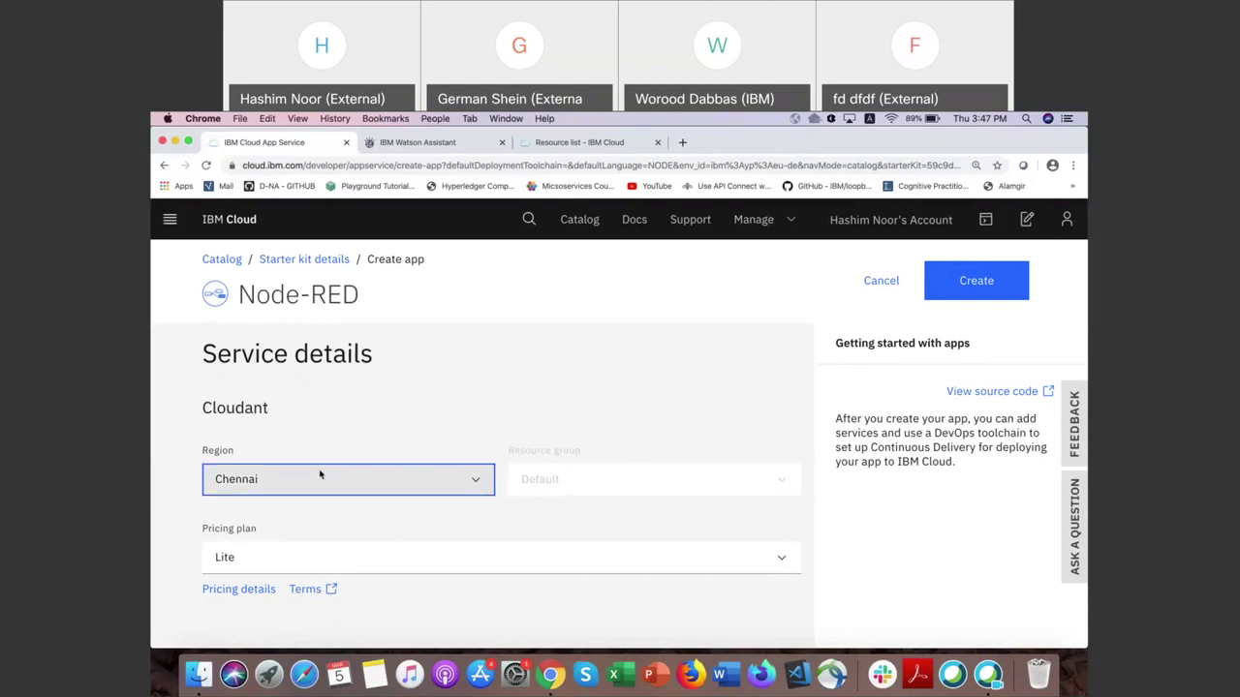
{"action": "left_click", "coordinate": [320, 475]}
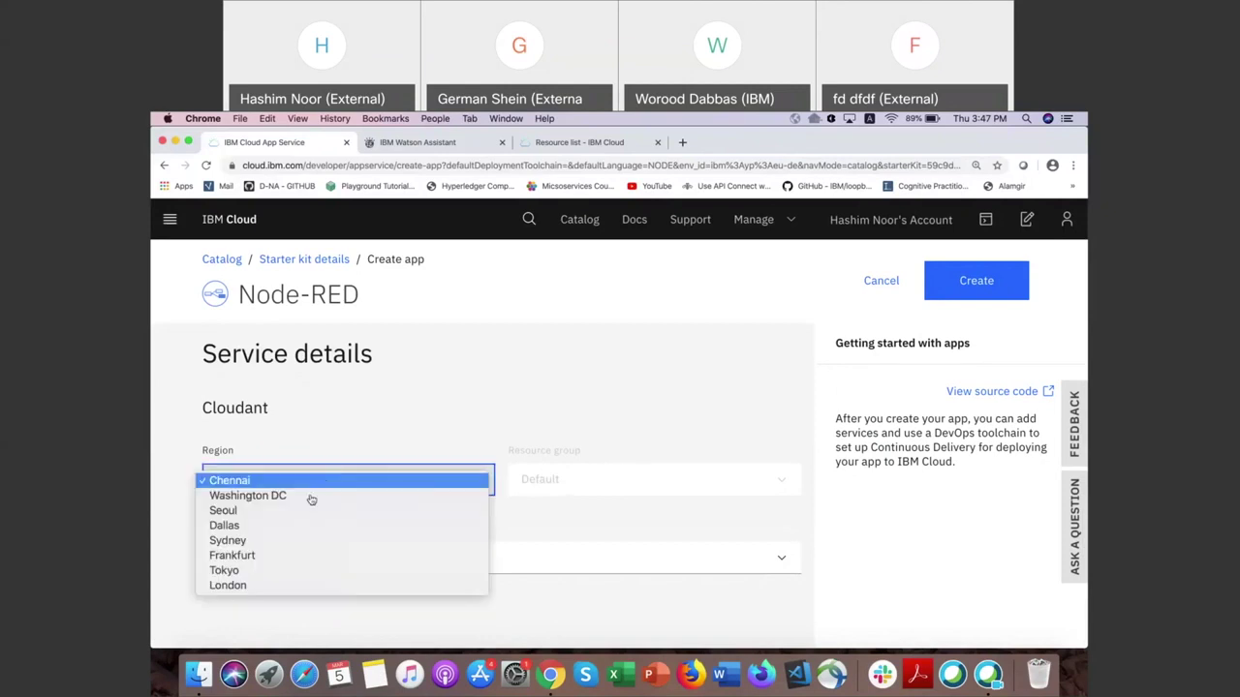
{"action": "left_click", "coordinate": [289, 586]}
{"action": "scroll", "coordinate": [575, 355], "scroll_direction": "up", "scroll_amount": 1}
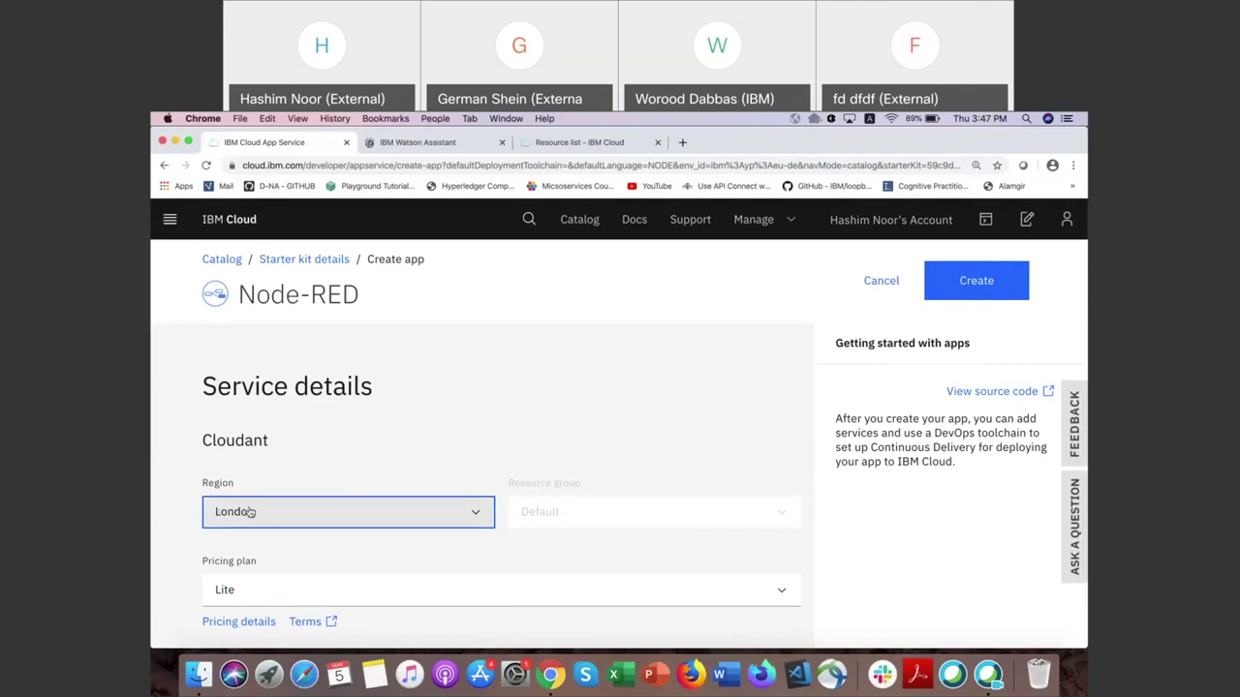
{"action": "left_click", "coordinate": [995, 279]}
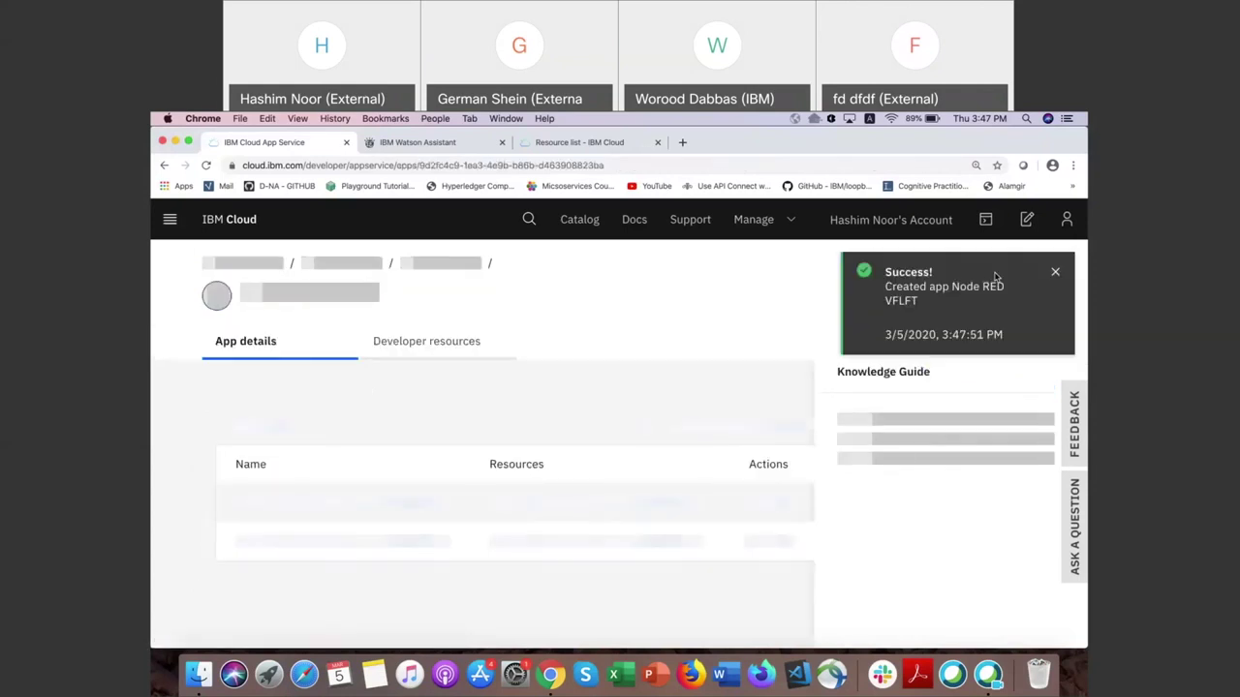
Step: Dismiss the creation notification and check the Cloudant service's provisioning status in the app details
{"action": "left_click", "coordinate": [1056, 272]}
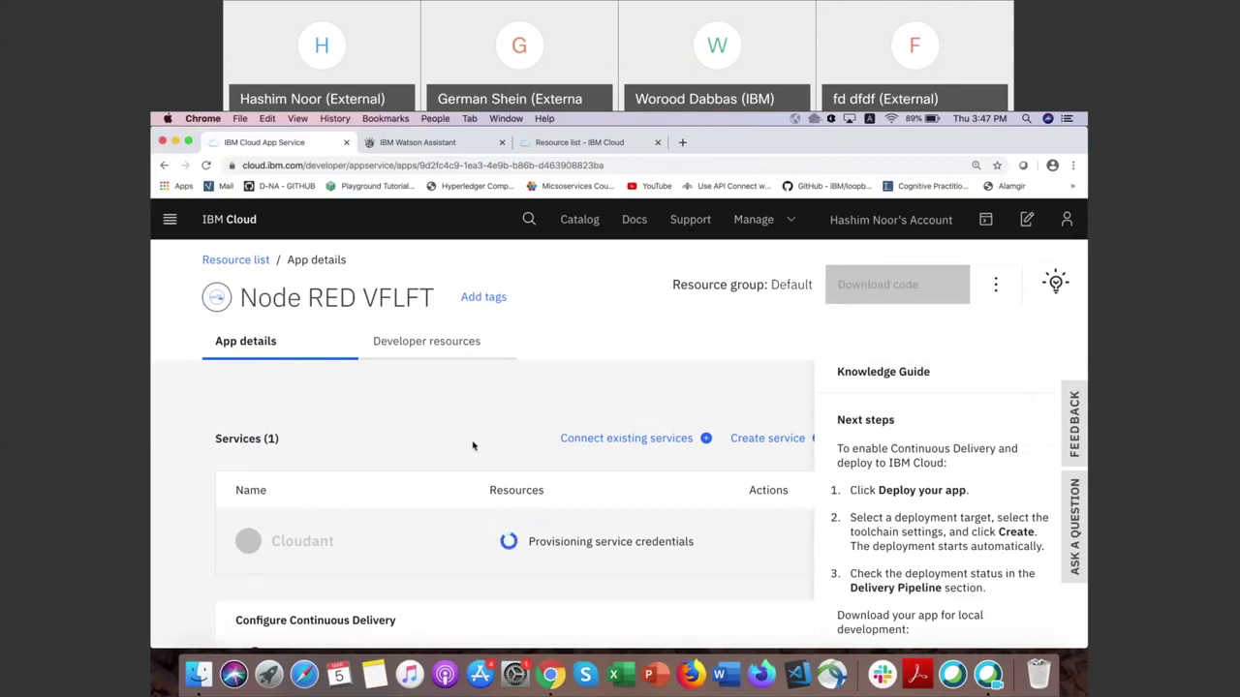
{"action": "scroll", "coordinate": [472, 446], "scroll_direction": "down", "scroll_amount": 1}
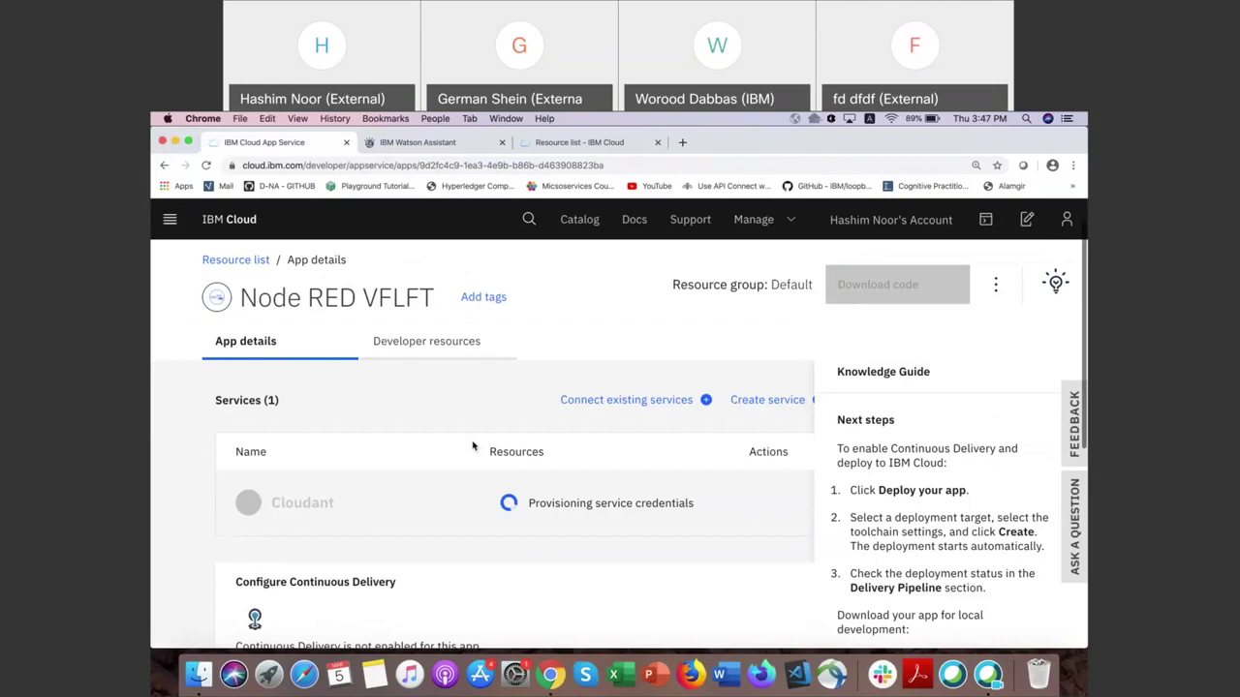
{"action": "scroll", "coordinate": [473, 445], "scroll_direction": "up", "scroll_amount": 1}
{"action": "scroll", "coordinate": [472, 445], "scroll_direction": "right", "scroll_amount": 1}
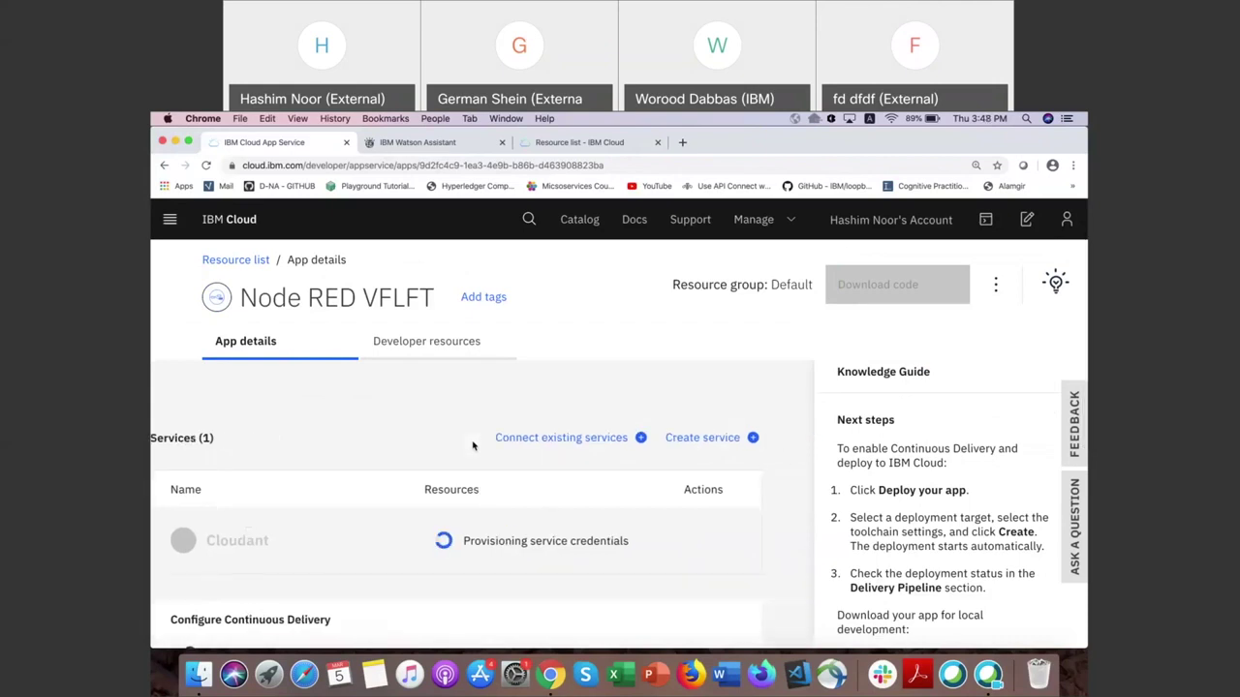
Step: Review the Knowledge Guide's next steps and the Continuous Delivery section while monitoring the Cloudant service's provisioning
{"action": "scroll", "coordinate": [473, 445], "scroll_direction": "left", "scroll_amount": 1}
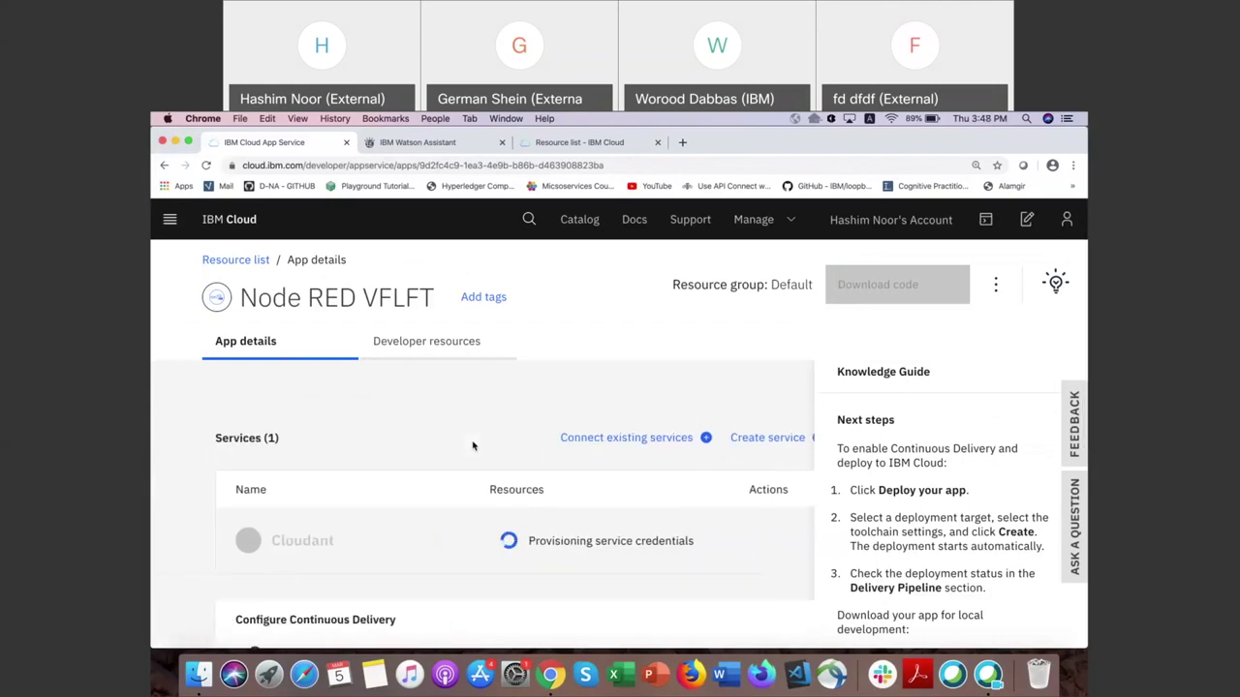
{"action": "scroll", "coordinate": [951, 433], "scroll_direction": "down", "scroll_amount": 2}
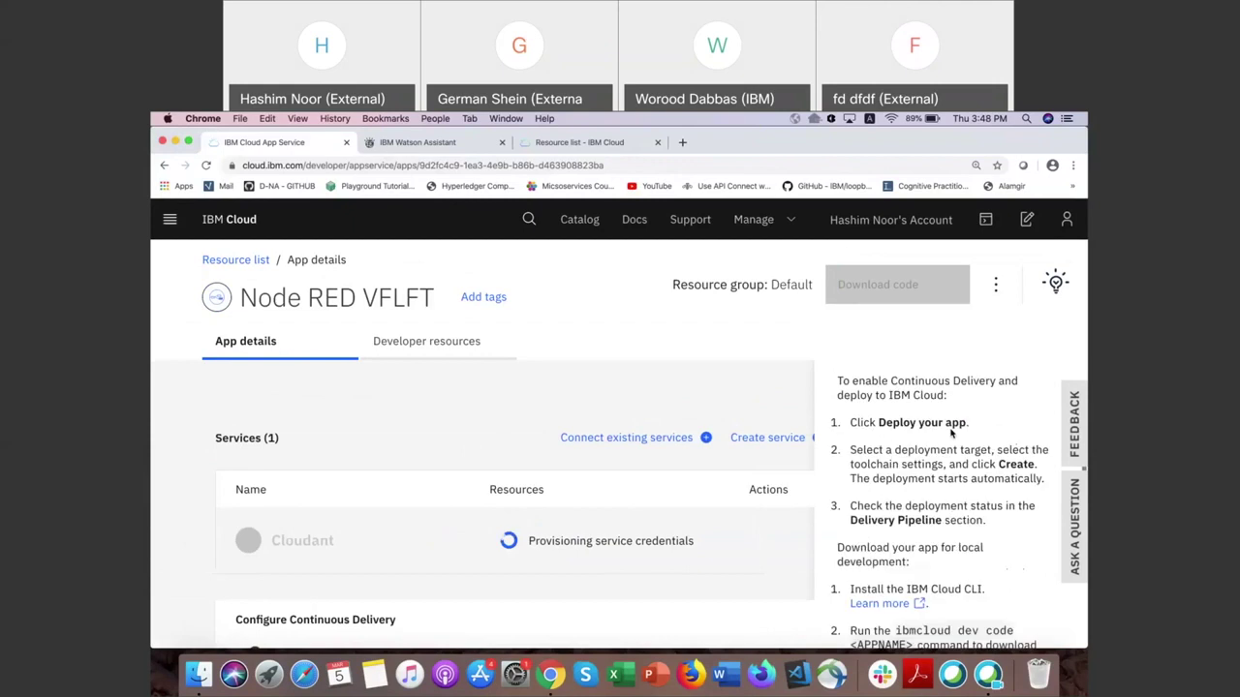
{"action": "scroll", "coordinate": [951, 433], "scroll_direction": "up", "scroll_amount": 1}
{"action": "scroll", "coordinate": [451, 495], "scroll_direction": "down", "scroll_amount": 4}
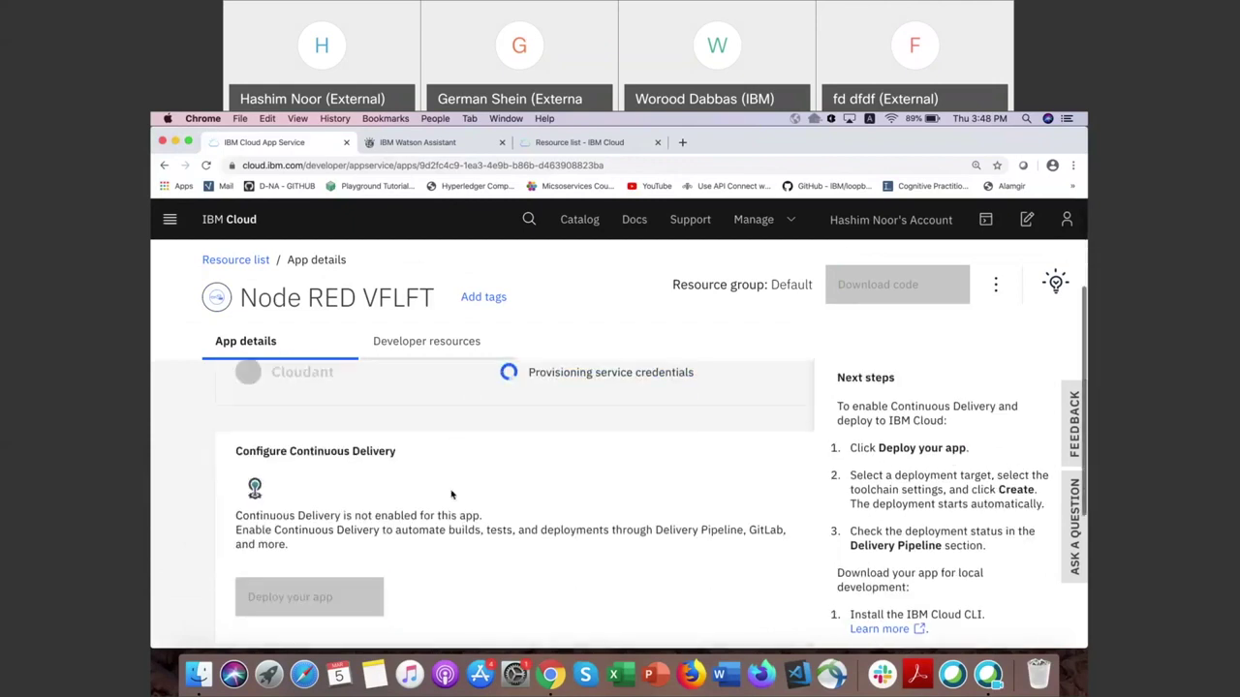
{"action": "scroll", "coordinate": [465, 493], "scroll_direction": "down", "scroll_amount": 1}
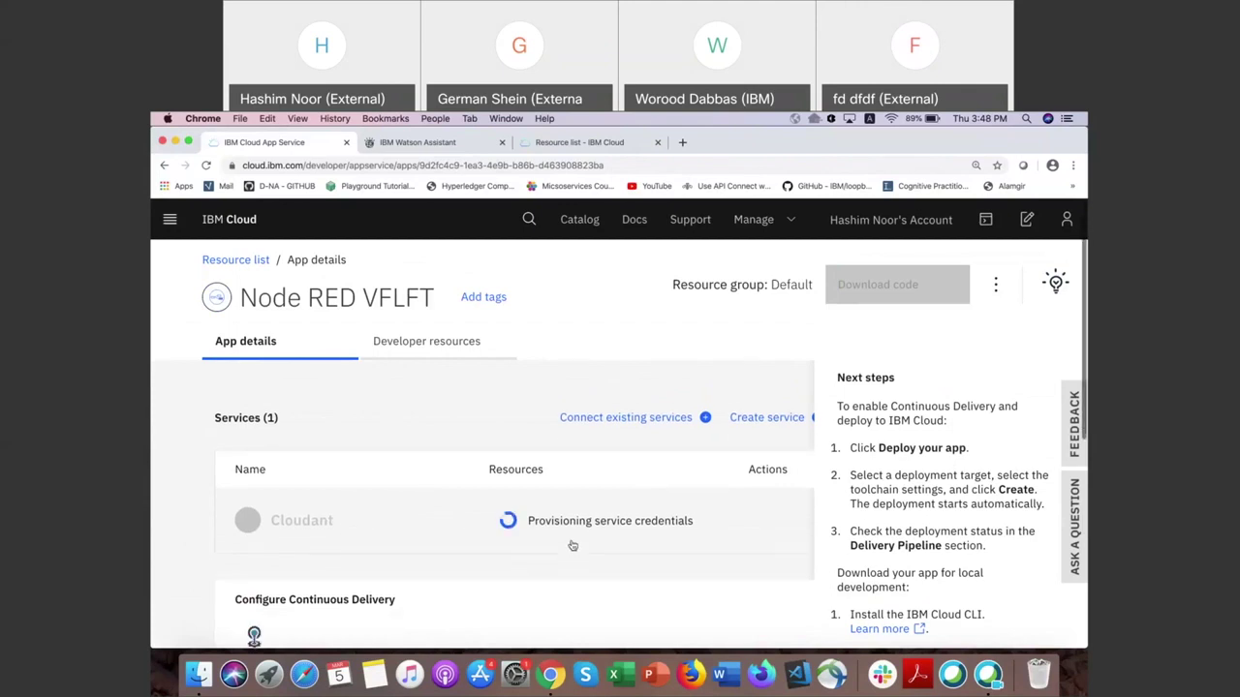
{"action": "scroll", "coordinate": [573, 550], "scroll_direction": "down", "scroll_amount": 3}
{"action": "scroll", "coordinate": [573, 545], "scroll_direction": "down", "scroll_amount": 1}
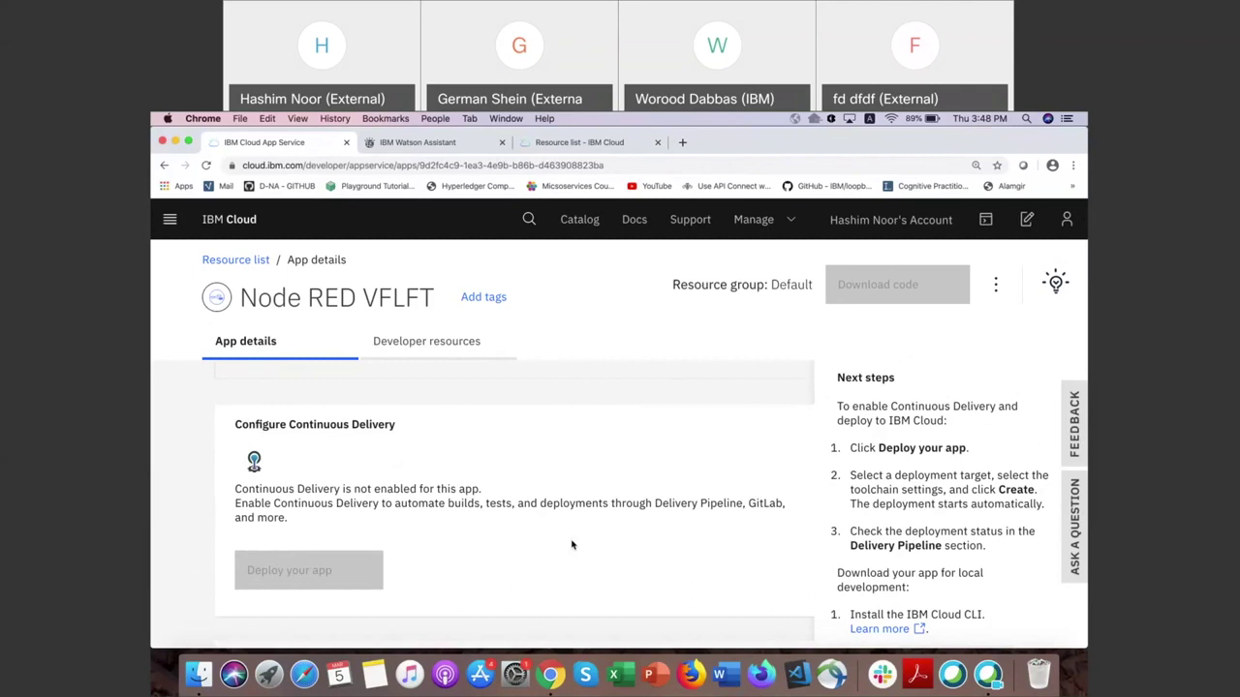
{"action": "scroll", "coordinate": [573, 545], "scroll_direction": "up", "scroll_amount": 2}
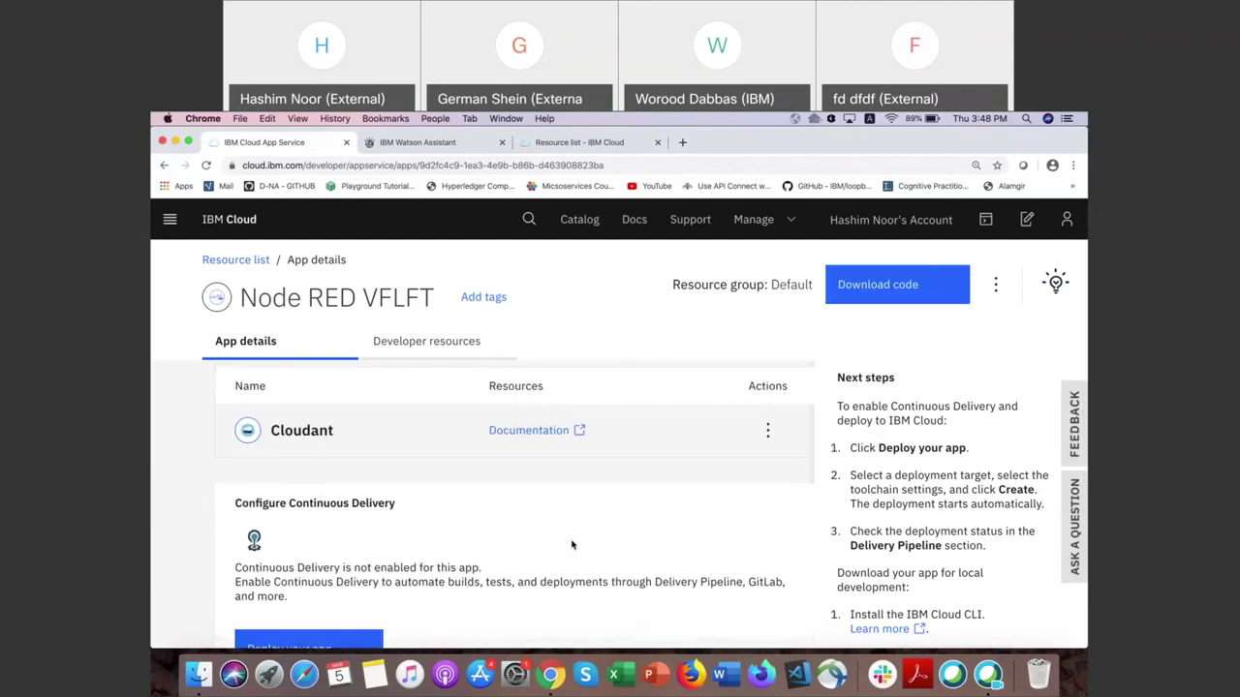
{"action": "scroll", "coordinate": [572, 546], "scroll_direction": "down", "scroll_amount": 2}
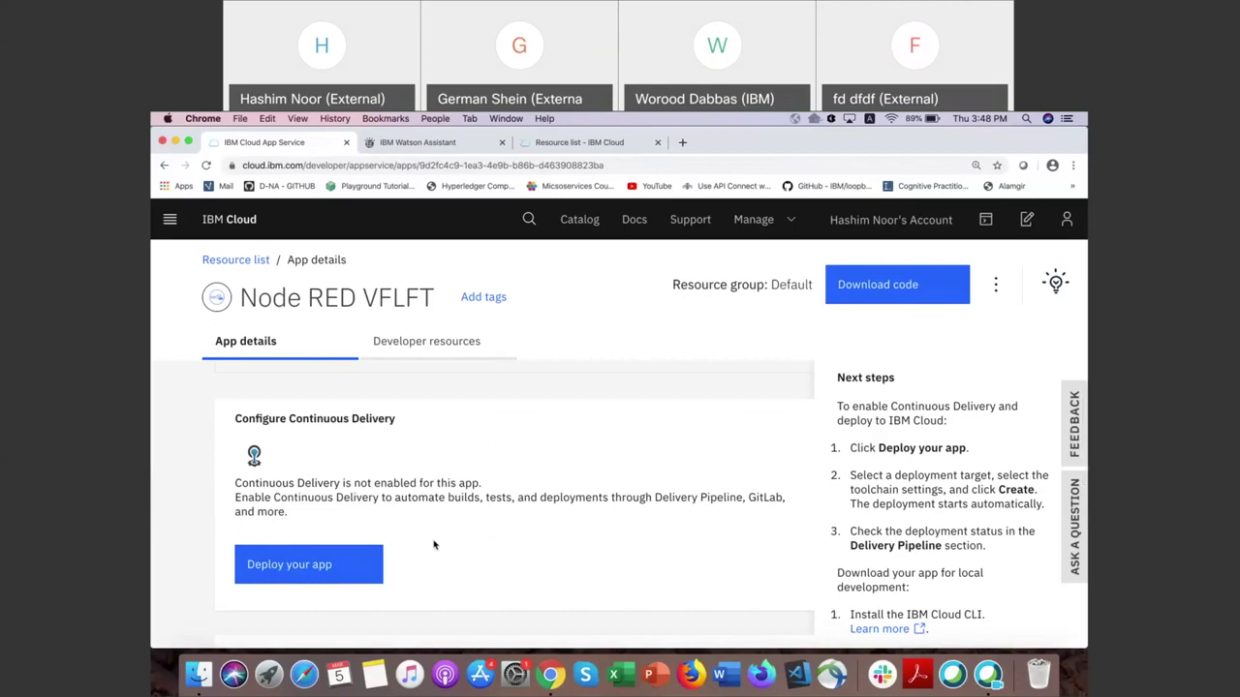
Step: Start deploying the app to IBM Cloud Foundry and generate a new full-access IBM Cloud API key for it
{"action": "left_click", "coordinate": [279, 567]}
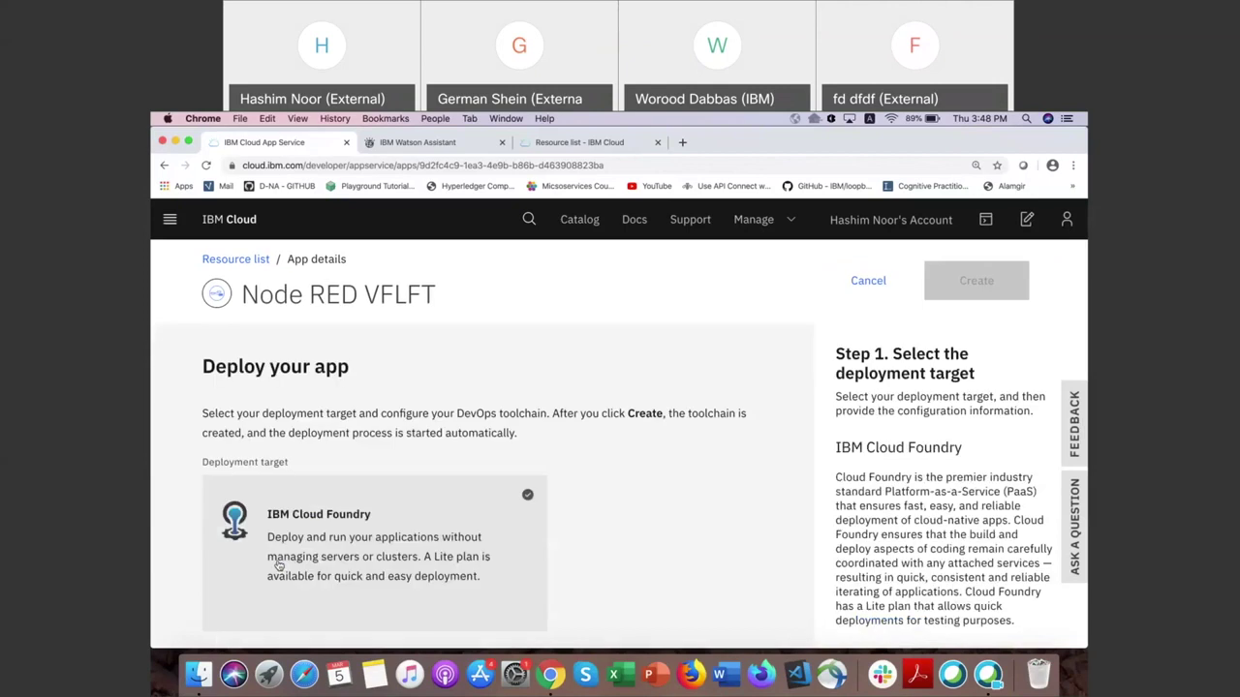
{"action": "scroll", "coordinate": [707, 418], "scroll_direction": "down", "scroll_amount": 2}
{"action": "scroll", "coordinate": [707, 424], "scroll_direction": "up", "scroll_amount": 2}
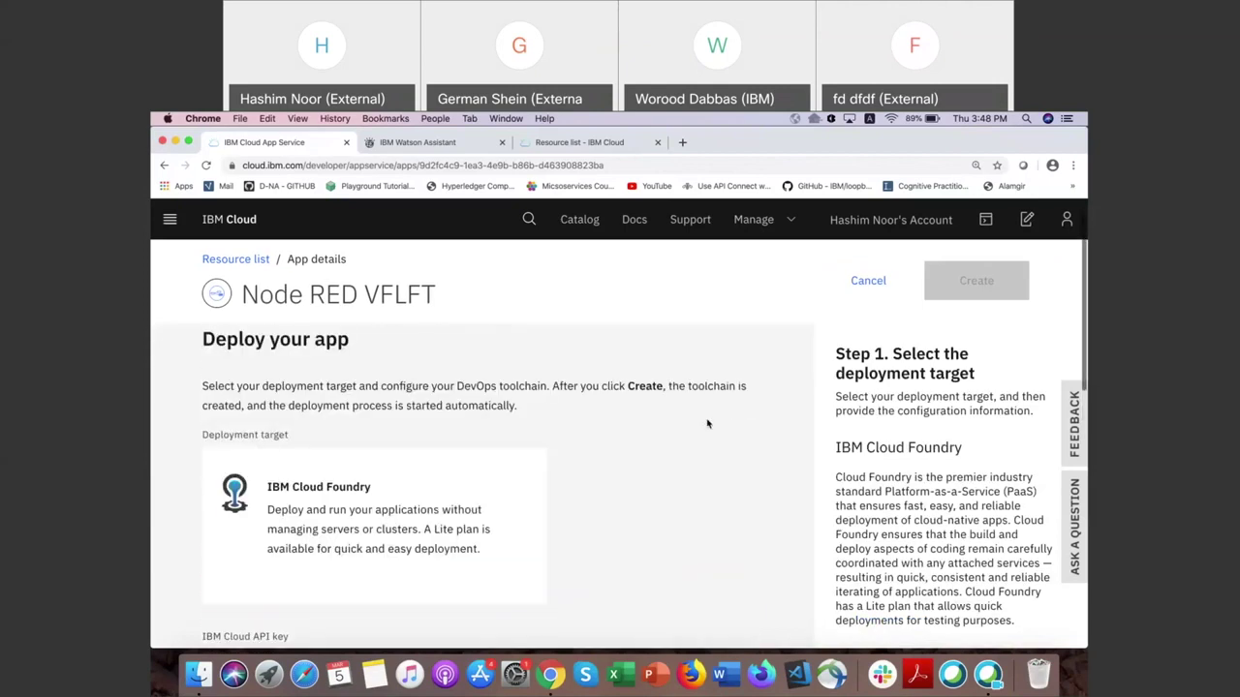
{"action": "scroll", "coordinate": [707, 423], "scroll_direction": "down", "scroll_amount": 3}
{"action": "scroll", "coordinate": [707, 423], "scroll_direction": "down", "scroll_amount": 1}
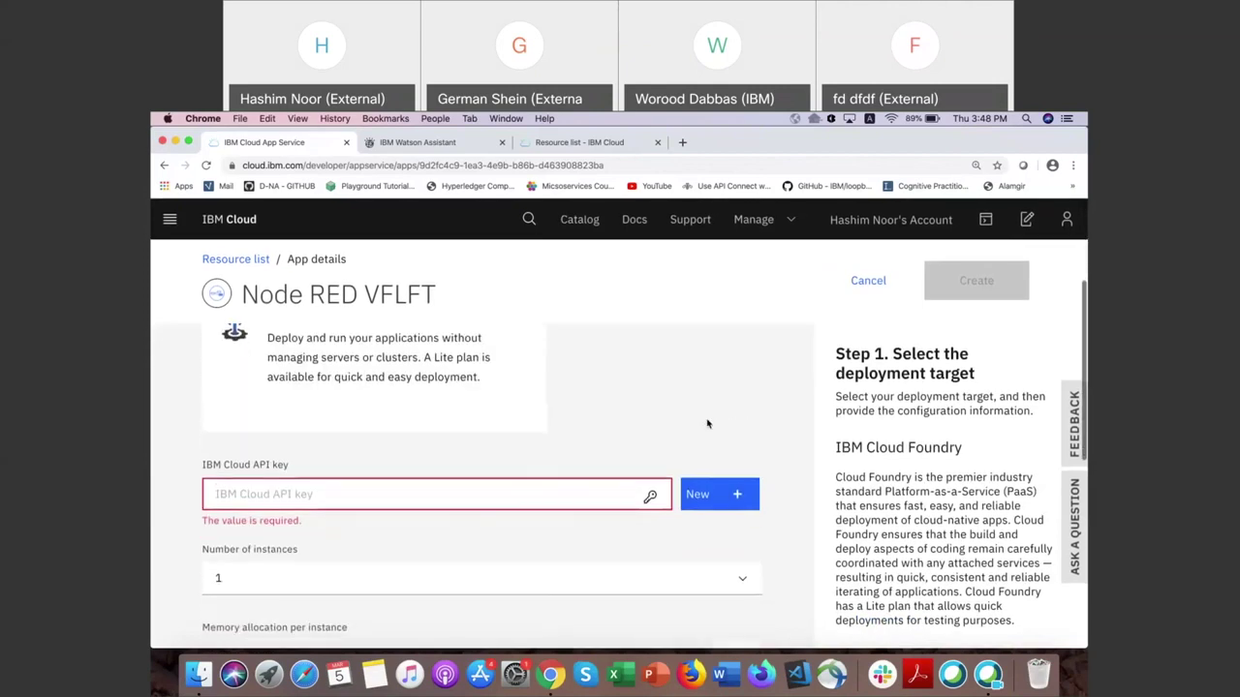
{"action": "scroll", "coordinate": [708, 424], "scroll_direction": "down", "scroll_amount": 1}
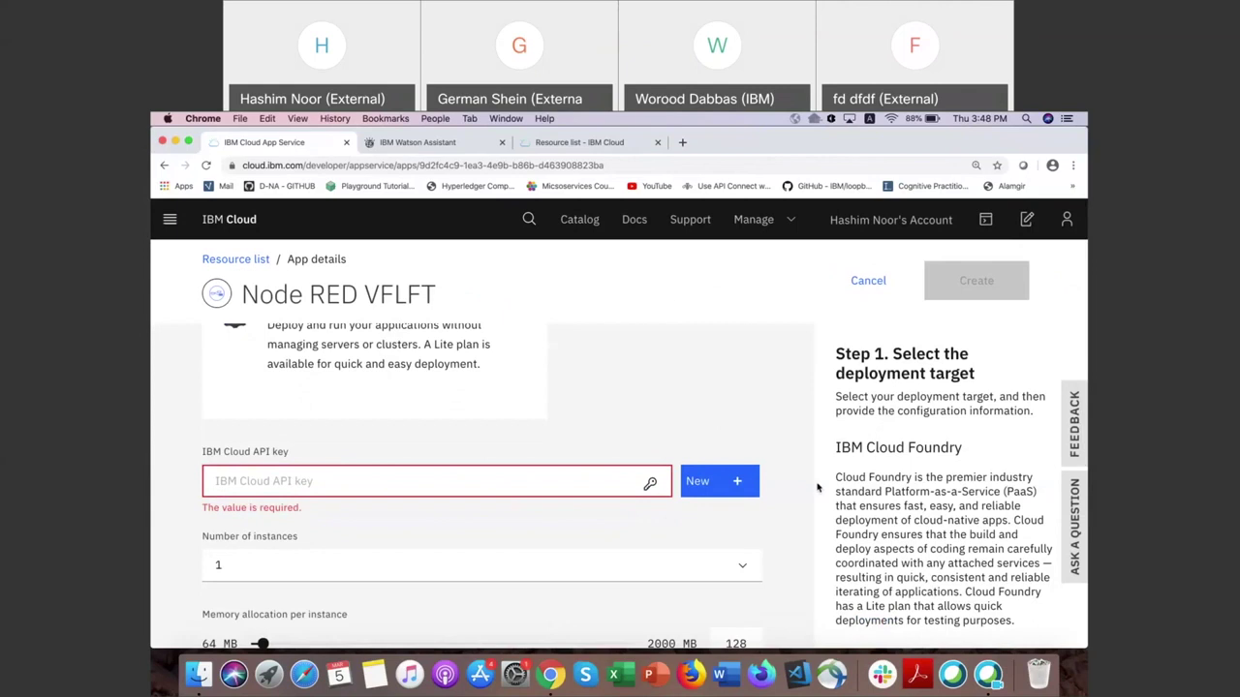
{"action": "left_click", "coordinate": [725, 494]}
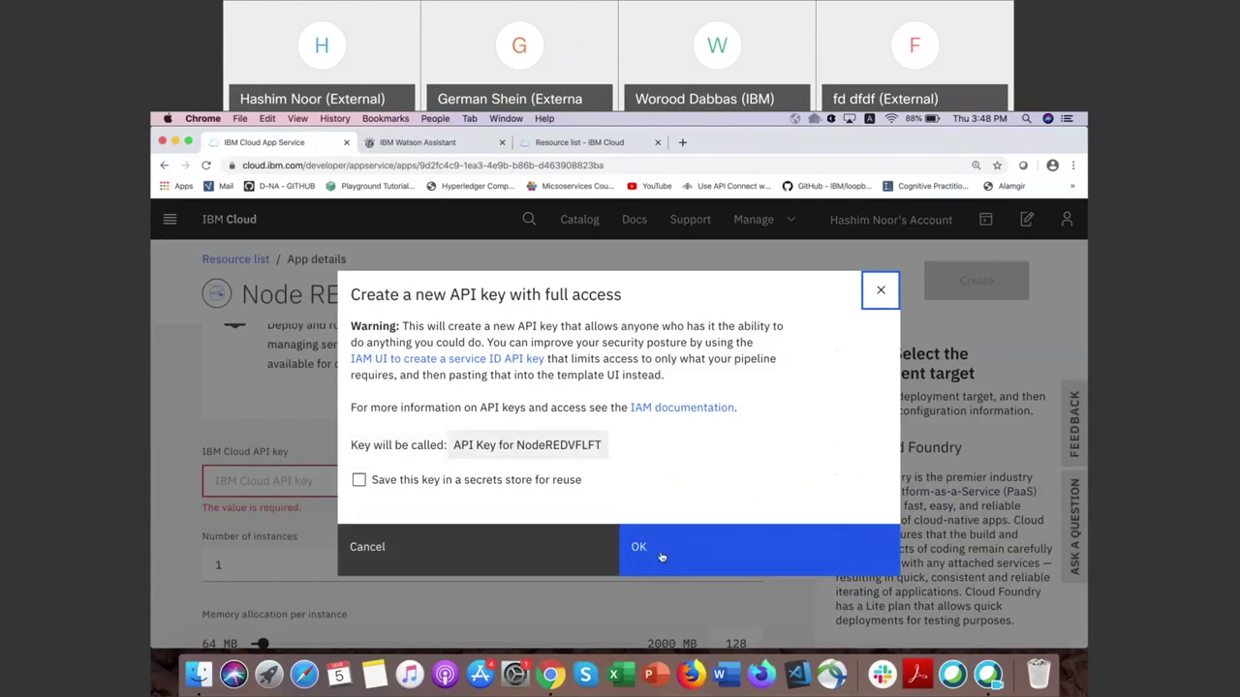
{"action": "left_click", "coordinate": [699, 570]}
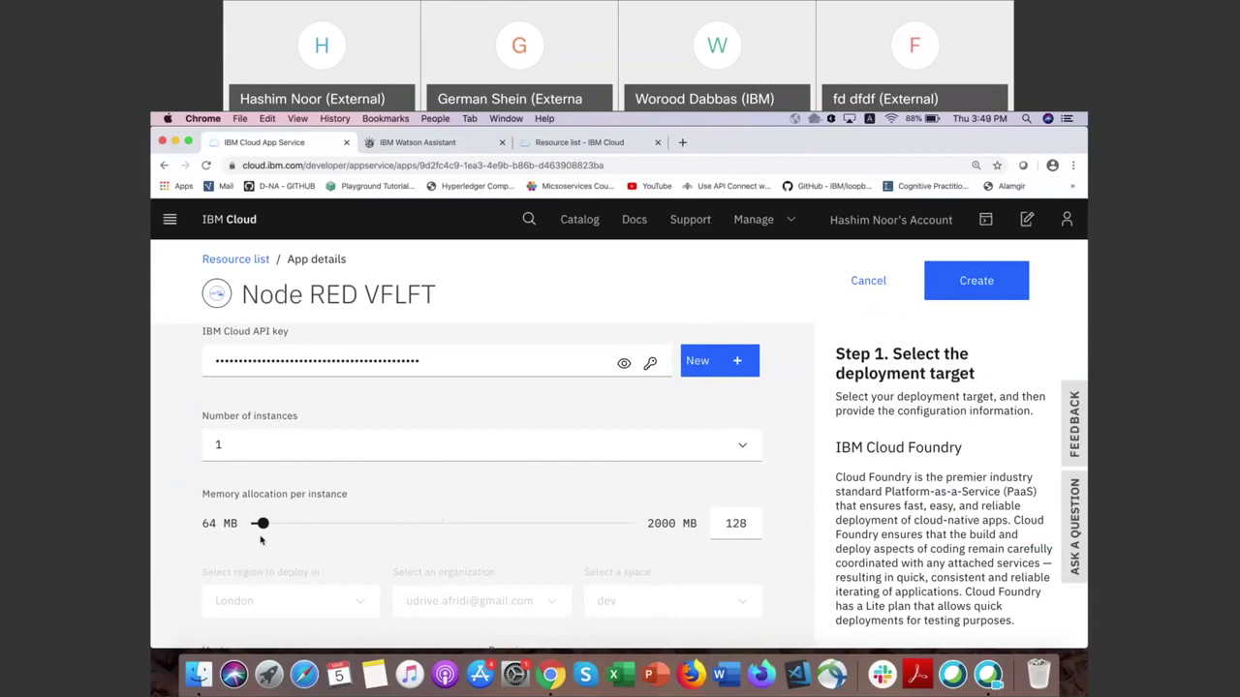
Step: Increase the memory allocation per instance for the Cloud Foundry deployment
{"action": "left_click", "coordinate": [262, 525]}
{"action": "left_click_drag", "start_coordinate": [264, 528], "coordinate": [274, 528]}
{"action": "left_click_drag", "start_coordinate": [280, 528], "coordinate": [286, 529]}
Step: Set the DevOps toolchain's region to London and create the toolchain to start the deployment
{"action": "scroll", "coordinate": [724, 446], "scroll_direction": "down", "scroll_amount": 5}
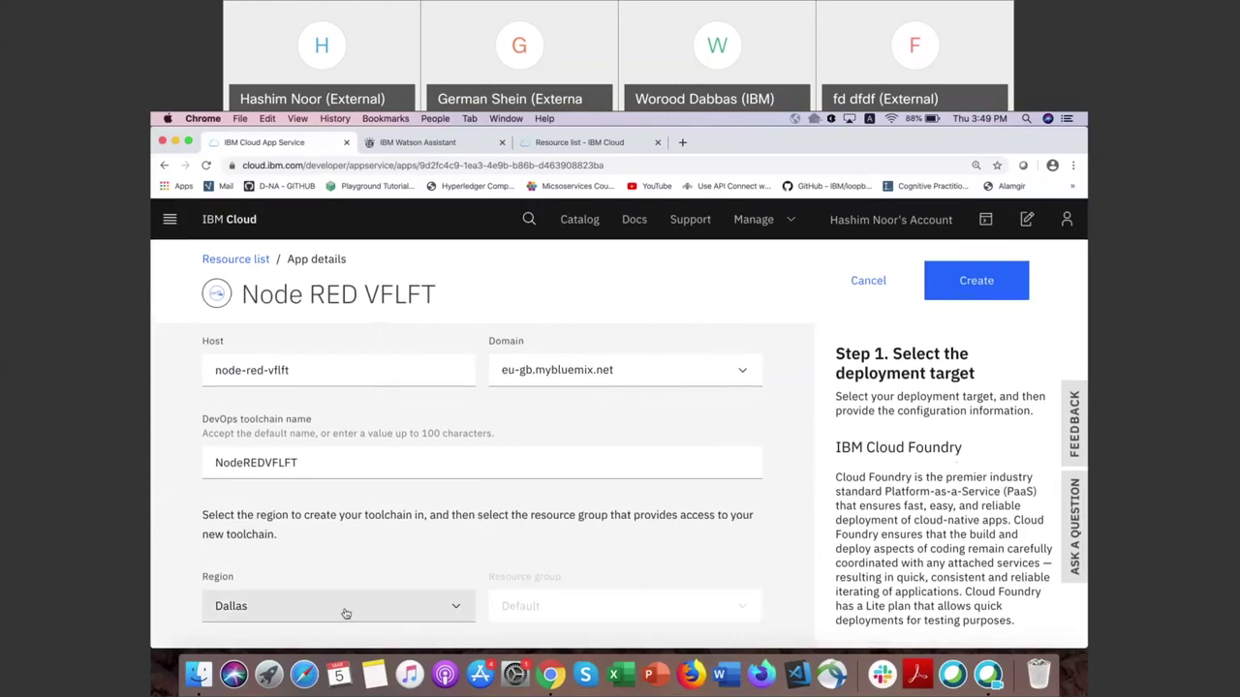
{"action": "left_click", "coordinate": [346, 607]}
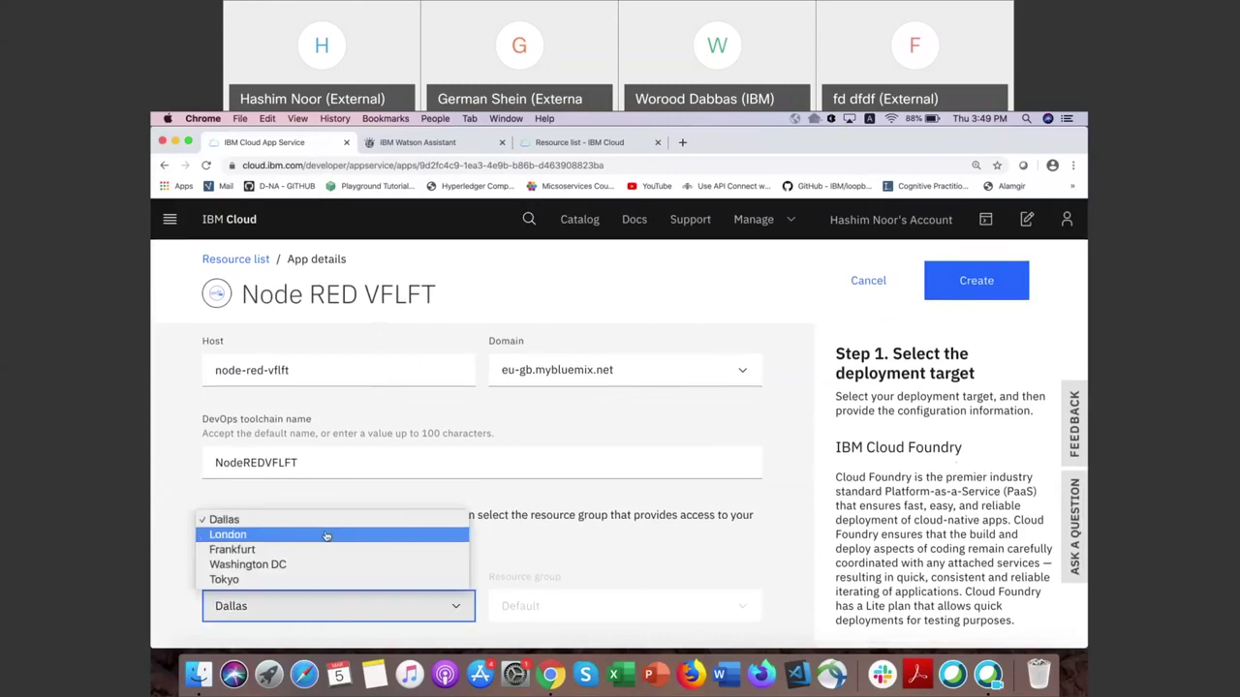
{"action": "left_click", "coordinate": [323, 534]}
{"action": "scroll", "coordinate": [404, 584], "scroll_direction": "down", "scroll_amount": 1}
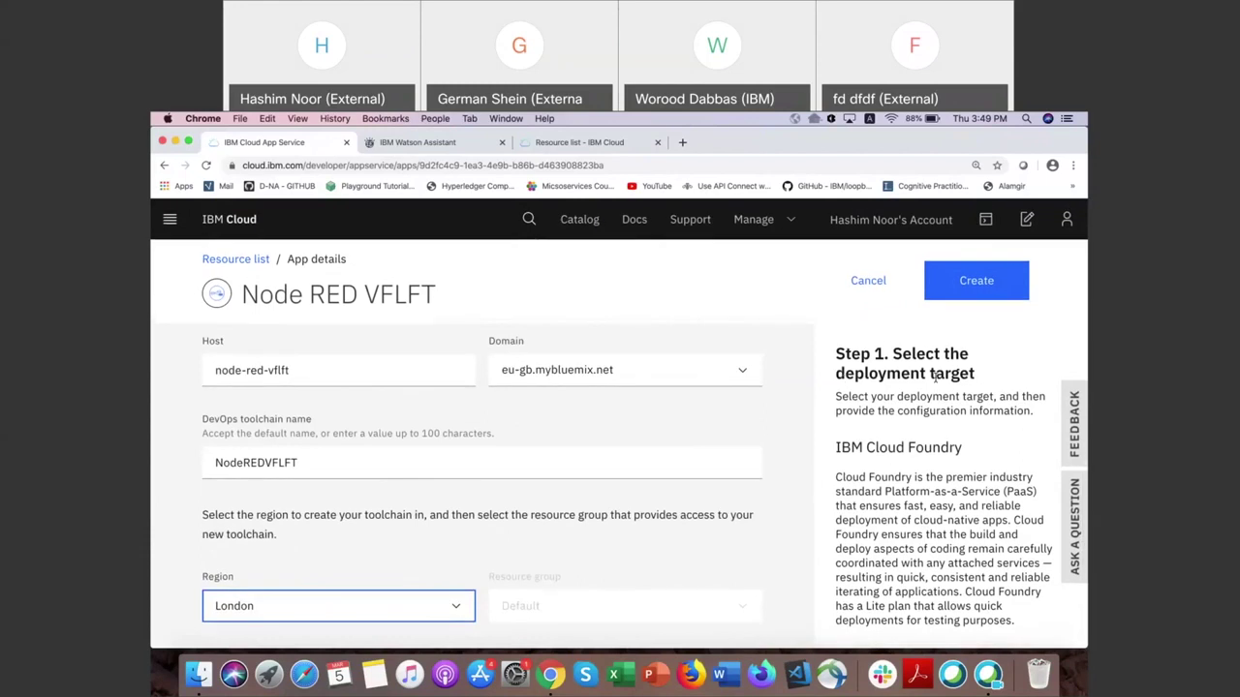
{"action": "left_click", "coordinate": [971, 287]}
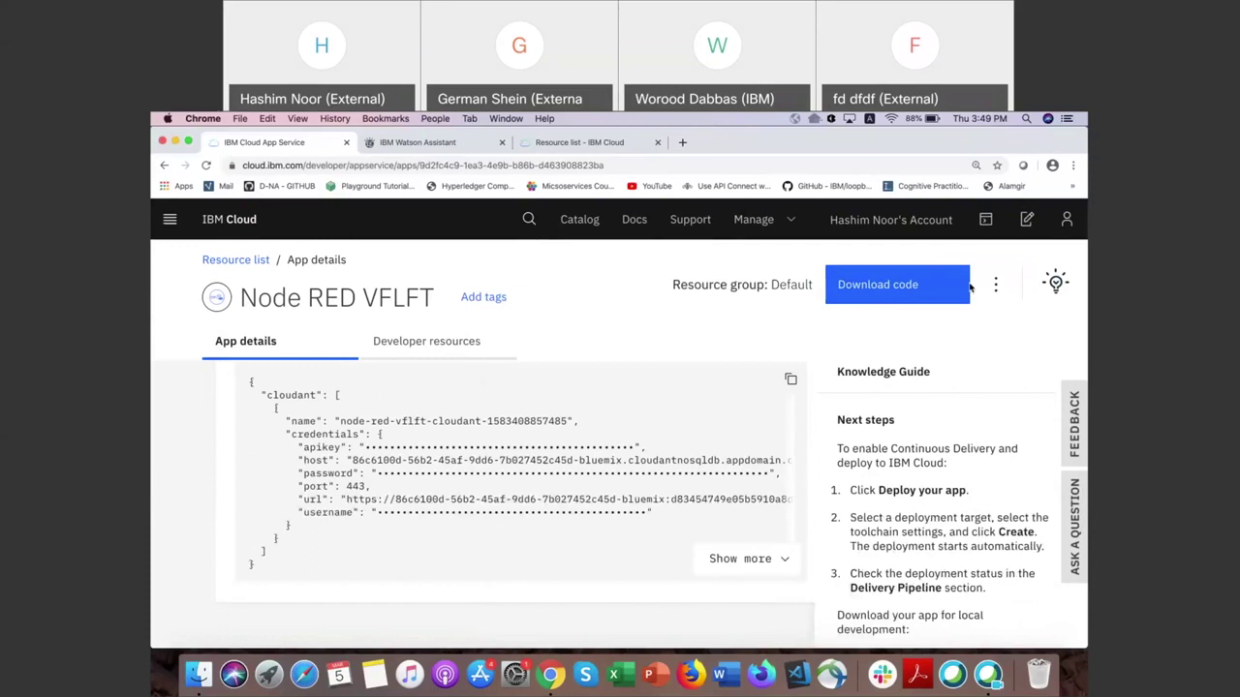
Step: Check the Continuous Delivery progress and the toolchain's Delivery Pipelines status in the app details
{"action": "scroll", "coordinate": [697, 500], "scroll_direction": "up", "scroll_amount": 2}
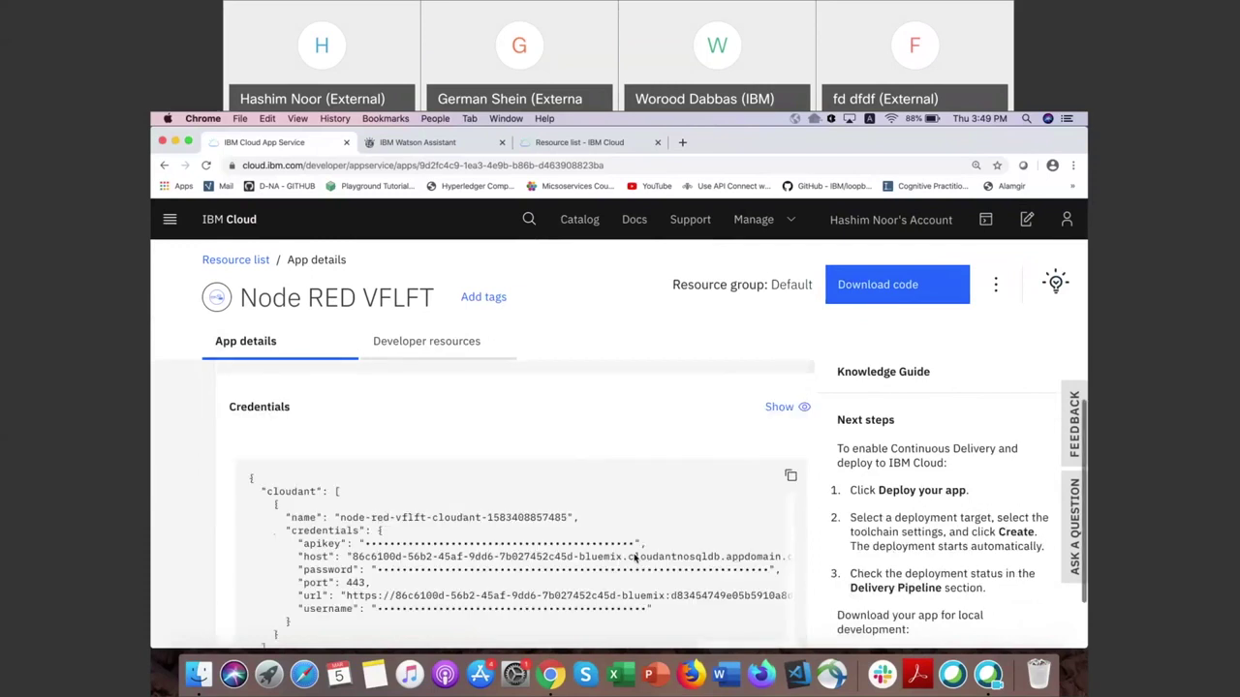
{"action": "scroll", "coordinate": [635, 558], "scroll_direction": "up", "scroll_amount": 2}
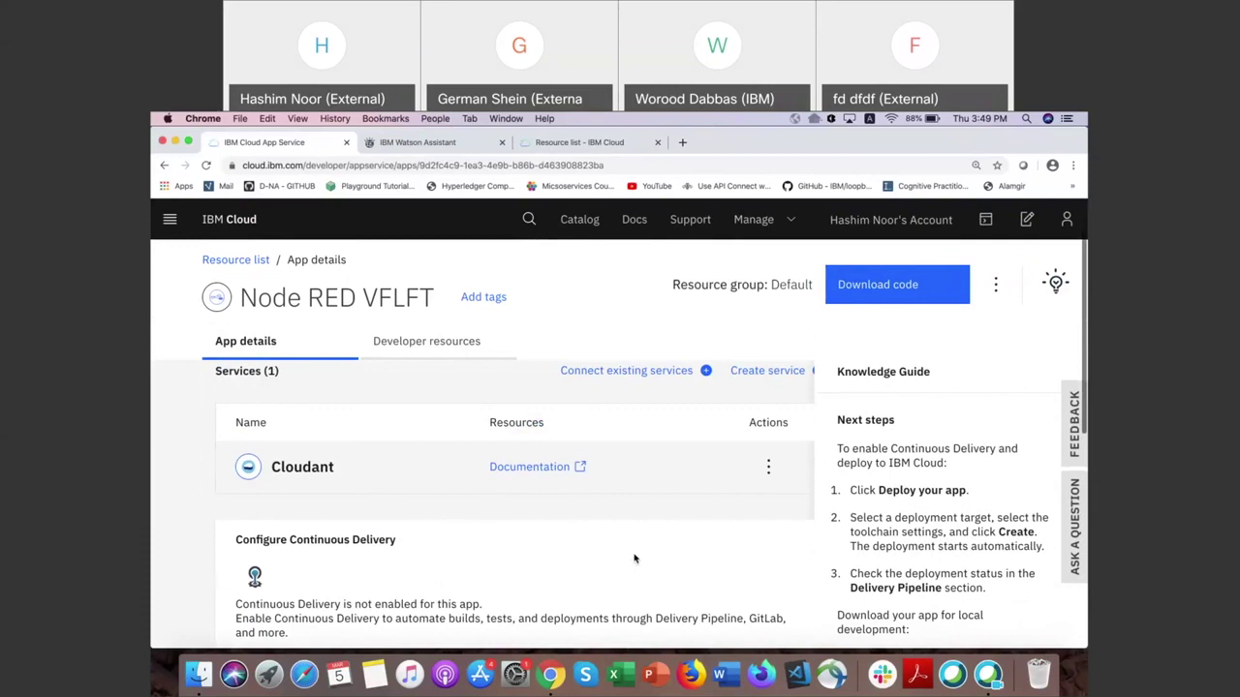
{"action": "scroll", "coordinate": [634, 558], "scroll_direction": "up", "scroll_amount": 2}
{"action": "scroll", "coordinate": [635, 559], "scroll_direction": "down", "scroll_amount": 5}
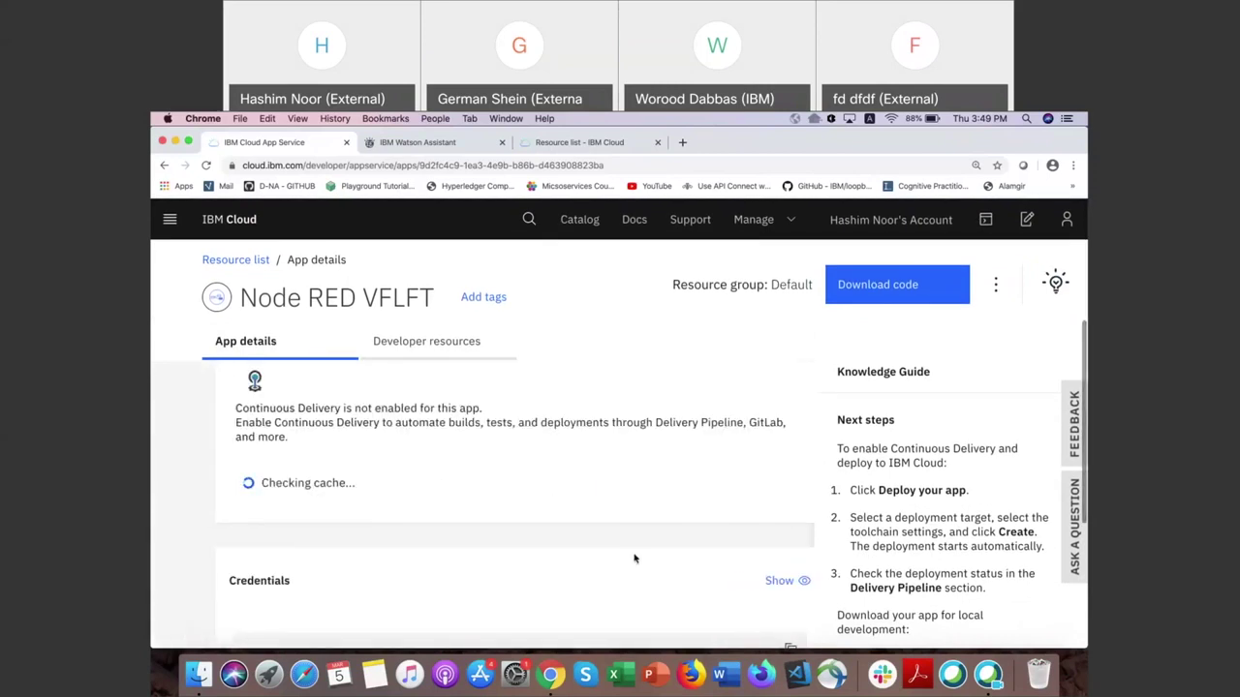
{"action": "scroll", "coordinate": [634, 558], "scroll_direction": "up", "scroll_amount": 1}
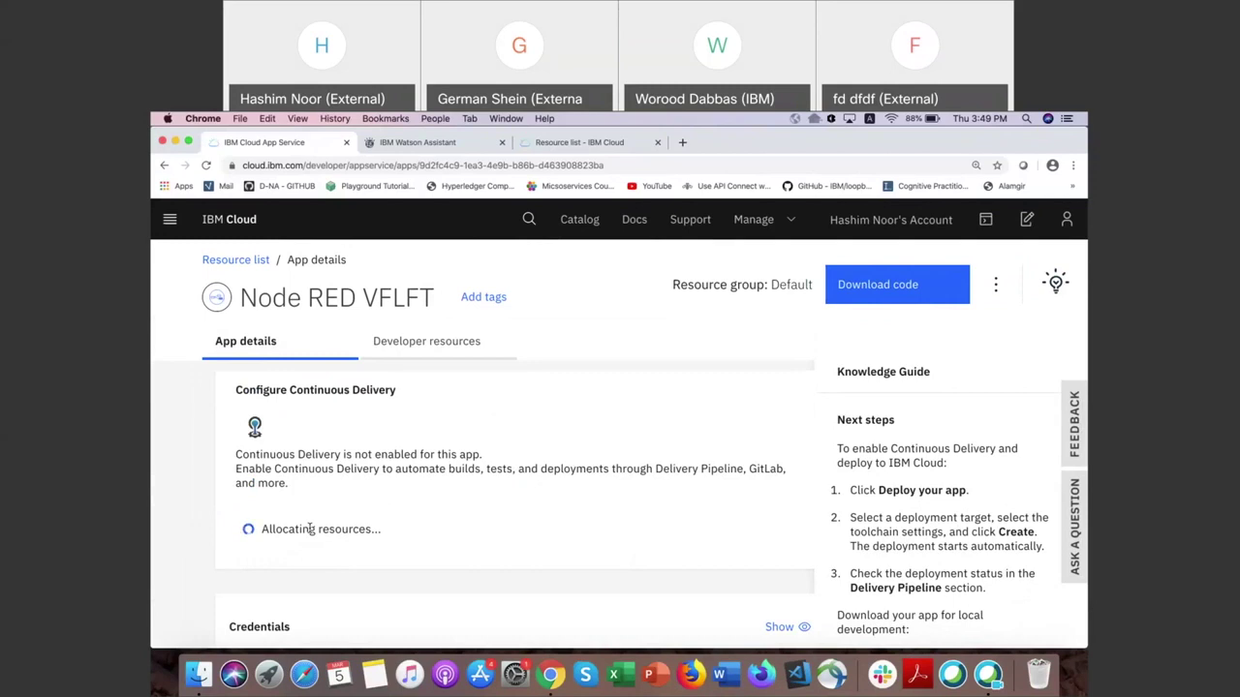
{"action": "scroll", "coordinate": [310, 529], "scroll_direction": "right", "scroll_amount": 2}
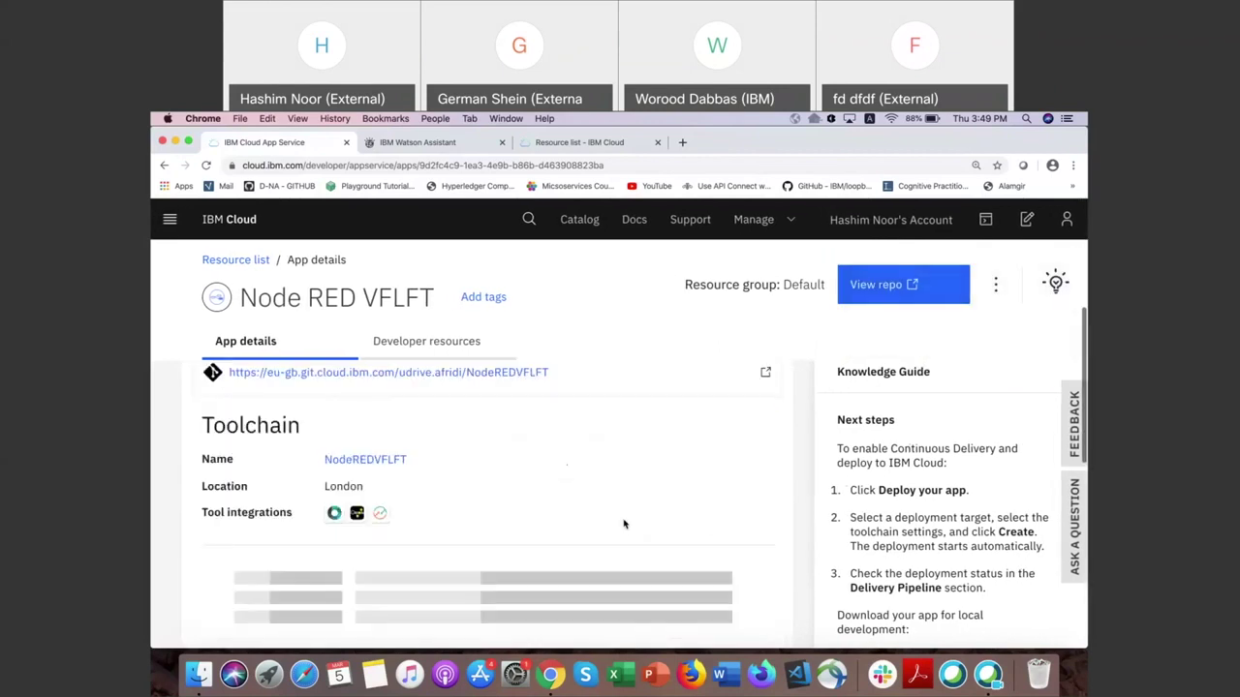
{"action": "scroll", "coordinate": [623, 523], "scroll_direction": "down", "scroll_amount": 4}
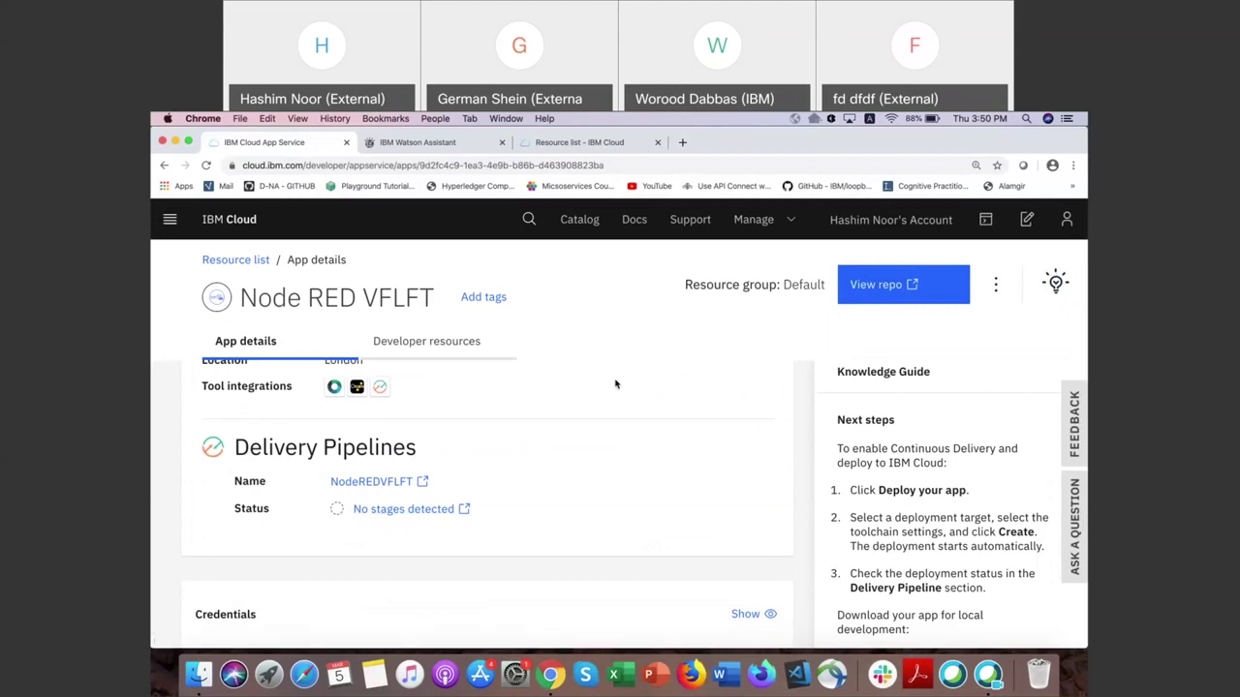
Step: Open the IBM Cloud dashboard in a new browser tab and inspect the Services and Cloud Foundry apps in its resource list
{"action": "right_click", "coordinate": [232, 220]}
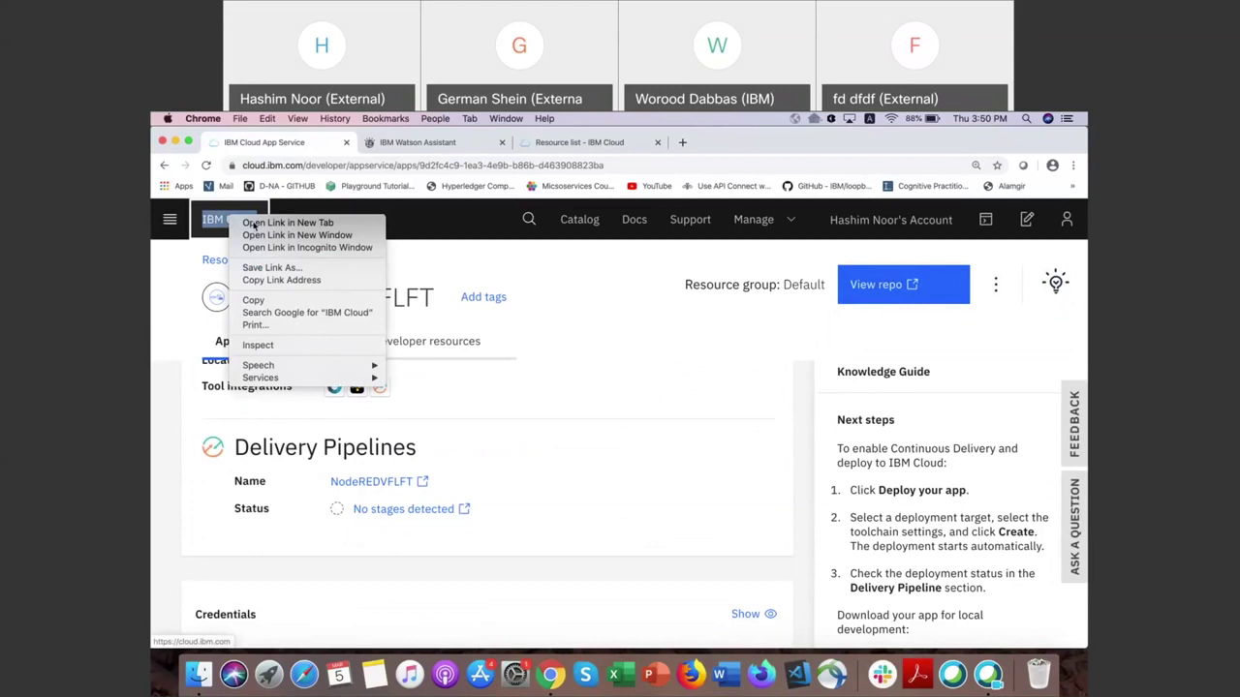
{"action": "left_click", "coordinate": [254, 222]}
{"action": "left_click_drag", "start_coordinate": [593, 147], "coordinate": [456, 151]}
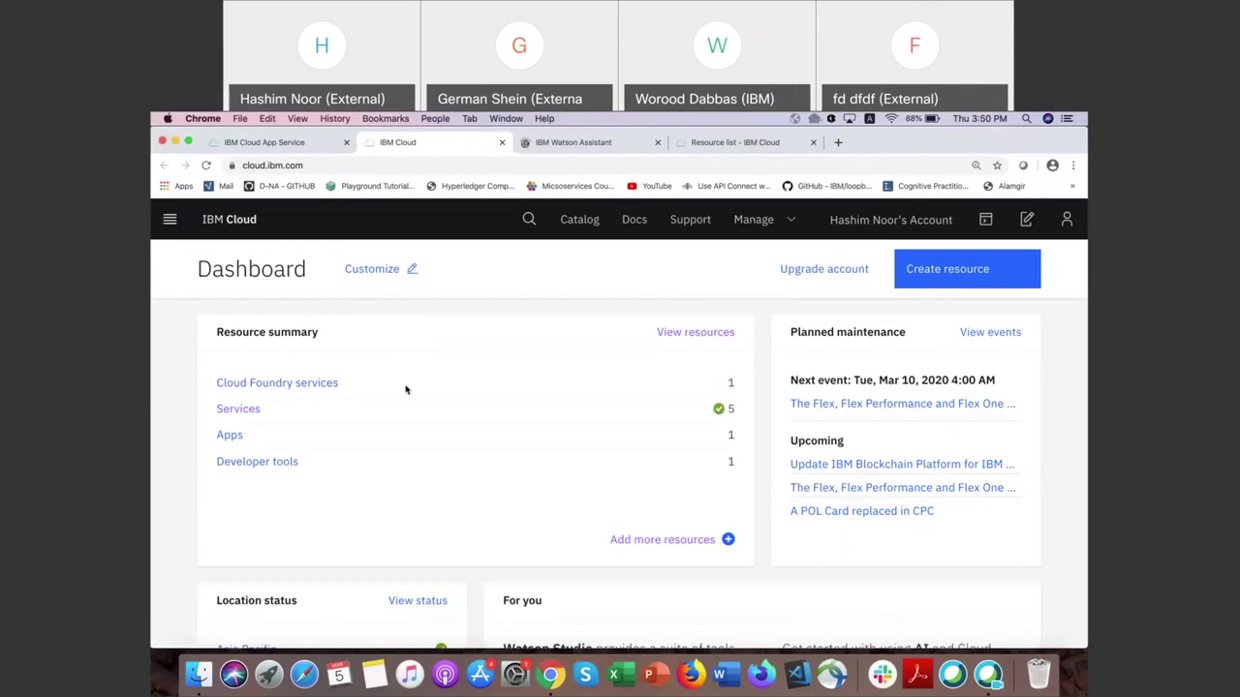
{"action": "left_click", "coordinate": [681, 332]}
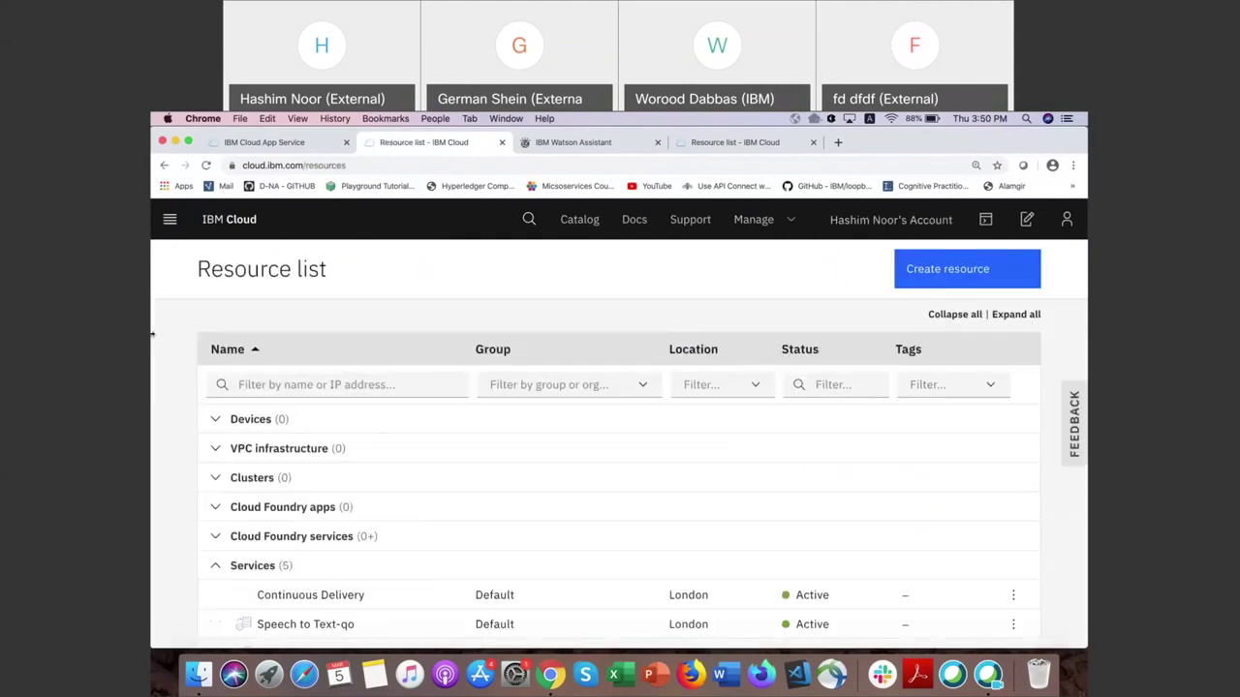
{"action": "scroll", "coordinate": [152, 334], "scroll_direction": "down", "scroll_amount": 2}
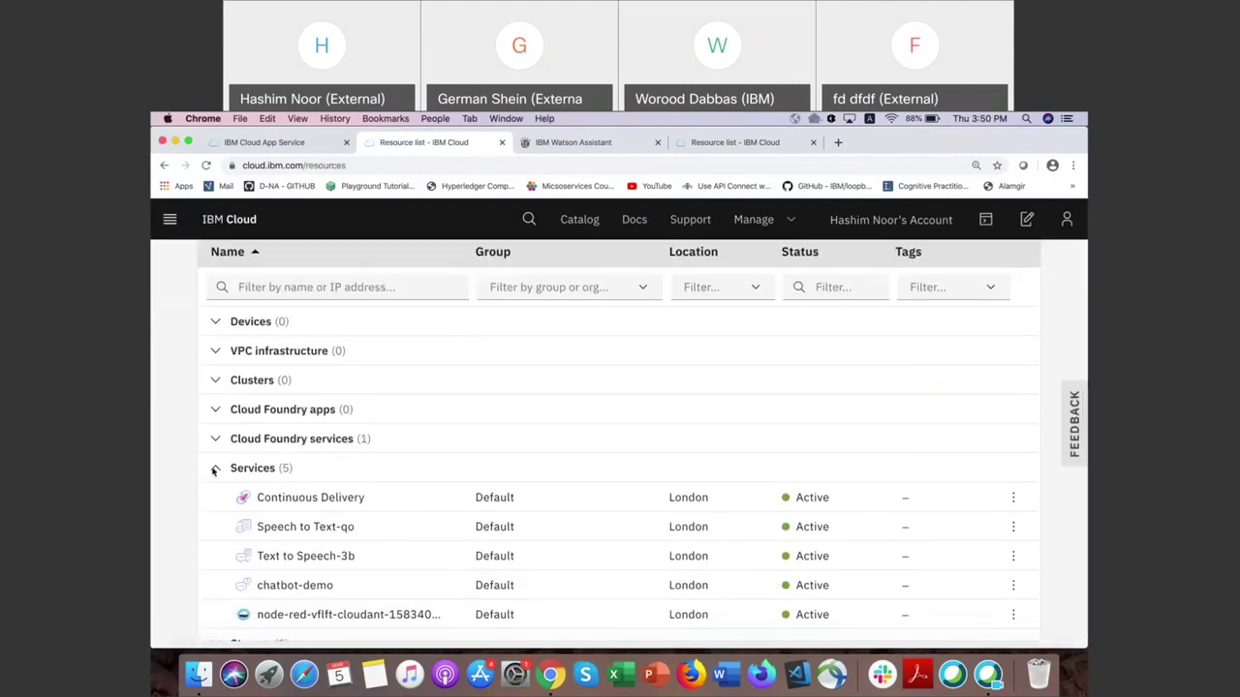
{"action": "scroll", "coordinate": [152, 450], "scroll_direction": "down", "scroll_amount": 1}
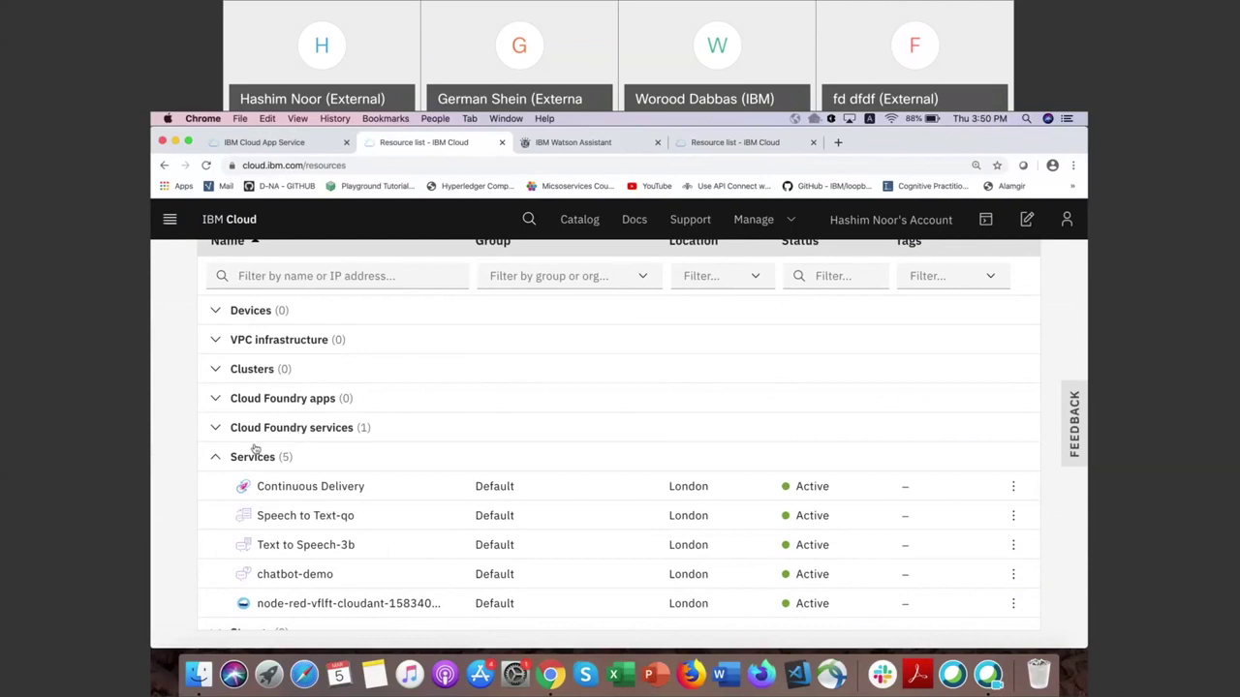
{"action": "left_click", "coordinate": [217, 400]}
Step: Reload the Node-RED app details and check the delivery pipeline's status and the app's entry in the resource list
{"action": "left_click", "coordinate": [310, 143]}
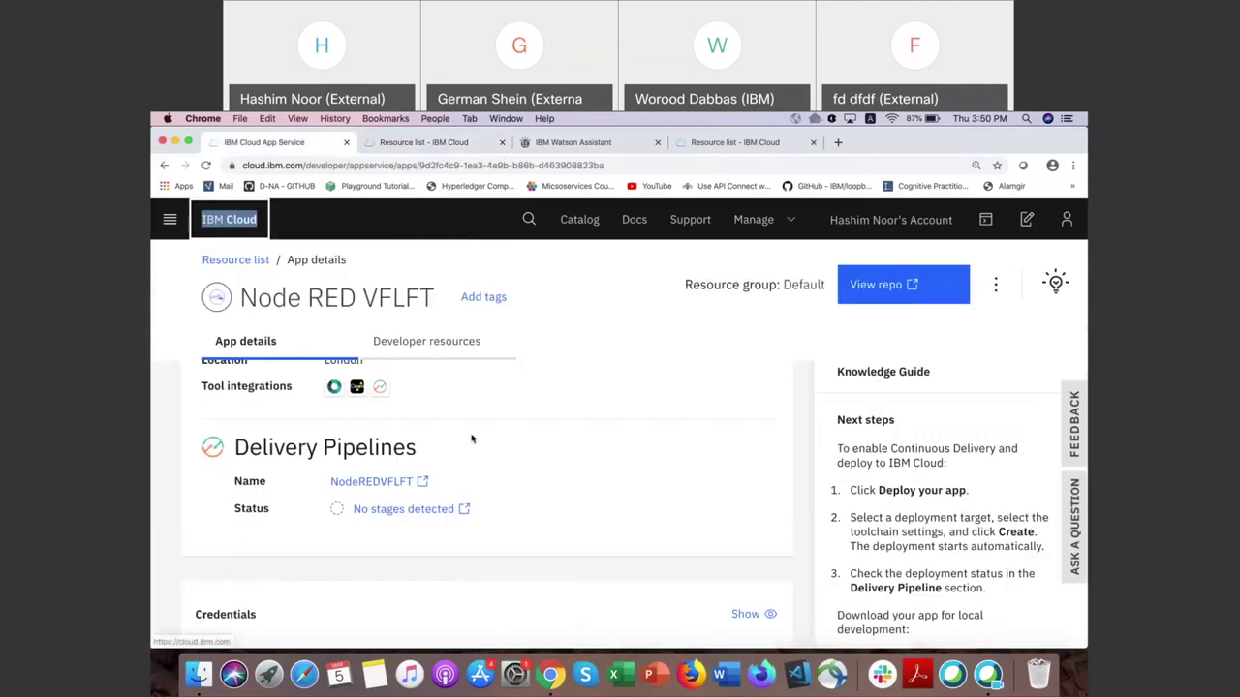
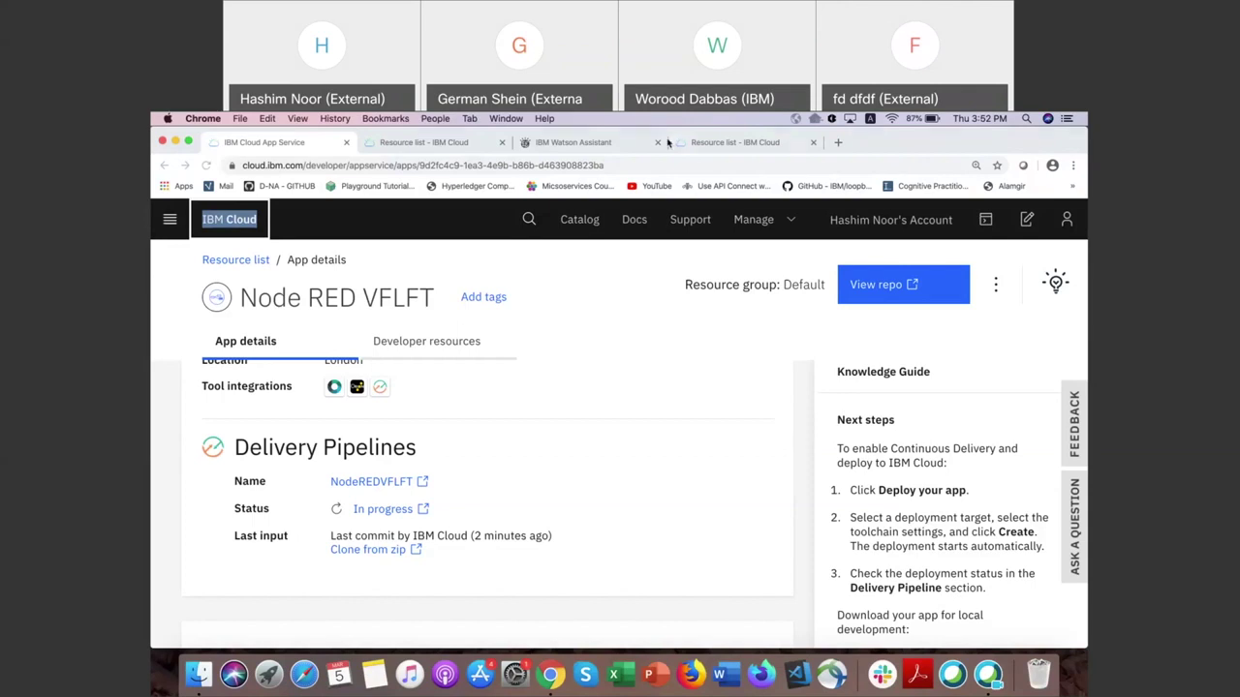
{"action": "left_click", "coordinate": [667, 167]}
{"action": "key", "text": "Return"}
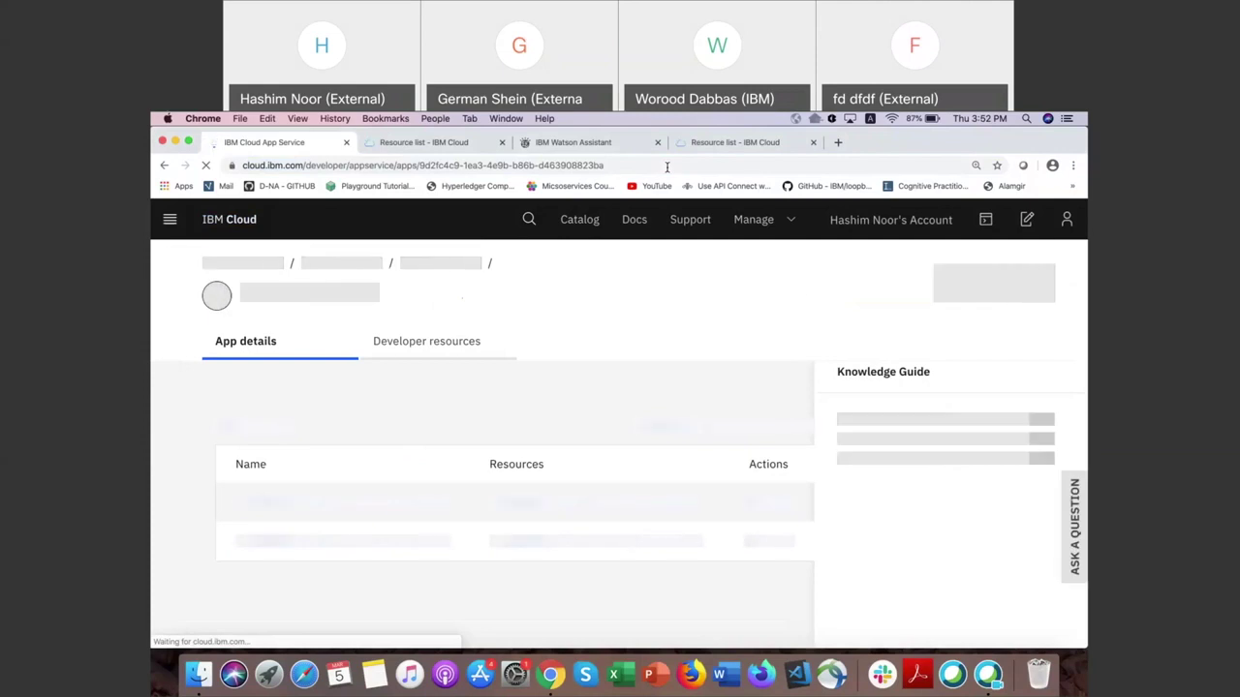
{"action": "scroll", "coordinate": [539, 424], "scroll_direction": "down", "scroll_amount": 2}
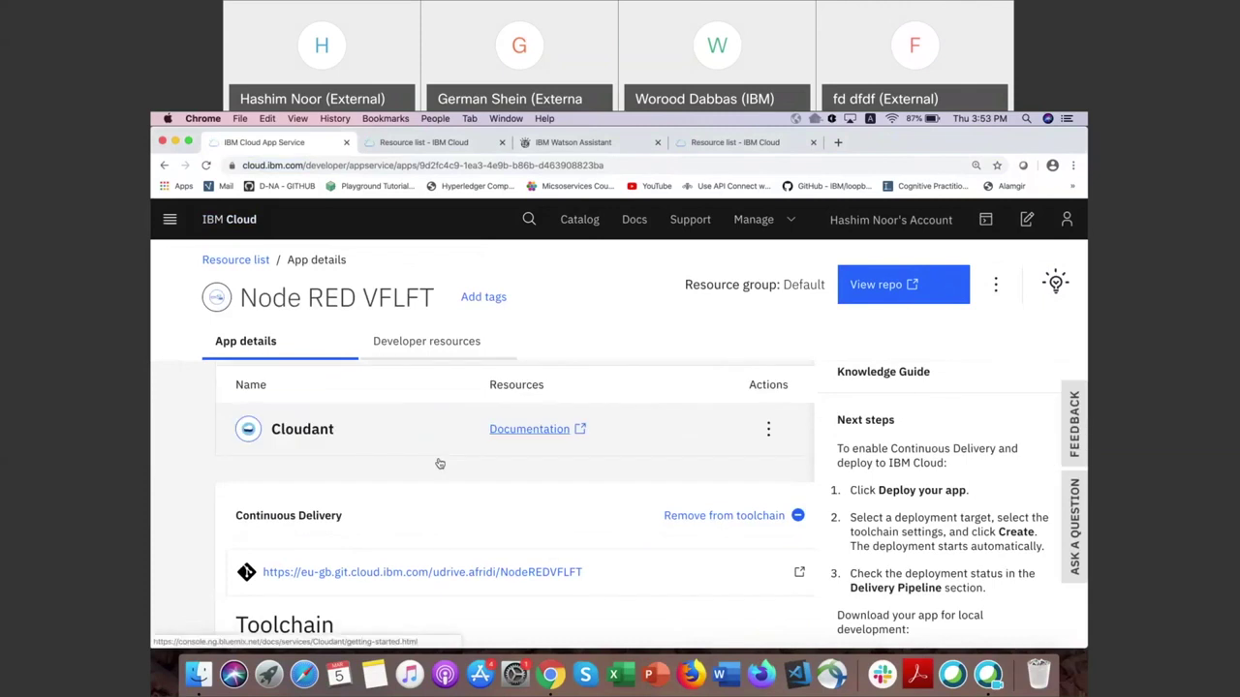
{"action": "scroll", "coordinate": [437, 462], "scroll_direction": "down", "scroll_amount": 7}
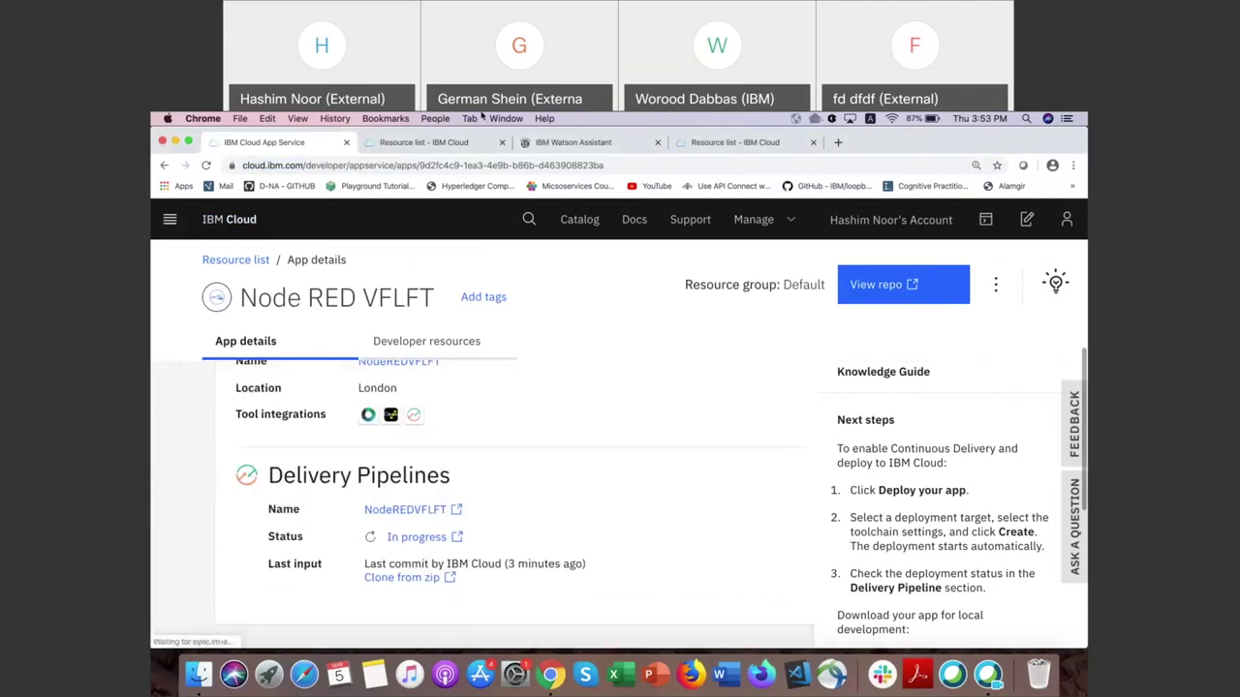
{"action": "left_click", "coordinate": [447, 141]}
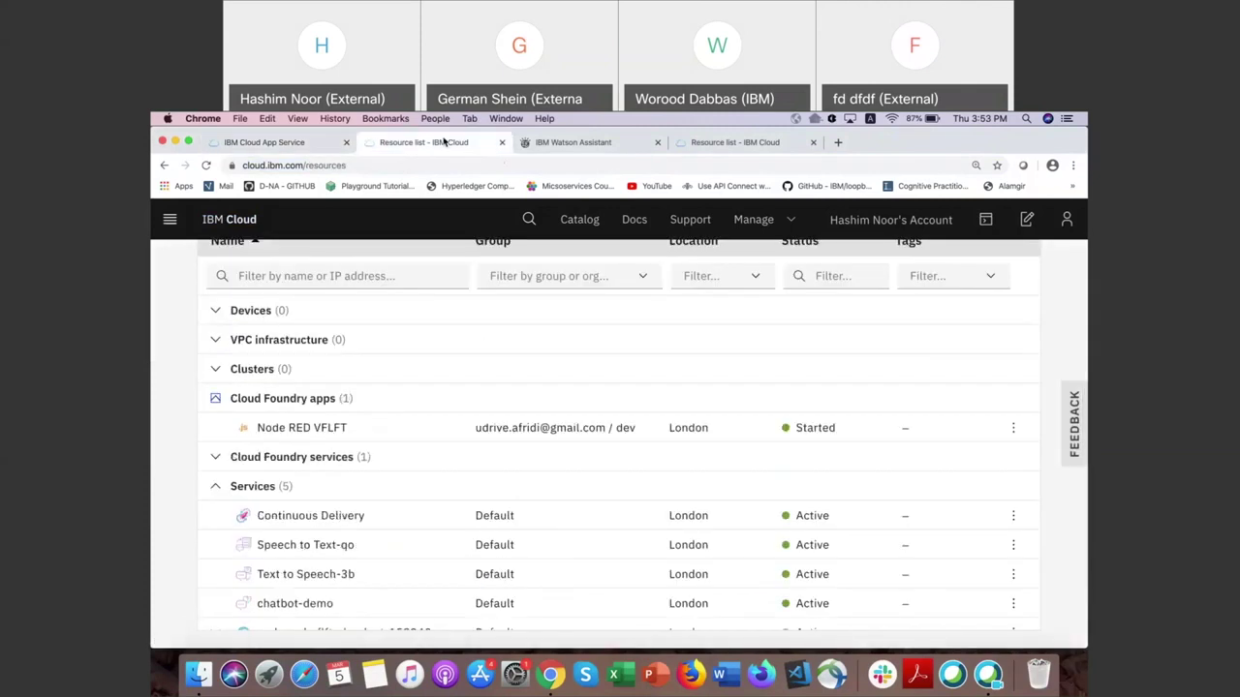
{"action": "left_click", "coordinate": [232, 142]}
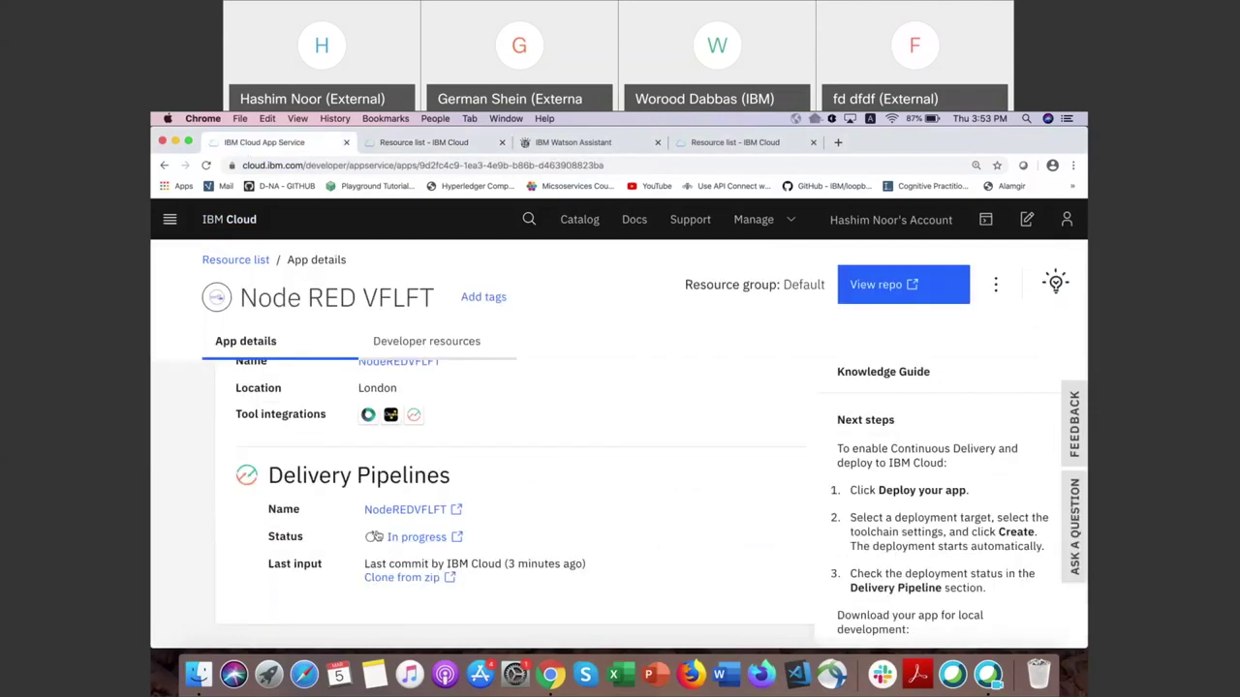
Step: Open the Node RED VFLFT Cloud Foundry app from the resource list in a new tab and show its connections
{"action": "left_click", "coordinate": [448, 148]}
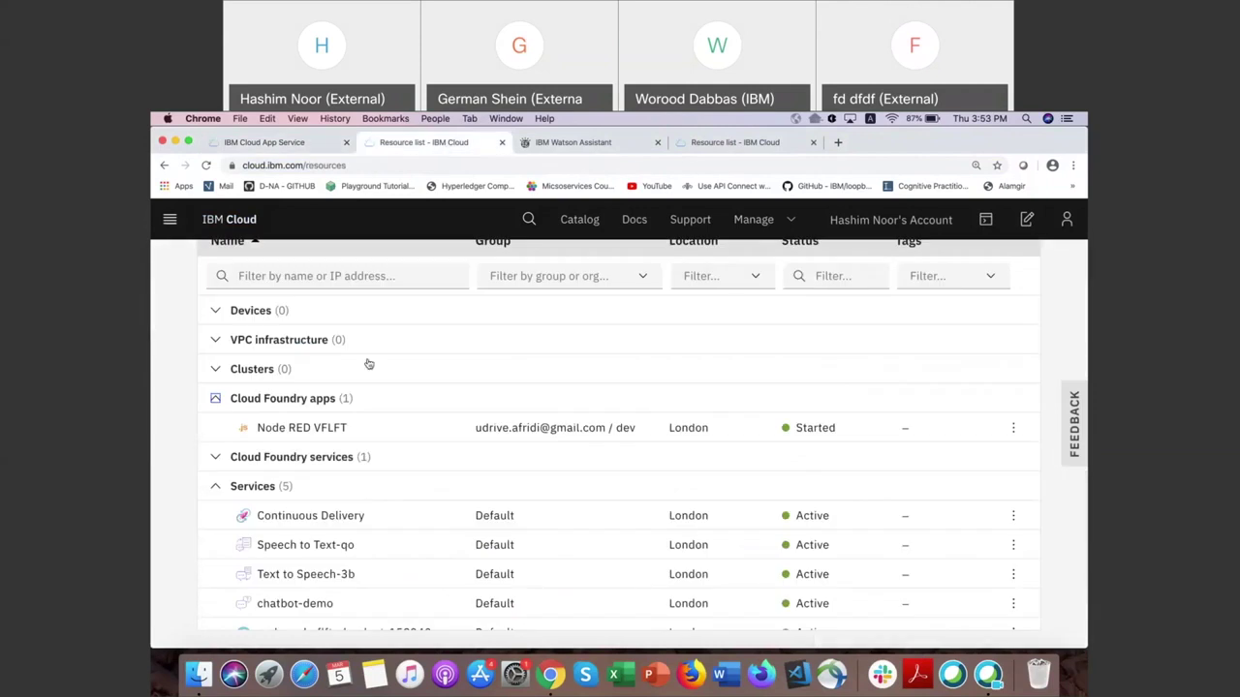
{"action": "right_click", "coordinate": [303, 435]}
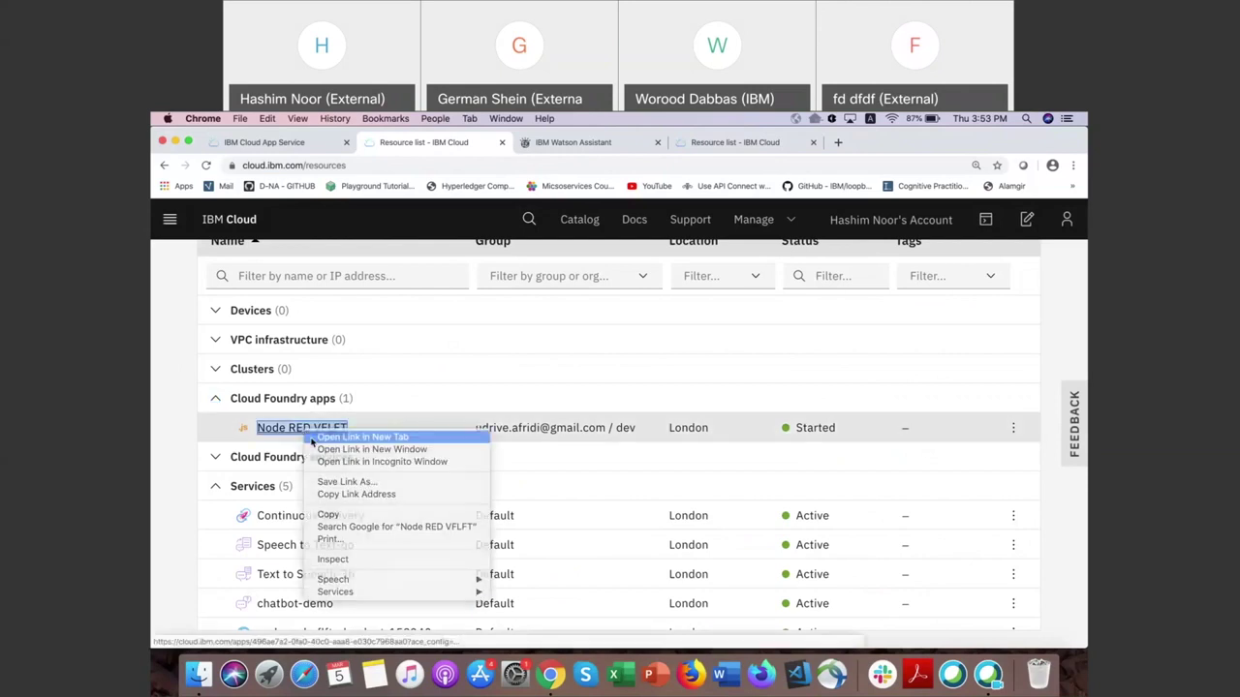
{"action": "left_click", "coordinate": [314, 438]}
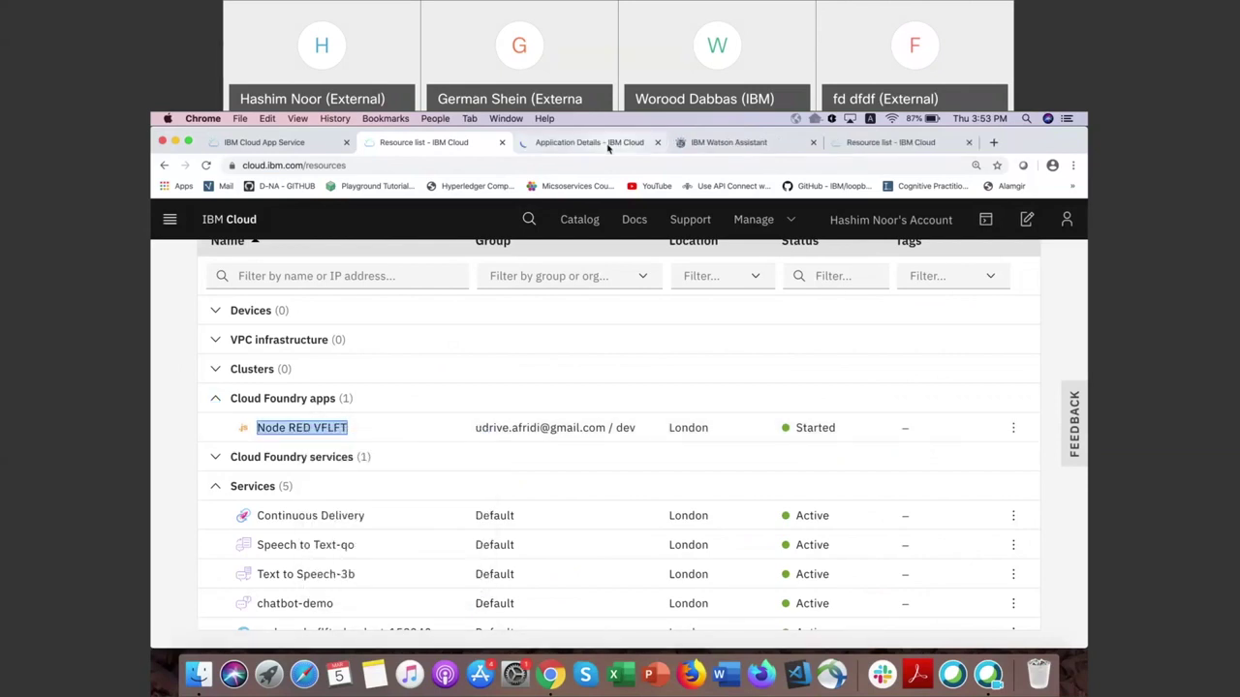
{"action": "left_click", "coordinate": [608, 144]}
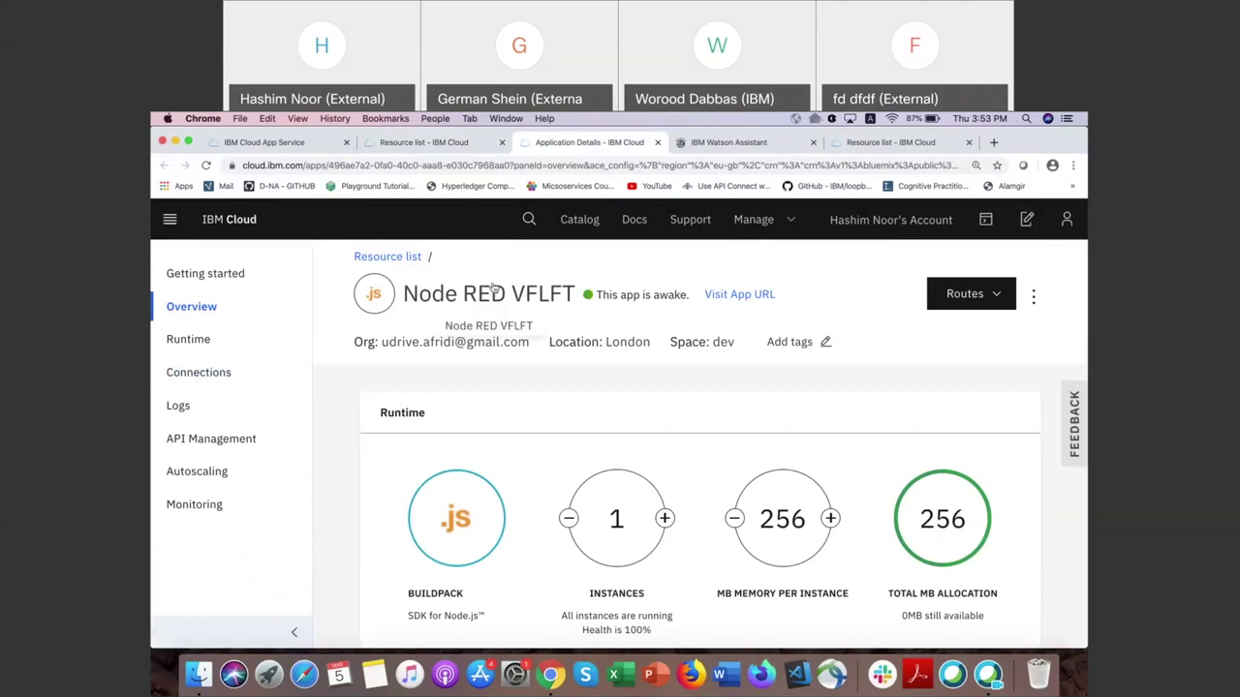
{"action": "left_click", "coordinate": [253, 379]}
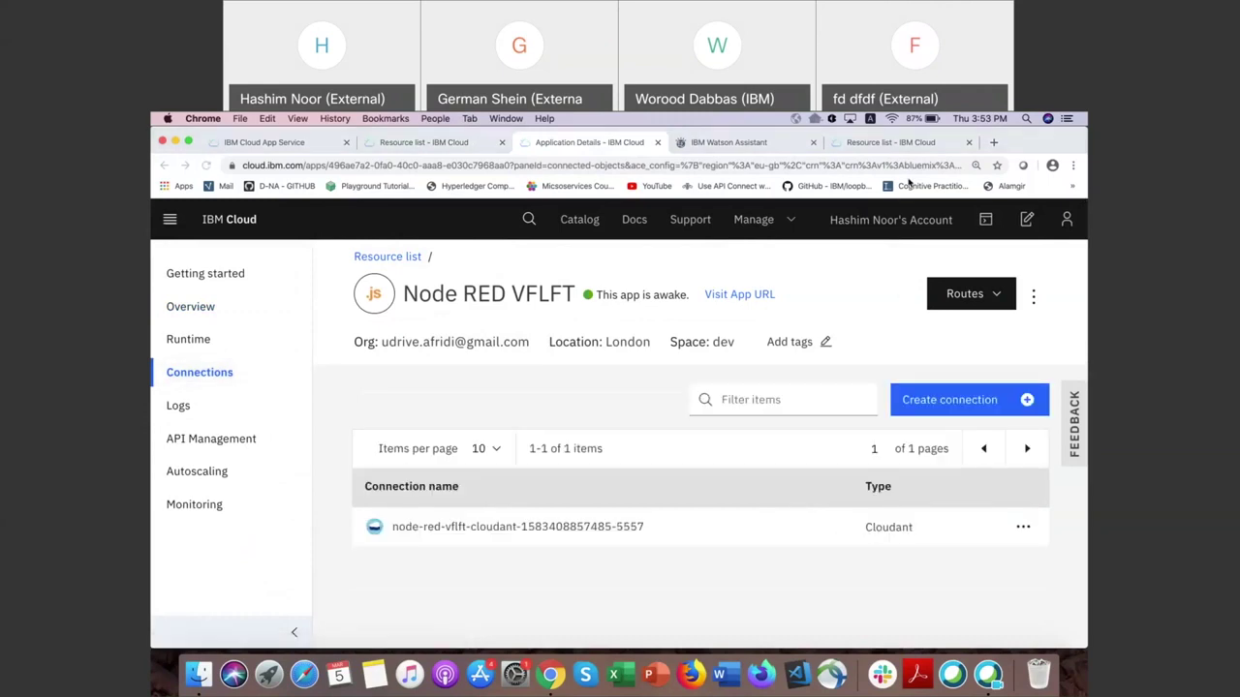
Step: Connect the chatbot-demo service to the app with the Manager role and an auto-generated service ID, declining the restage
{"action": "left_click", "coordinate": [1008, 405]}
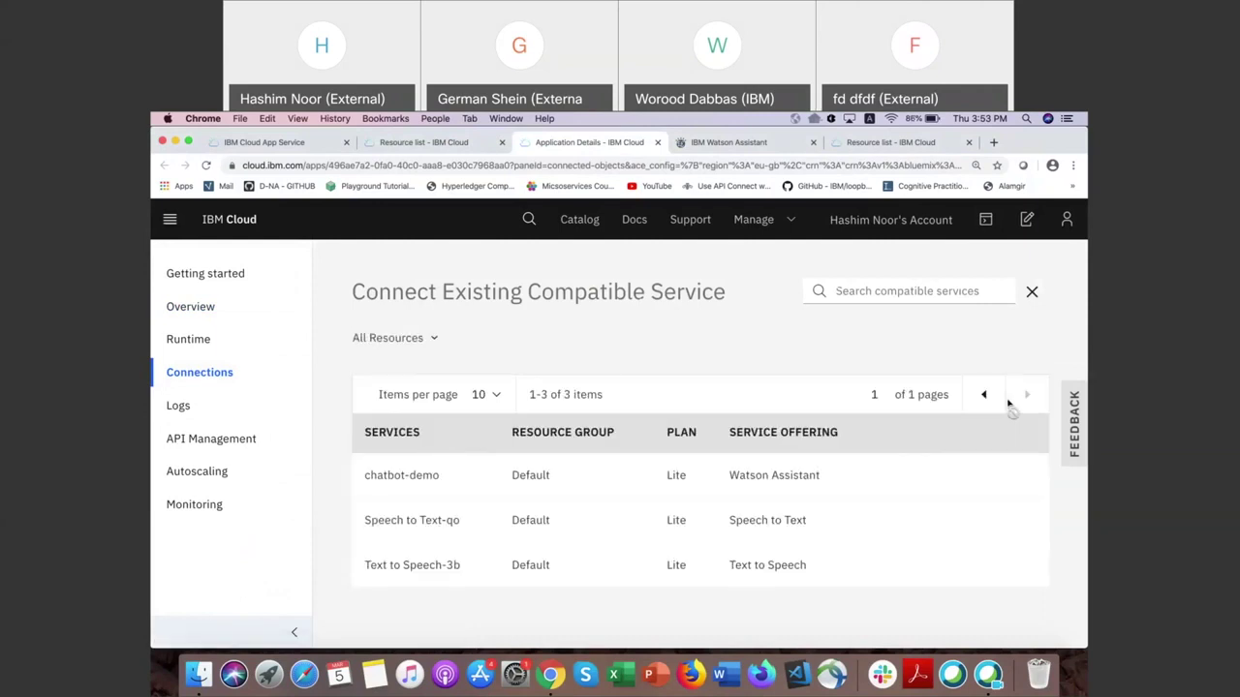
{"action": "mouse_move", "coordinate": [978, 479]}
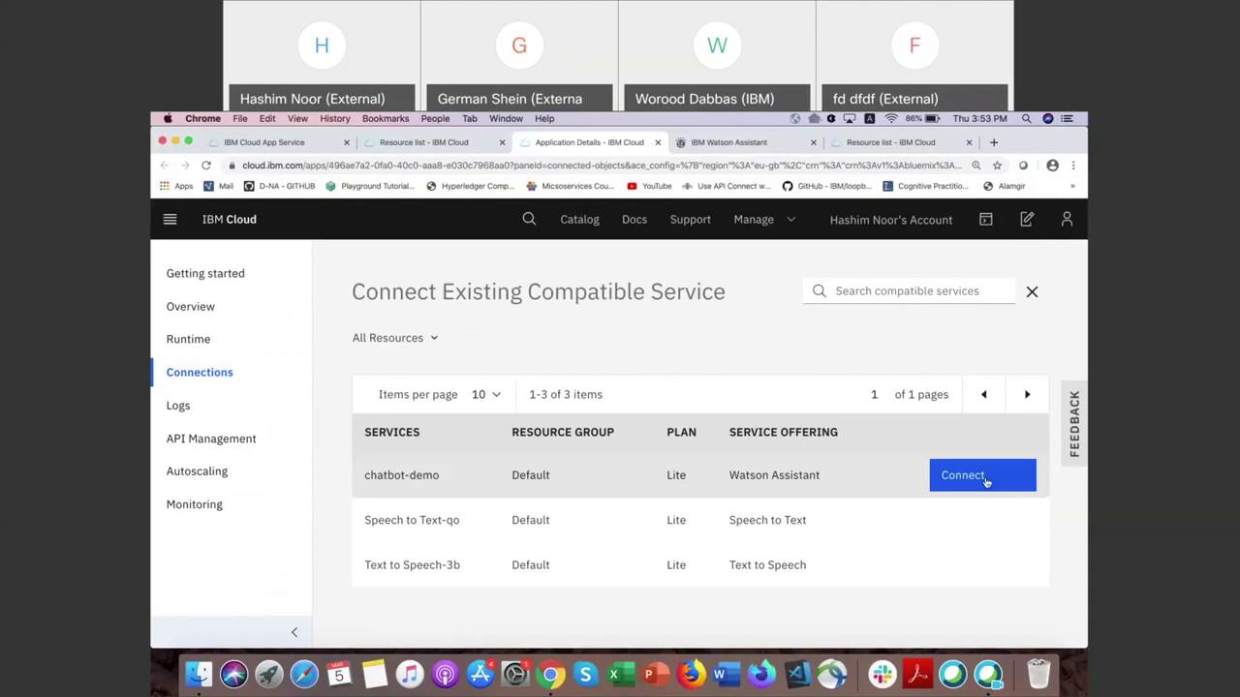
{"action": "left_click", "coordinate": [985, 478]}
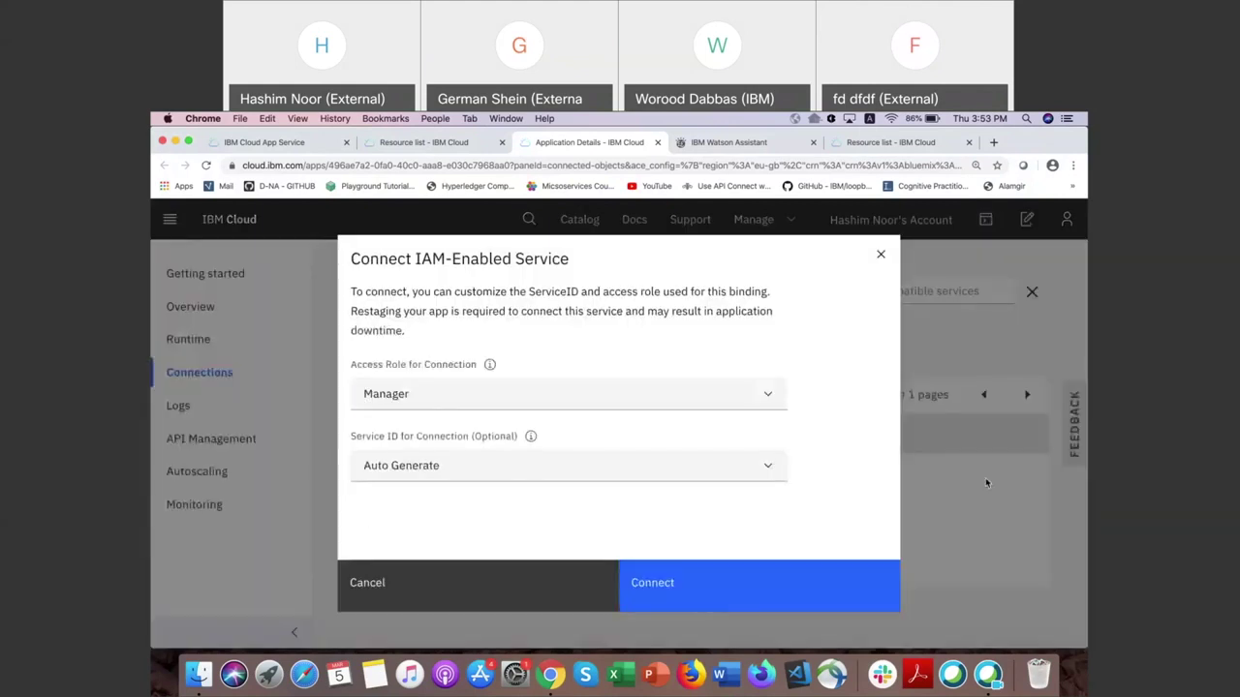
{"action": "left_click", "coordinate": [678, 586]}
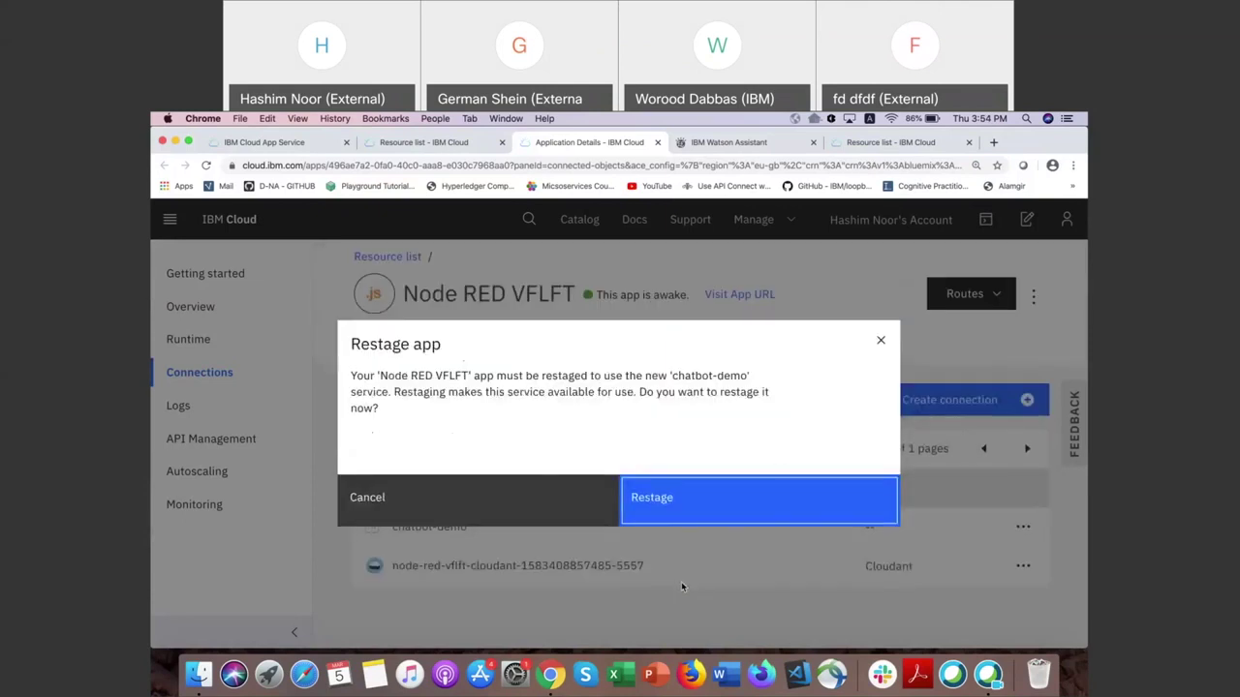
{"action": "left_click", "coordinate": [386, 496]}
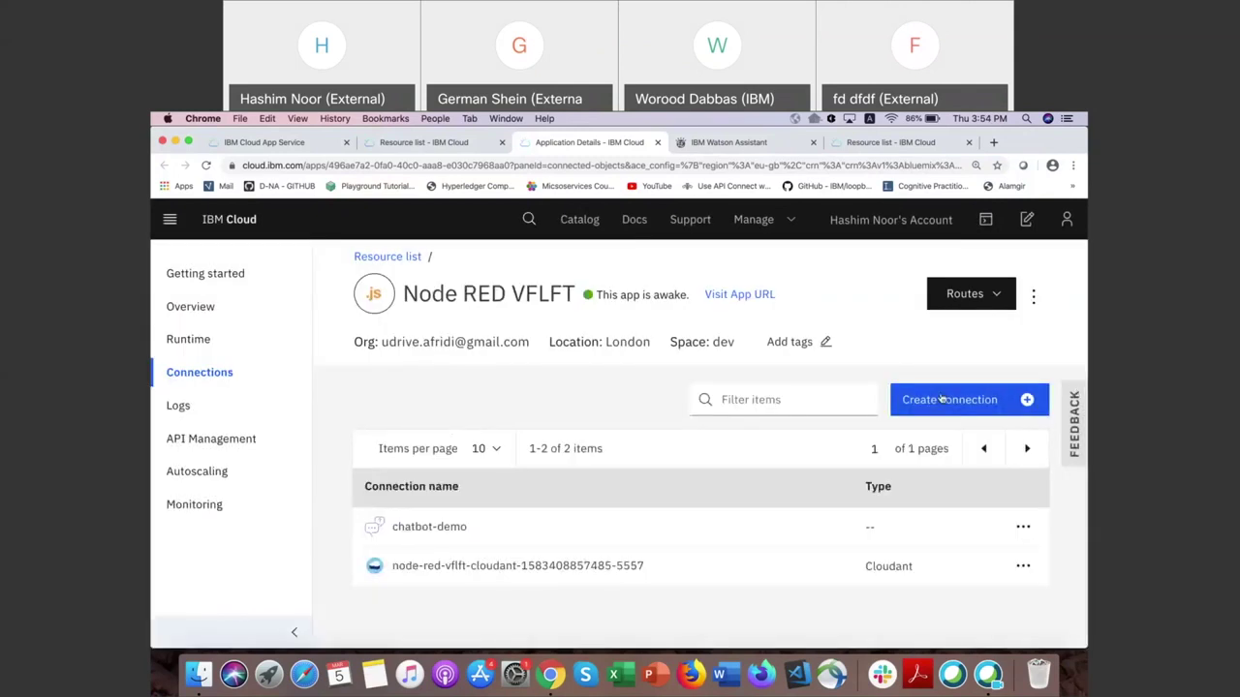
Step: Connect the Speech to Text-qo service to the app with the Manager role and an auto-generated service ID, declining the restage
{"action": "left_click", "coordinate": [941, 399]}
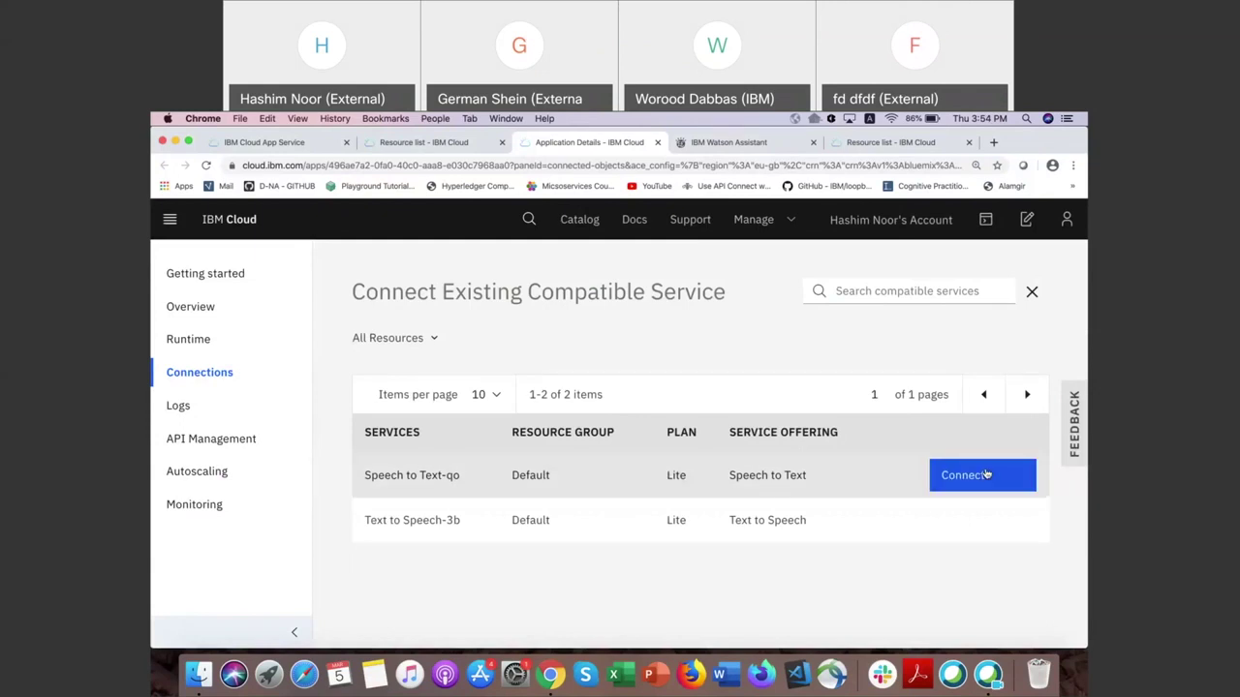
{"action": "left_click", "coordinate": [986, 474]}
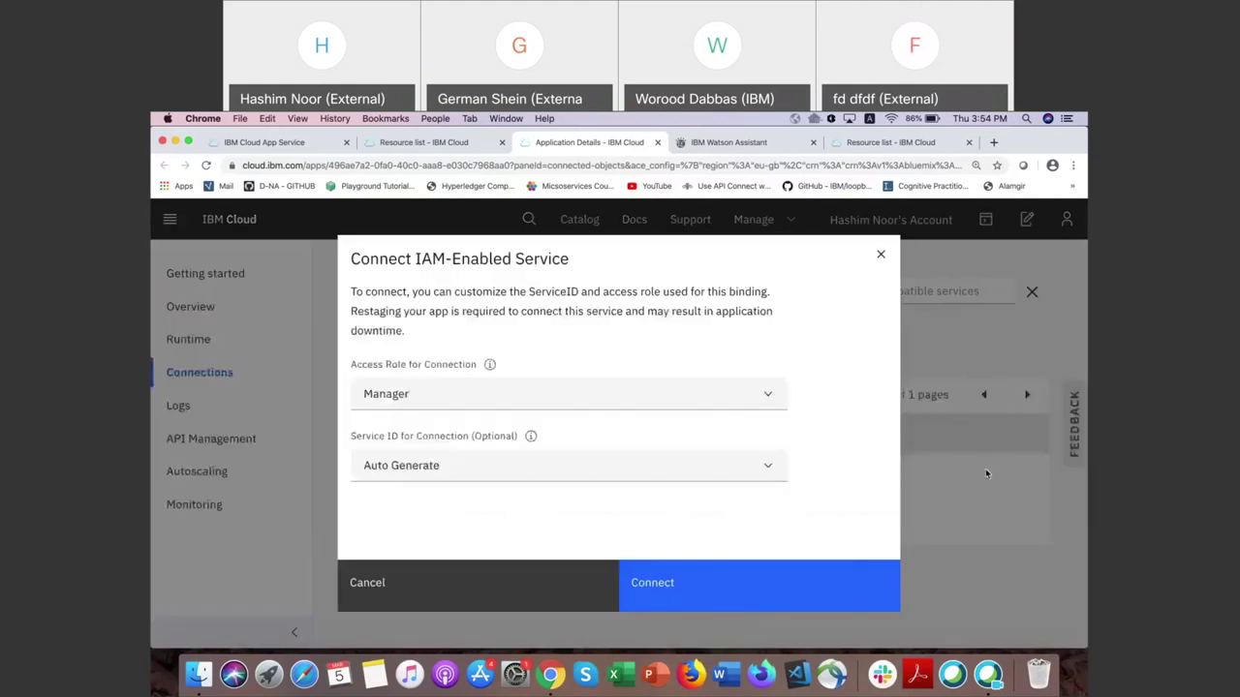
{"action": "left_click", "coordinate": [717, 578]}
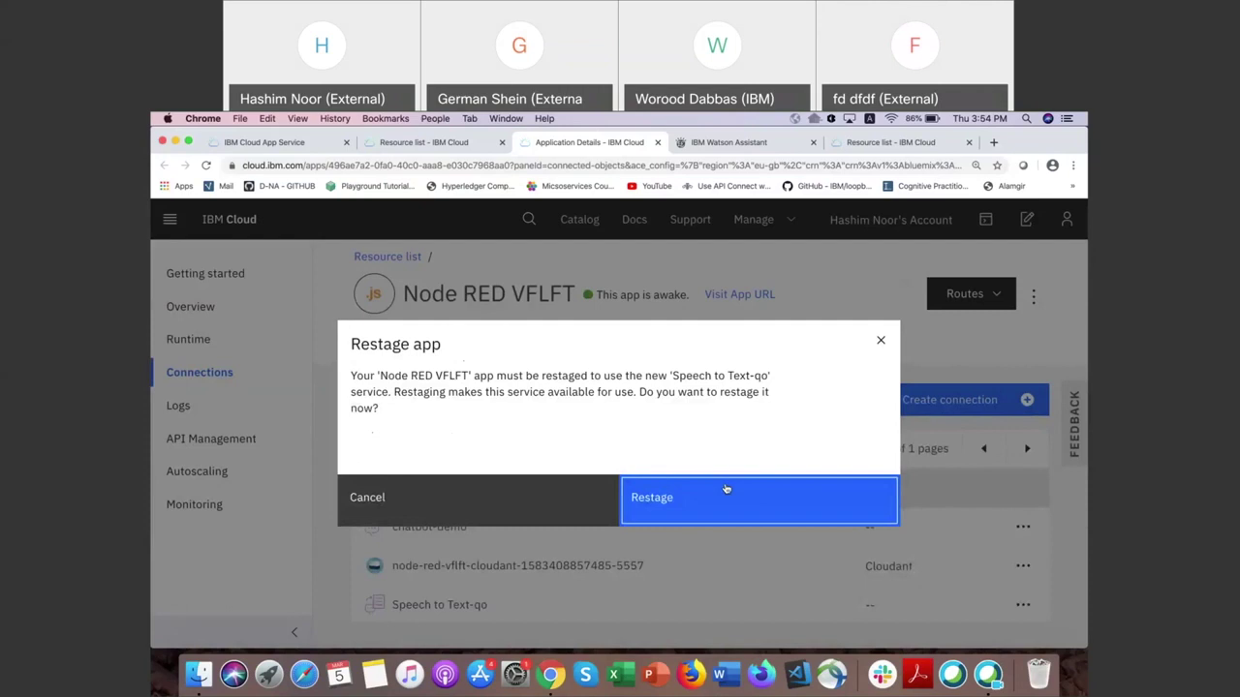
{"action": "left_click", "coordinate": [359, 498]}
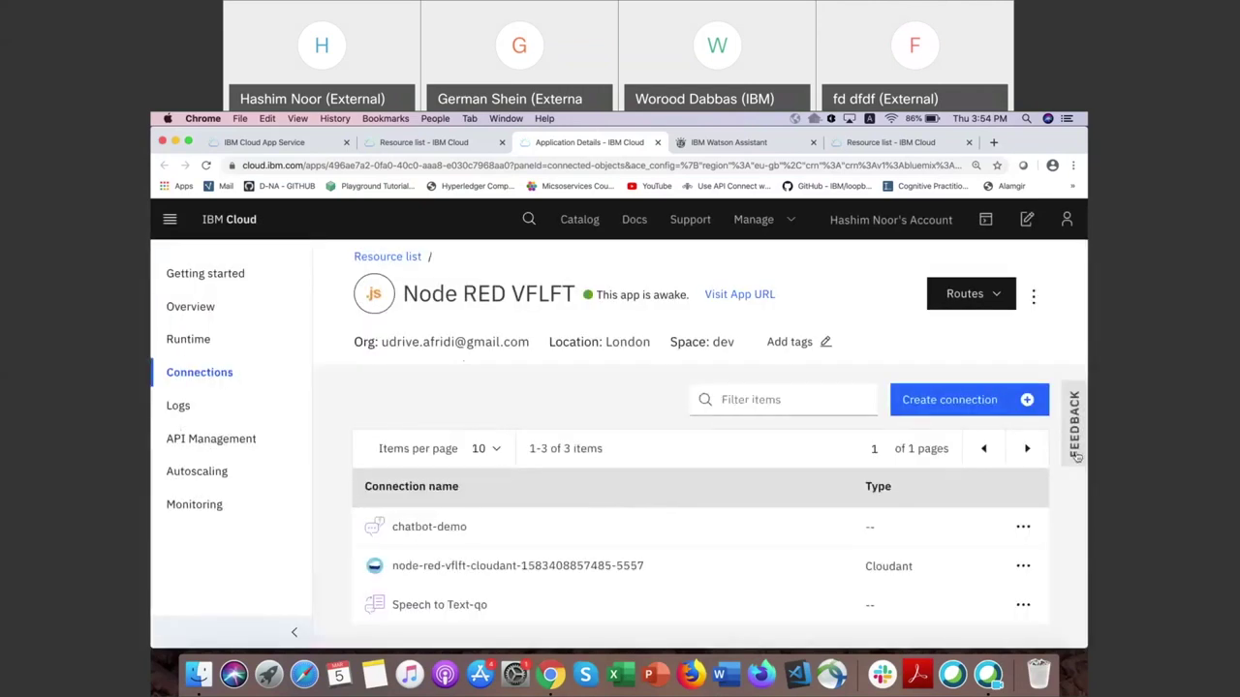
Step: Connect the Text to Speech-3b service to the app with the Manager role and an auto-generated service ID
{"action": "left_click", "coordinate": [1009, 400]}
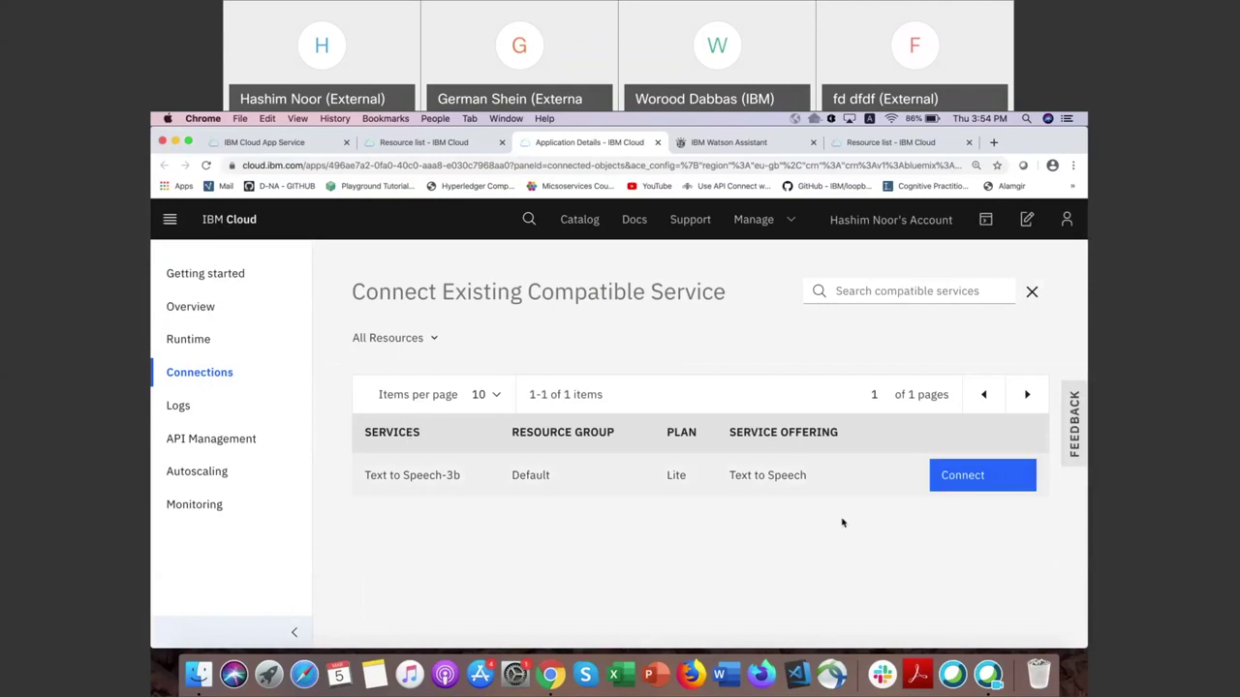
{"action": "left_click", "coordinate": [989, 475]}
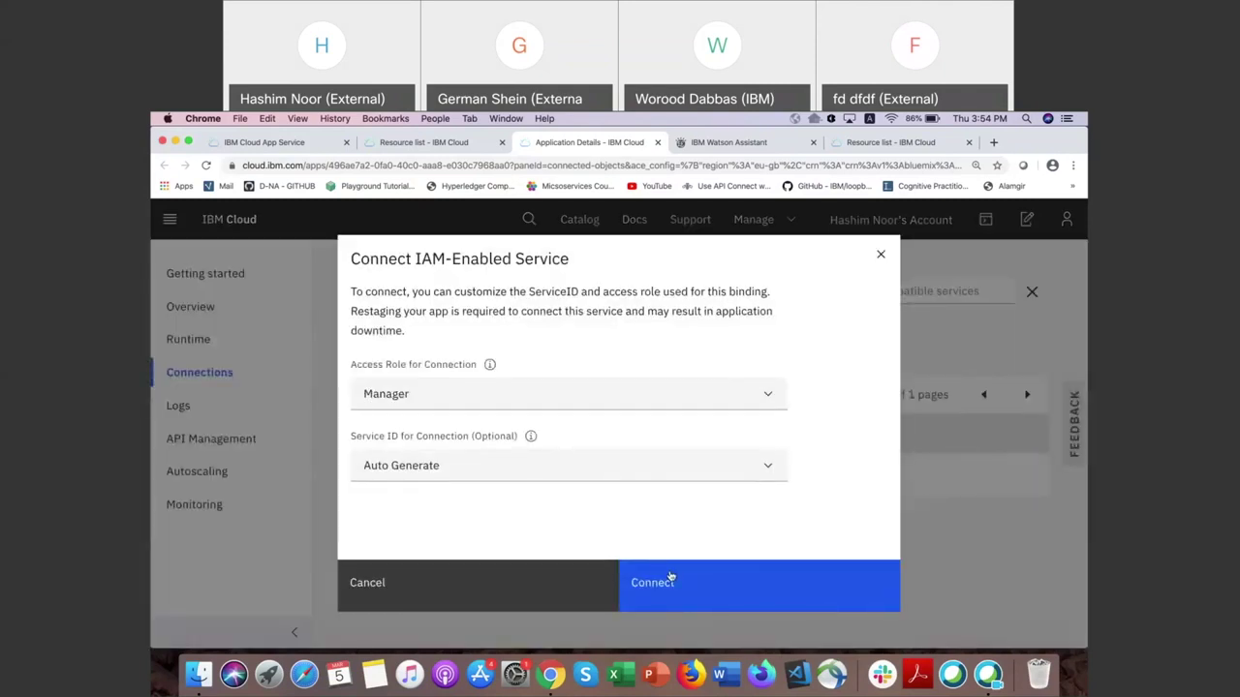
{"action": "left_click", "coordinate": [671, 579]}
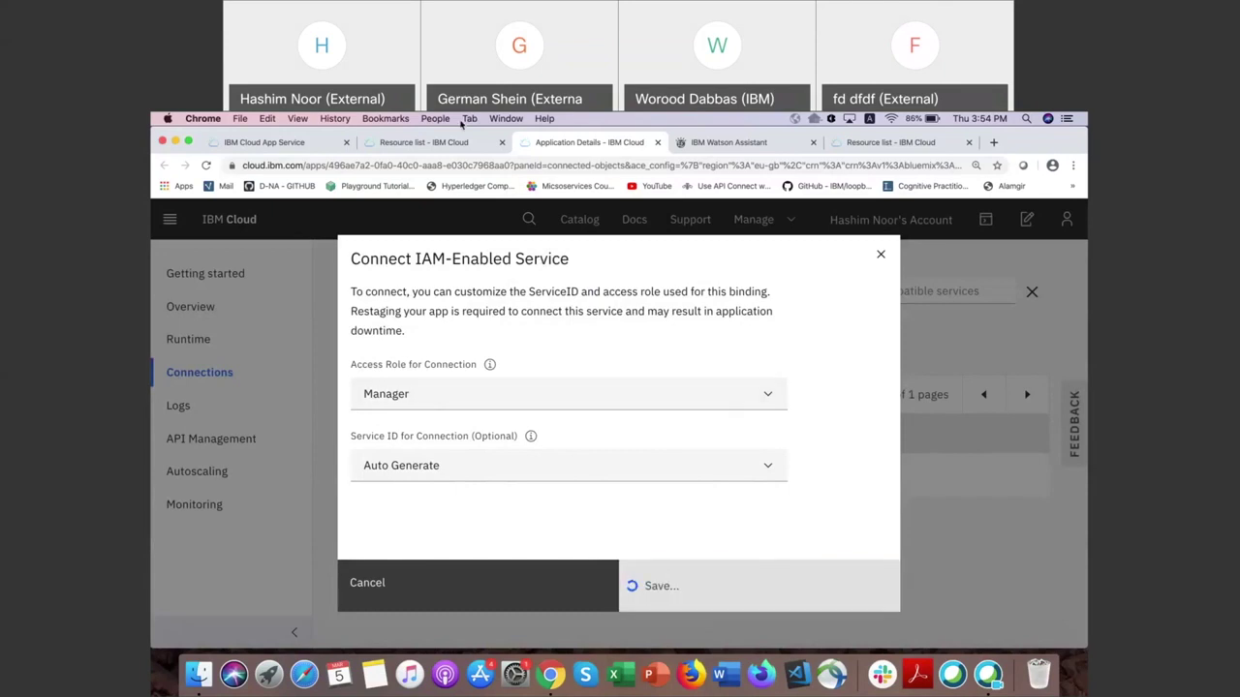
Step: Check the resource list and the delivery pipeline's status, and restage the Node RED VFLFT app with its new services
{"action": "left_click", "coordinate": [450, 141]}
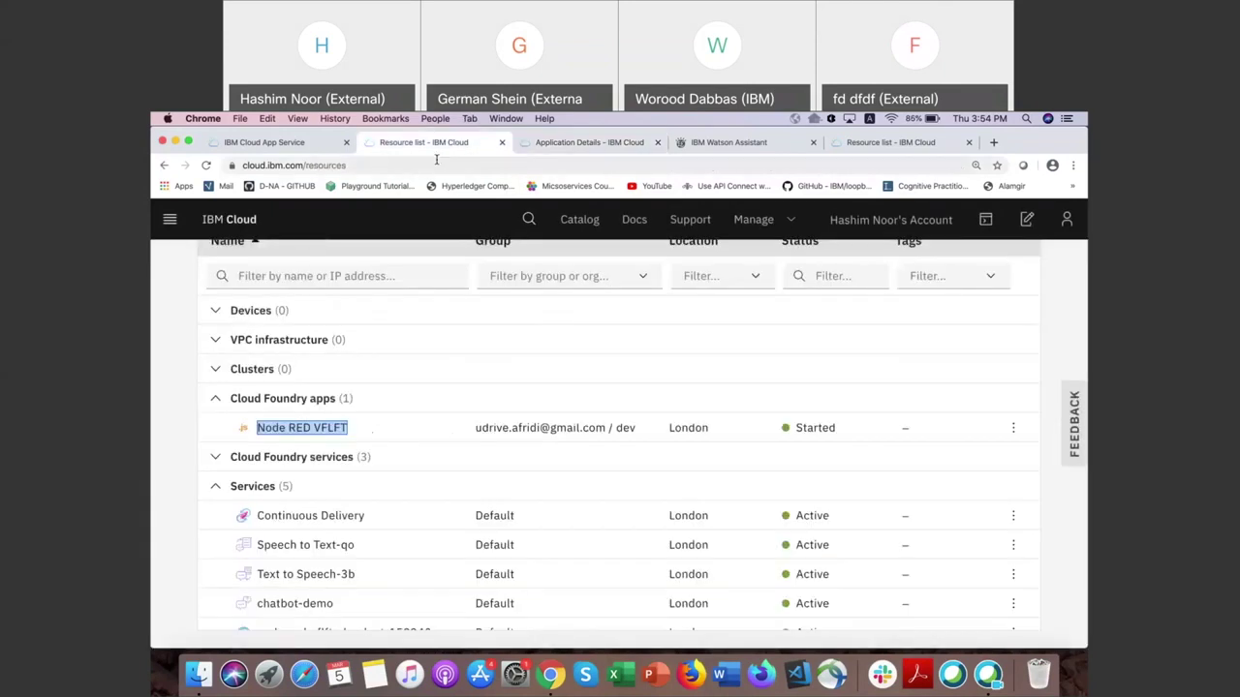
{"action": "left_click", "coordinate": [262, 141]}
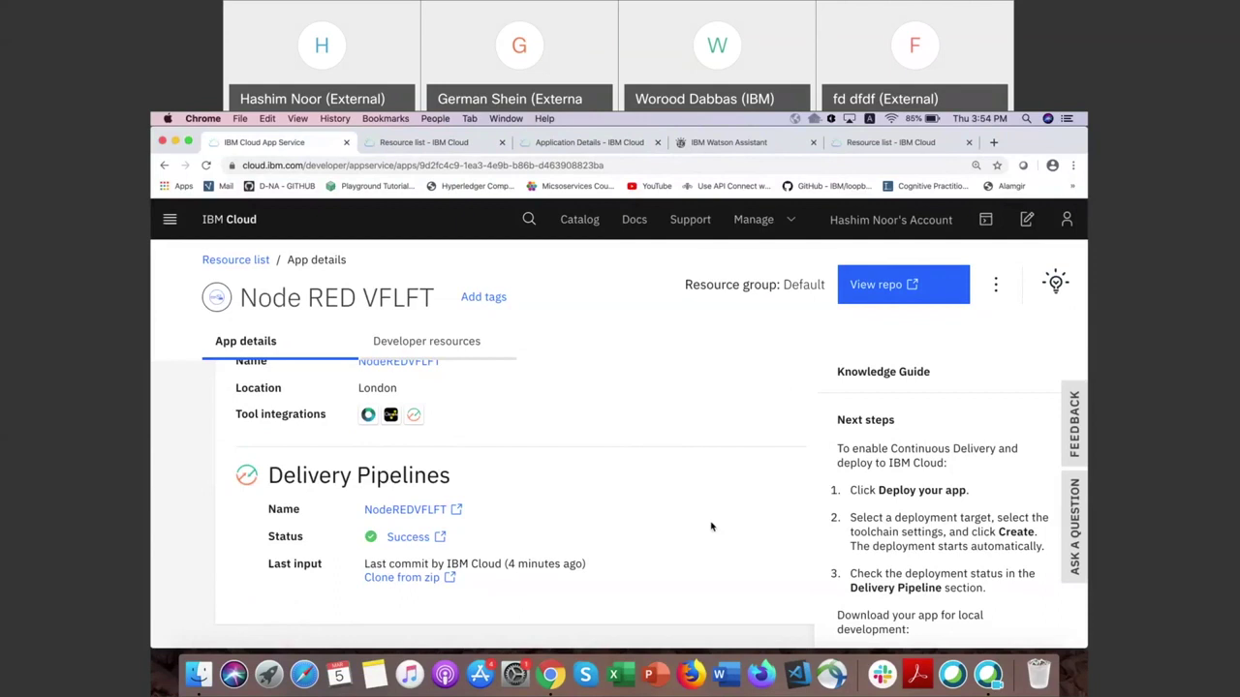
{"action": "left_click", "coordinate": [542, 143]}
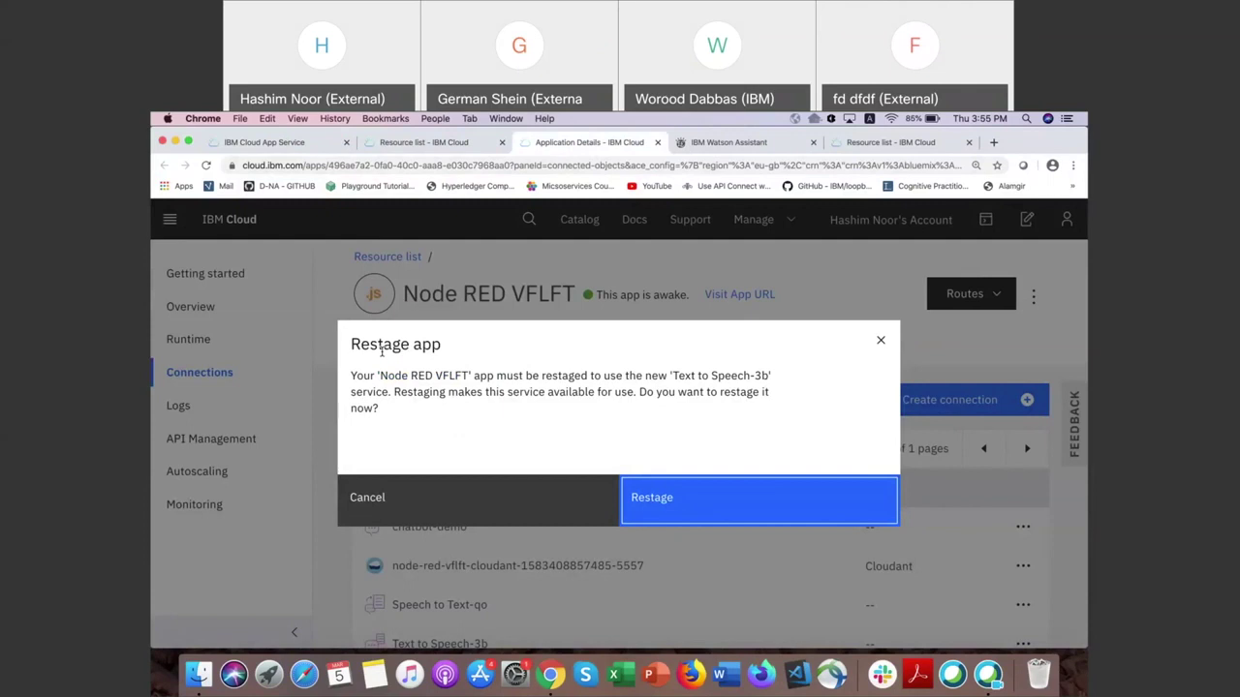
{"action": "left_click", "coordinate": [754, 498]}
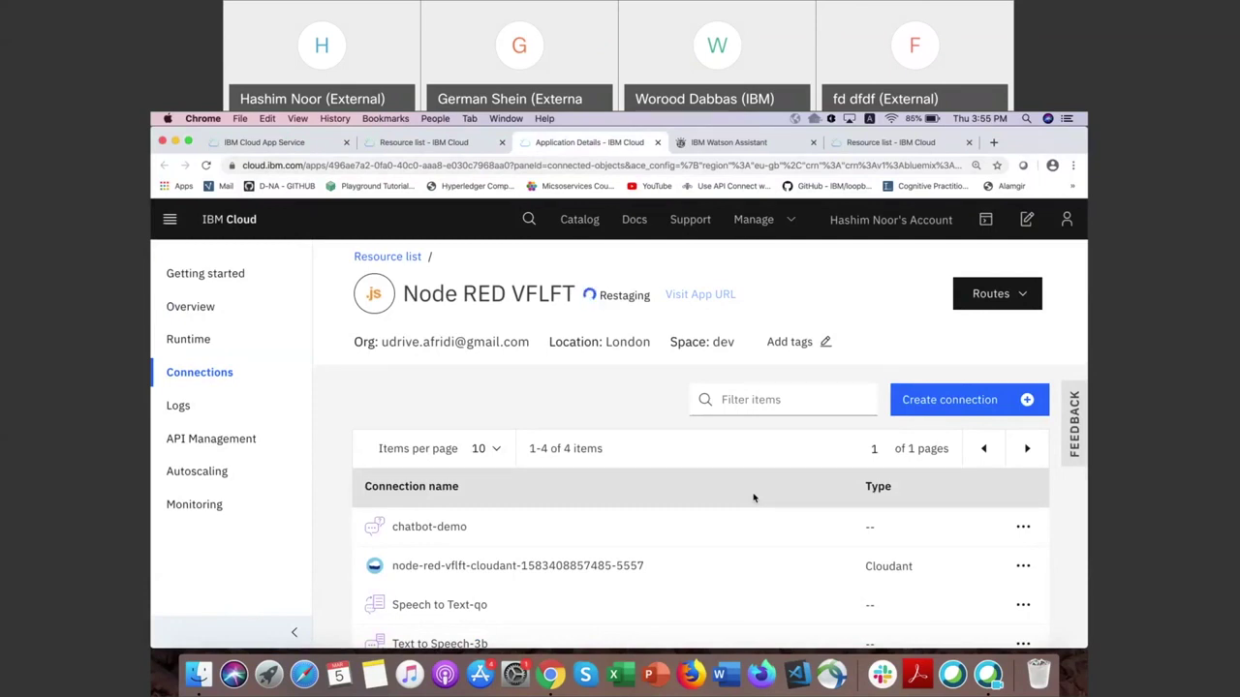
Step: Return to the app's overview and open its app URL in a new browser tab
{"action": "left_click", "coordinate": [220, 302]}
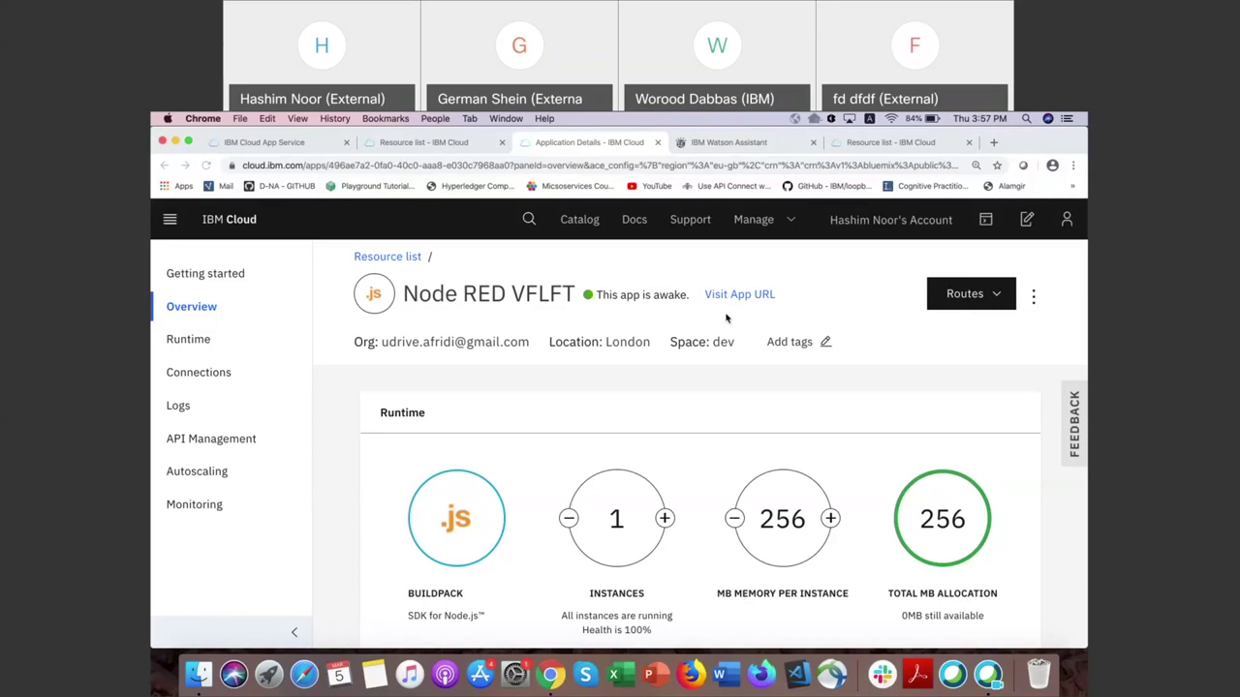
{"action": "right_click", "coordinate": [722, 293]}
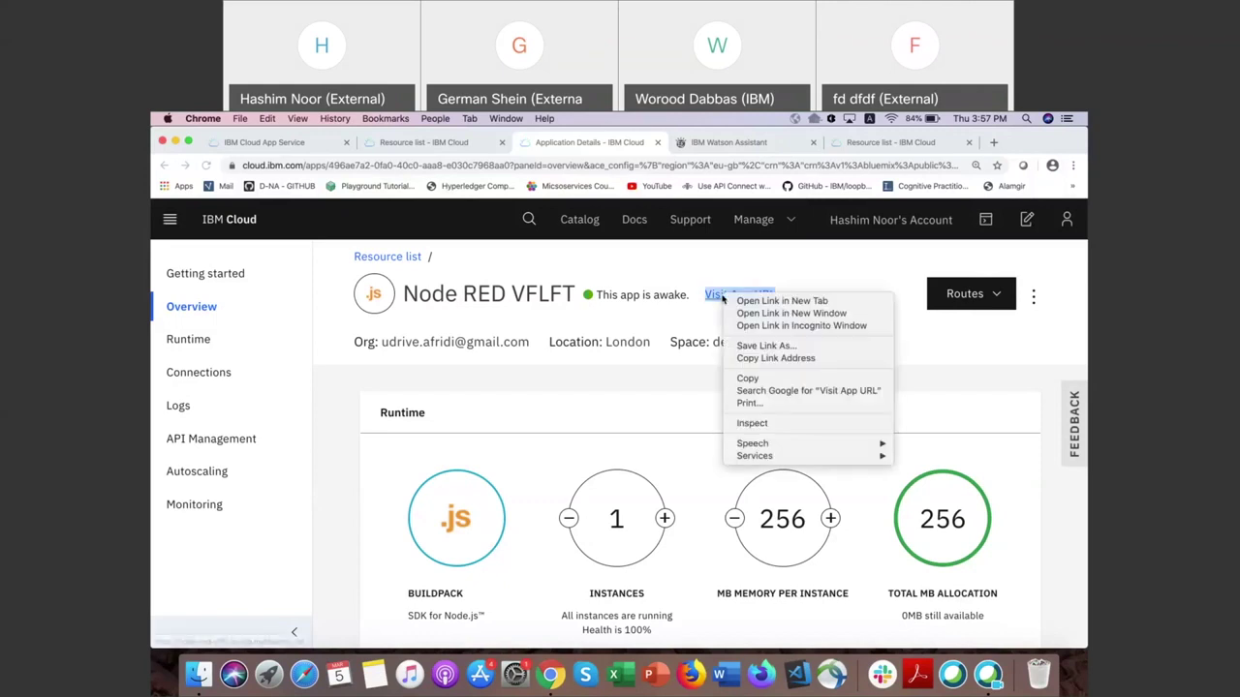
{"action": "left_click", "coordinate": [765, 302]}
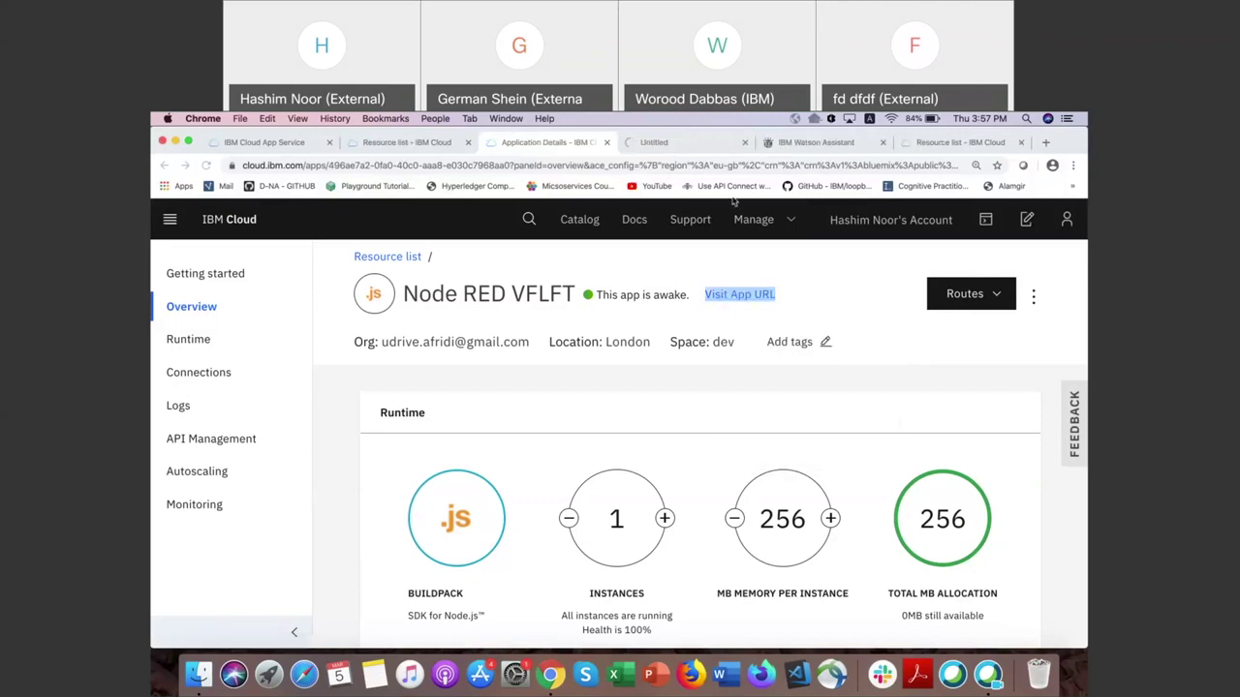
{"action": "left_click", "coordinate": [726, 141]}
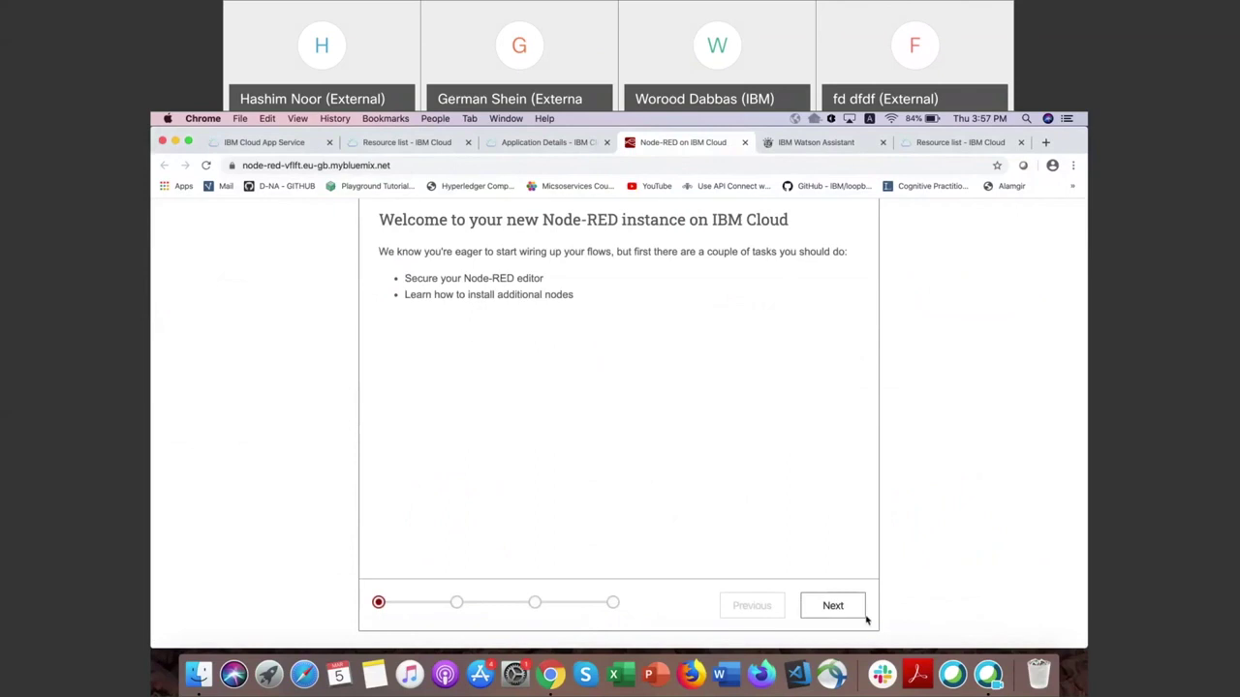
Step: Complete the Node-RED setup wizard, allowing anyone to access and change the editor and confirming that it is insecure
{"action": "left_click", "coordinate": [839, 605]}
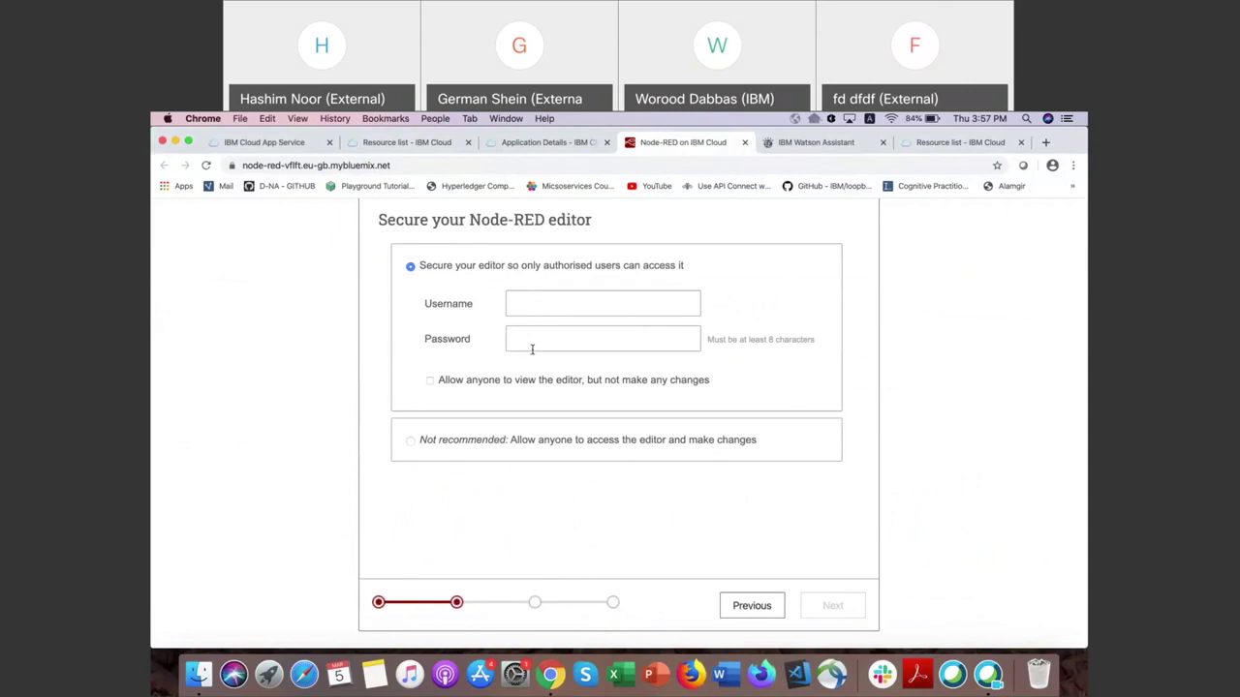
{"action": "left_click", "coordinate": [422, 443]}
{"action": "left_click", "coordinate": [432, 391]}
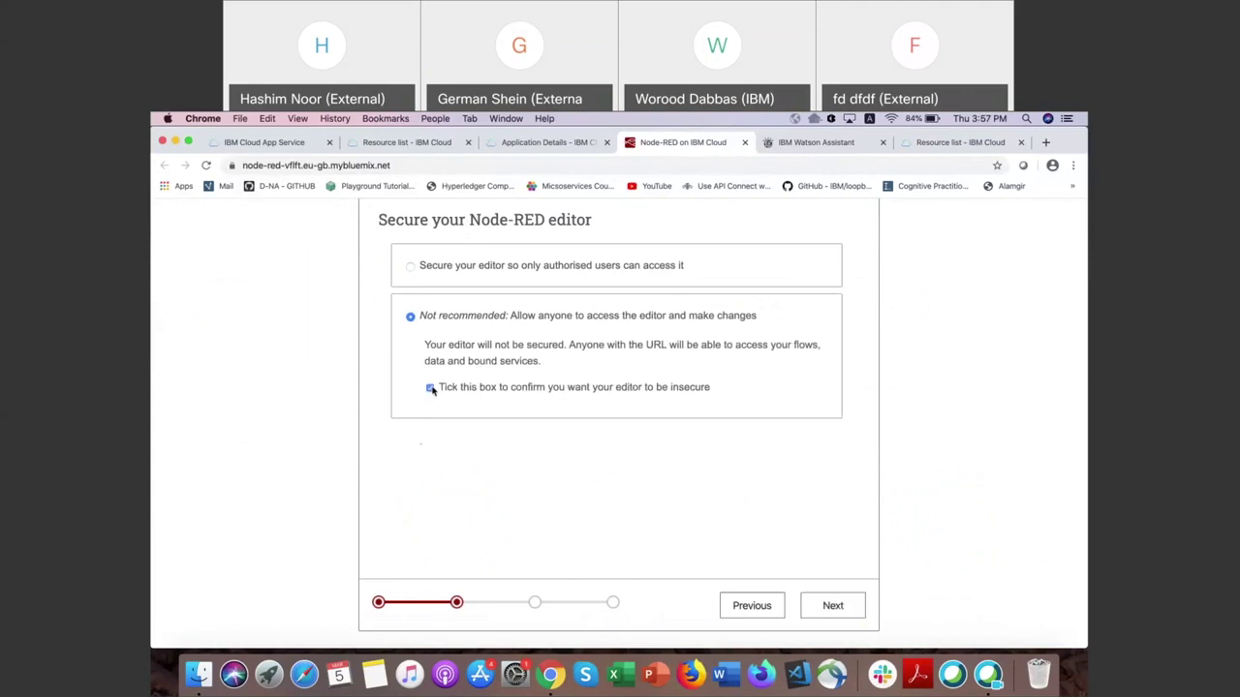
{"action": "left_click", "coordinate": [832, 605]}
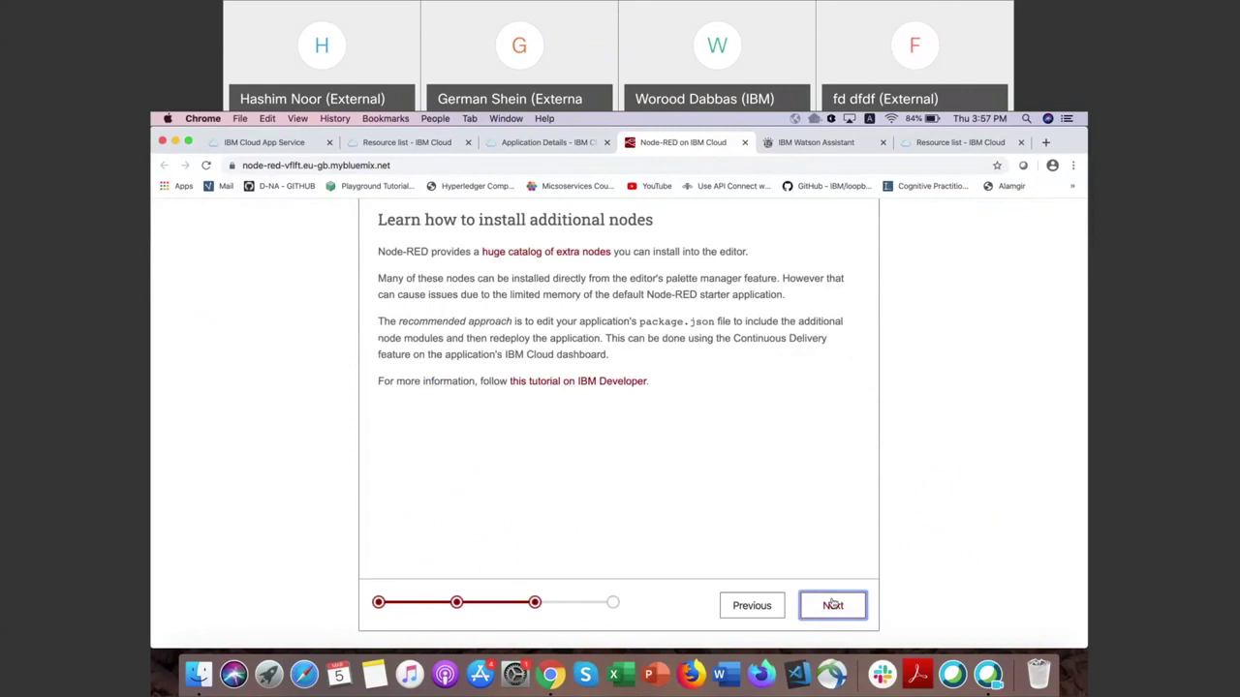
{"action": "left_click", "coordinate": [832, 606]}
{"action": "left_click", "coordinate": [832, 604]}
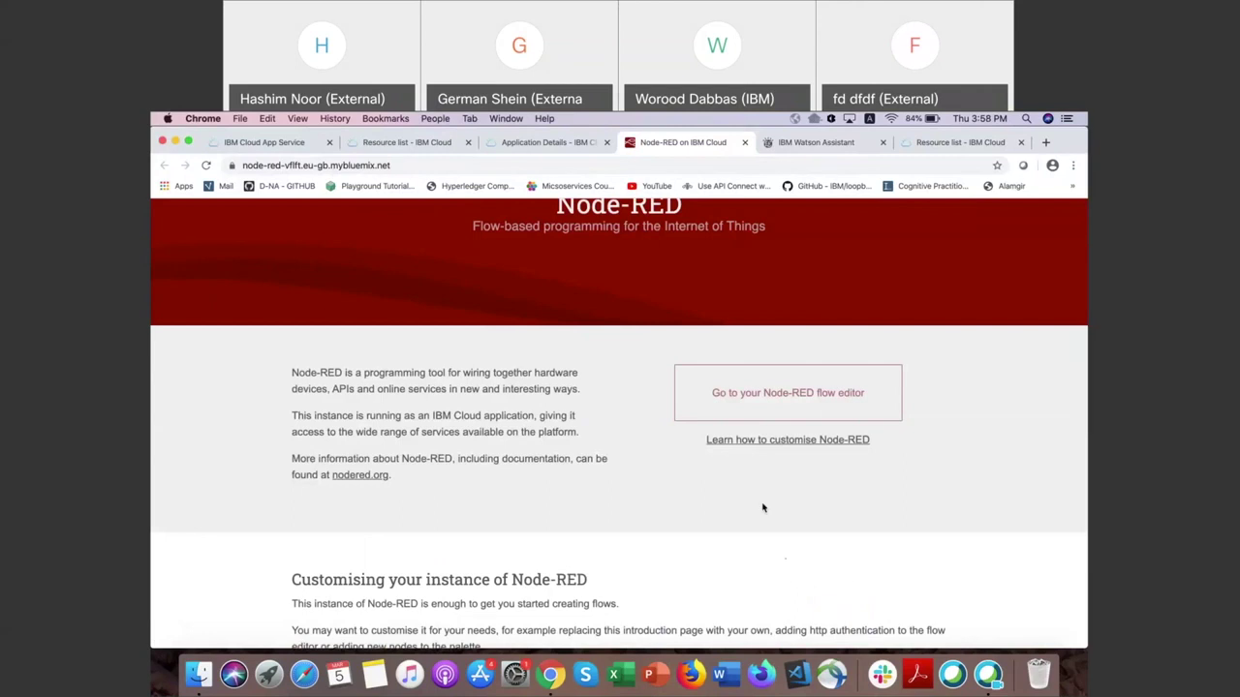
Step: Open the Node-RED flow editor from the instance's start page in a new browser tab
{"action": "right_click", "coordinate": [695, 405]}
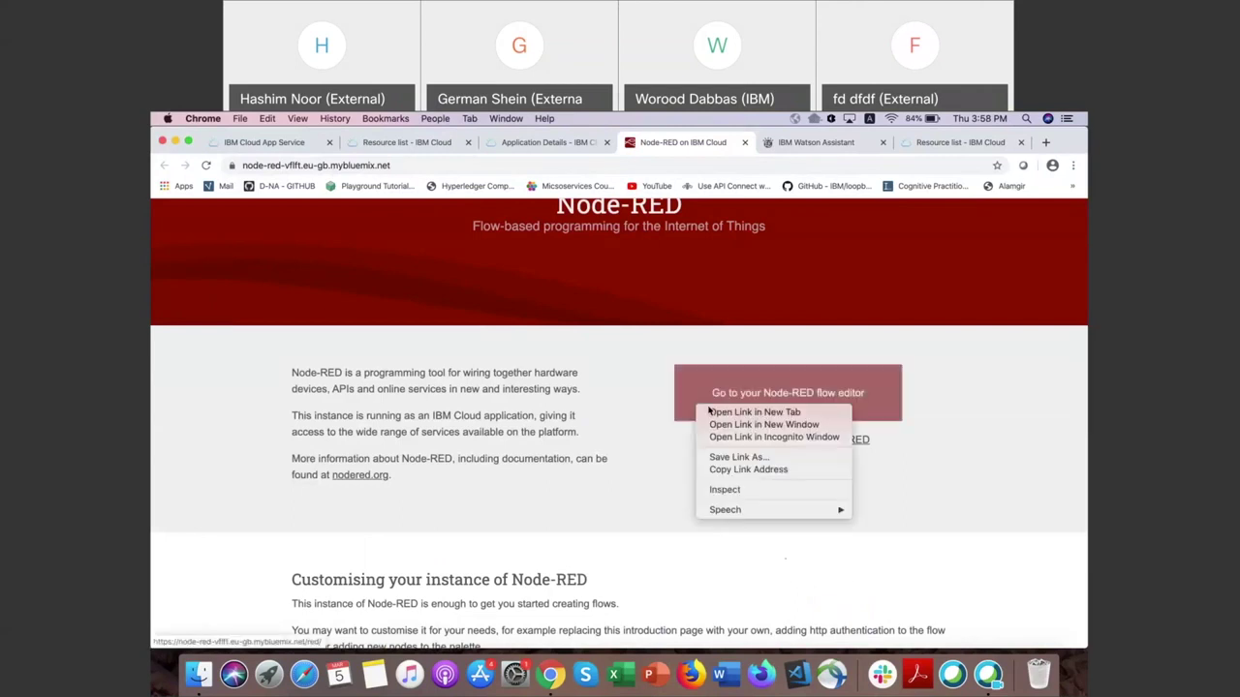
{"action": "left_click", "coordinate": [754, 411]}
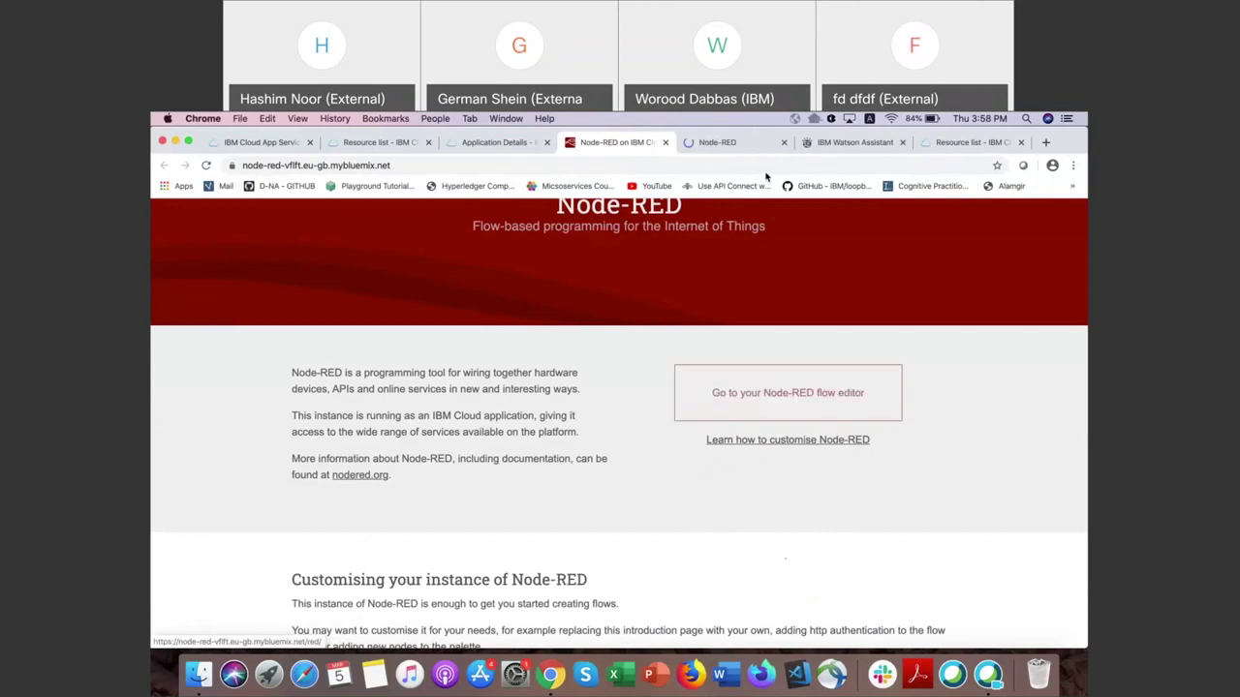
{"action": "left_click", "coordinate": [753, 143]}
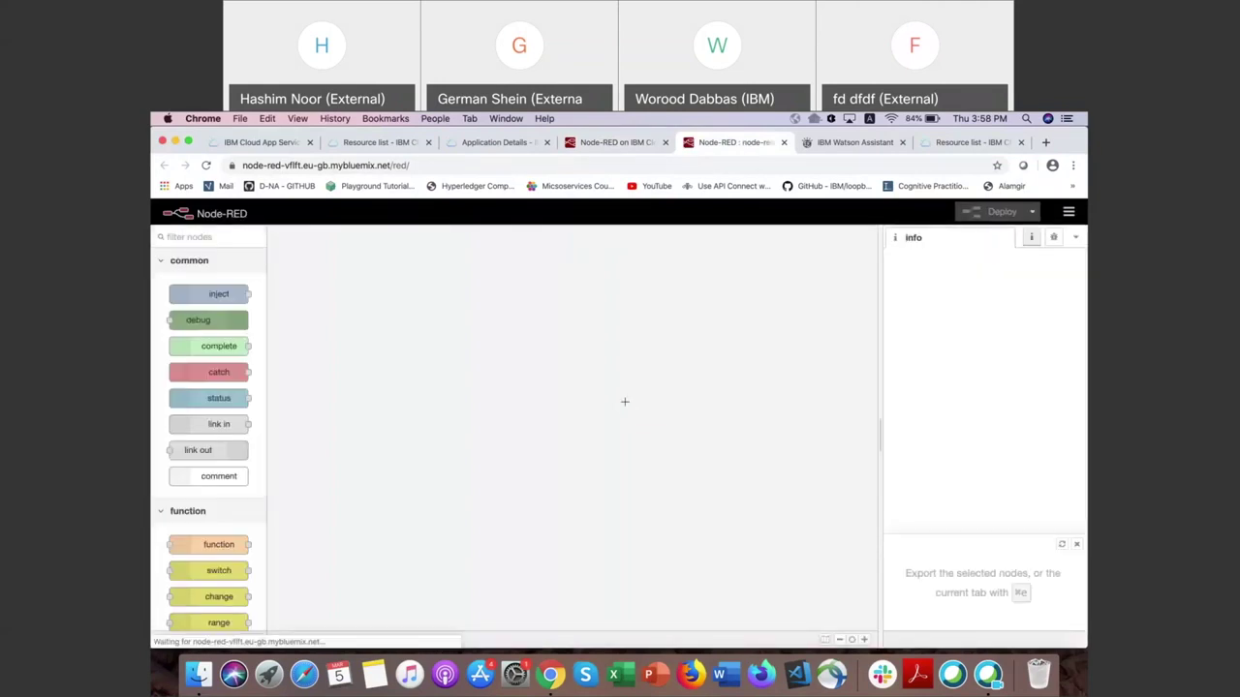
Step: Arrange the Hello Node-RED! inject node and the msg.payload debug node one below the other in Flow 1
{"action": "left_click_drag", "start_coordinate": [625, 401], "coordinate": [311, 253]}
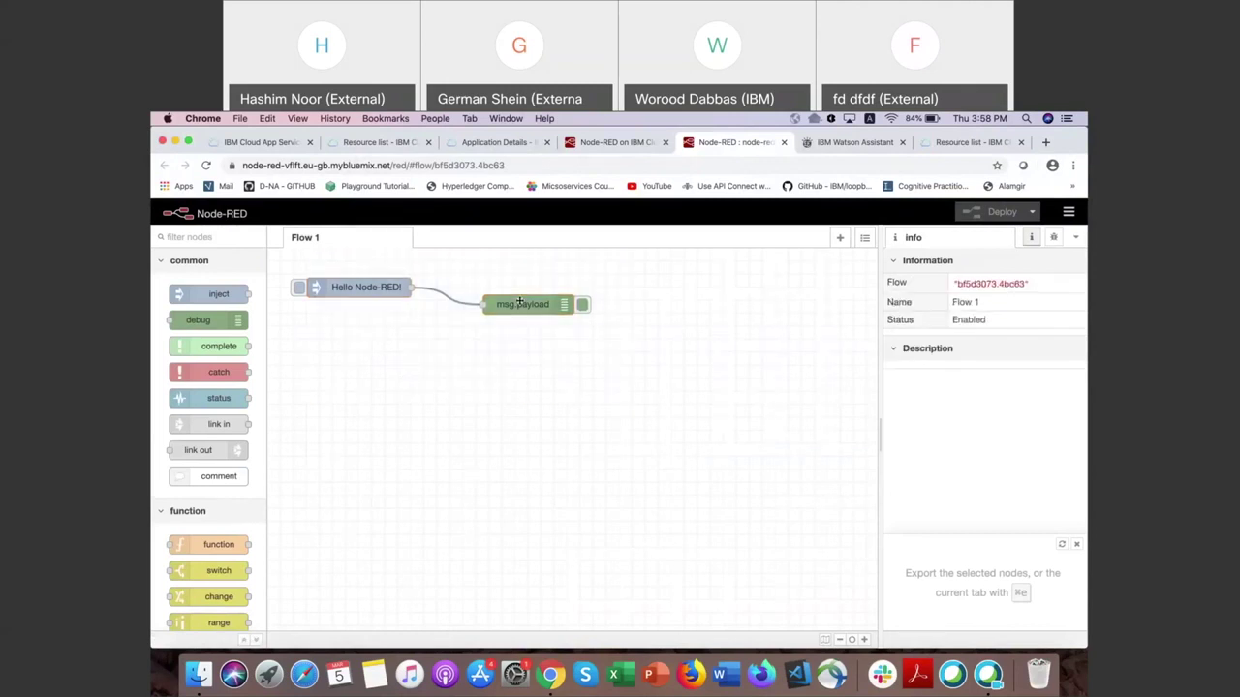
{"action": "left_click_drag", "start_coordinate": [519, 303], "coordinate": [339, 325]}
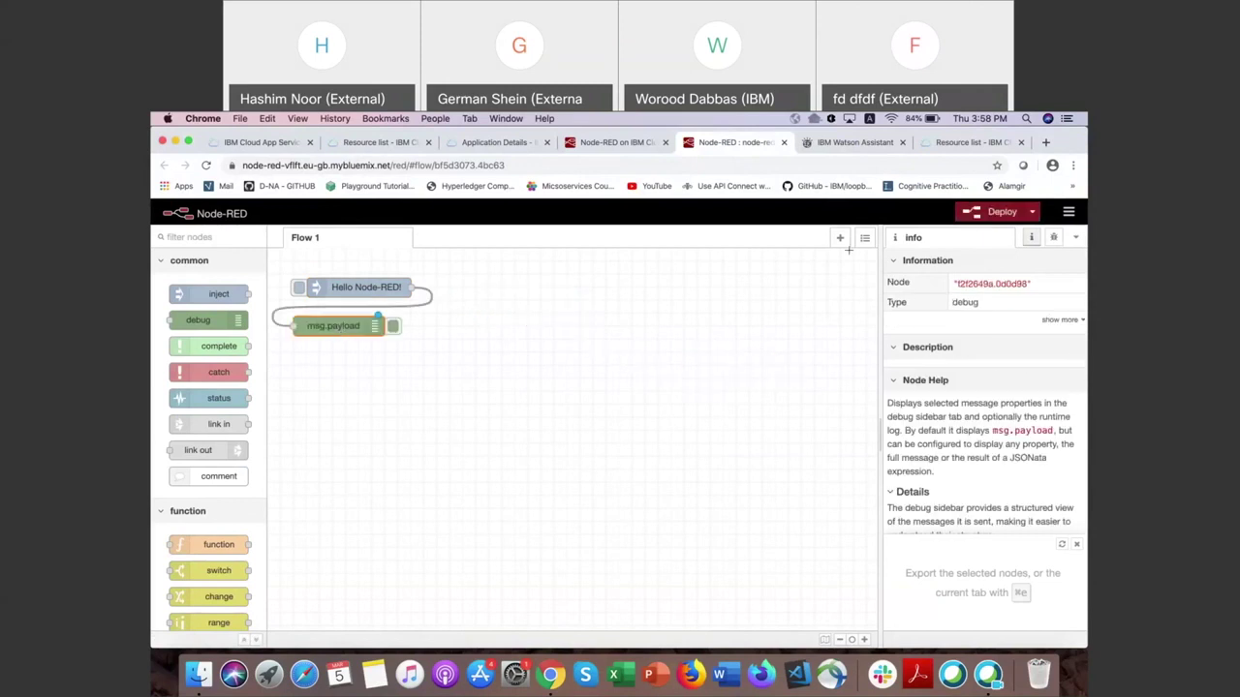
Step: Open the palette manager and search the installed nodes for browser-utils, staying on the page
{"action": "left_click", "coordinate": [1068, 211]}
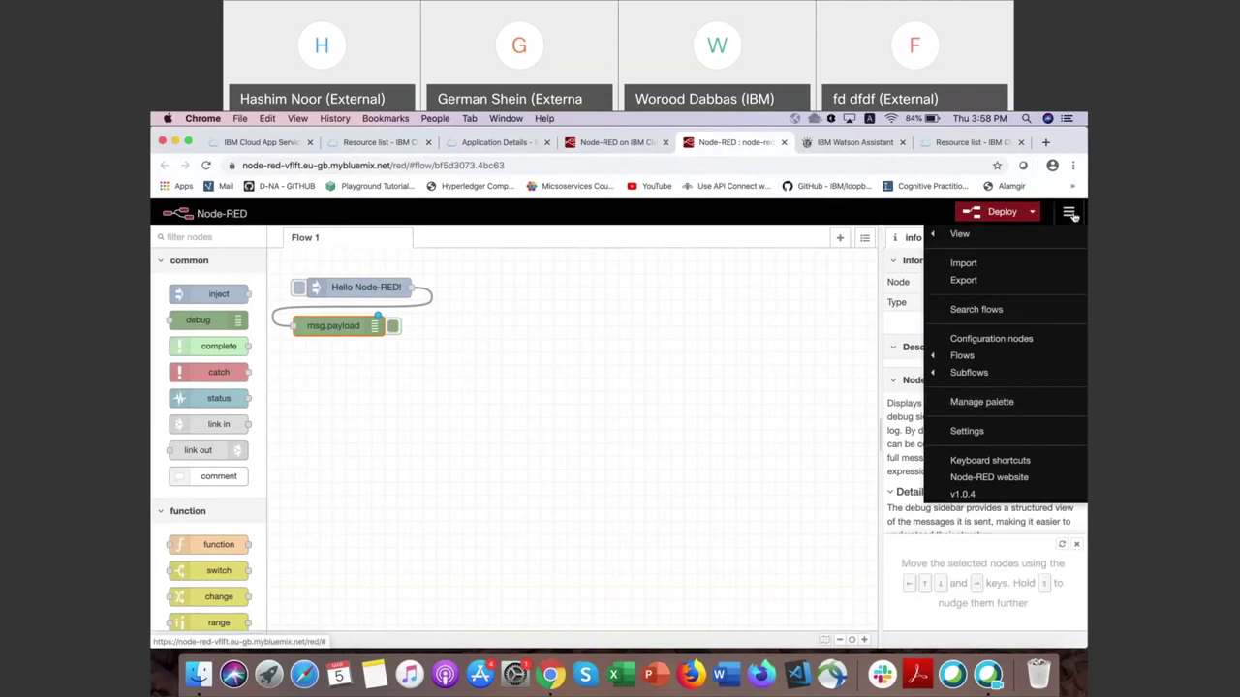
{"action": "left_click", "coordinate": [983, 402]}
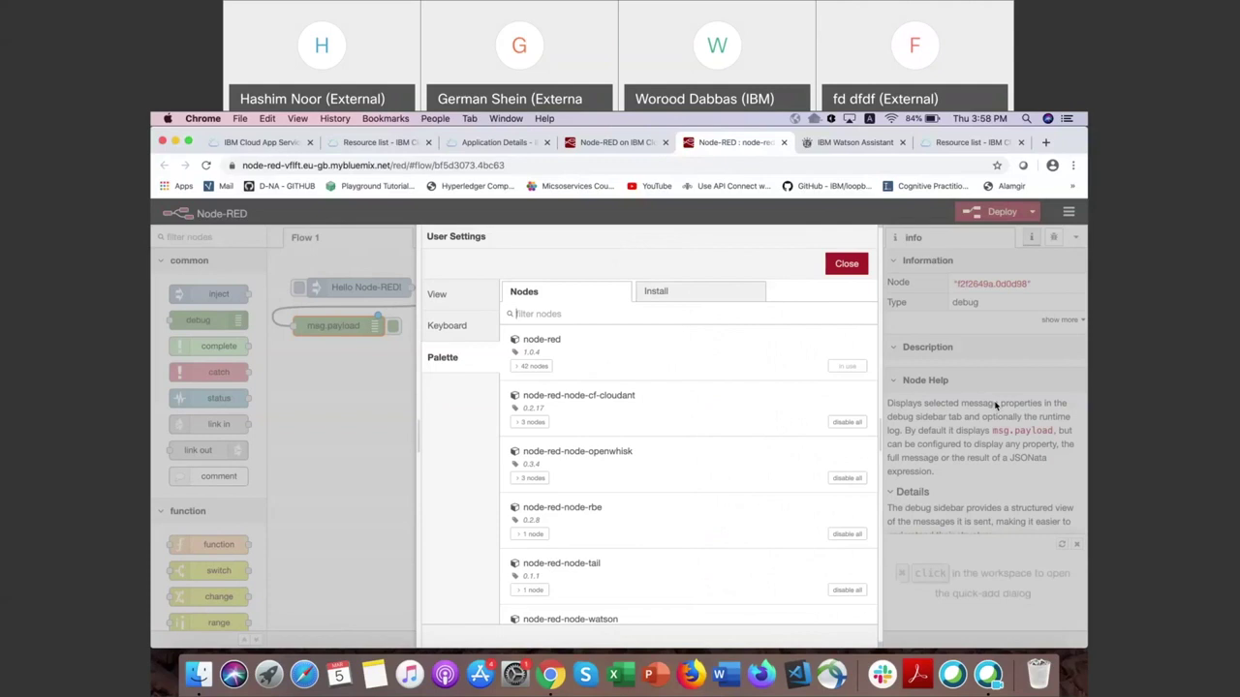
{"action": "type", "text": "browser0"}
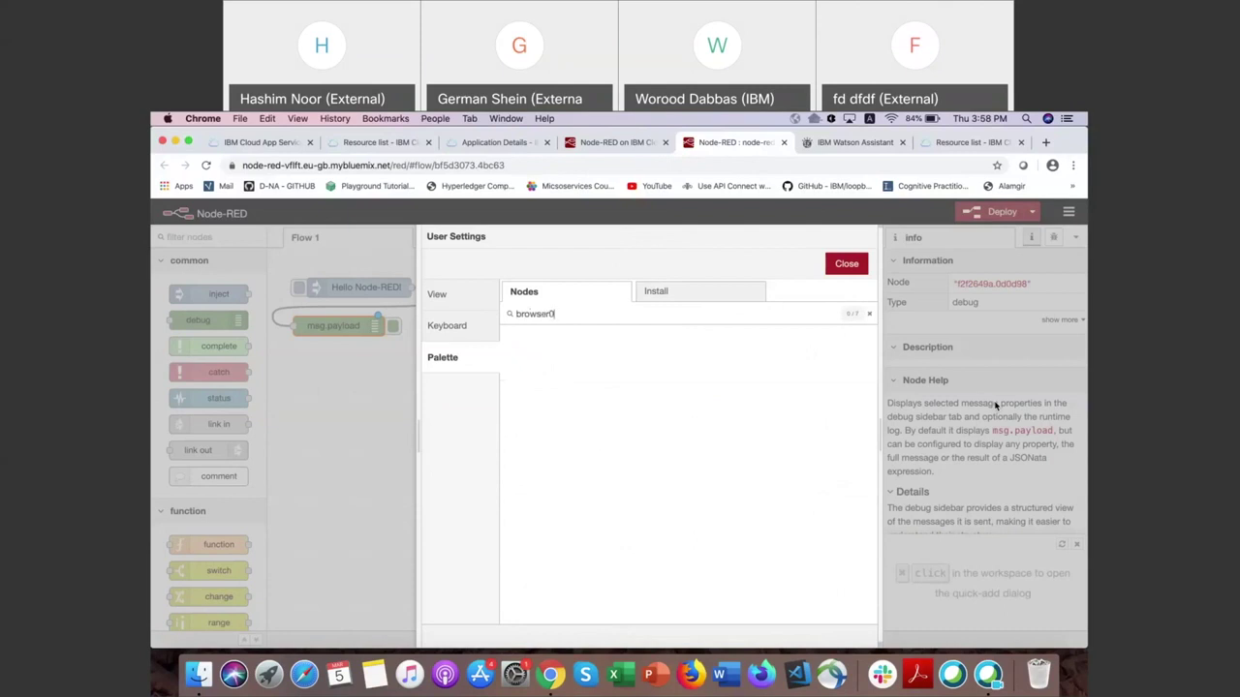
{"action": "key", "text": "BackSpace"}
{"action": "type", "text": "-utils"}
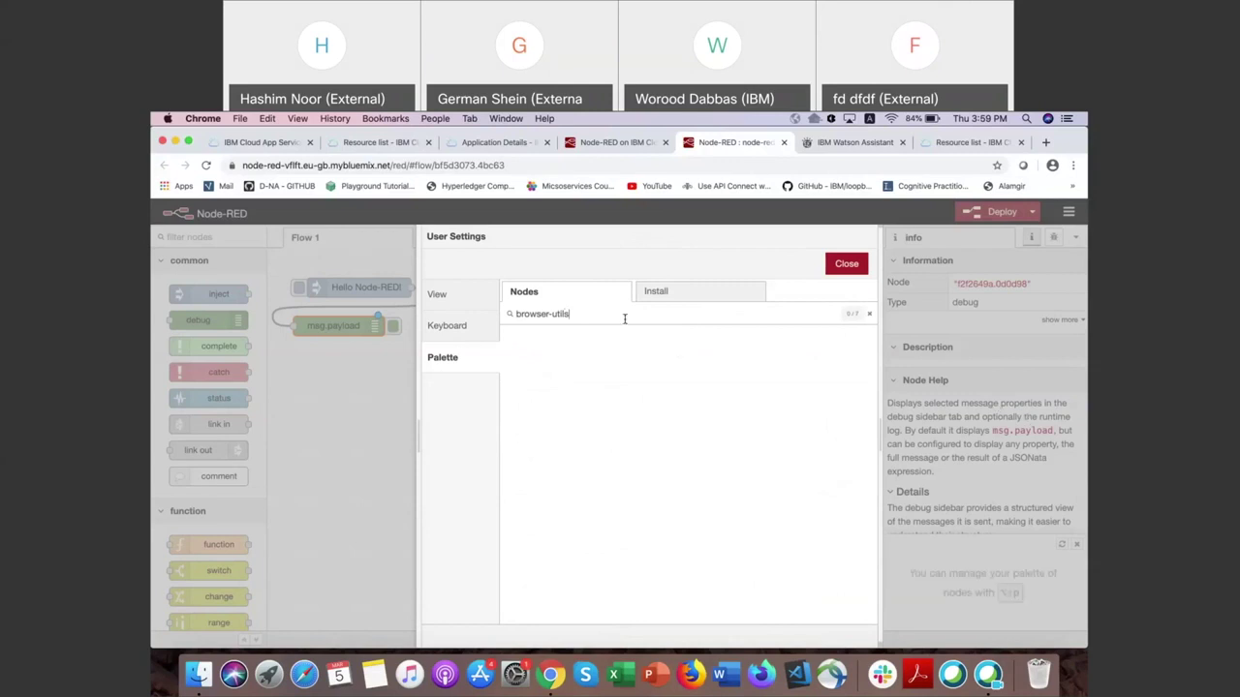
{"action": "key", "text": "super+r"}
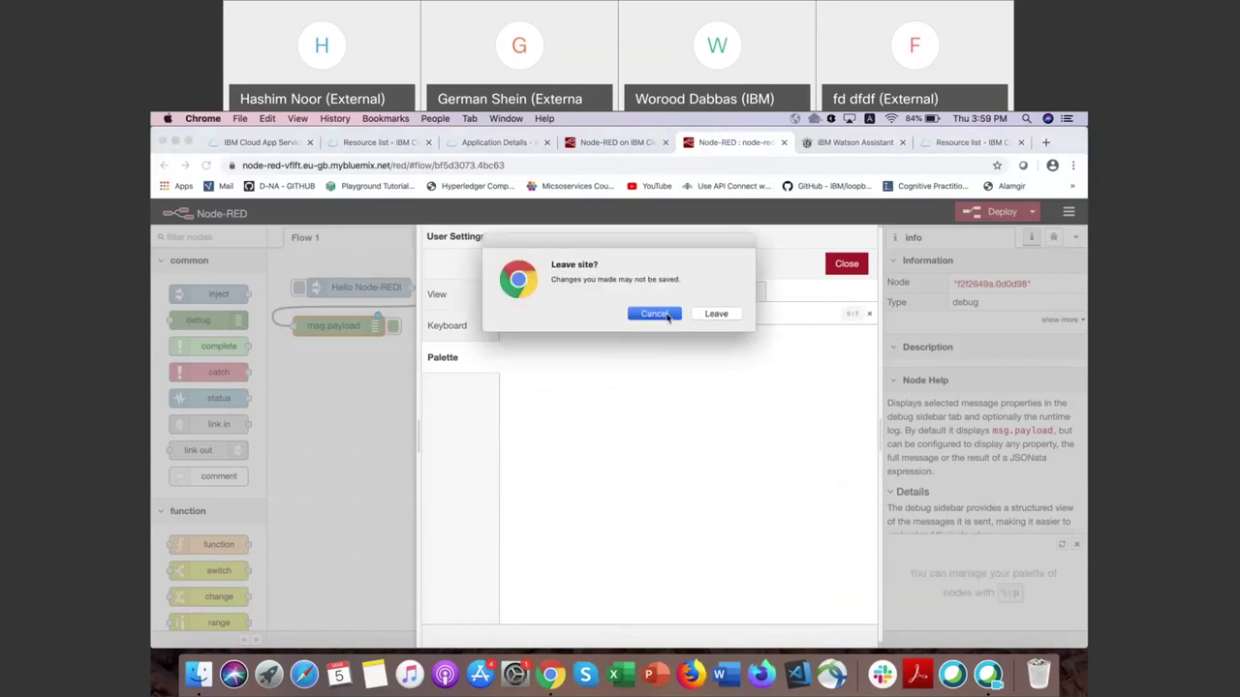
{"action": "left_click", "coordinate": [667, 315]}
Step: Search the installable modules for browser- and install node-red-contrib-browser-utils
{"action": "left_click", "coordinate": [657, 292]}
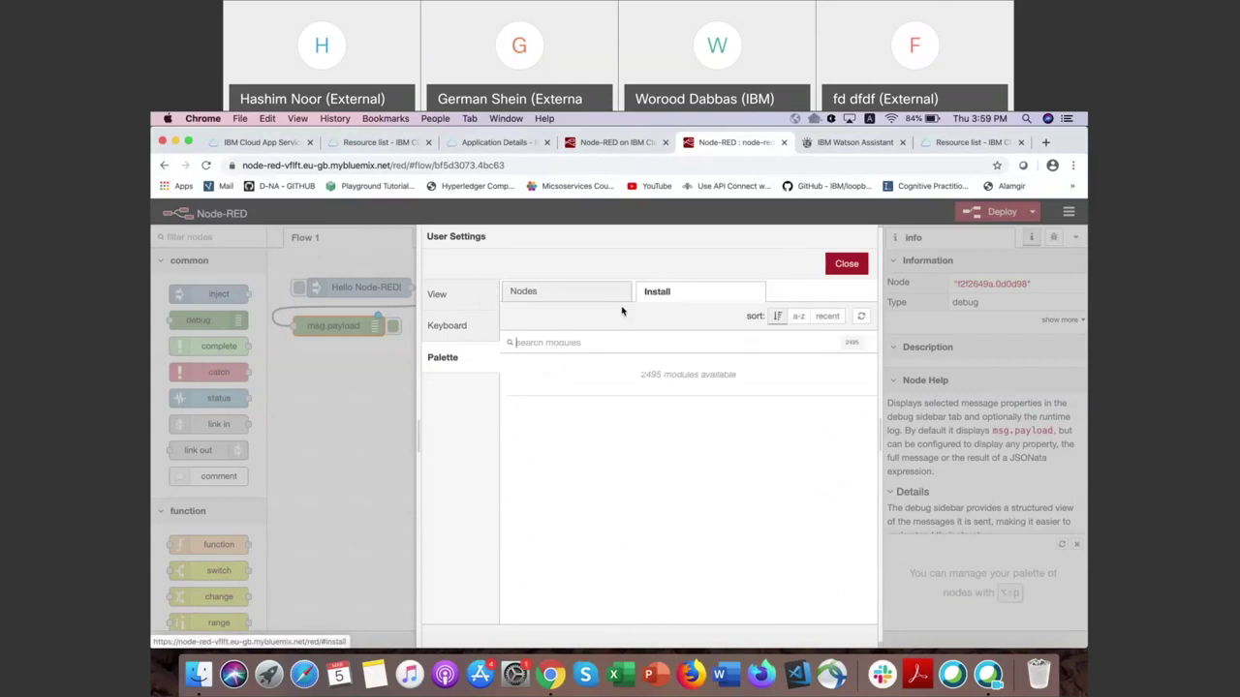
{"action": "type", "text": "brow"}
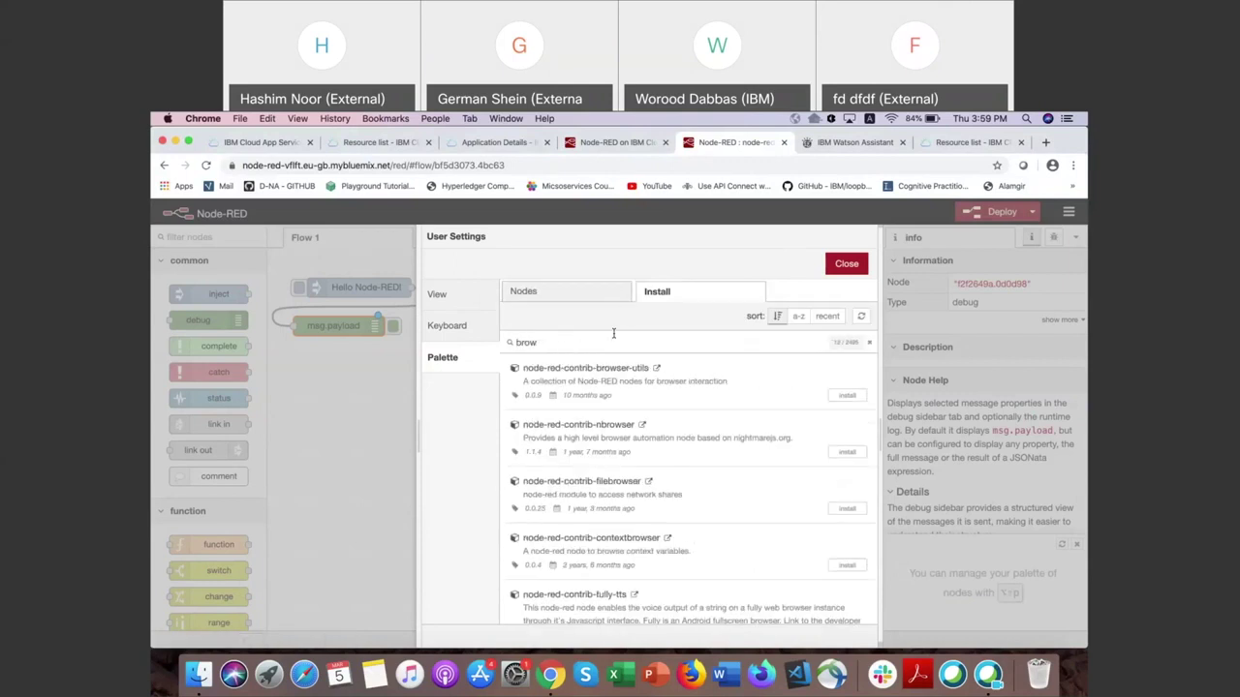
{"action": "type", "text": "ser-"}
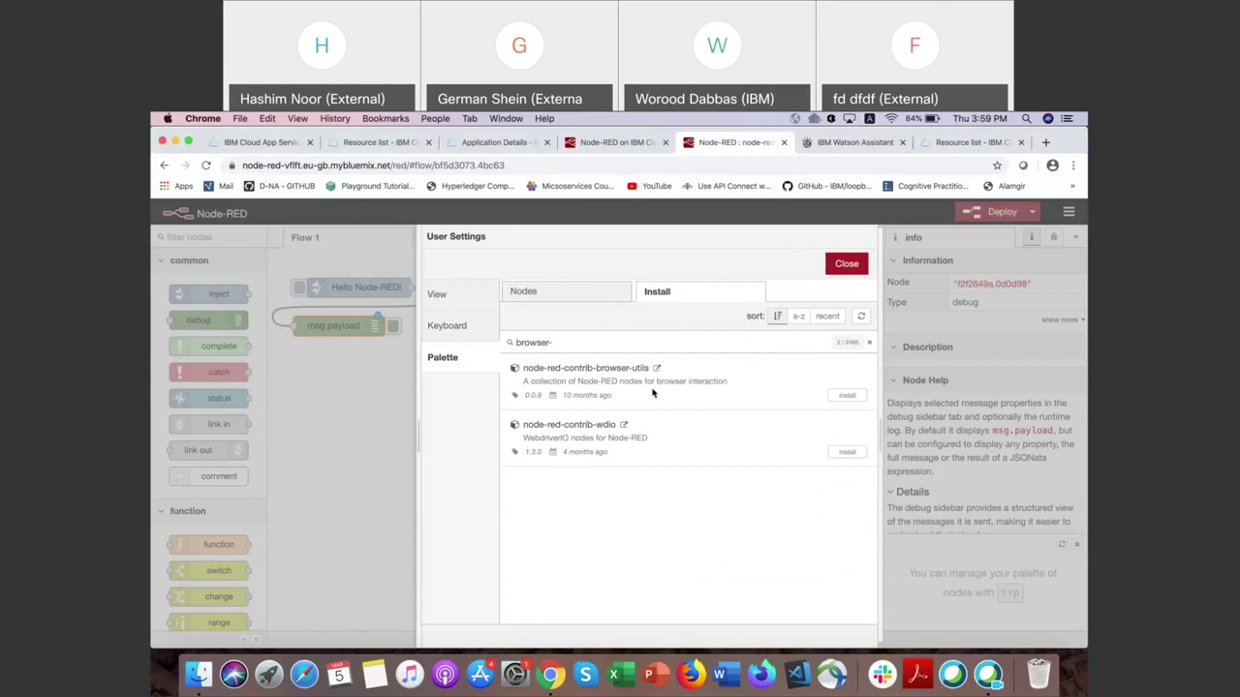
{"action": "left_click", "coordinate": [845, 396]}
{"action": "left_click", "coordinate": [742, 291]}
Step: Search the installable modules for play-audio, install node-red-contrib-play-audio, and close the palette manager
{"action": "key", "text": "BackSpace"}
{"action": "key", "text": "BackSpace"}
{"action": "key", "text": "BackSpace"}
{"action": "key", "text": "BackSpace"}
{"action": "key", "text": "BackSpace"}
{"action": "key", "text": "BackSpace"}
{"action": "key", "text": "BackSpace"}
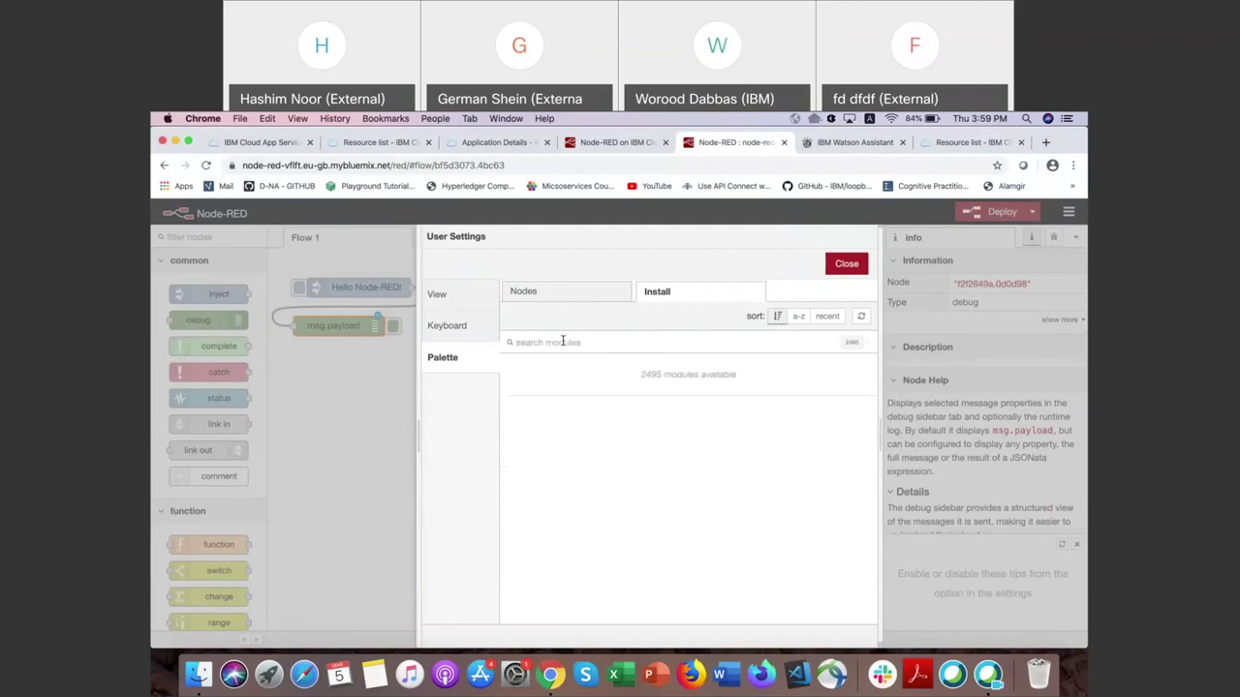
{"action": "type", "text": "play-a"}
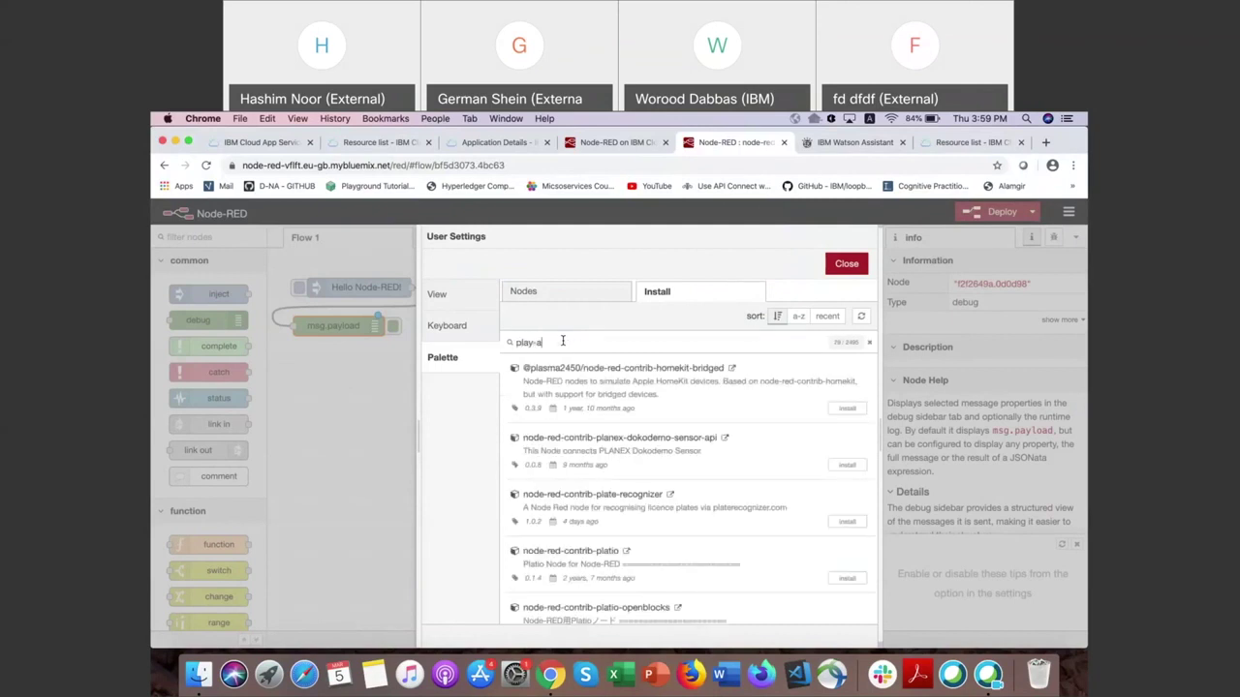
{"action": "type", "text": "udio"}
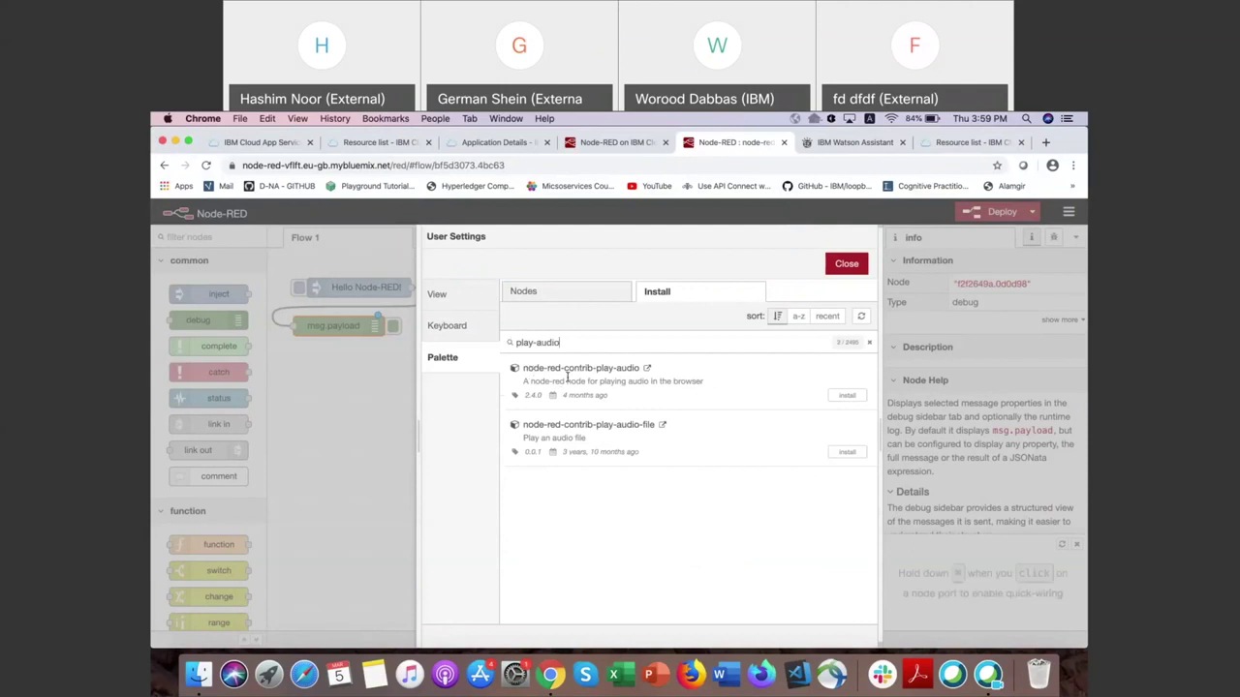
{"action": "left_click", "coordinate": [845, 395]}
{"action": "left_click", "coordinate": [742, 291]}
{"action": "left_click", "coordinate": [846, 263]}
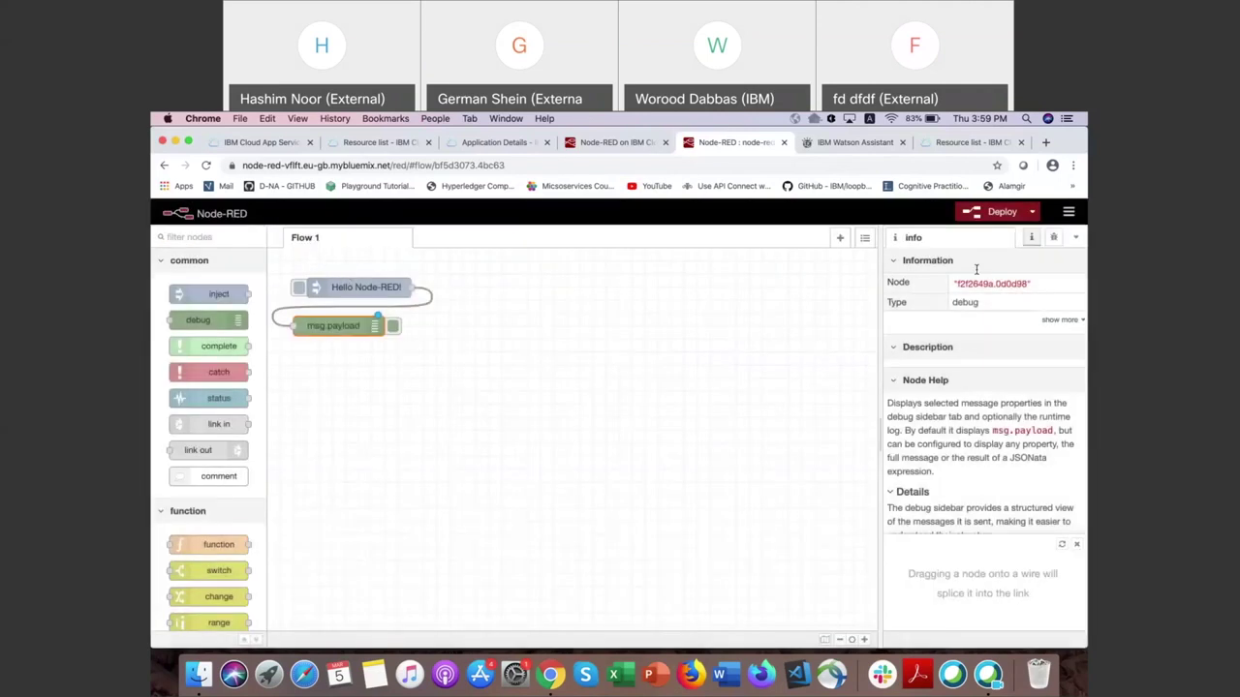
Step: Add two empty flows to the workspace and return to Flow 2
{"action": "left_click", "coordinate": [835, 237]}
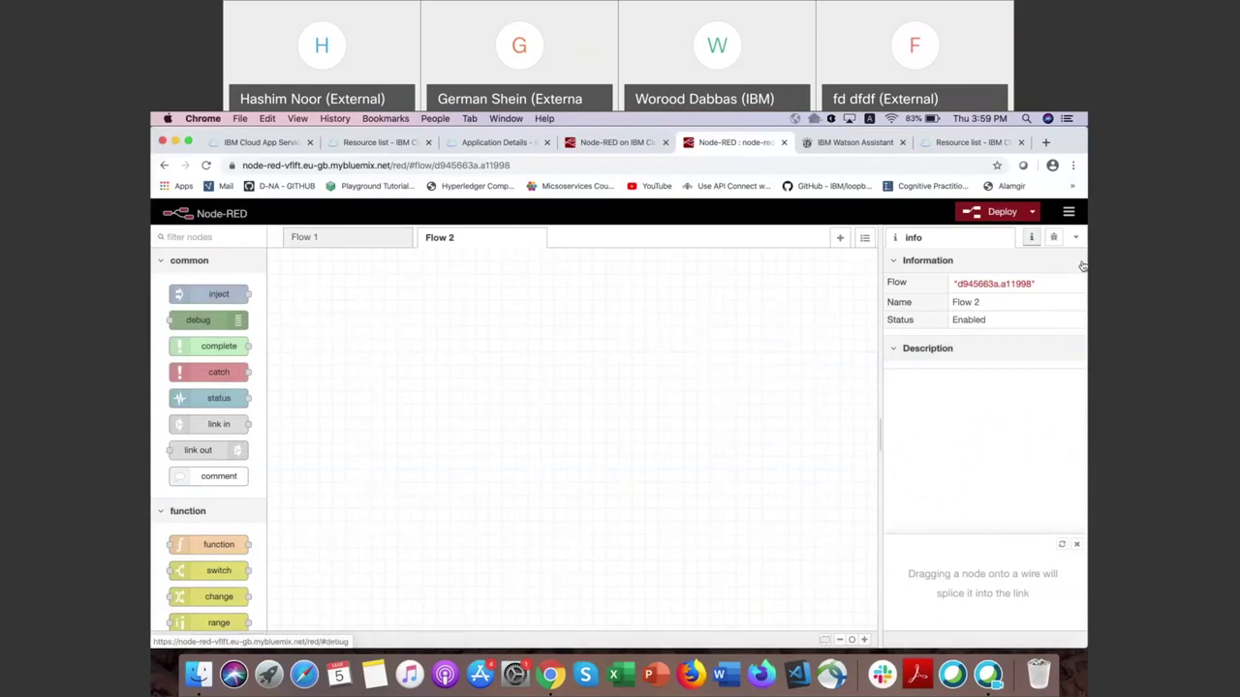
{"action": "left_click", "coordinate": [1068, 212]}
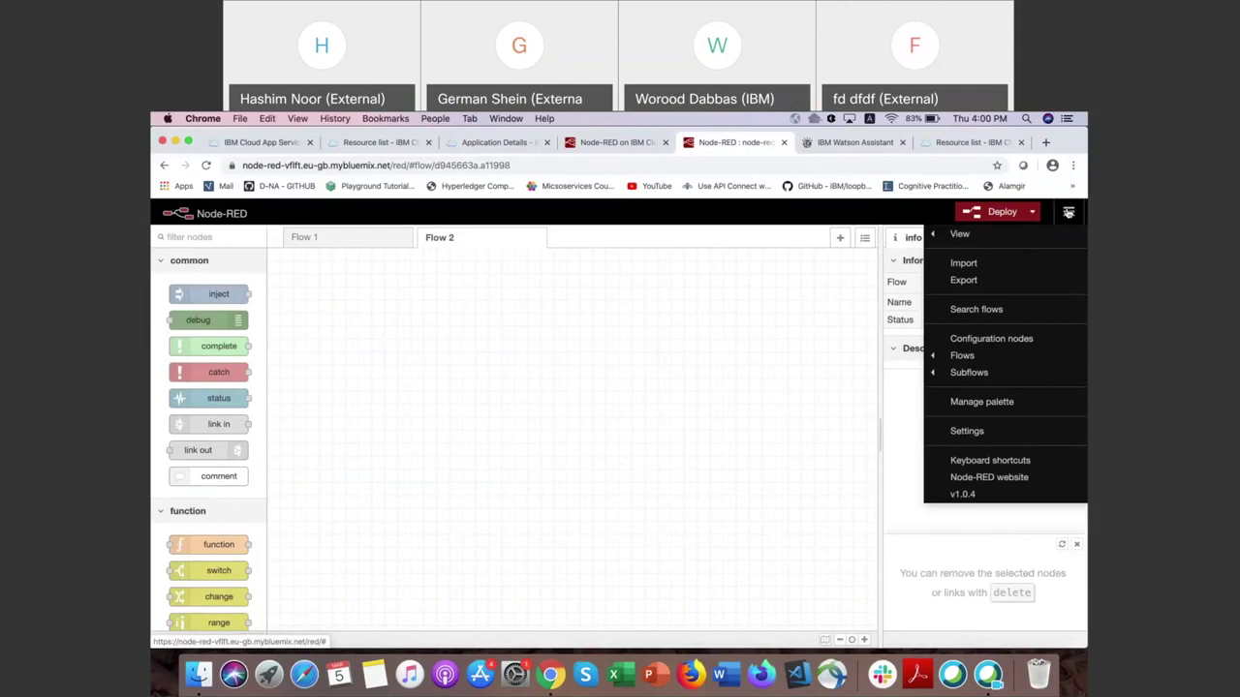
{"action": "mouse_move", "coordinate": [979, 356]}
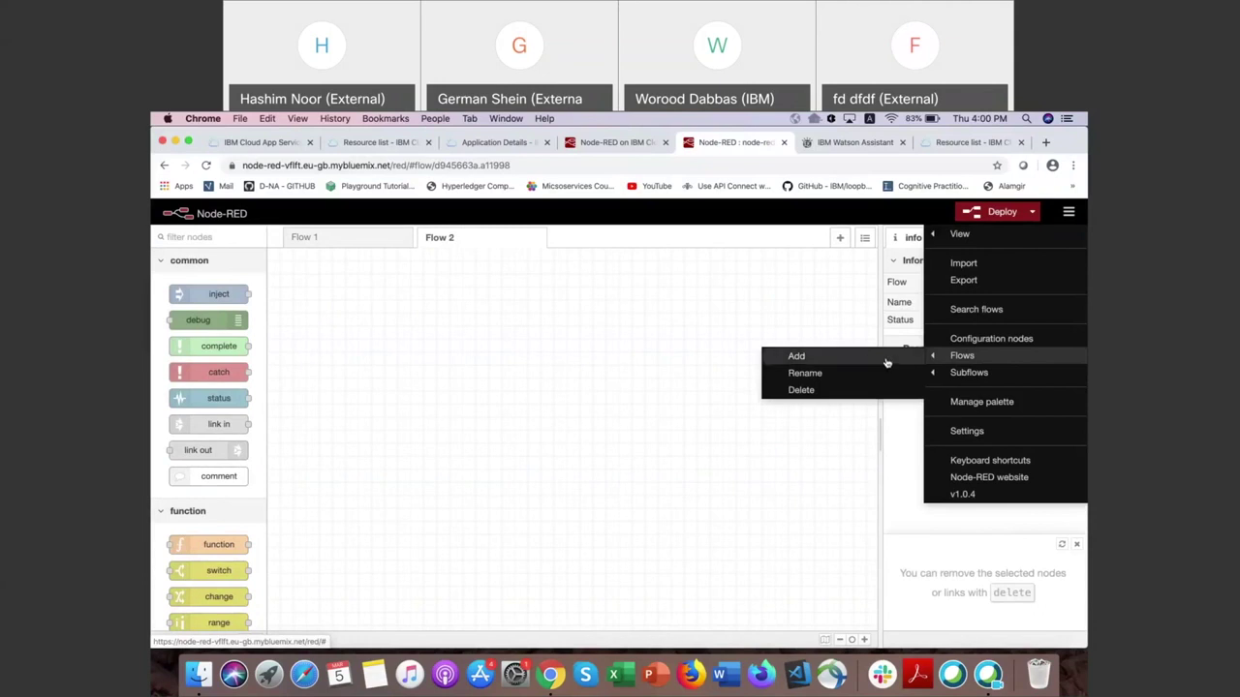
{"action": "mouse_move", "coordinate": [1063, 231]}
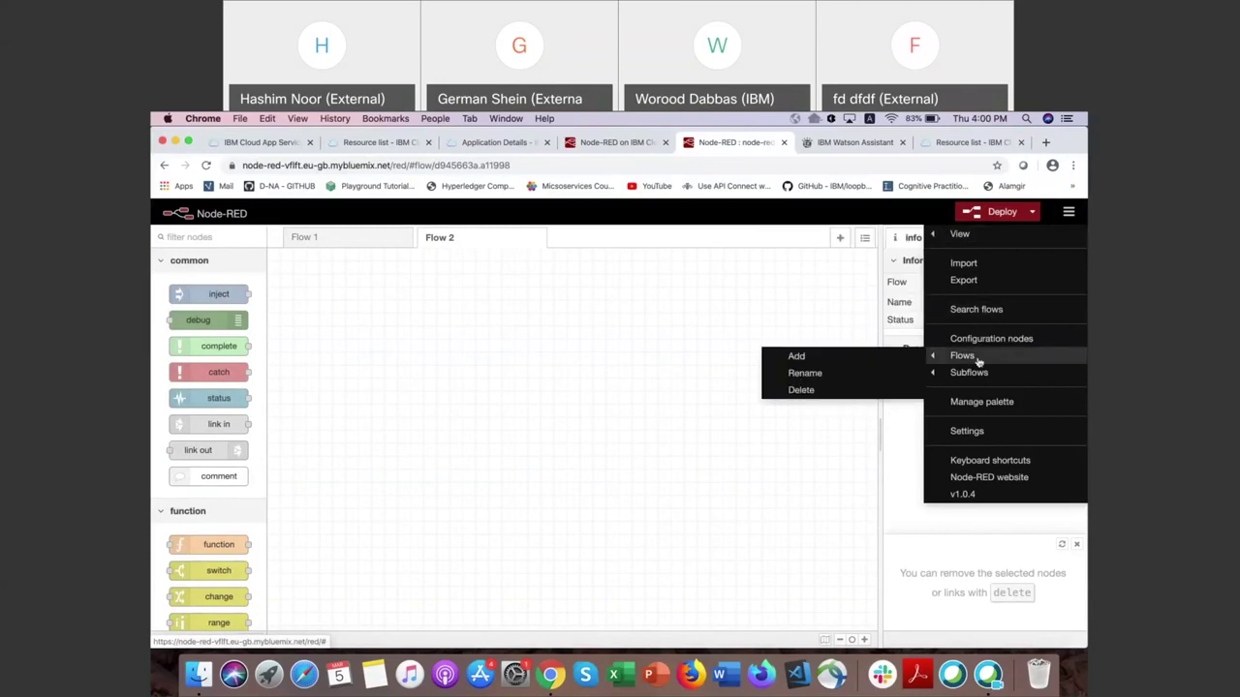
{"action": "left_click", "coordinate": [868, 358]}
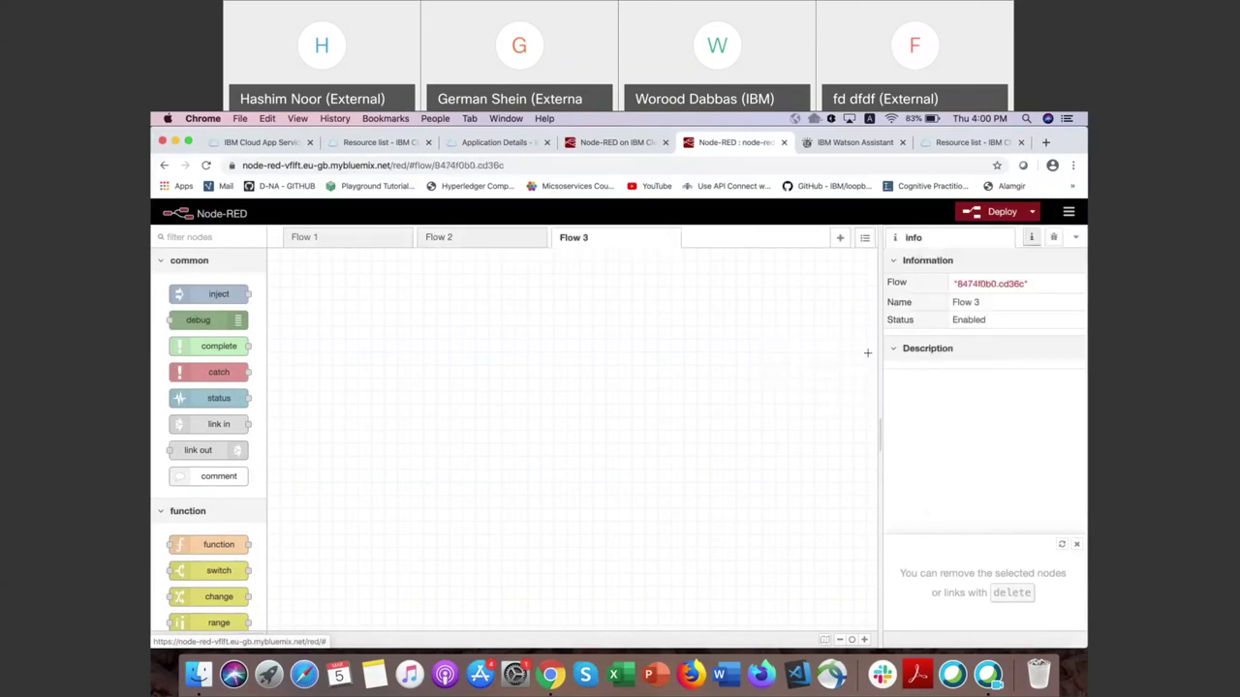
{"action": "left_click", "coordinate": [519, 249]}
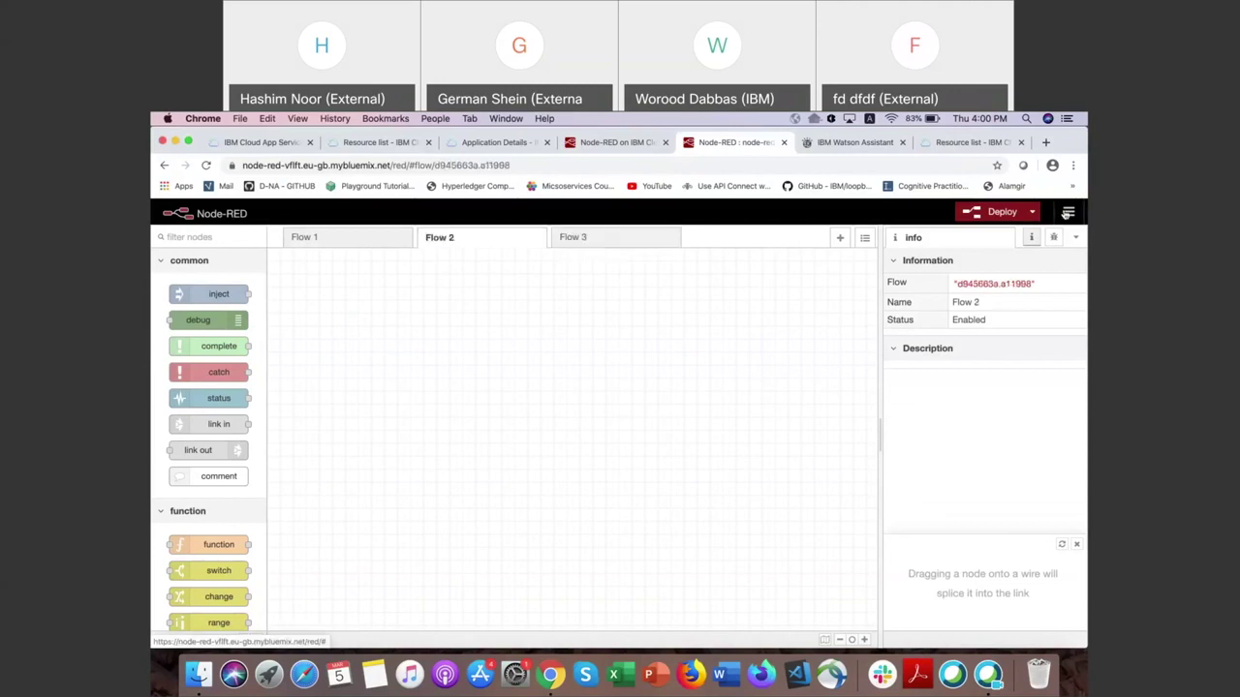
Step: Import the flows.json file from the Desktop folder into the workspace with the current flow as target
{"action": "left_click", "coordinate": [1066, 213]}
{"action": "mouse_move", "coordinate": [986, 368]}
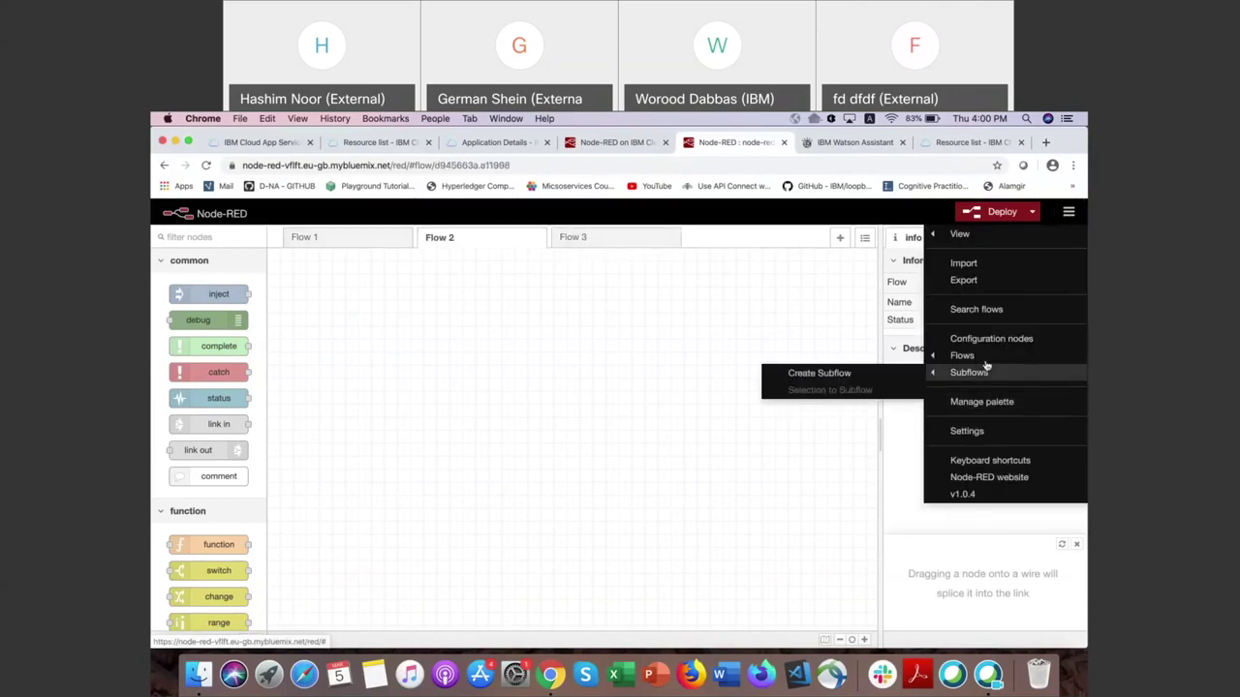
{"action": "left_click", "coordinate": [1011, 269]}
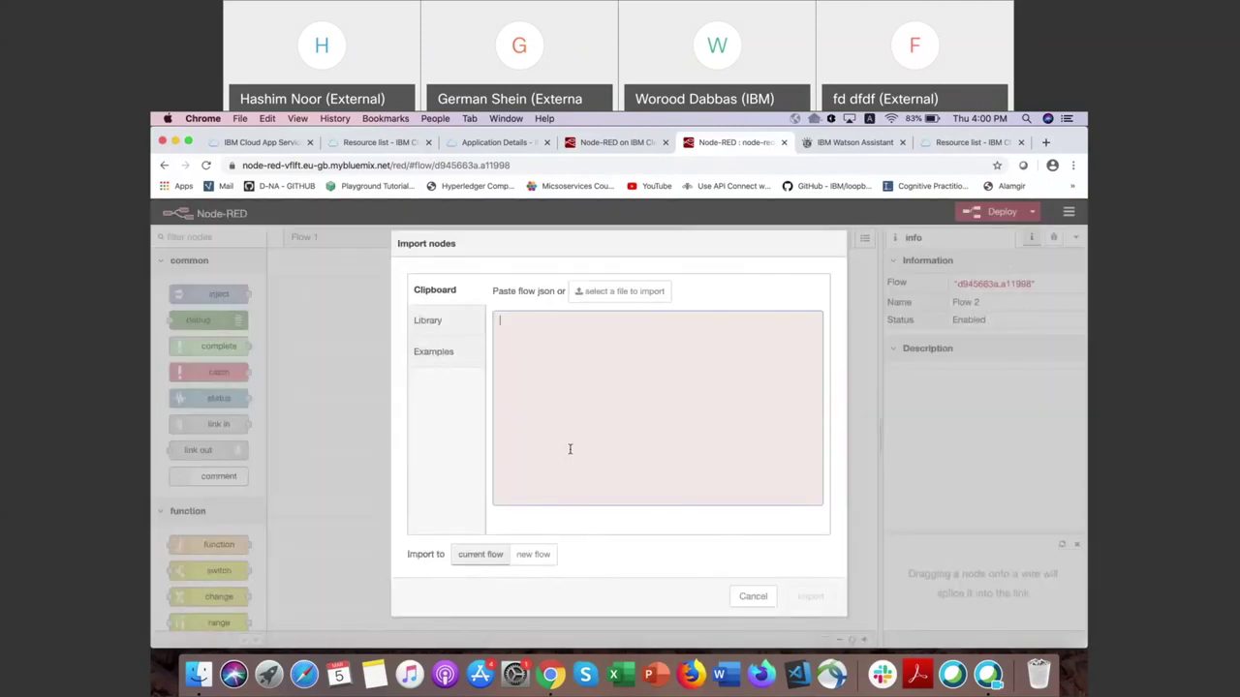
{"action": "left_click", "coordinate": [604, 298]}
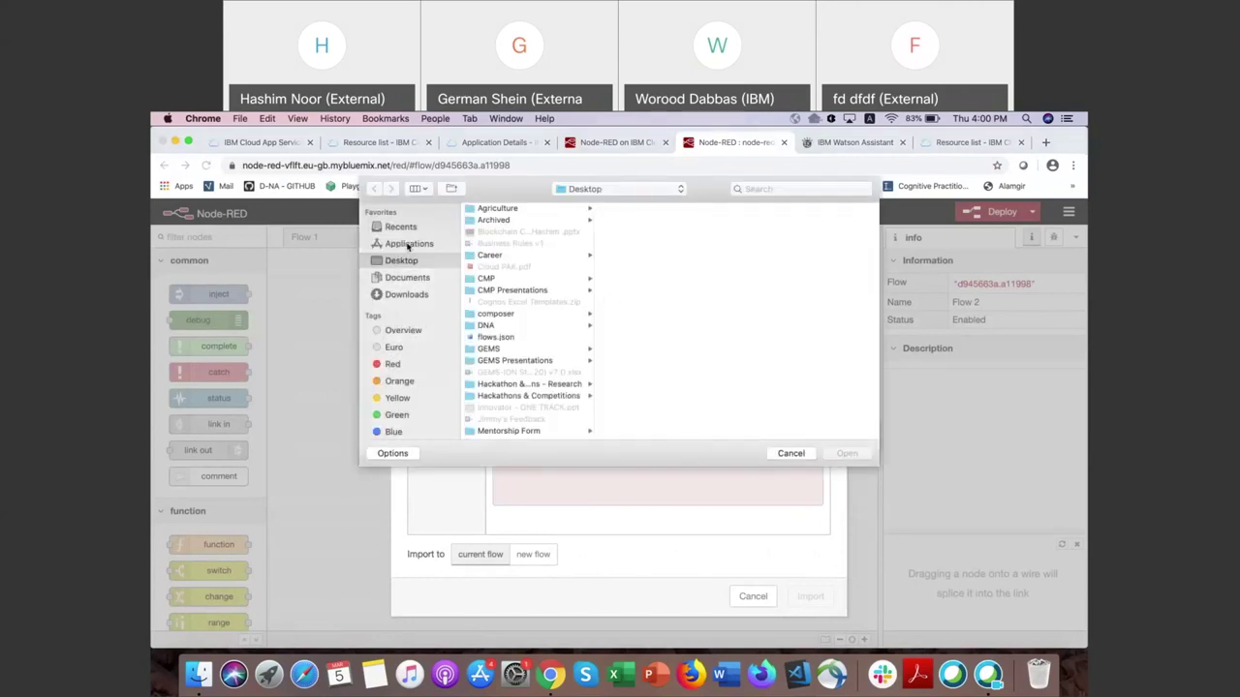
{"action": "scroll", "coordinate": [528, 283], "scroll_direction": "down", "scroll_amount": 5}
{"action": "scroll", "coordinate": [528, 284], "scroll_direction": "up", "scroll_amount": 3}
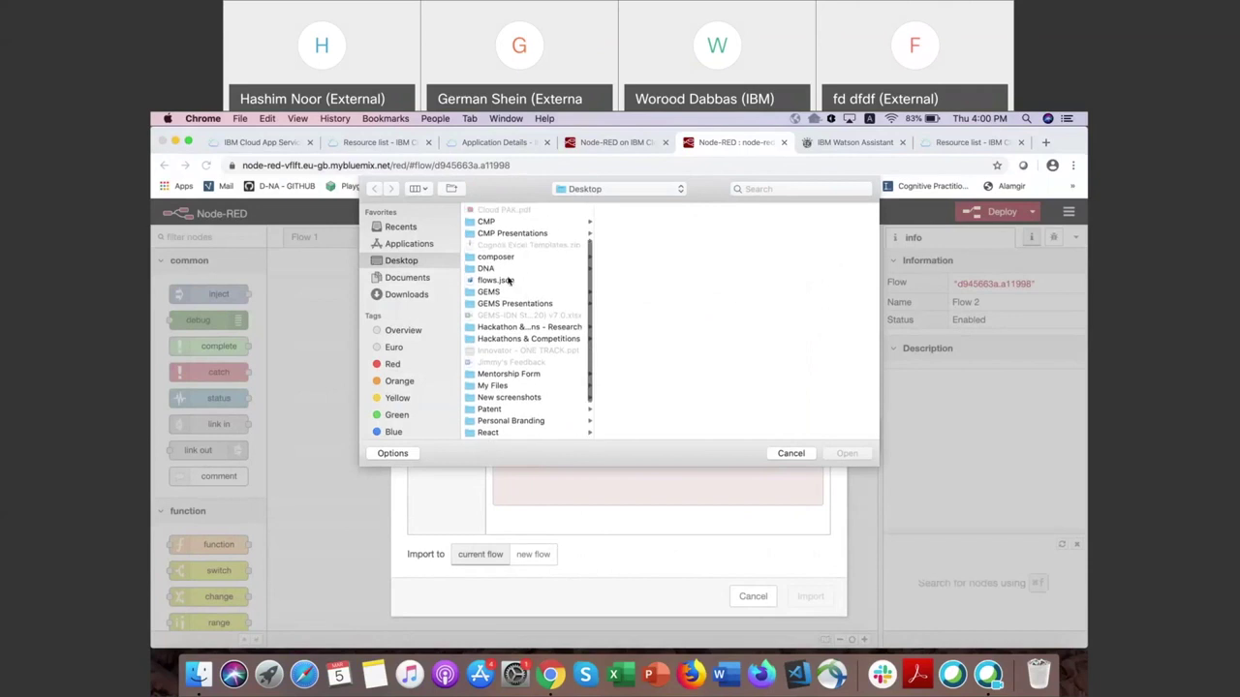
{"action": "left_click", "coordinate": [508, 280]}
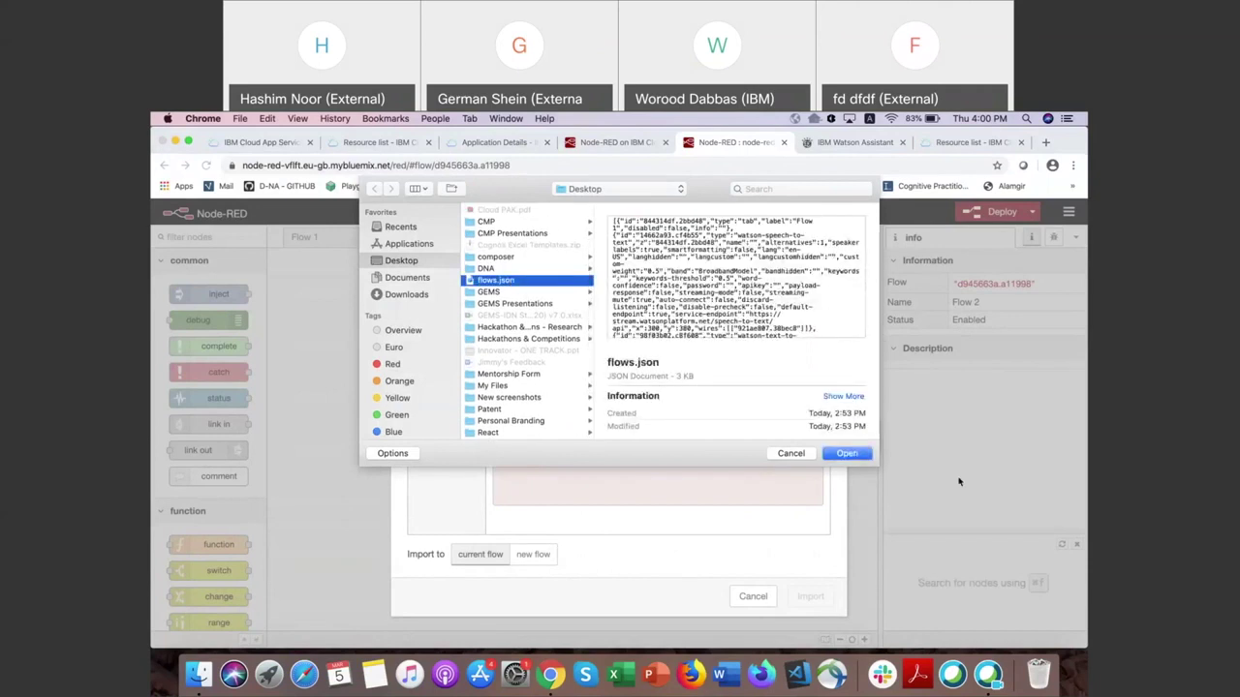
{"action": "left_click", "coordinate": [847, 454]}
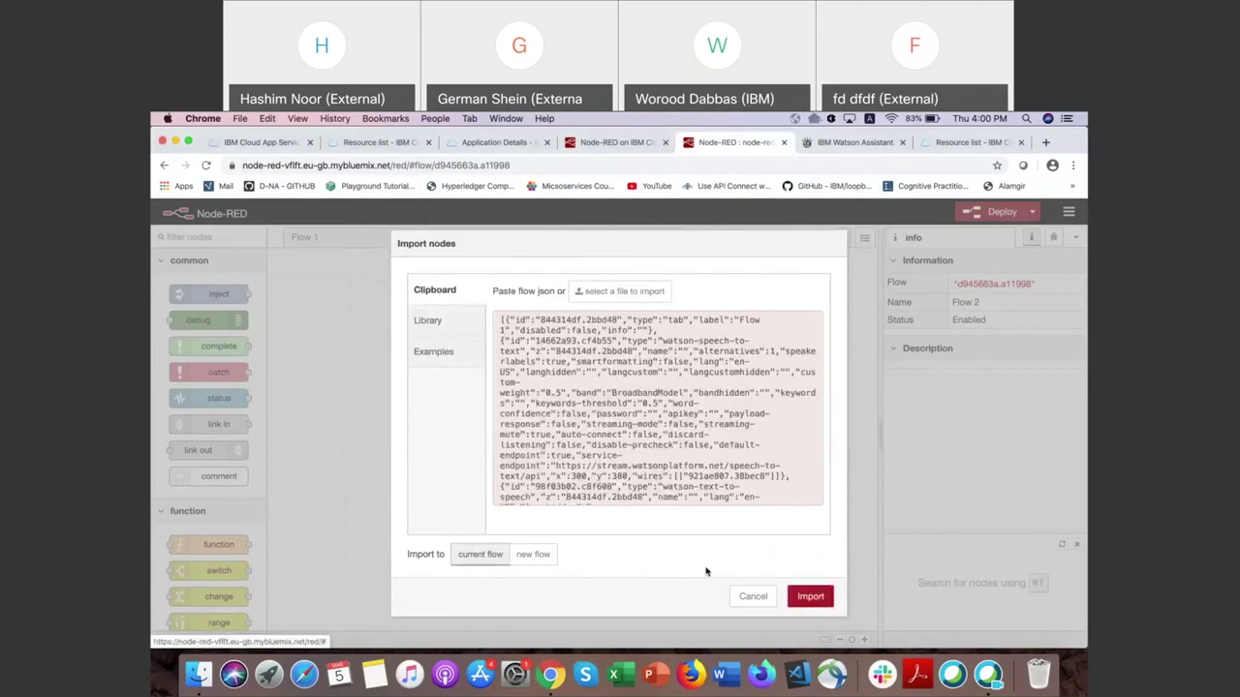
{"action": "left_click", "coordinate": [814, 596]}
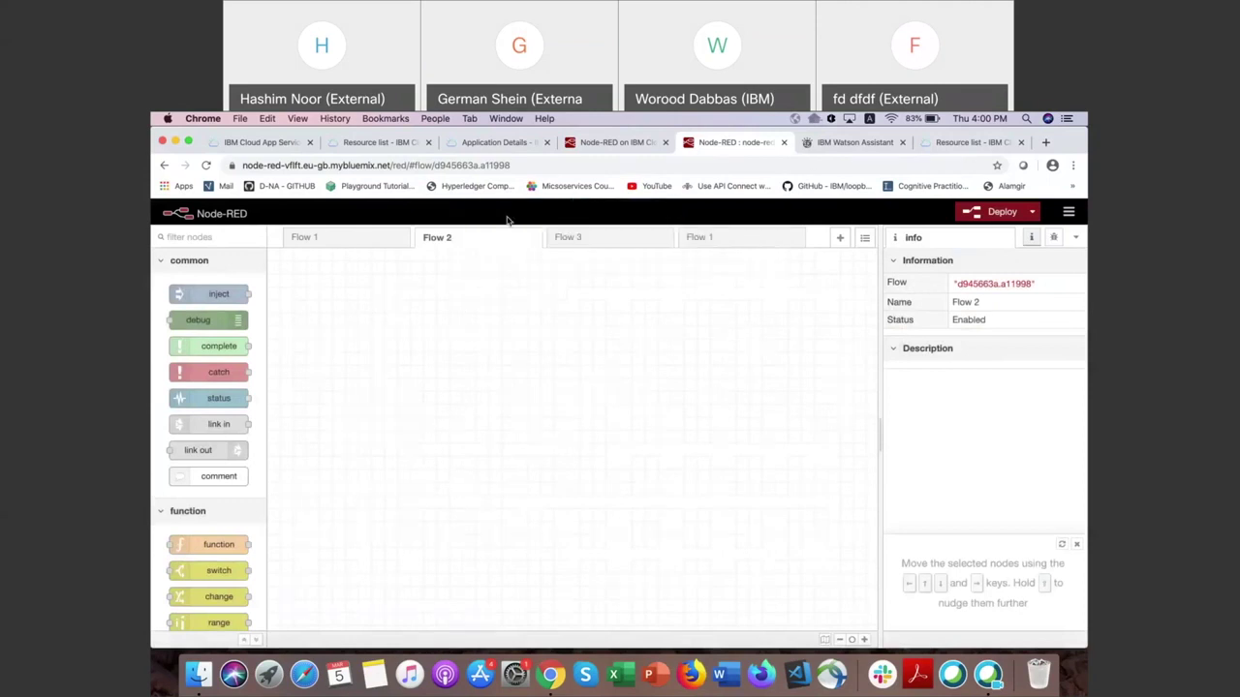
Step: Open the imported Flow 1 and examine its node chain from the microphone node through assistant V2 to play audio
{"action": "left_click", "coordinate": [693, 242]}
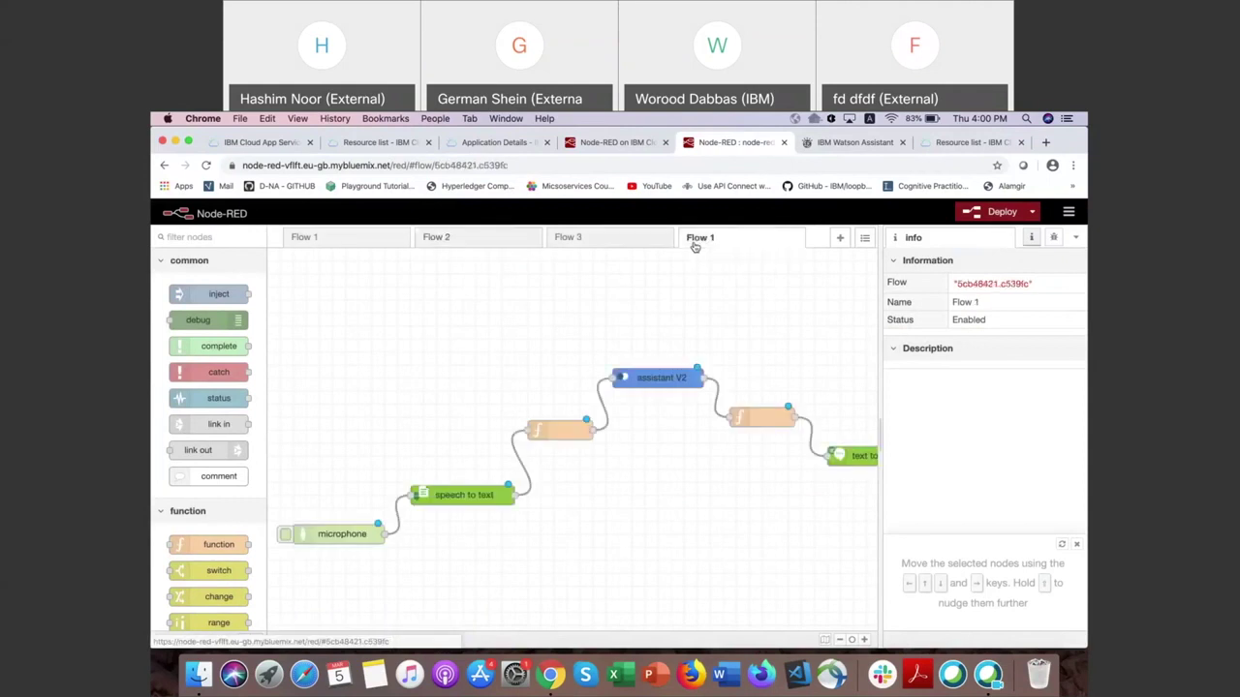
{"action": "scroll", "coordinate": [605, 400], "scroll_direction": "right", "scroll_amount": 6}
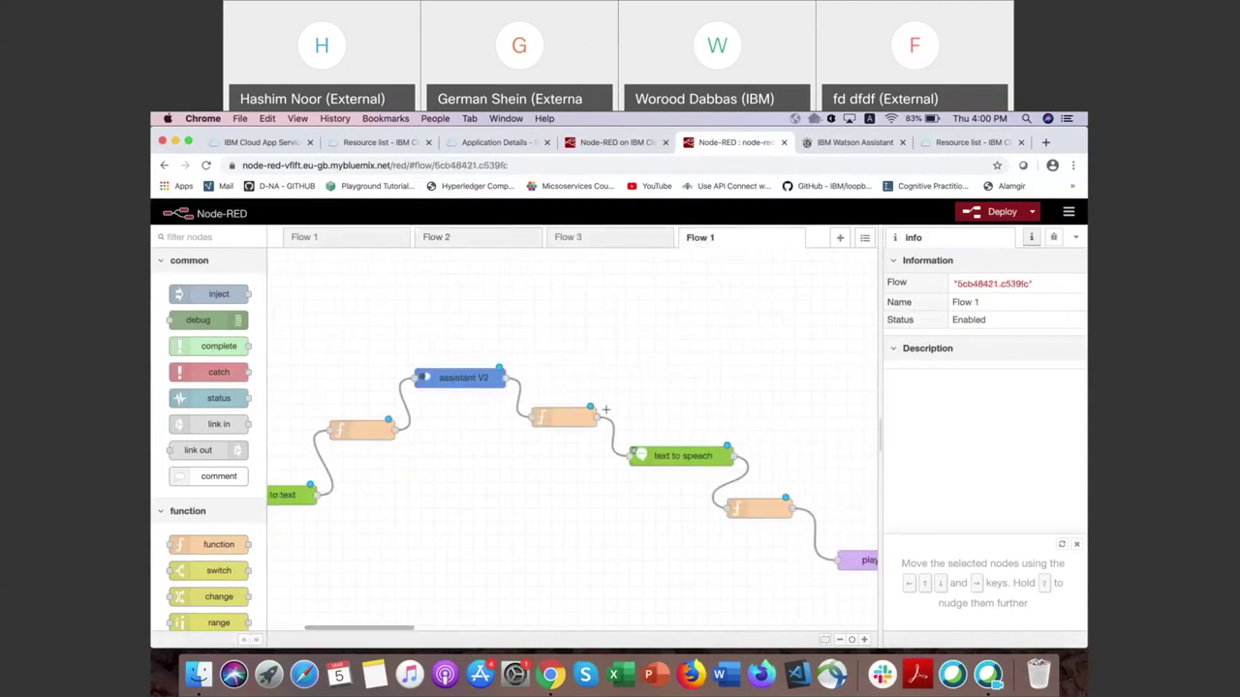
{"action": "scroll", "coordinate": [606, 409], "scroll_direction": "left", "scroll_amount": 6}
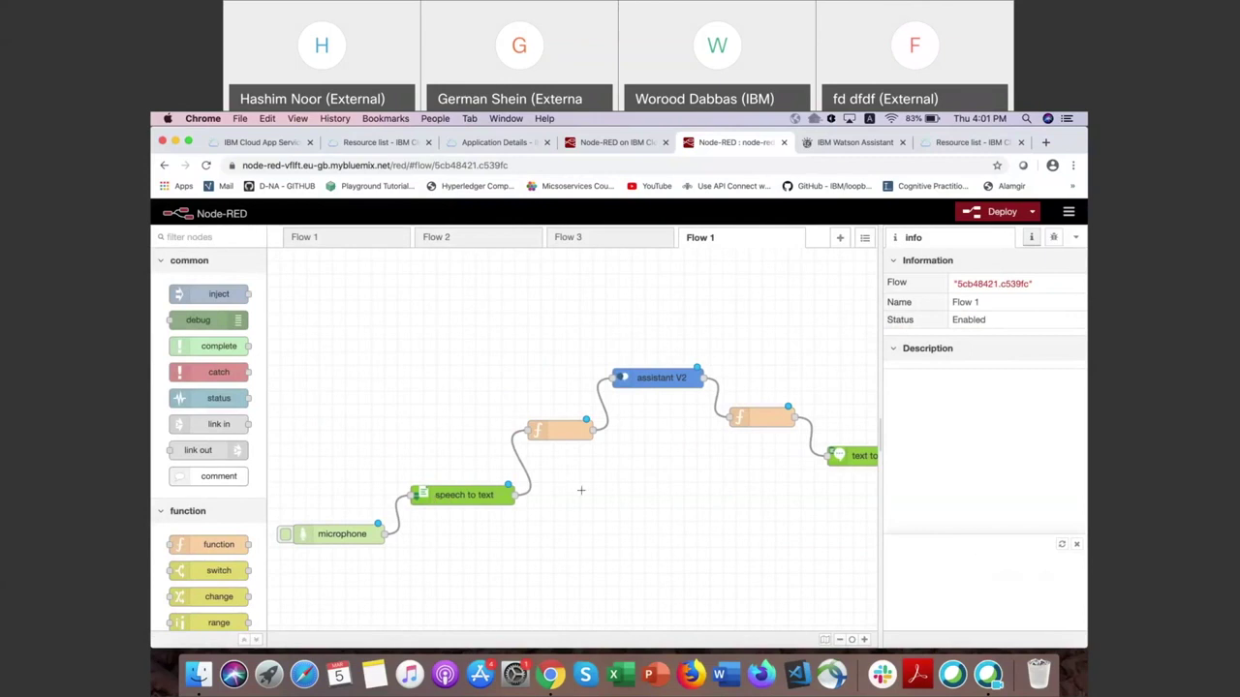
{"action": "scroll", "coordinate": [581, 491], "scroll_direction": "right", "scroll_amount": 3}
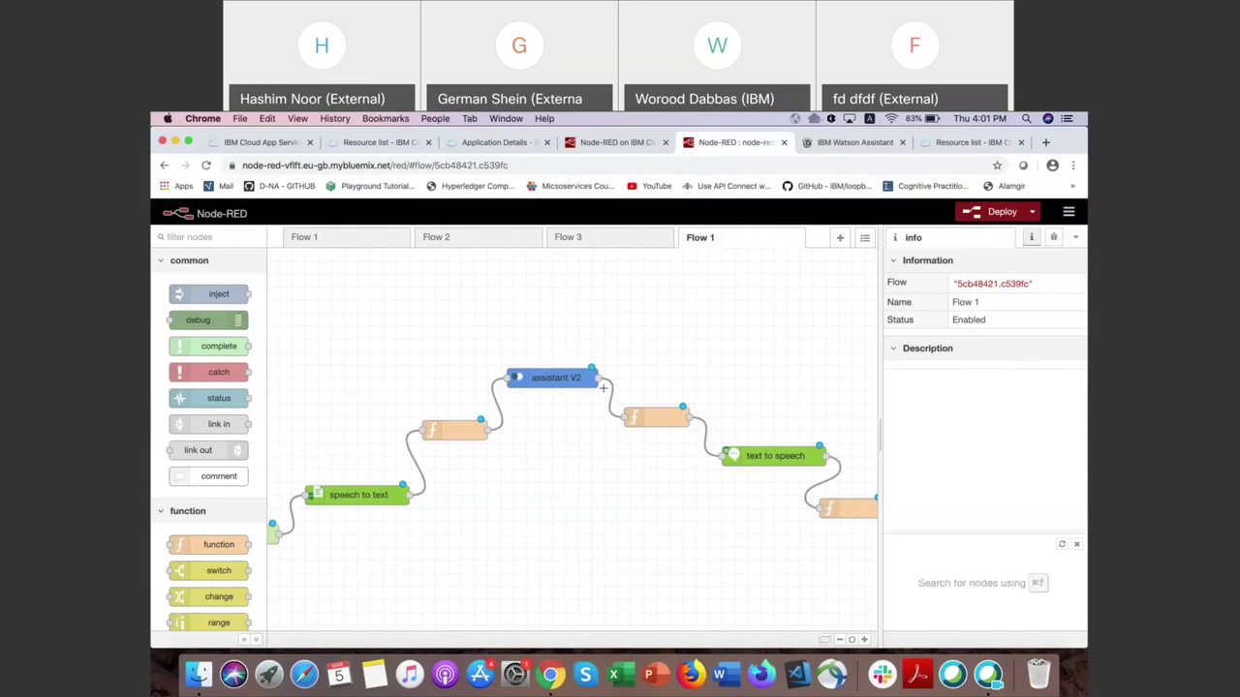
{"action": "scroll", "coordinate": [662, 416], "scroll_direction": "right", "scroll_amount": 2}
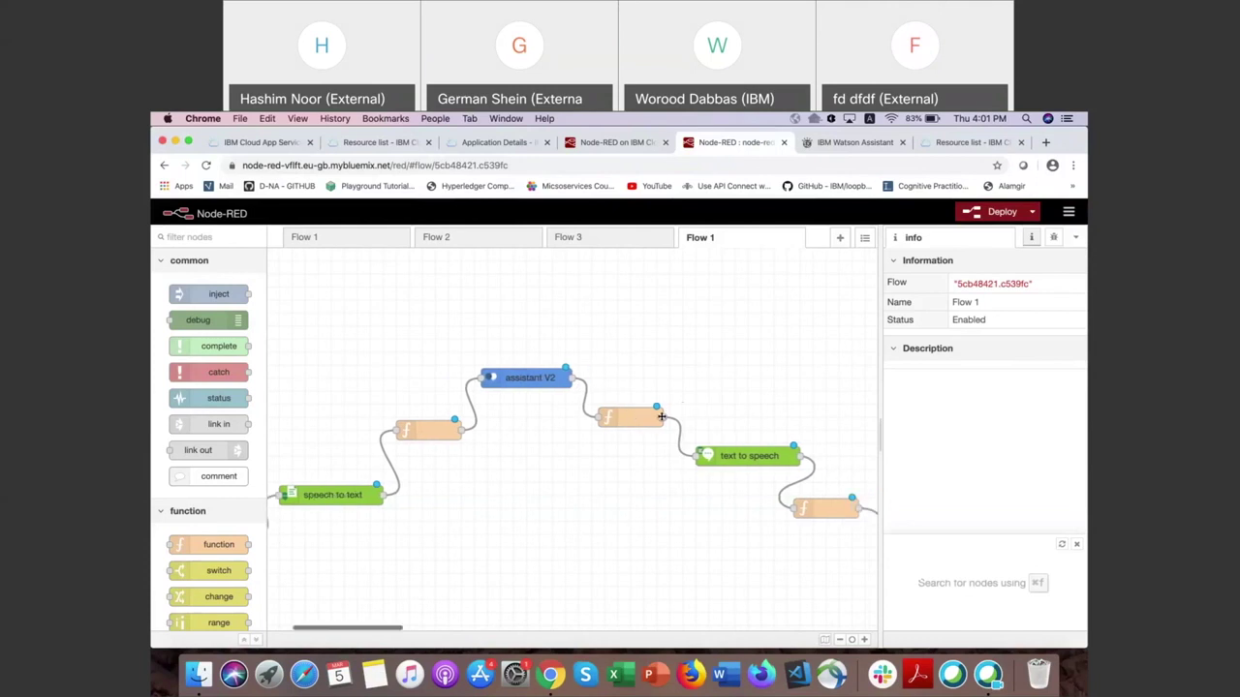
{"action": "scroll", "coordinate": [662, 417], "scroll_direction": "right", "scroll_amount": 5}
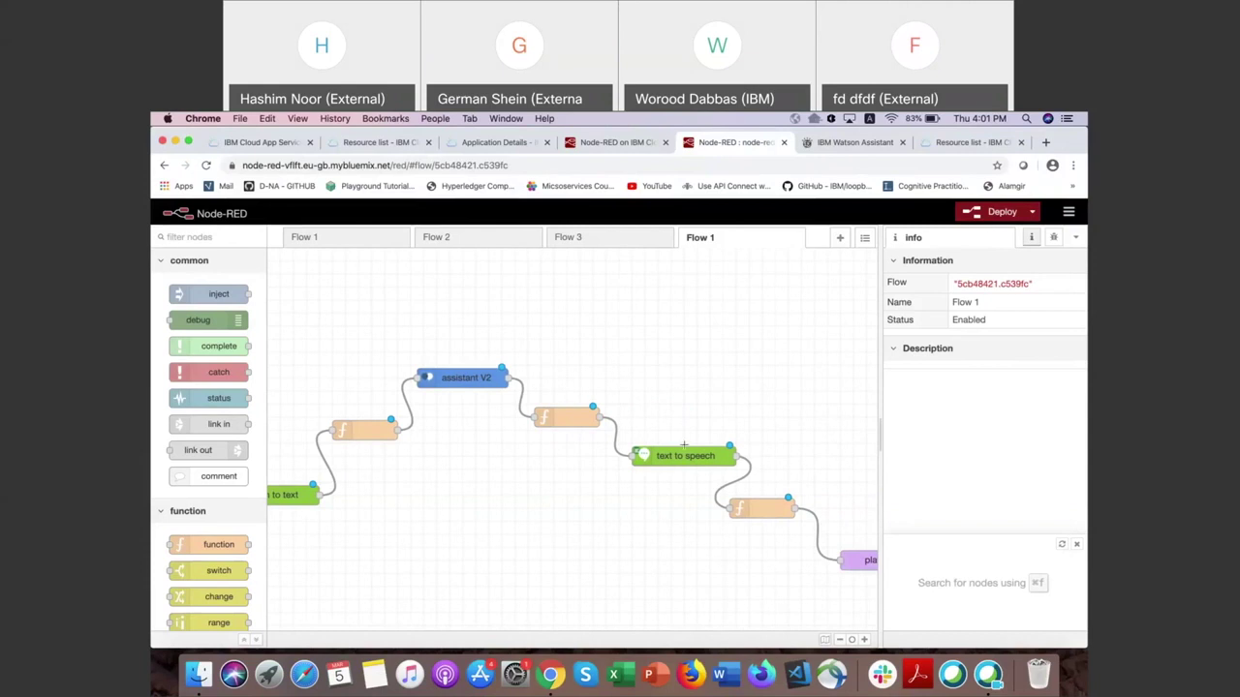
{"action": "scroll", "coordinate": [684, 446], "scroll_direction": "right", "scroll_amount": 3}
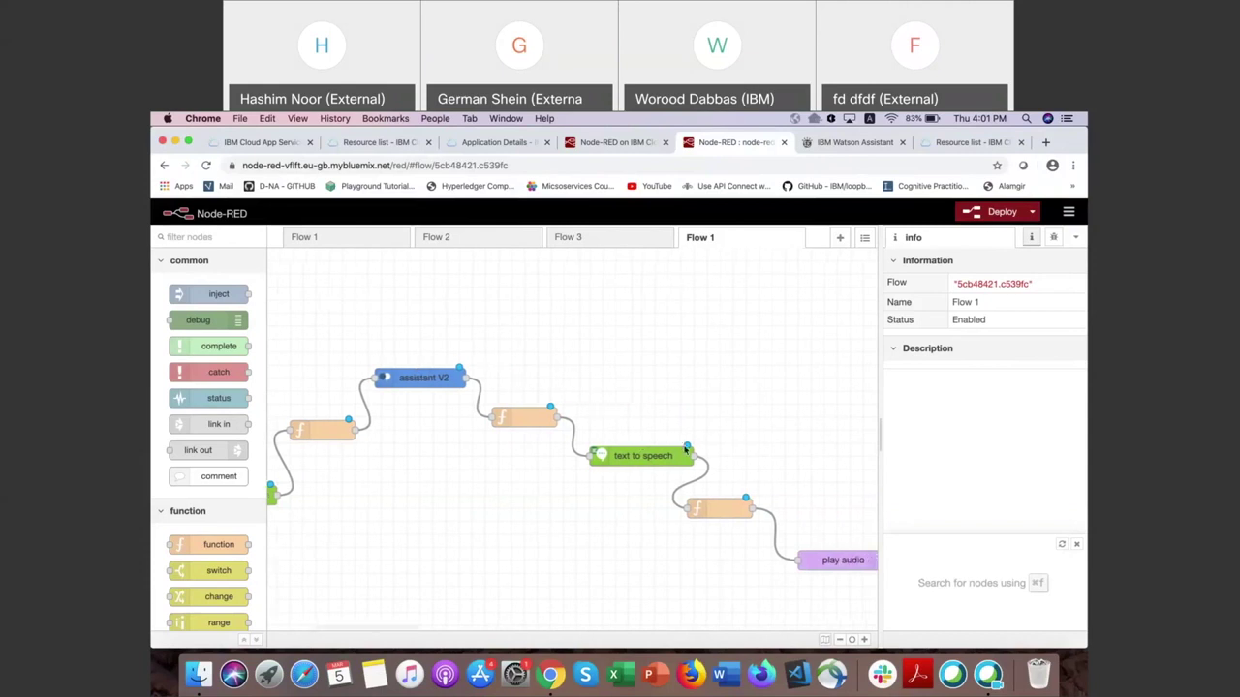
{"action": "scroll", "coordinate": [684, 449], "scroll_direction": "right", "scroll_amount": 8}
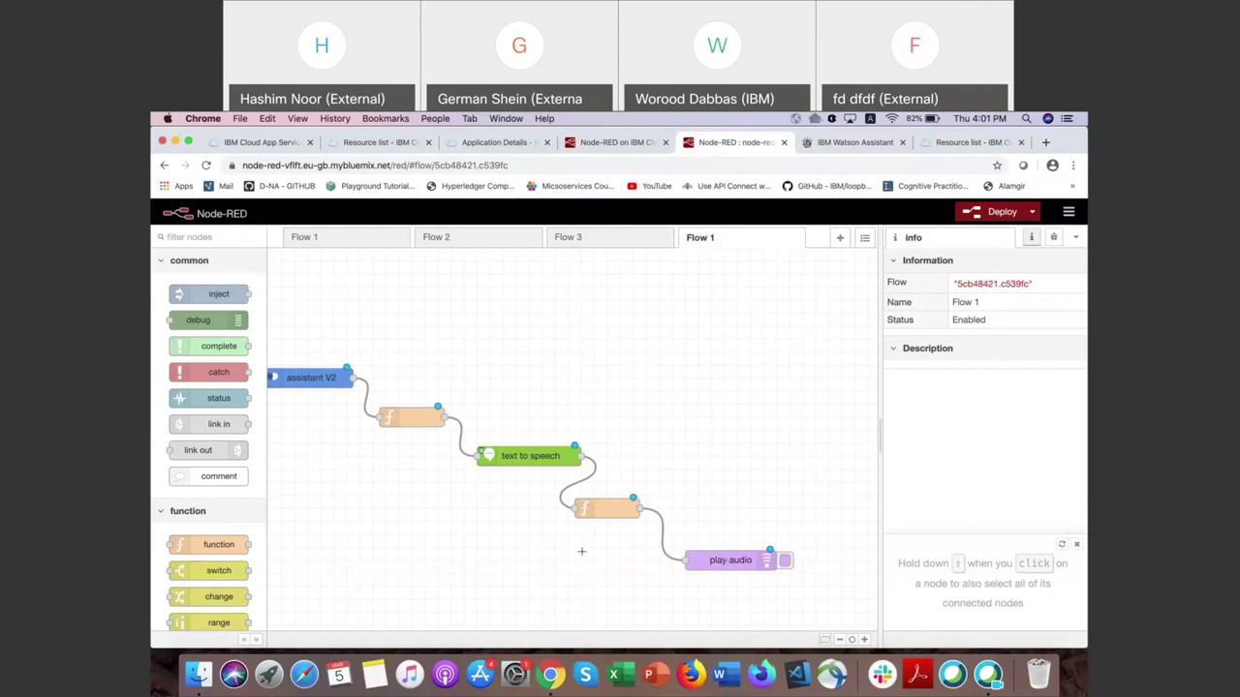
{"action": "scroll", "coordinate": [581, 551], "scroll_direction": "left", "scroll_amount": 5}
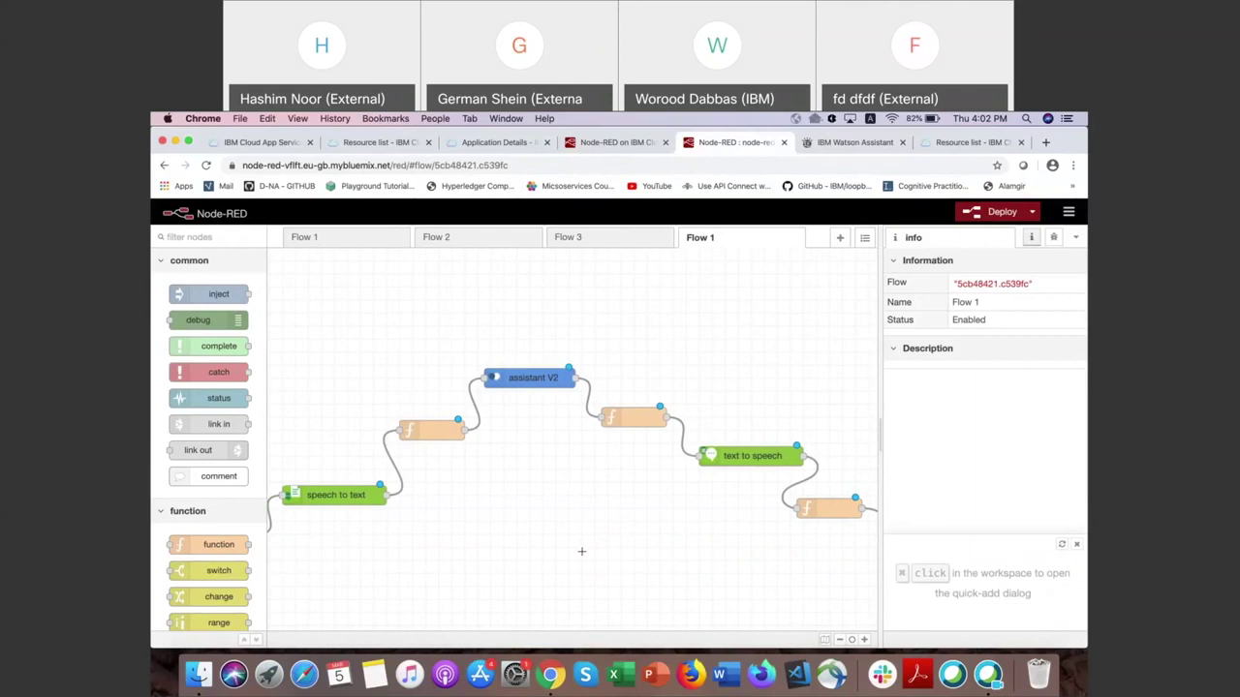
{"action": "scroll", "coordinate": [581, 551], "scroll_direction": "left", "scroll_amount": 5}
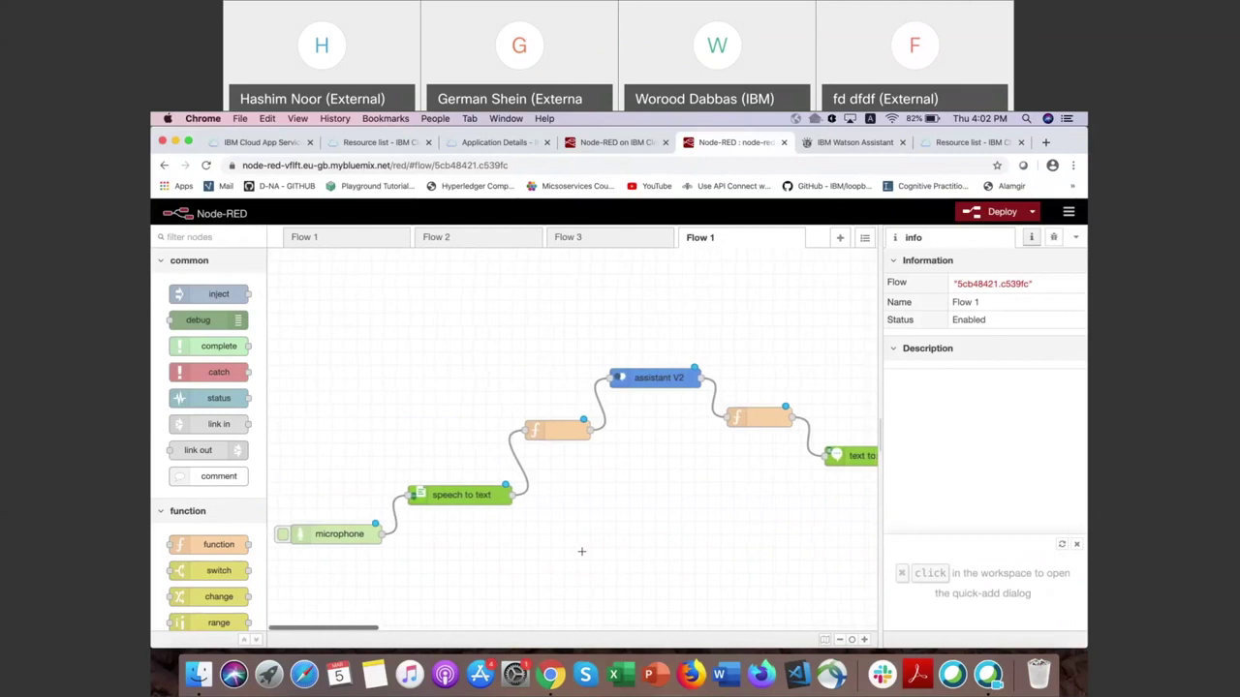
Step: Set the language of the speech to text node in the imported Flow 1 to US English
{"action": "scroll", "coordinate": [686, 509], "scroll_direction": "right", "scroll_amount": 5}
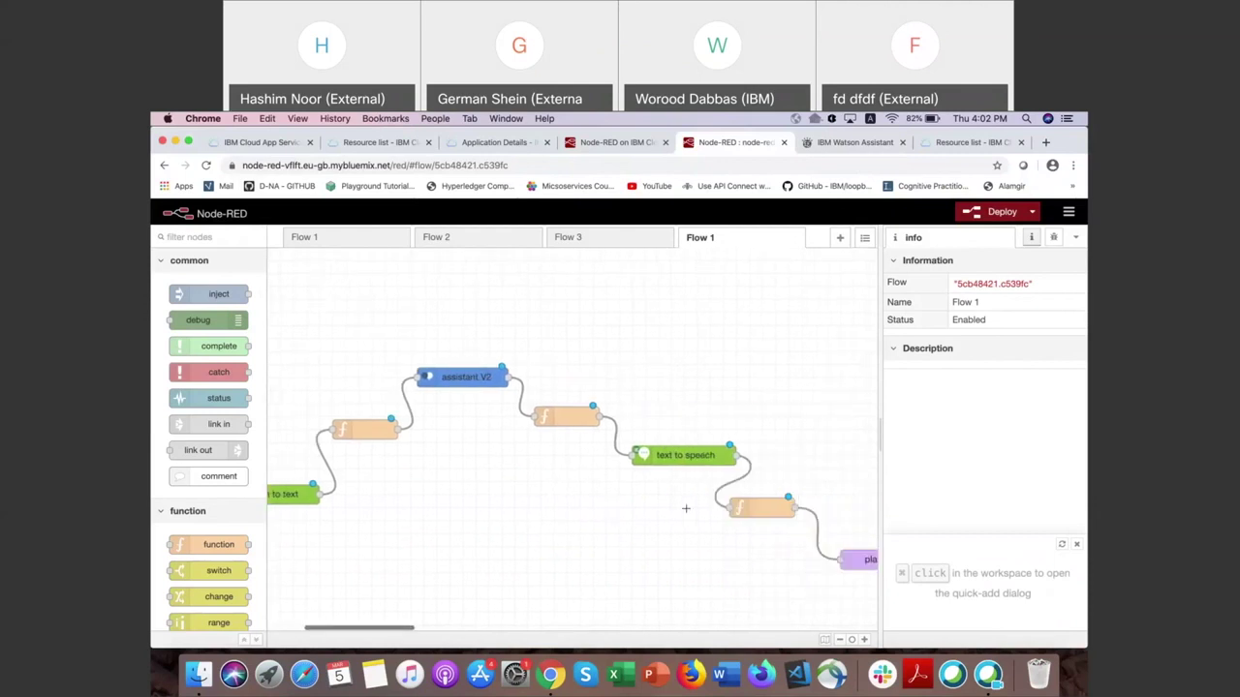
{"action": "scroll", "coordinate": [686, 509], "scroll_direction": "left", "scroll_amount": 5}
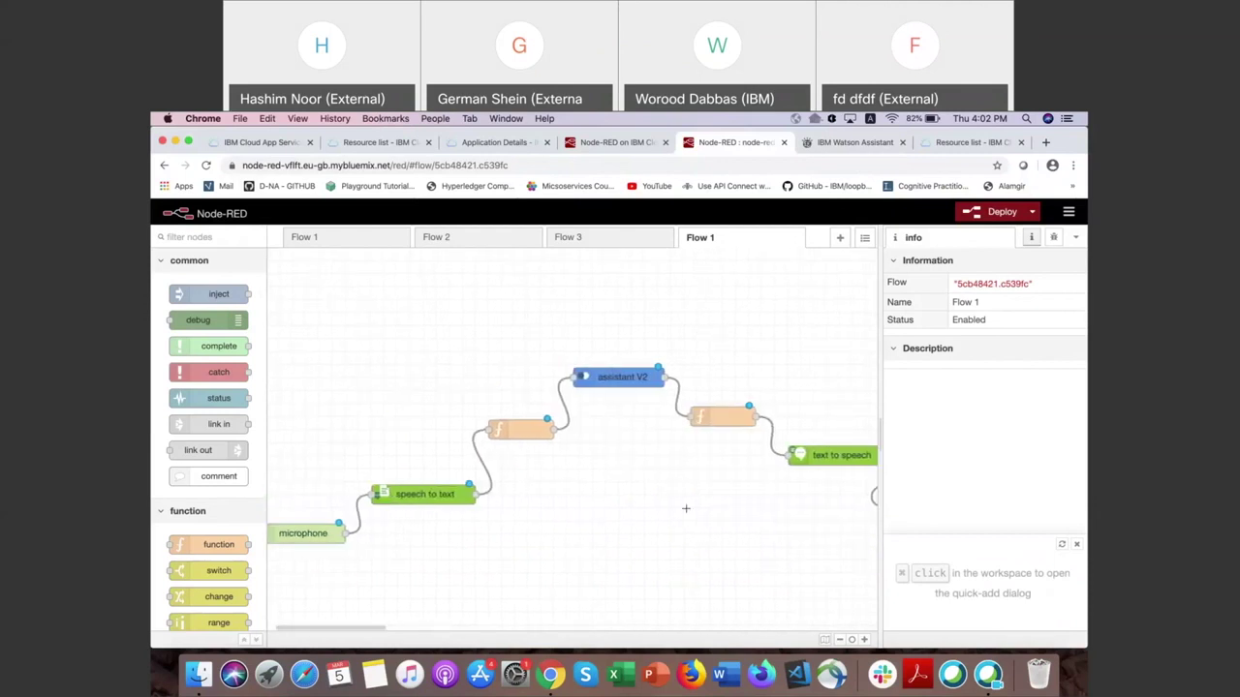
{"action": "scroll", "coordinate": [686, 508], "scroll_direction": "left", "scroll_amount": 2}
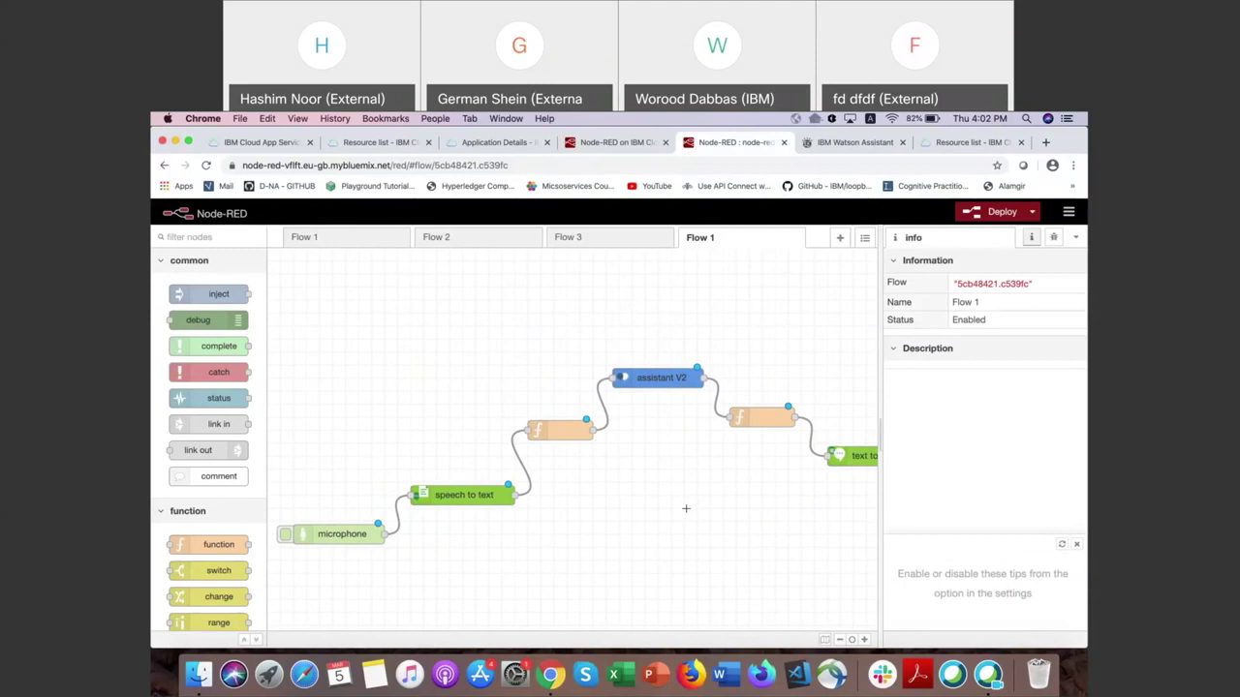
{"action": "left_click", "coordinate": [443, 491]}
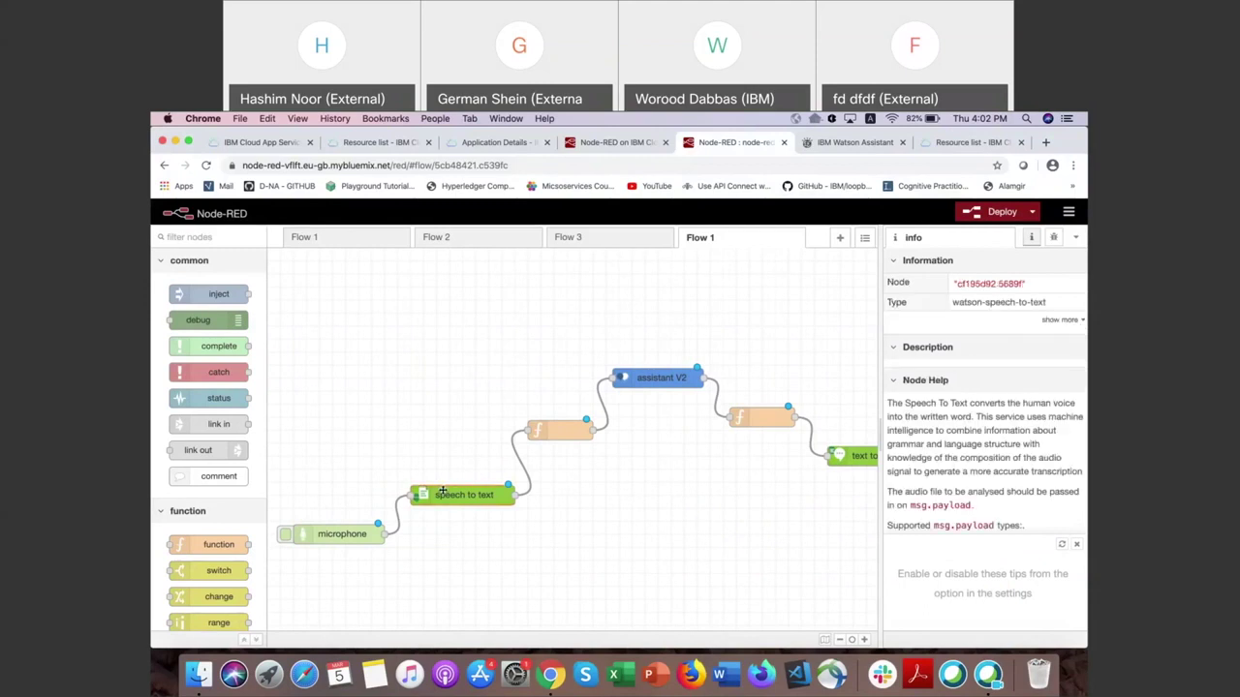
{"action": "double_click", "coordinate": [442, 491]}
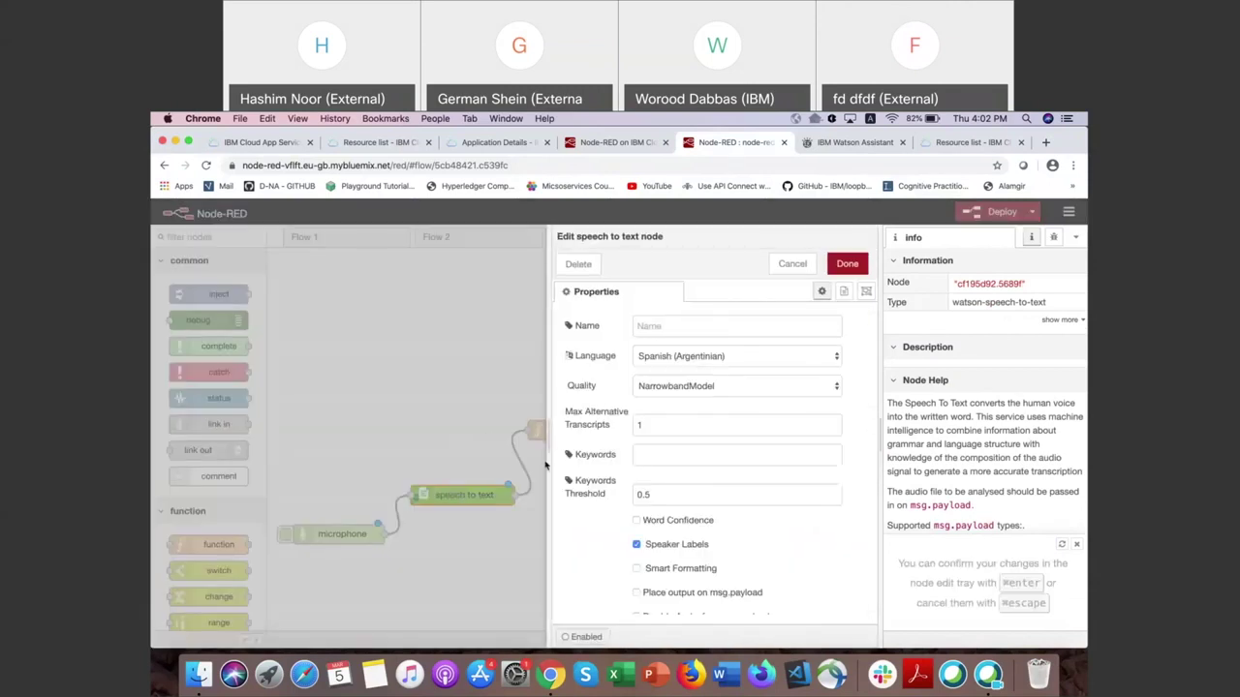
{"action": "left_click", "coordinate": [707, 356]}
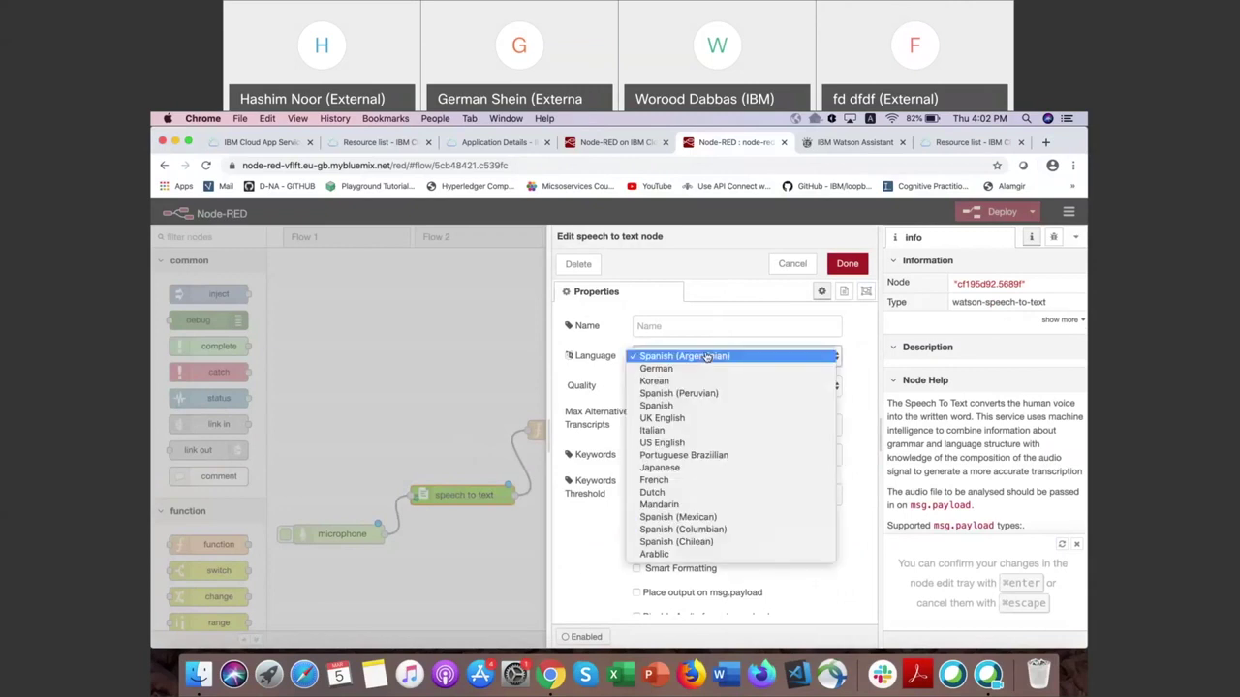
{"action": "left_click", "coordinate": [684, 432]}
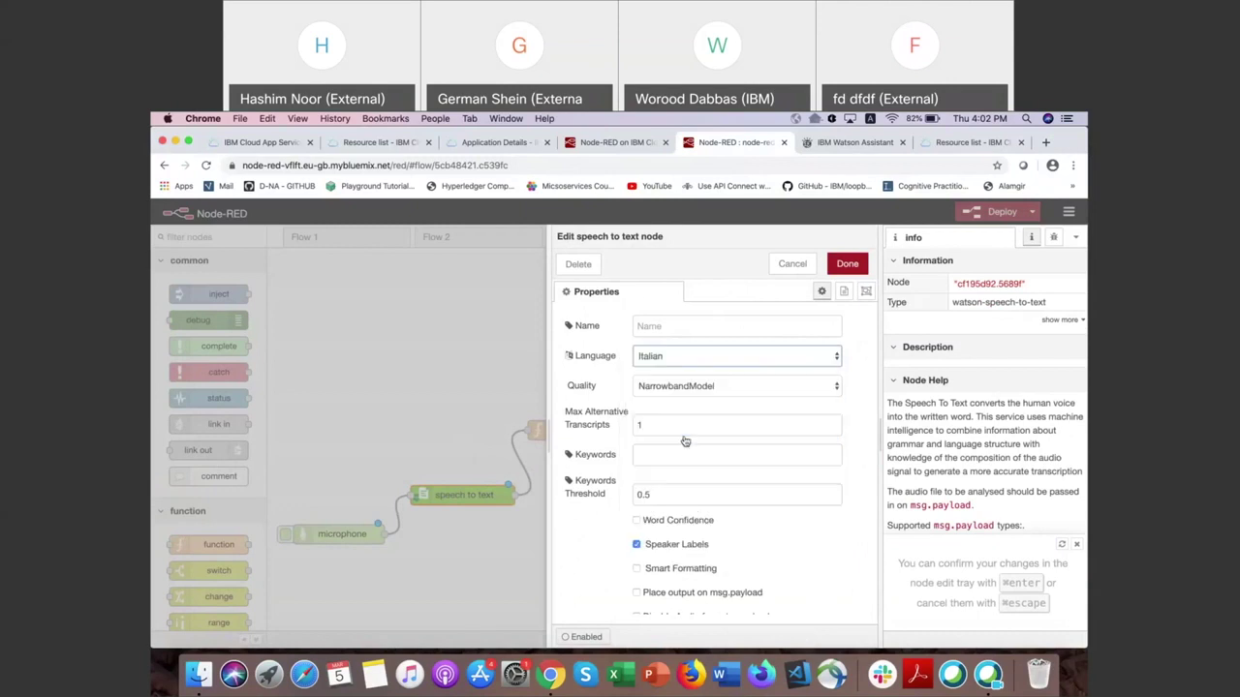
{"action": "left_click", "coordinate": [684, 356]}
{"action": "left_click", "coordinate": [689, 392]}
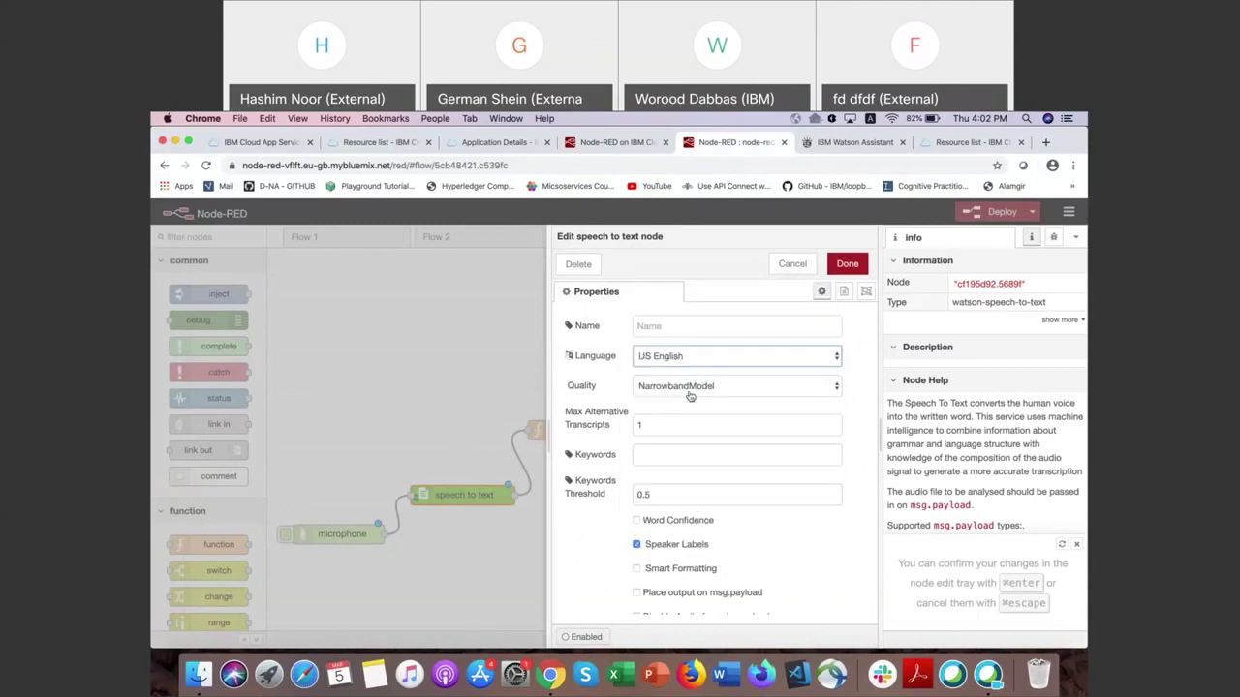
{"action": "left_click", "coordinate": [841, 264]}
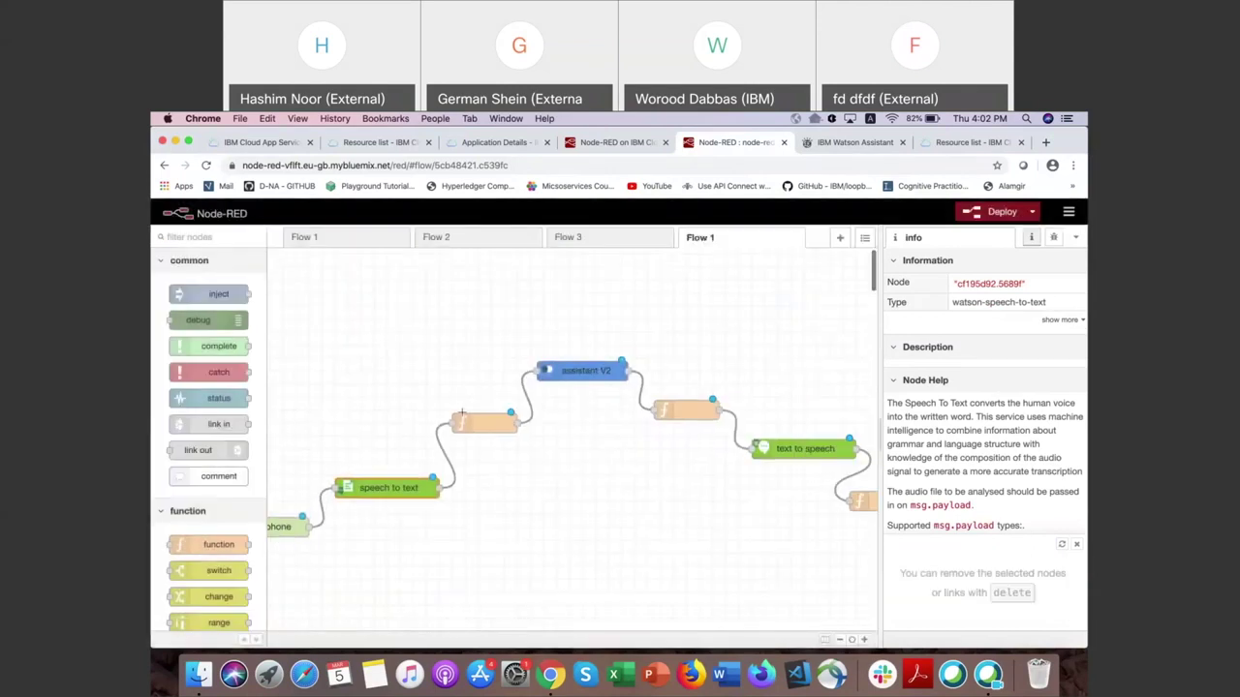
Step: Review the code of the function node between speech to text and assistant V2, and close its editor
{"action": "double_click", "coordinate": [463, 416]}
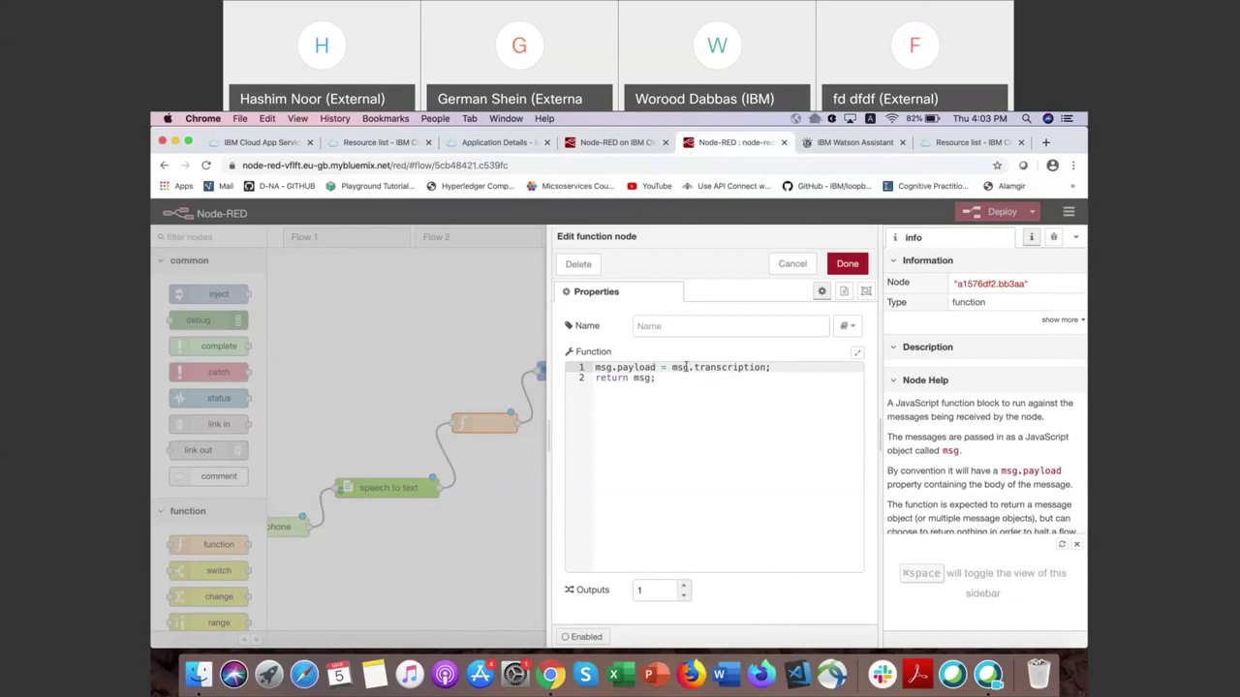
{"action": "left_click", "coordinate": [638, 380]}
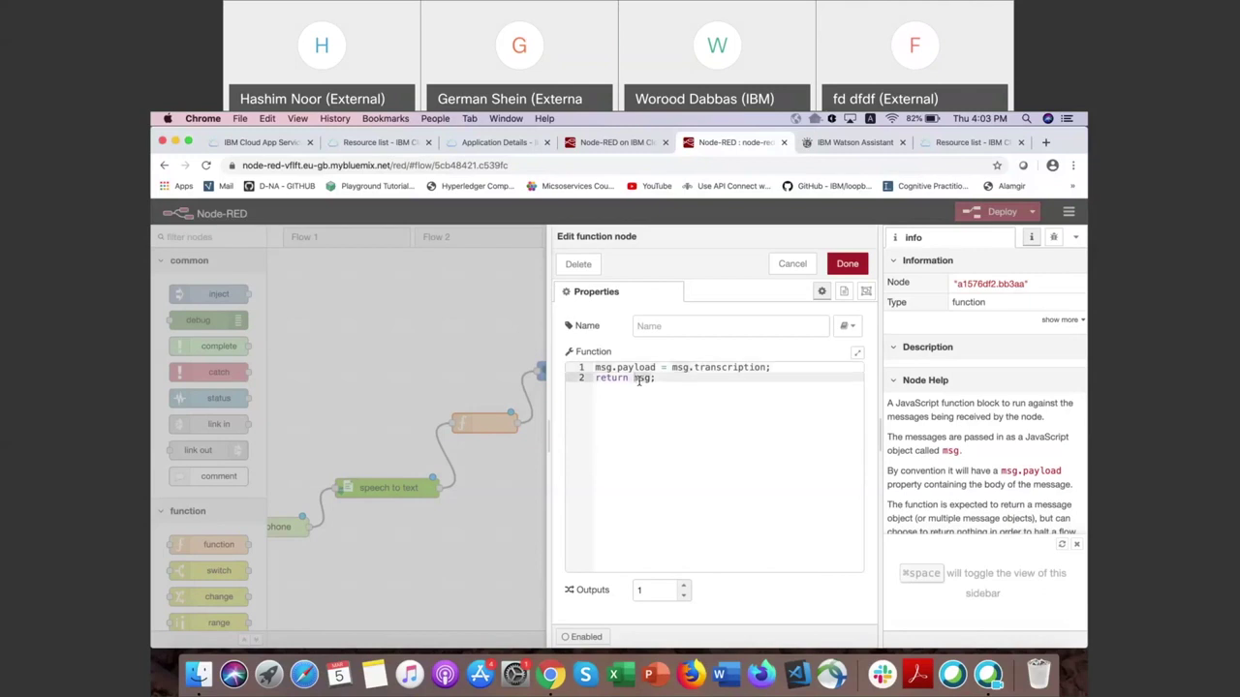
{"action": "left_click", "coordinate": [709, 367]}
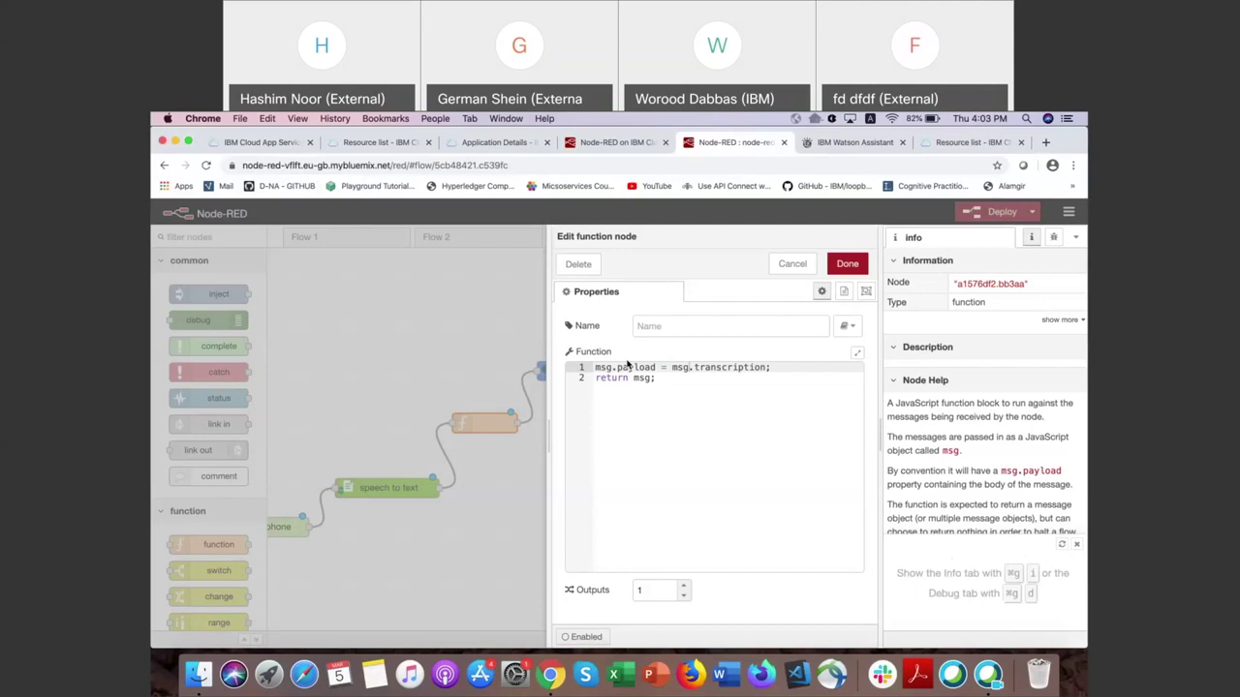
{"action": "left_click", "coordinate": [830, 267]}
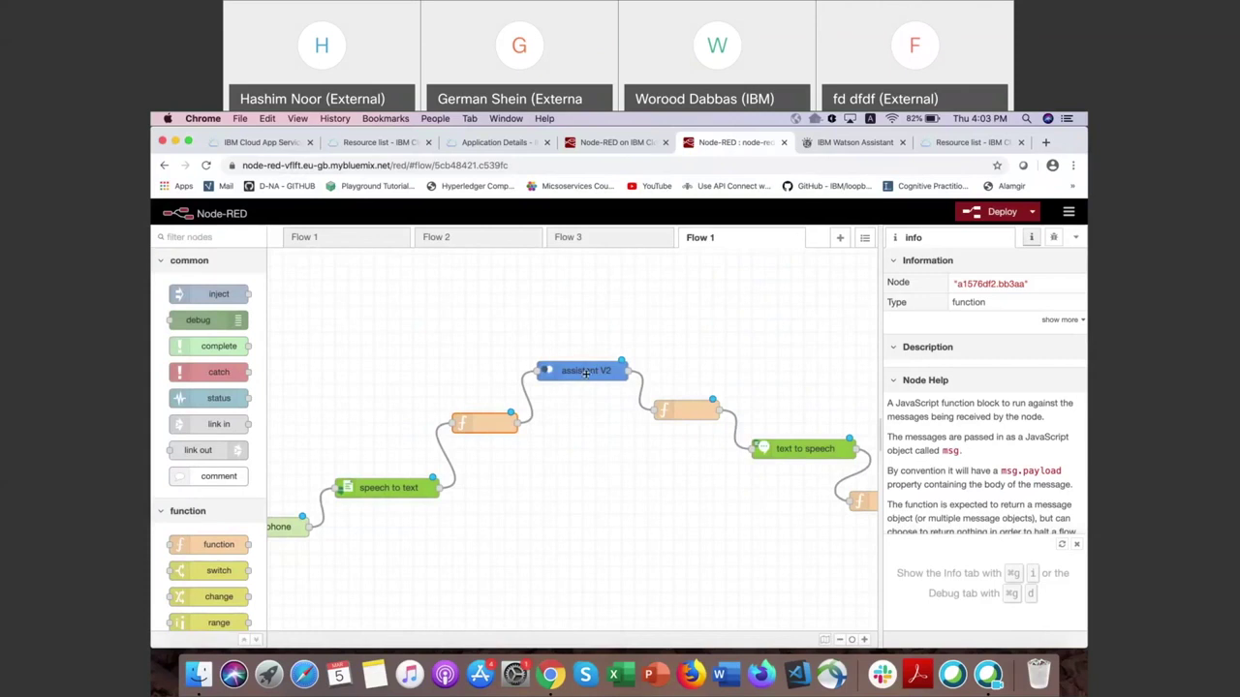
Step: Open the assistant V2 node for editing and copy the Assistant ID from the API details of webinar-chatbot-demo in Watson Assistant
{"action": "left_click", "coordinate": [585, 372]}
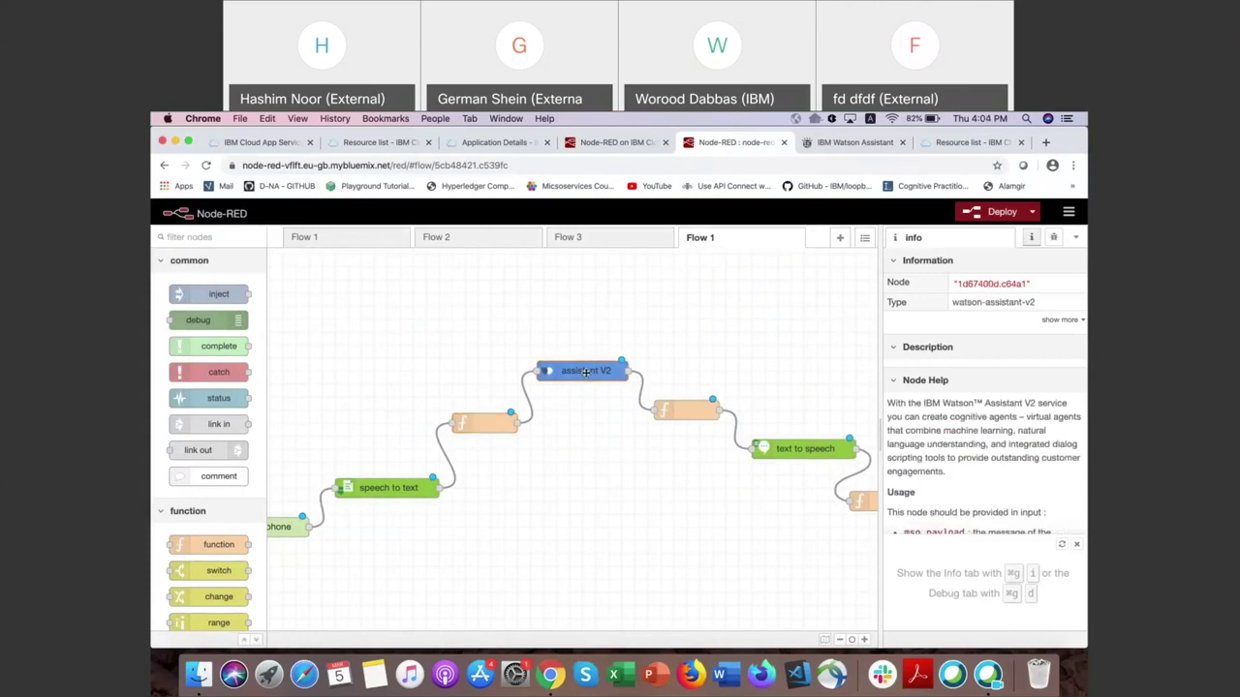
{"action": "double_click", "coordinate": [585, 372]}
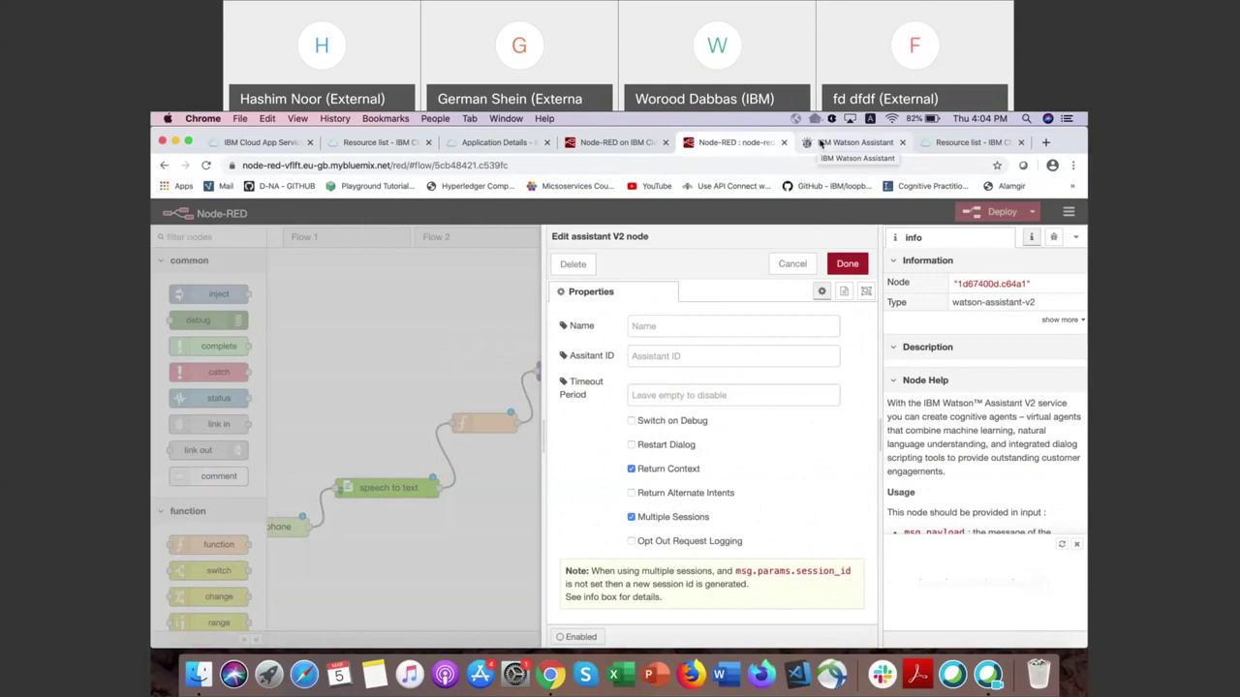
{"action": "left_click", "coordinate": [825, 142]}
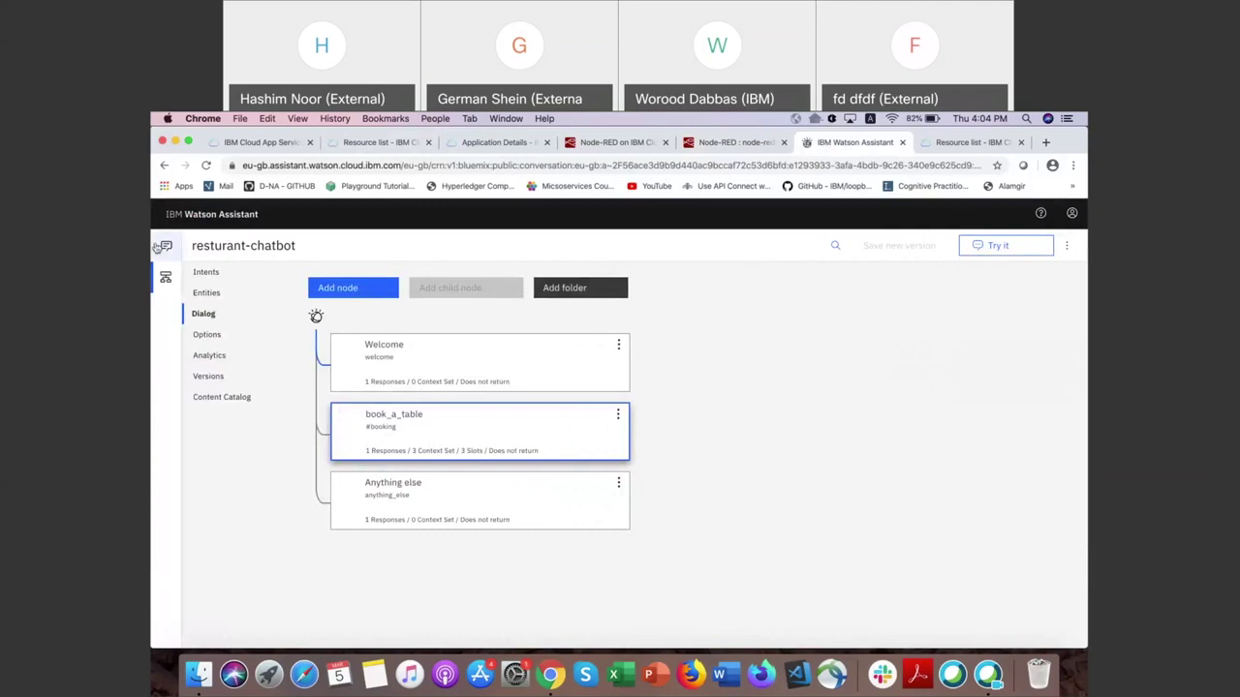
{"action": "mouse_move", "coordinate": [167, 248]}
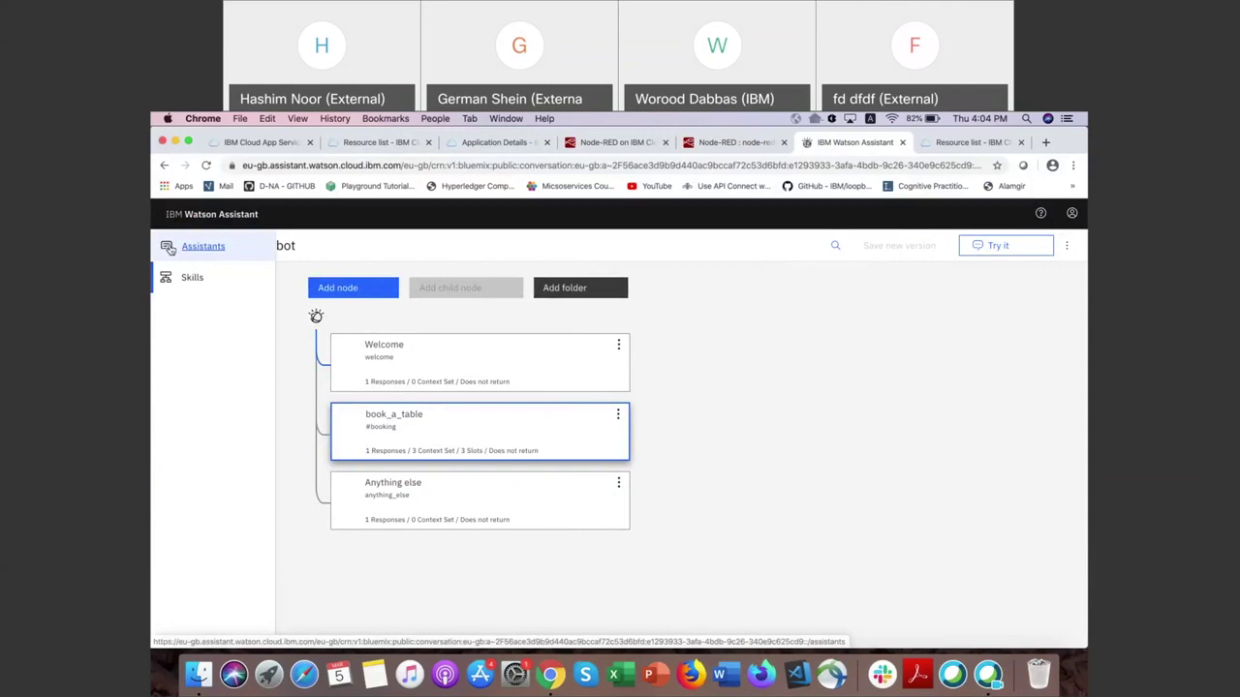
{"action": "left_click", "coordinate": [171, 248]}
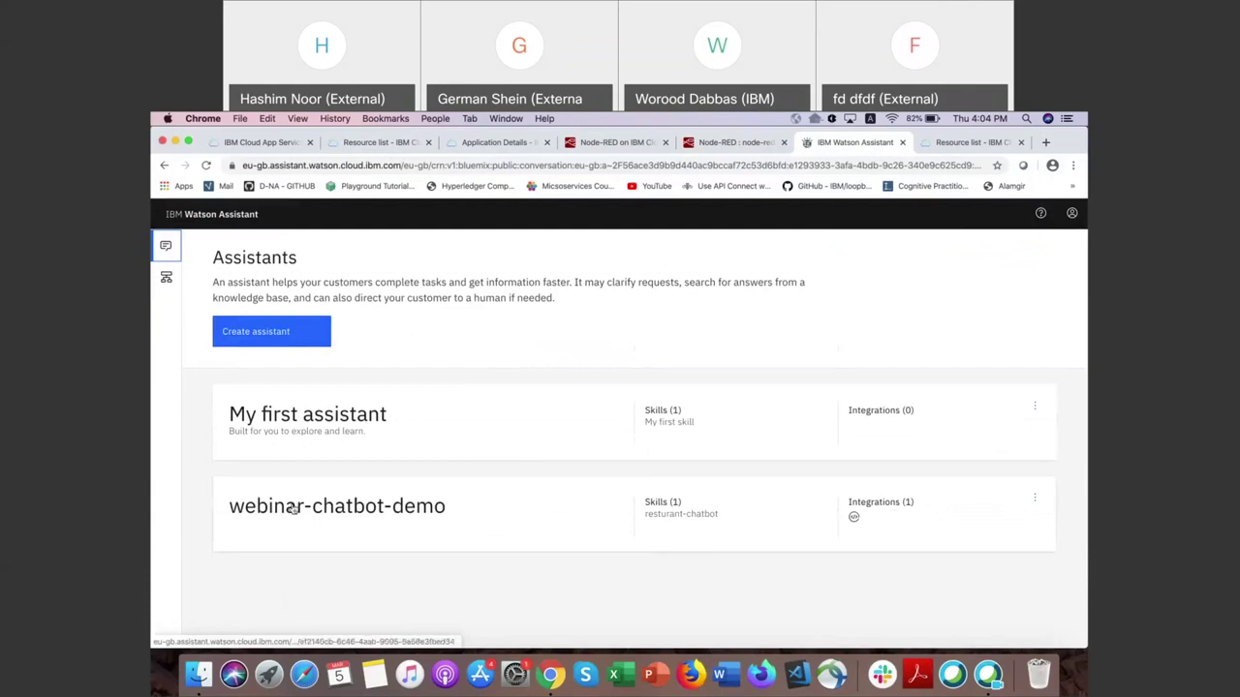
{"action": "left_click", "coordinate": [1033, 500]}
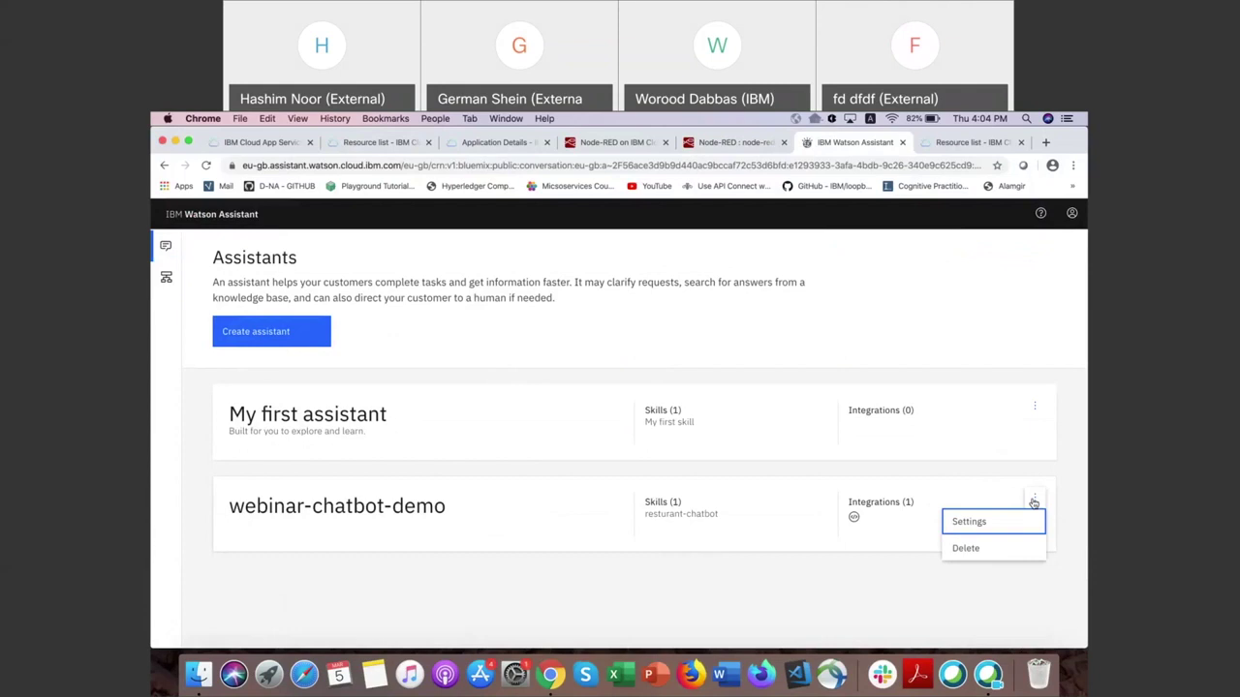
{"action": "left_click", "coordinate": [1017, 515]}
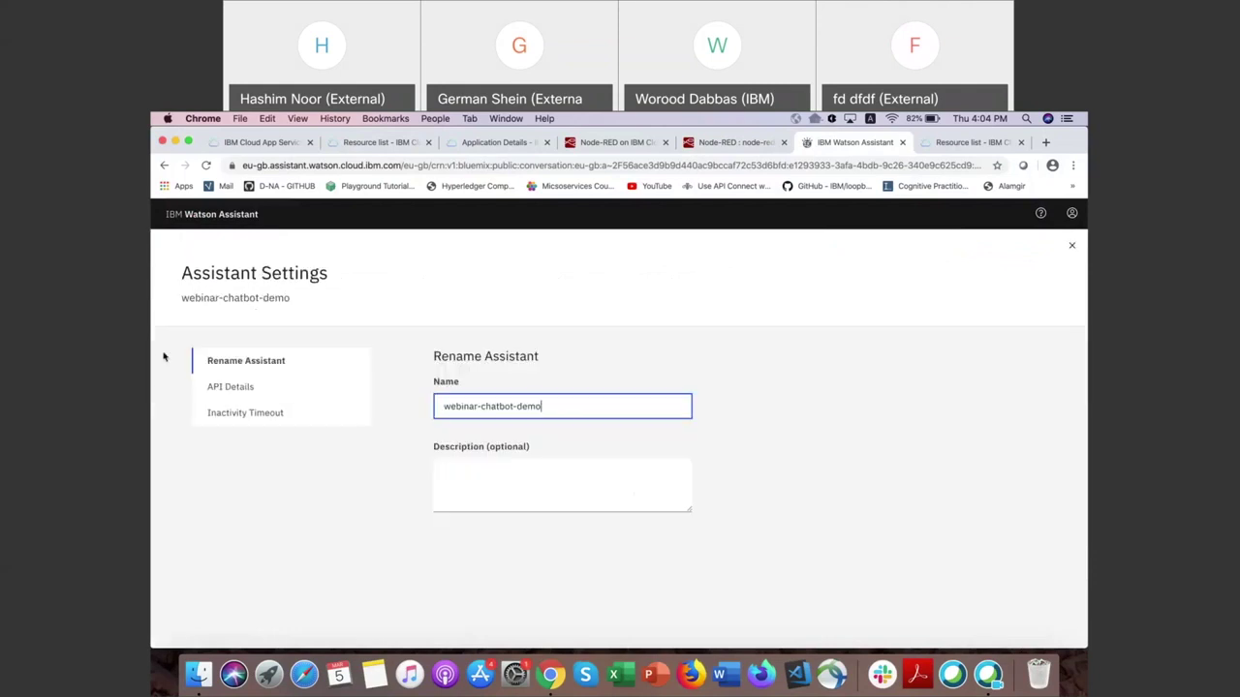
{"action": "left_click", "coordinate": [231, 386]}
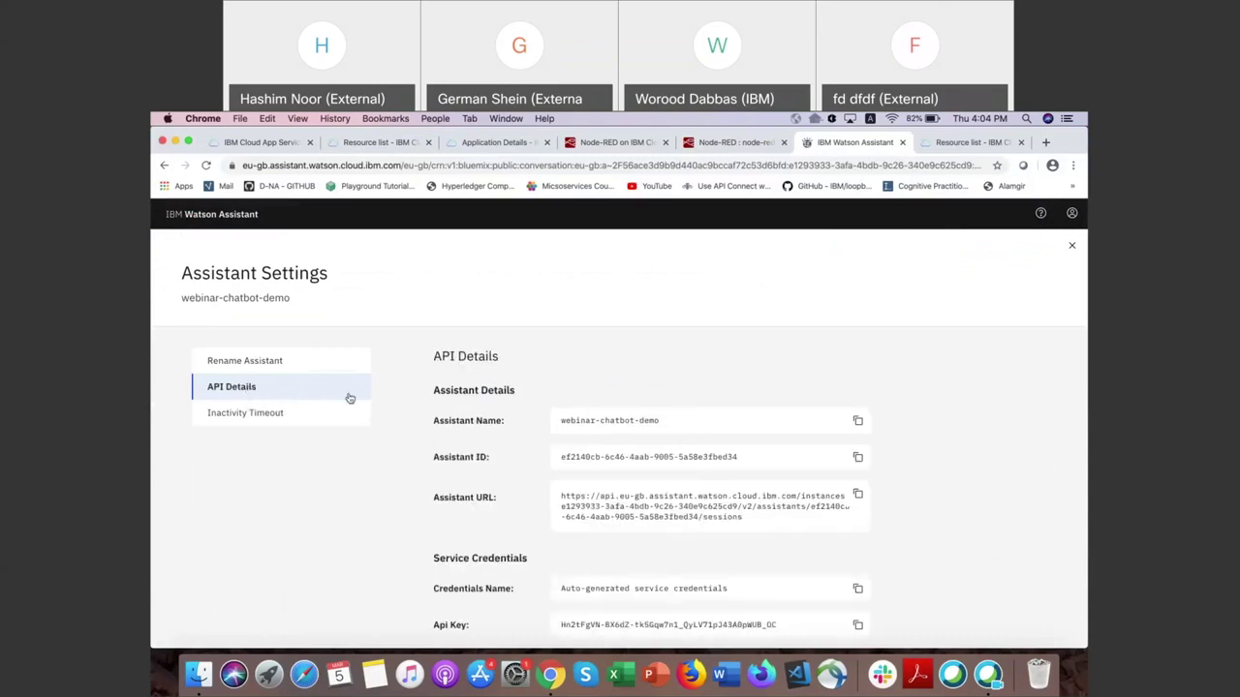
{"action": "scroll", "coordinate": [669, 478], "scroll_direction": "down", "scroll_amount": 1}
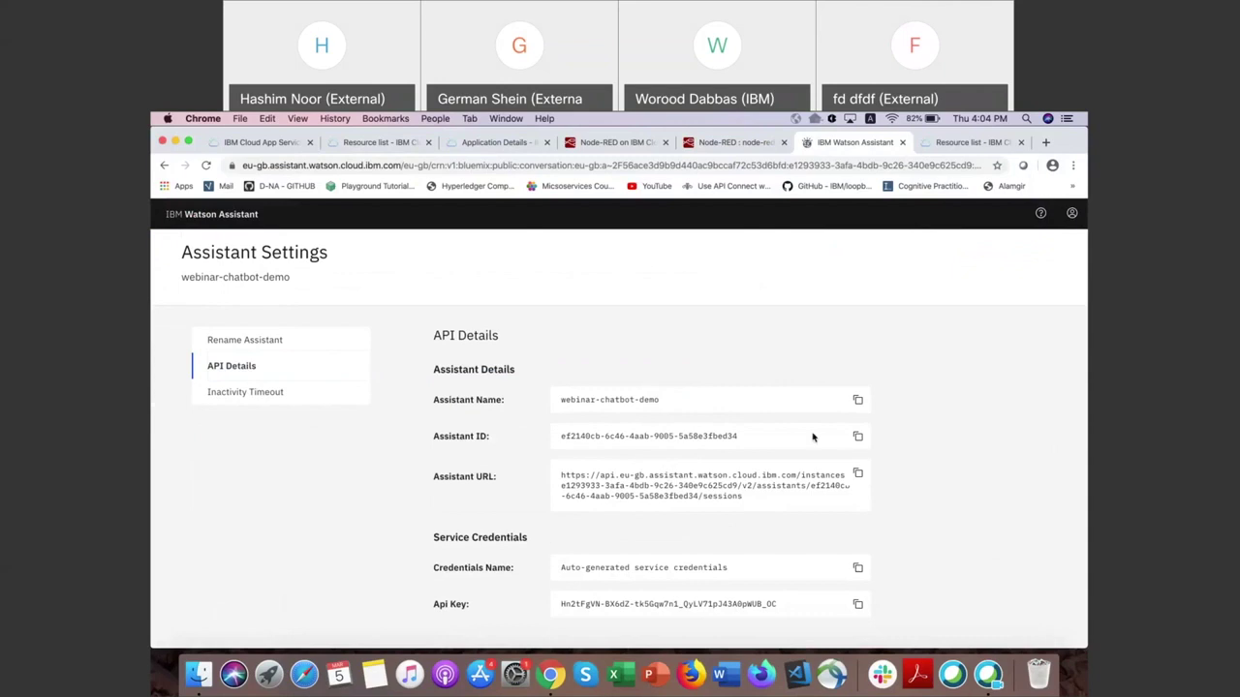
{"action": "left_click", "coordinate": [858, 437]}
Step: Return to Node-RED and paste the copied Assistant ID into the assistant V2 node, saving the node
{"action": "left_click", "coordinate": [736, 143]}
{"action": "left_click", "coordinate": [659, 359]}
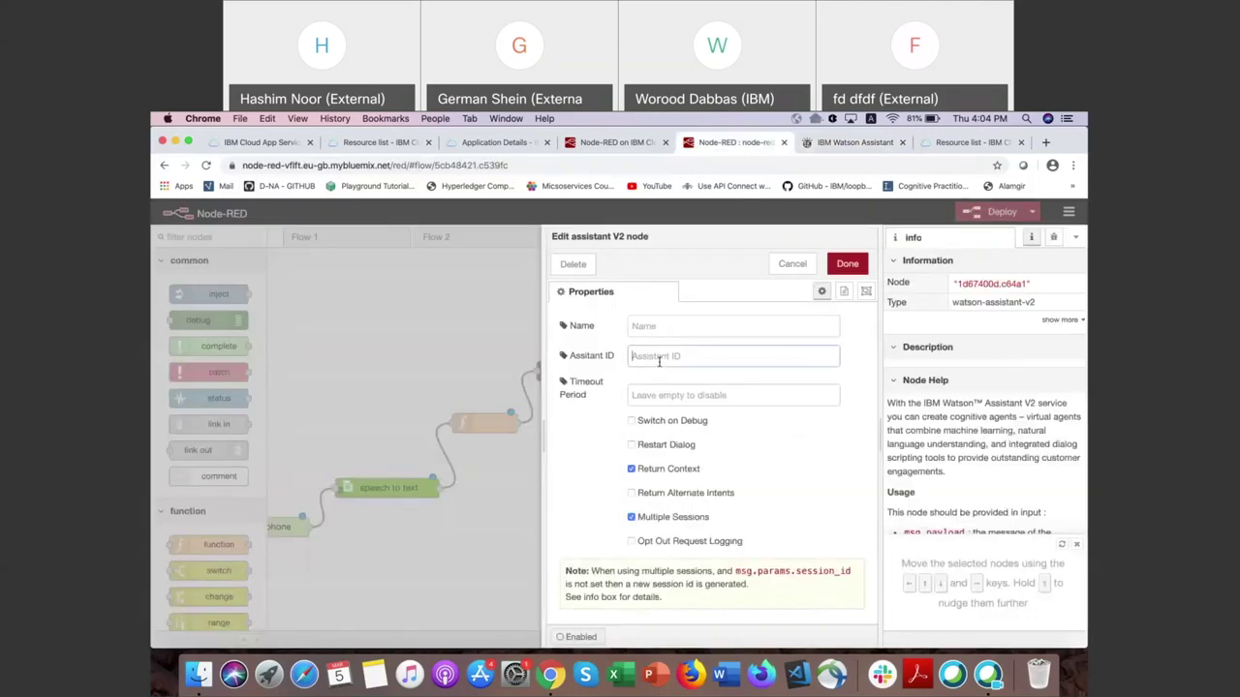
{"action": "key", "text": "super+v"}
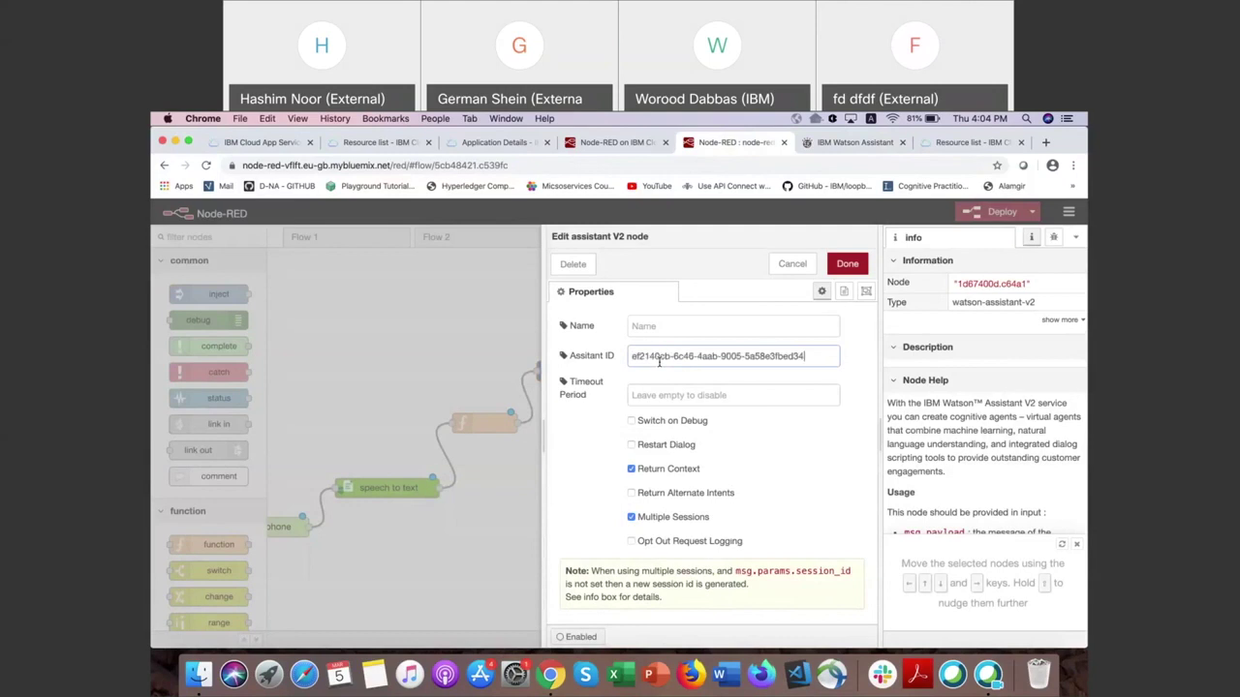
{"action": "left_click", "coordinate": [847, 265]}
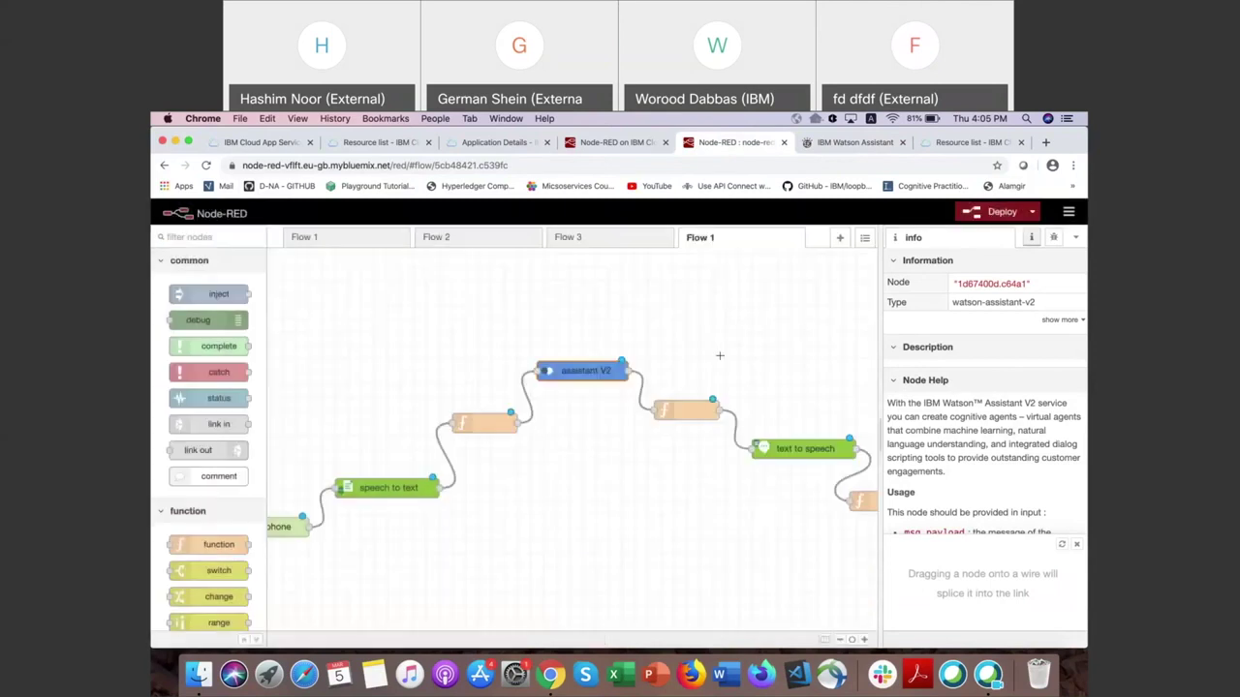
Step: Review the code of the function node between assistant V2 and text to speech without saving changes
{"action": "double_click", "coordinate": [681, 412]}
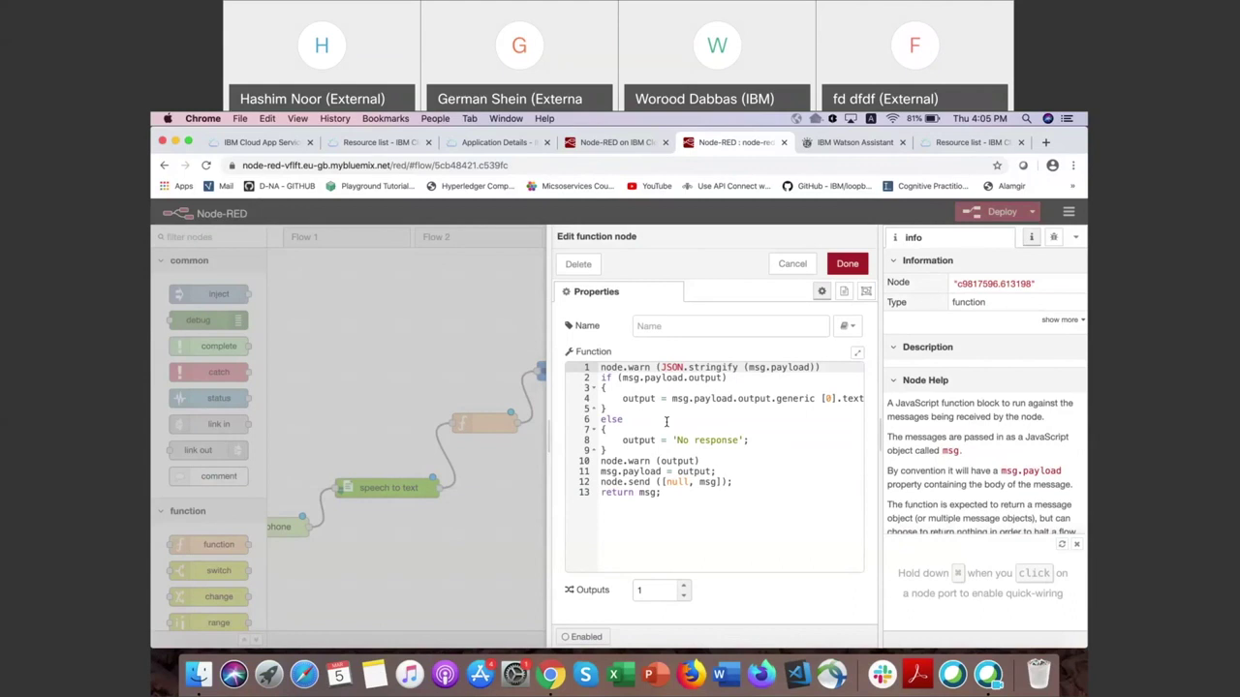
{"action": "left_click", "coordinate": [792, 265]}
Step: Check the language and voice options of the text to speech node and confirm it with US English and LisaV2
{"action": "scroll", "coordinate": [805, 399], "scroll_direction": "right", "scroll_amount": 3}
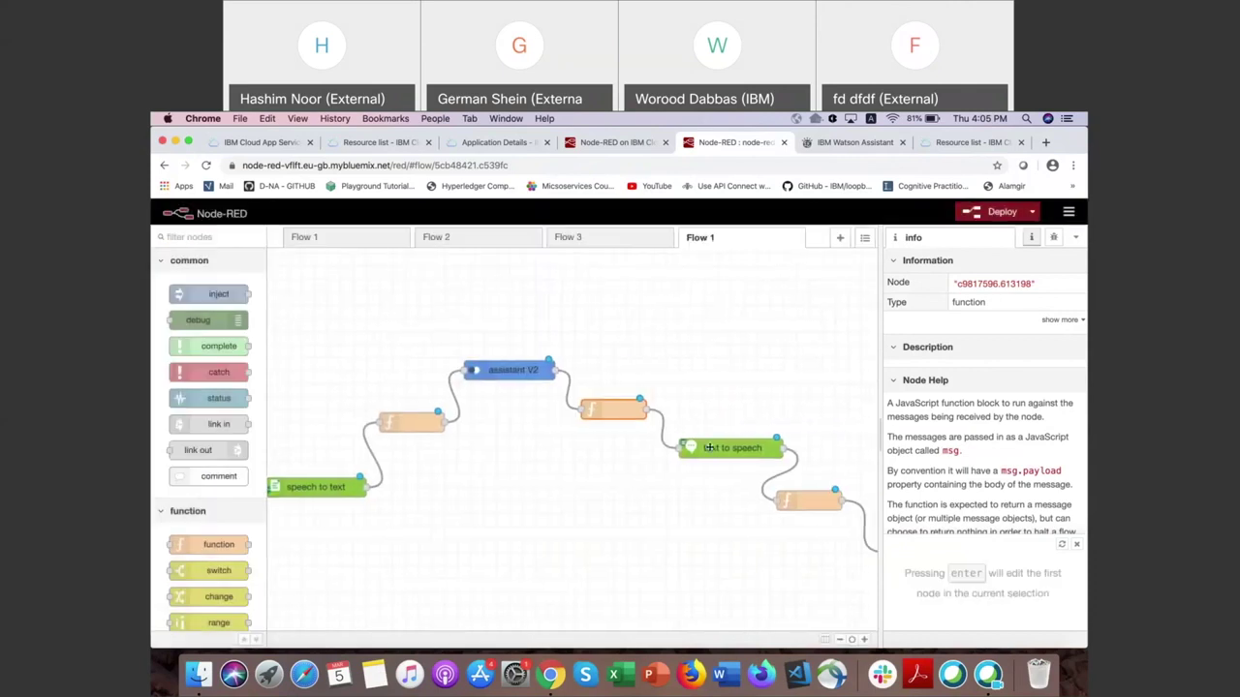
{"action": "left_click", "coordinate": [709, 448]}
{"action": "double_click", "coordinate": [709, 447]}
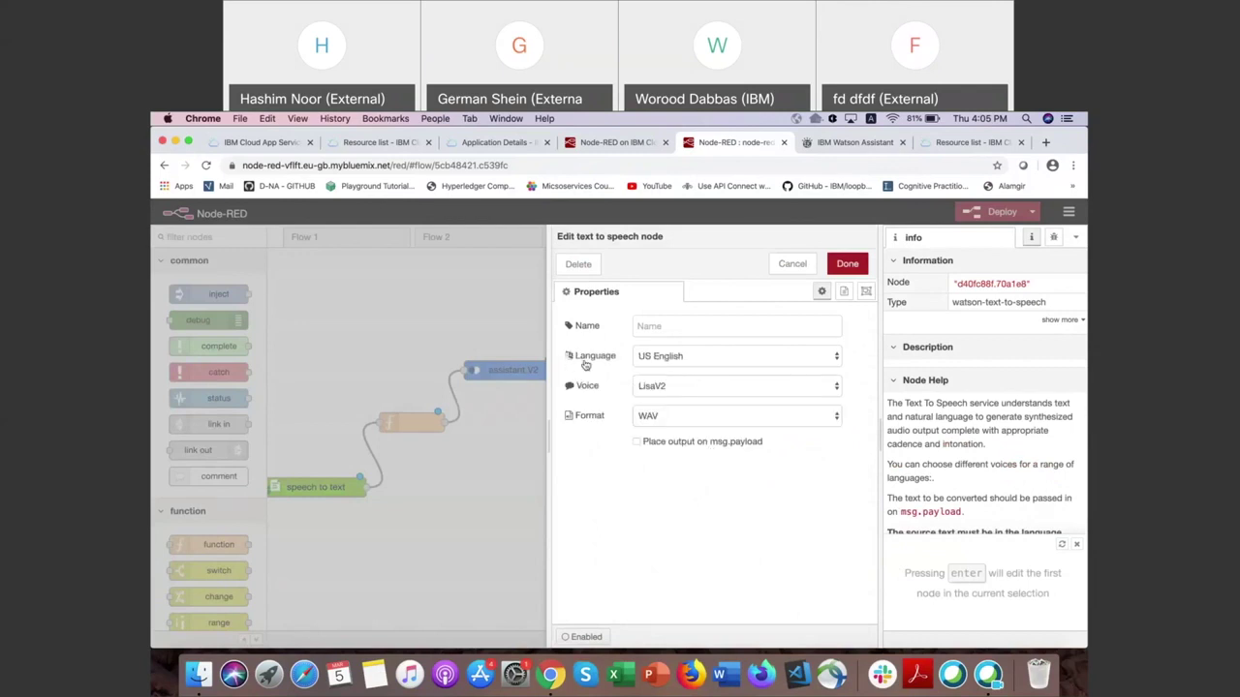
{"action": "left_click", "coordinate": [675, 357]}
{"action": "left_click", "coordinate": [676, 358]}
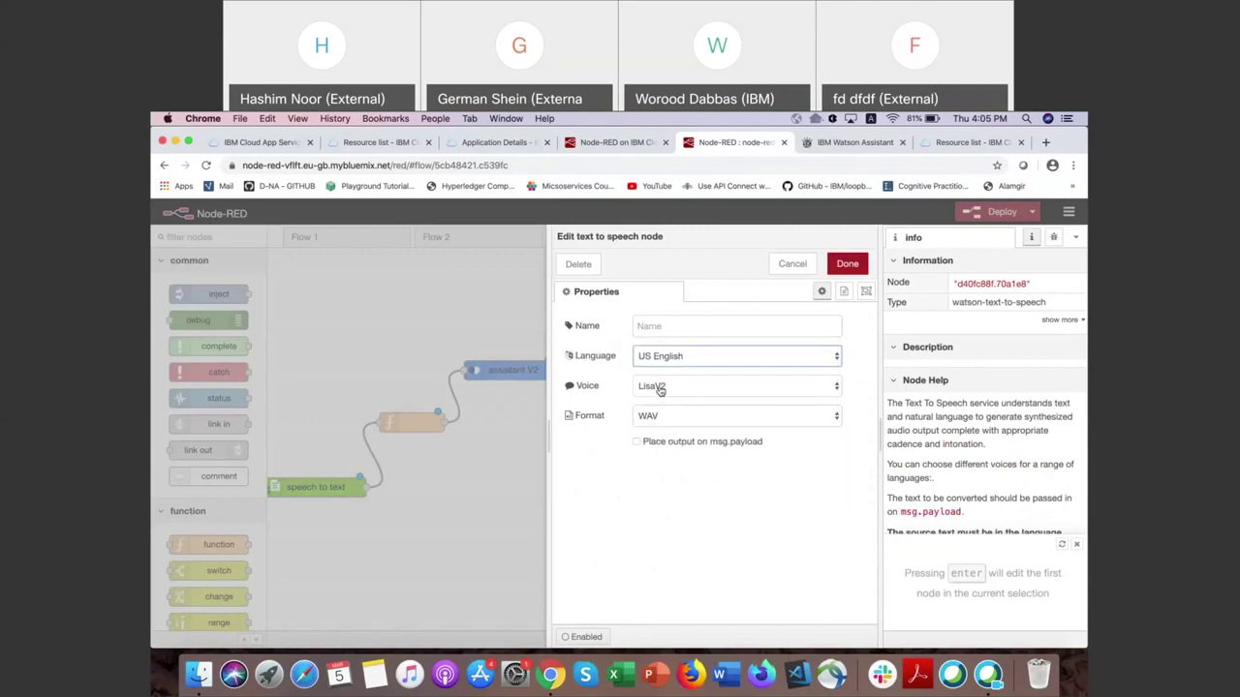
{"action": "left_click", "coordinate": [661, 388]}
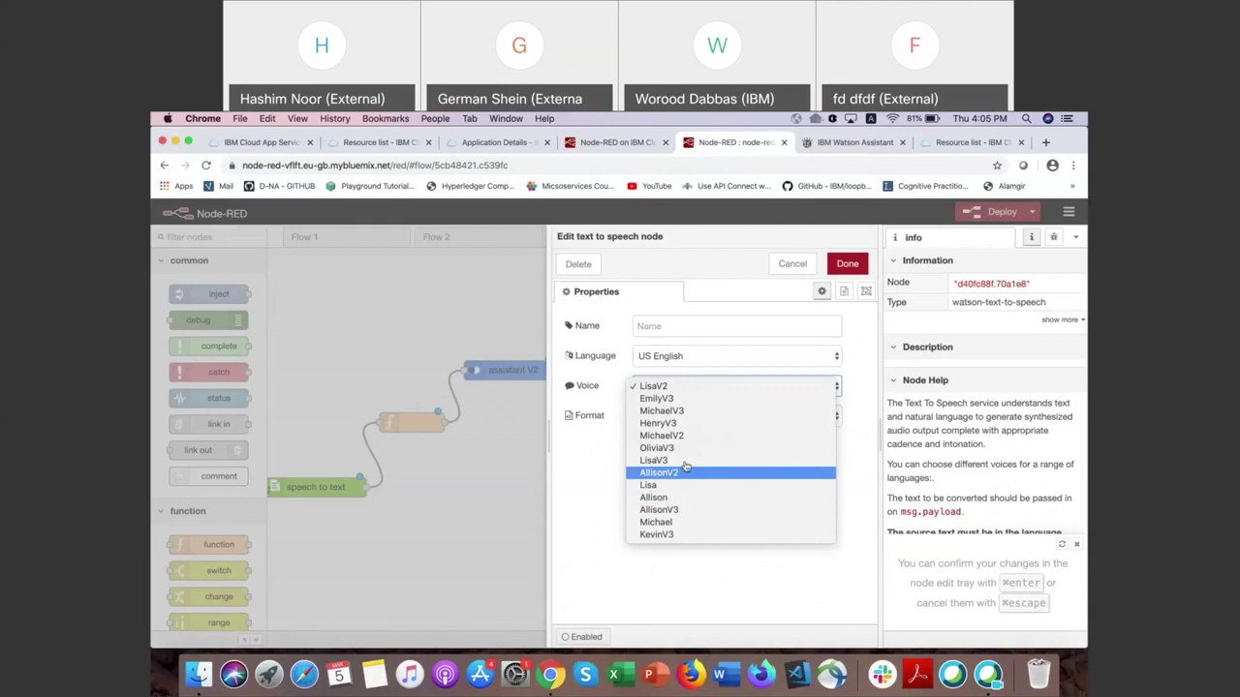
{"action": "left_click", "coordinate": [608, 360]}
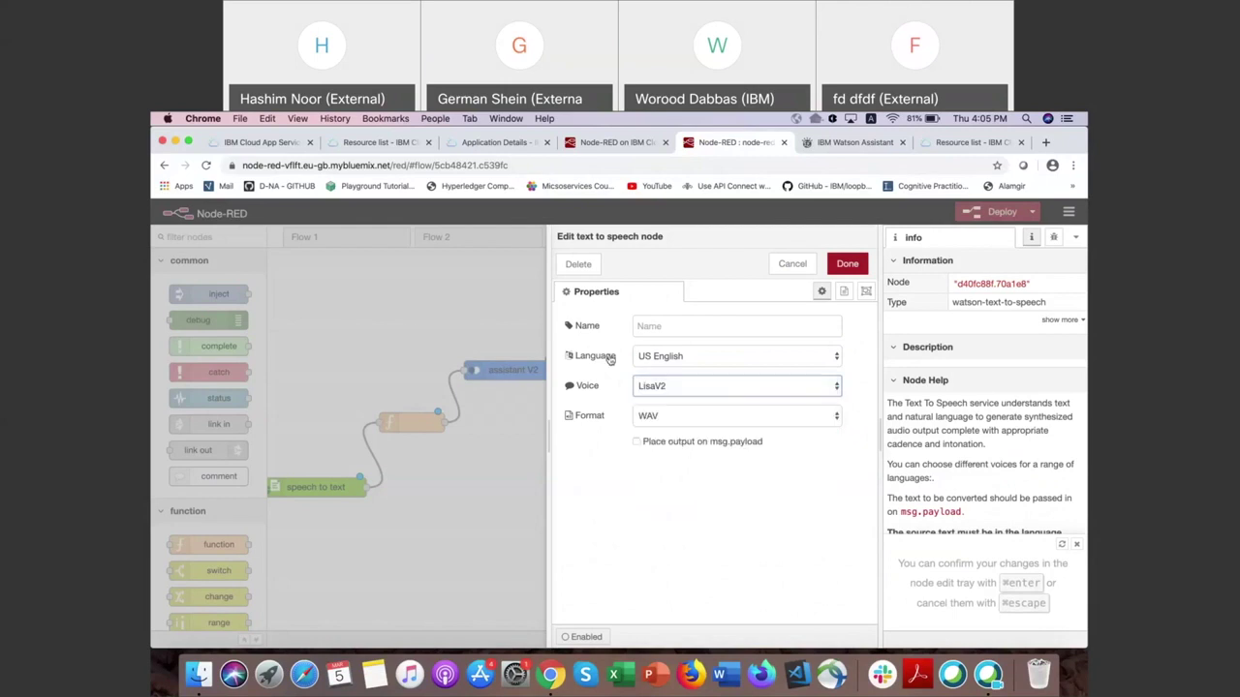
{"action": "left_click", "coordinate": [849, 263]}
Step: Open the function node between text to speech and play audio to review its code
{"action": "scroll", "coordinate": [698, 508], "scroll_direction": "right", "scroll_amount": 2}
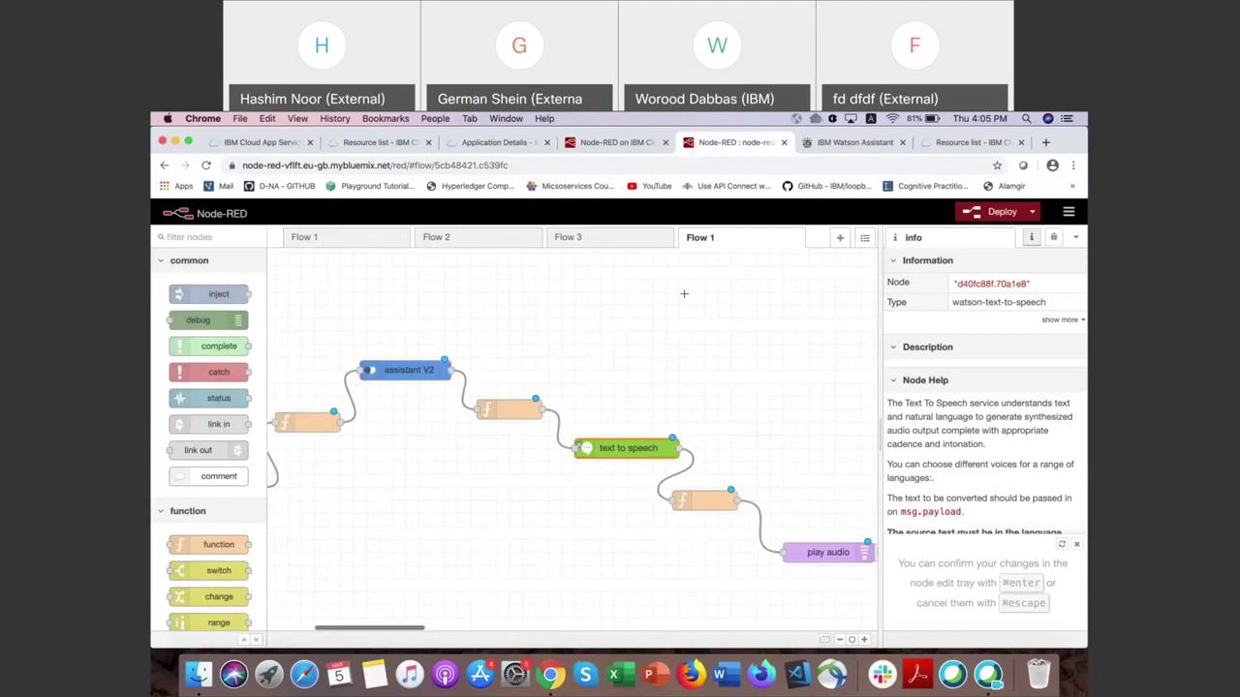
{"action": "left_click", "coordinate": [705, 508]}
{"action": "double_click", "coordinate": [705, 508]}
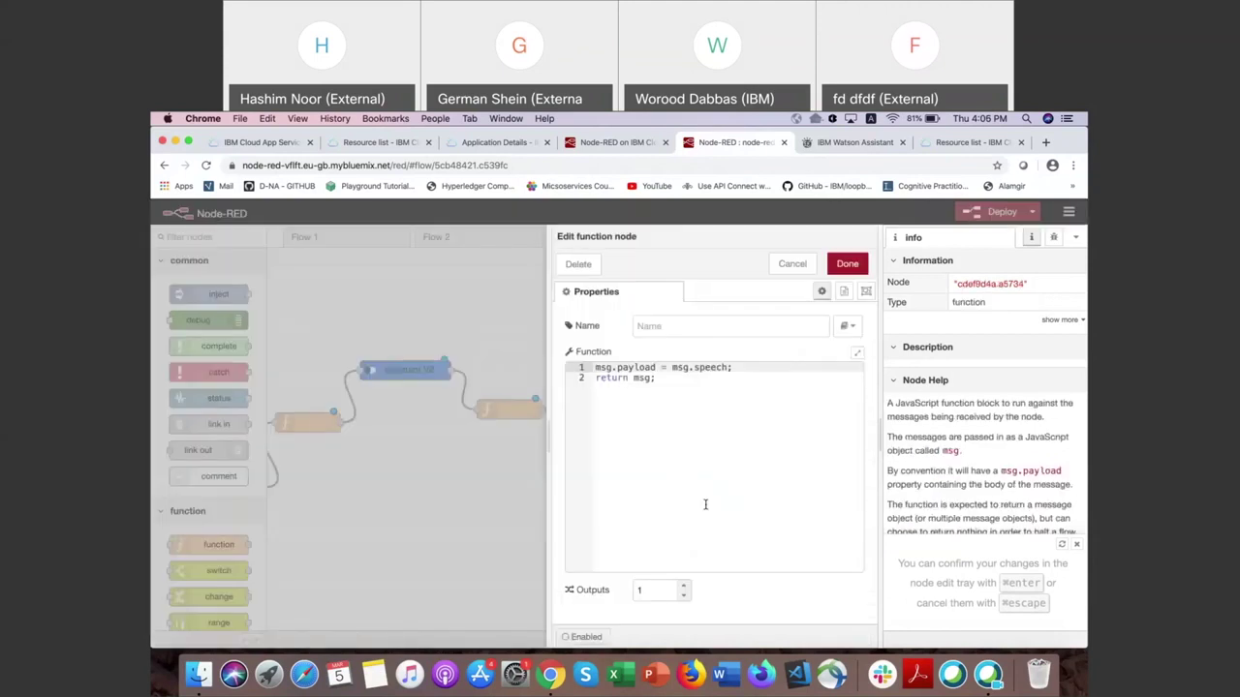